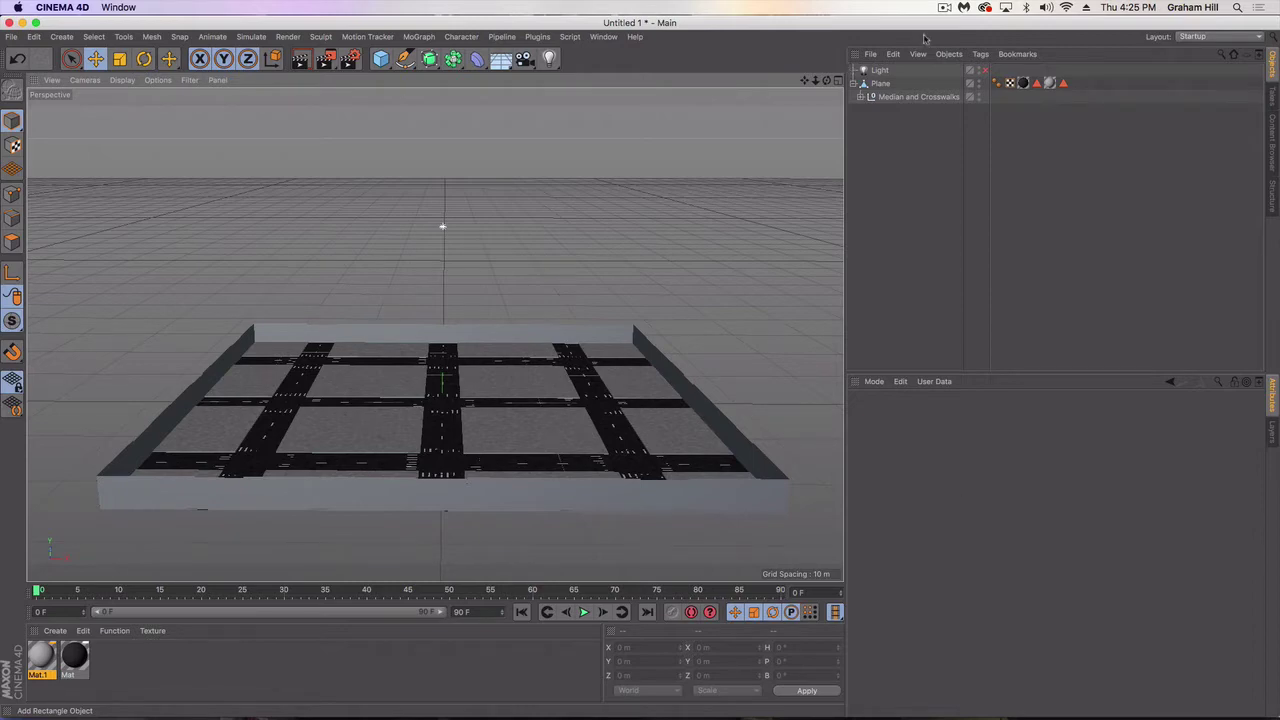
# Turn on the scene light and inspect the road layout in a maximised top view.
pyautogui.click(984, 71)
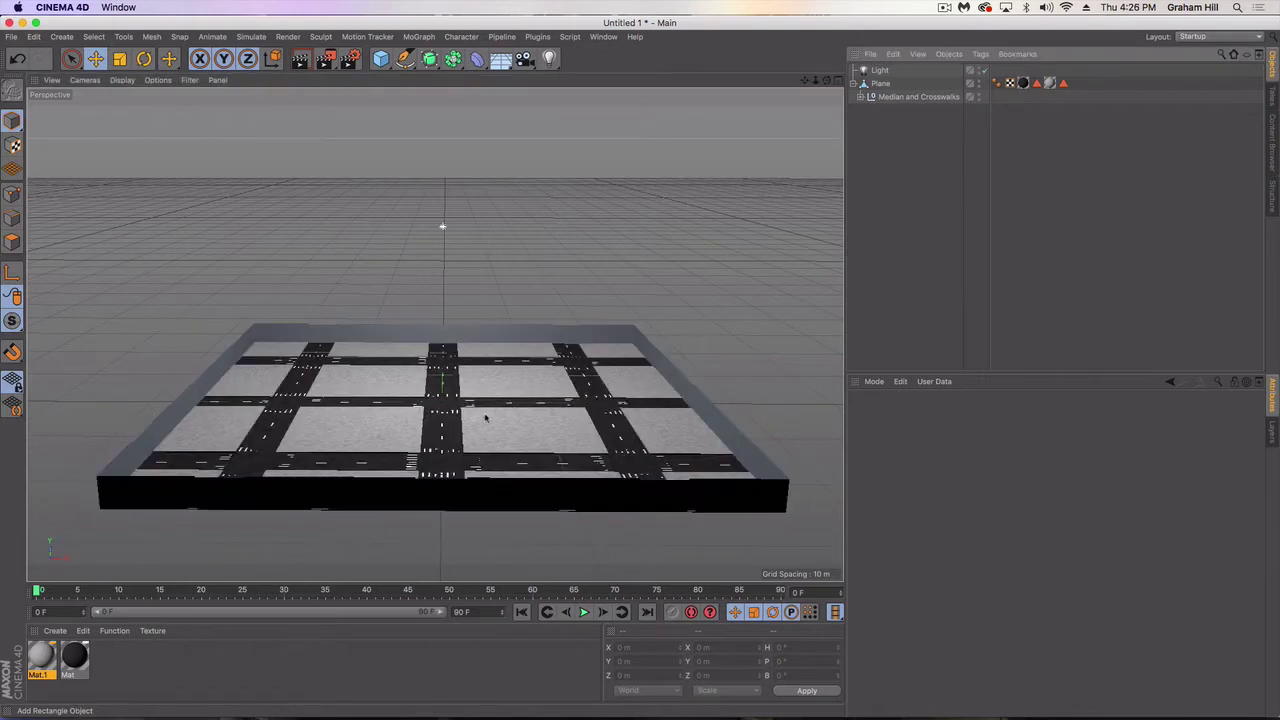
pyautogui.keyDown('alt'); pyautogui.moveTo(486, 418); pyautogui.dragTo(497, 453); pyautogui.keyUp('alt')
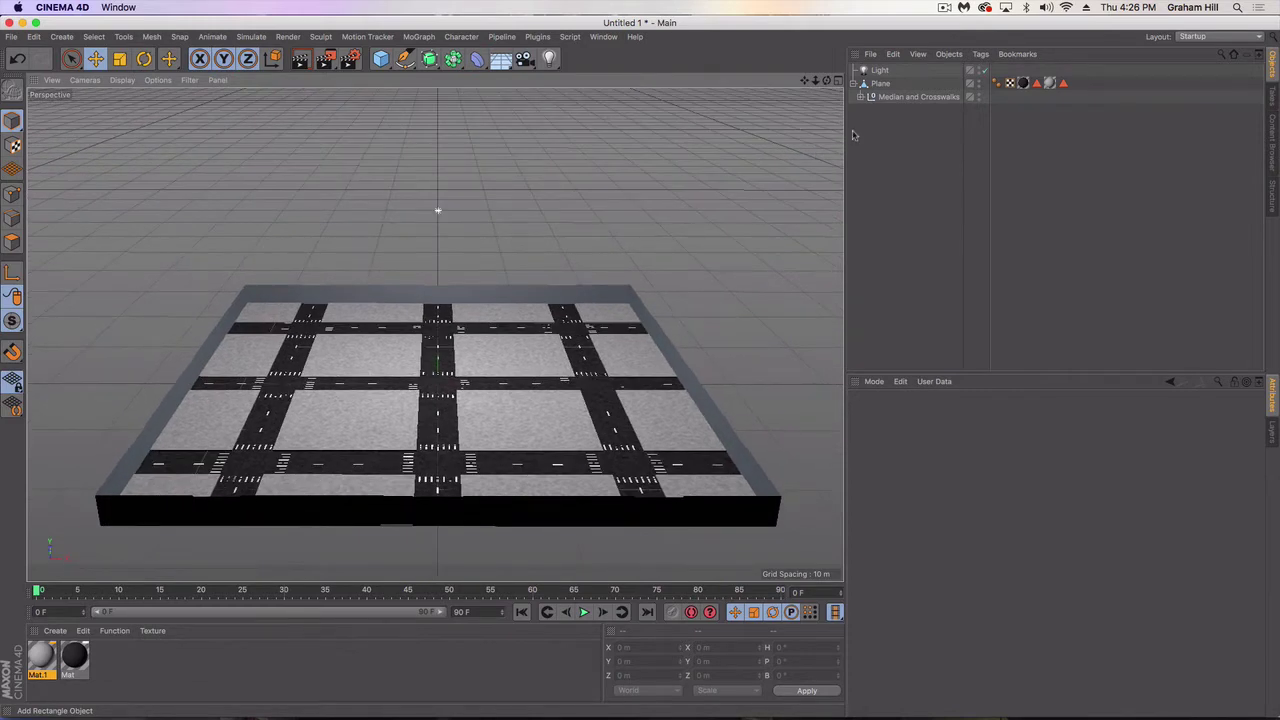
pyautogui.click(838, 80)
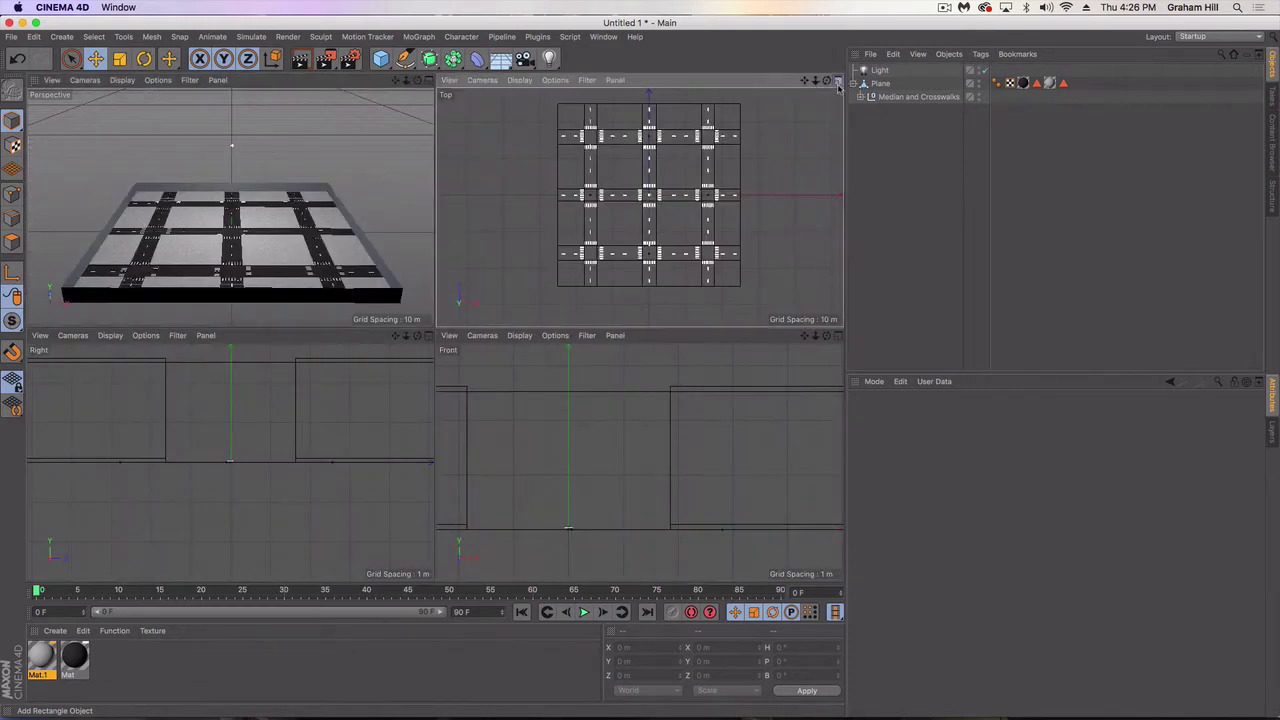
pyautogui.click(838, 80)
# Raise the Plane with the road grid to about Y 0.636 m, working in the perspective view.
pyautogui.click(881, 84)
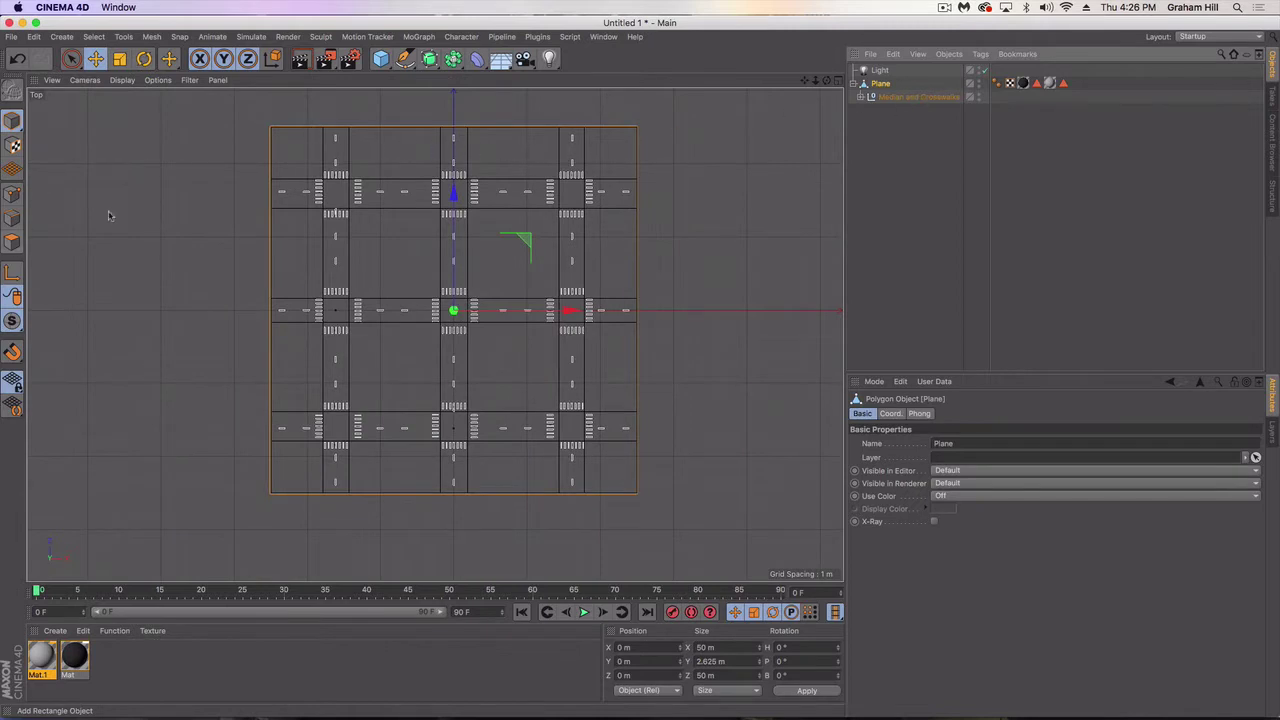
pyautogui.click(838, 80)
pyautogui.click(429, 81)
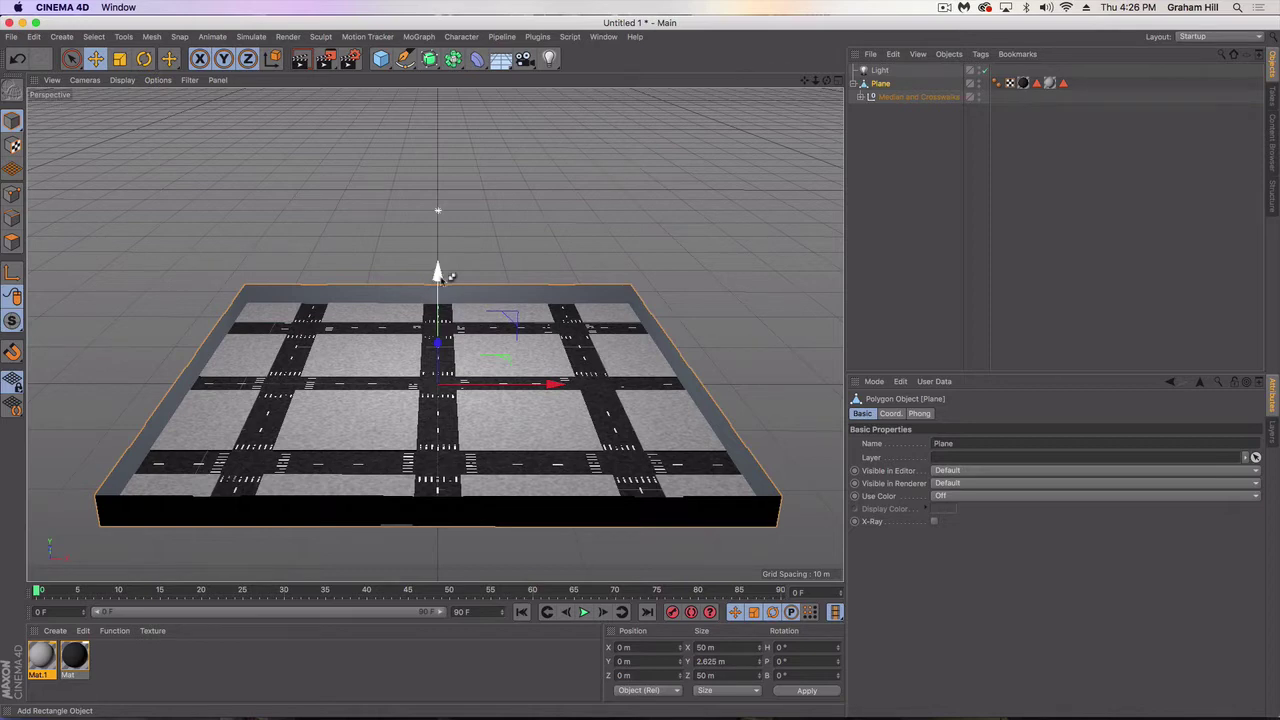
pyautogui.moveTo(441, 279)
pyautogui.keyDown('ctrl'); pyautogui.mouseDown()
pyautogui.moveTo(440, 295)
pyautogui.moveTo(437, 265)
pyautogui.mouseUp(); pyautogui.keyUp('ctrl')
pyautogui.press('super+z')
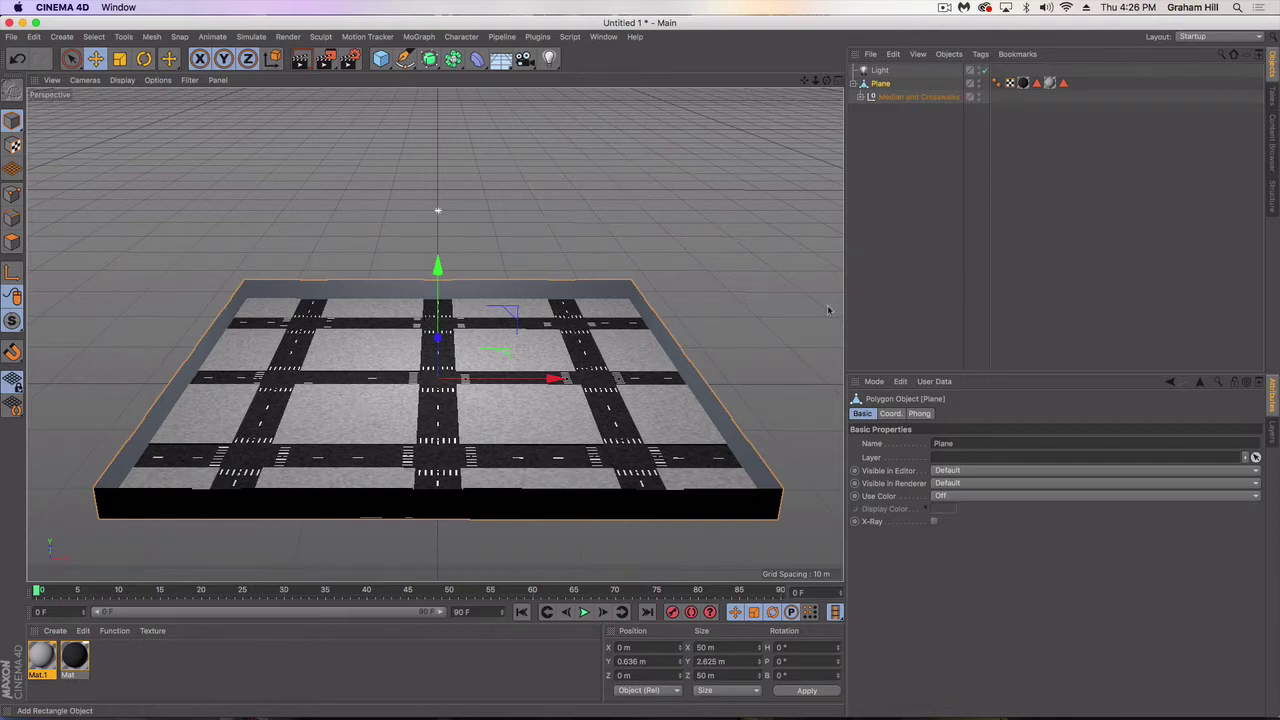
# Examine the Street Objects presets in the Content Browser, from barricades and fire hydrant through road signs to the traffic stop light.
pyautogui.click(1270, 140)
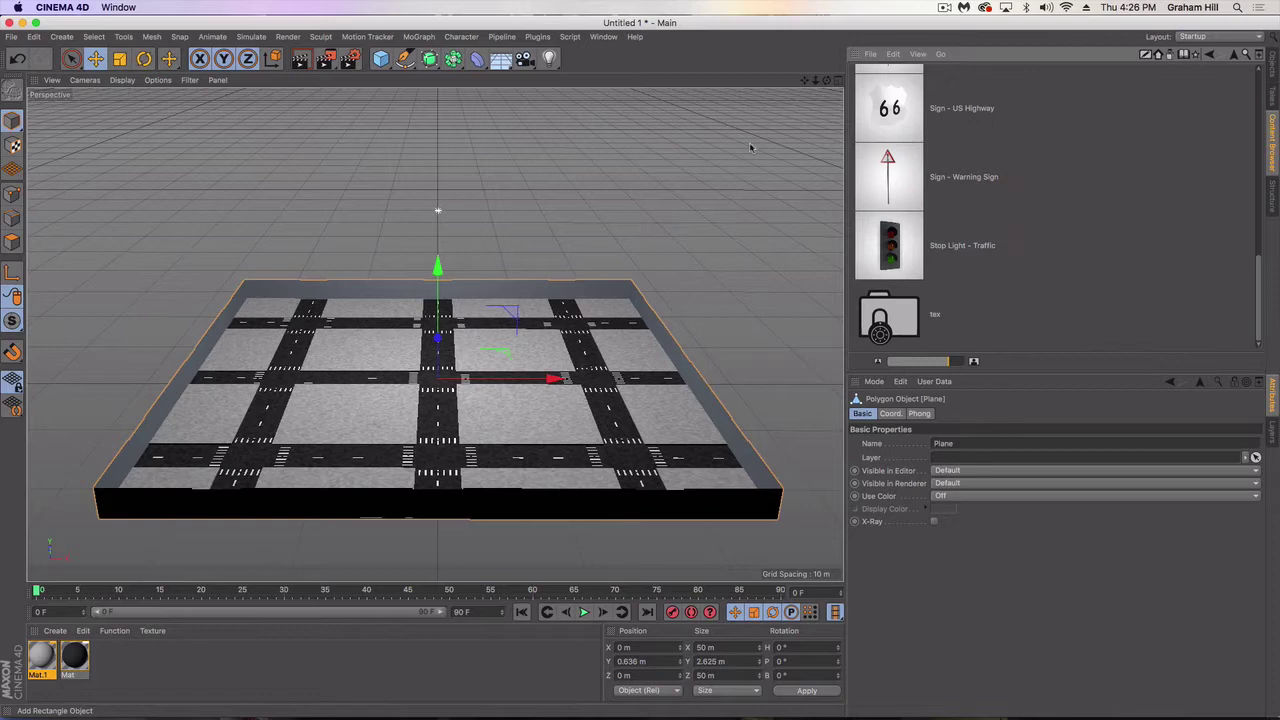
pyautogui.scroll(5, 1089, 129)
pyautogui.click(1244, 57)
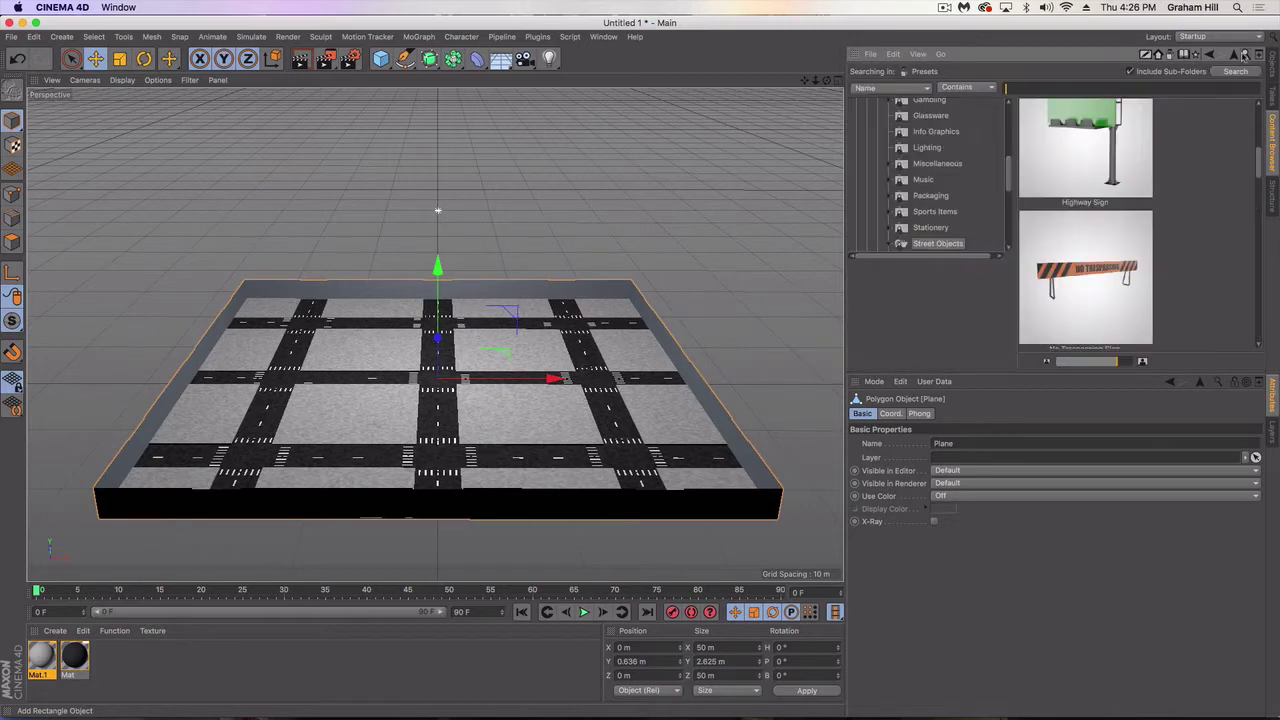
pyautogui.scroll(-4, 916, 199)
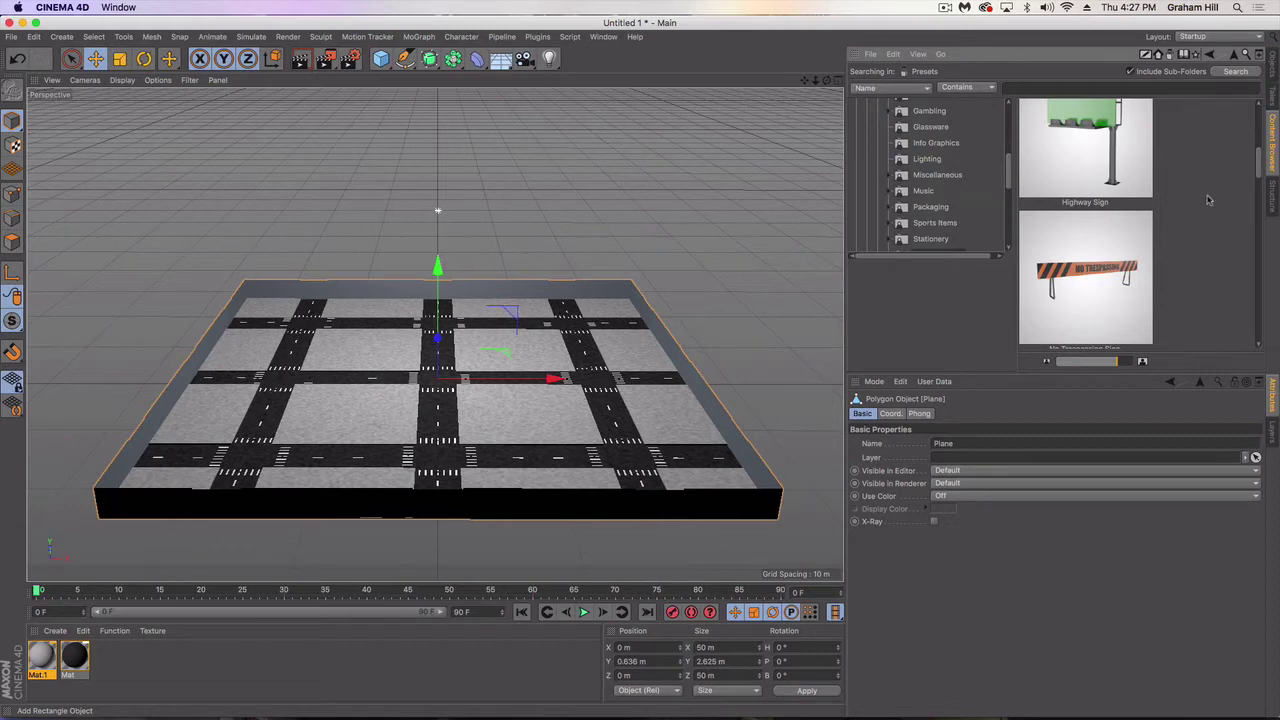
pyautogui.scroll(-5, 1208, 200)
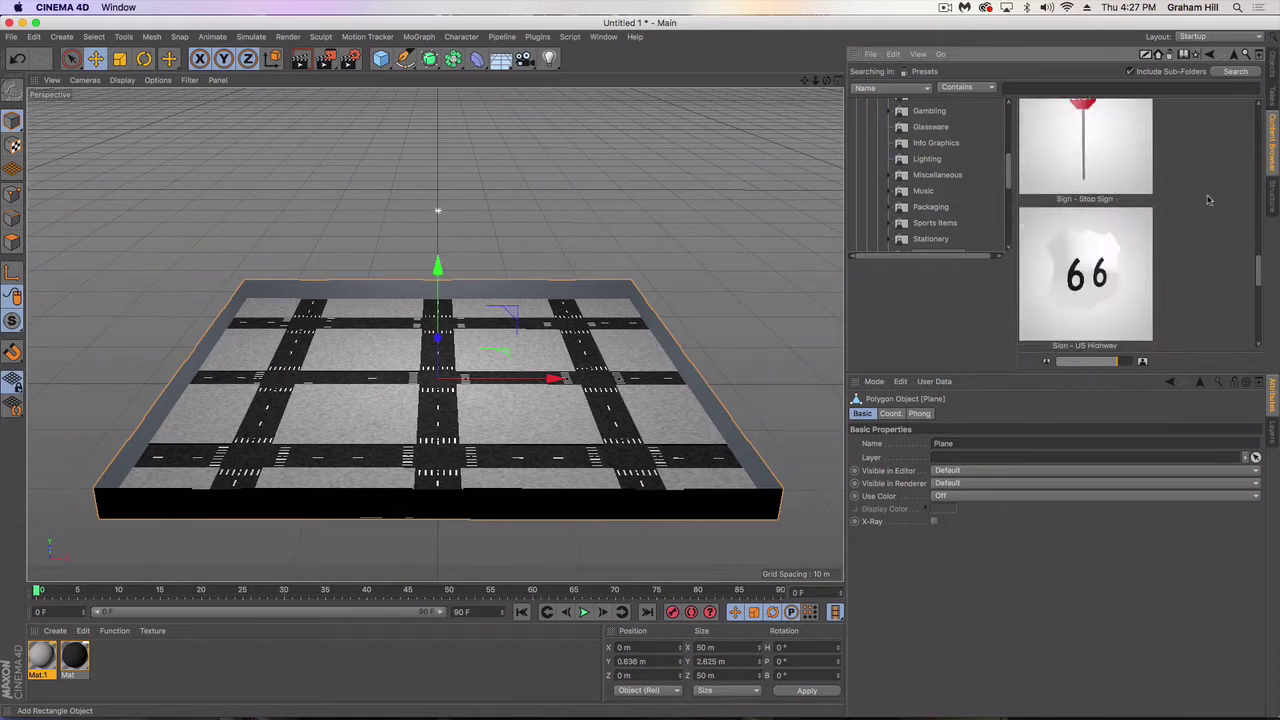
pyautogui.scroll(3, 1208, 200)
pyautogui.scroll(-3, 1157, 226)
pyautogui.scroll(-4, 1084, 160)
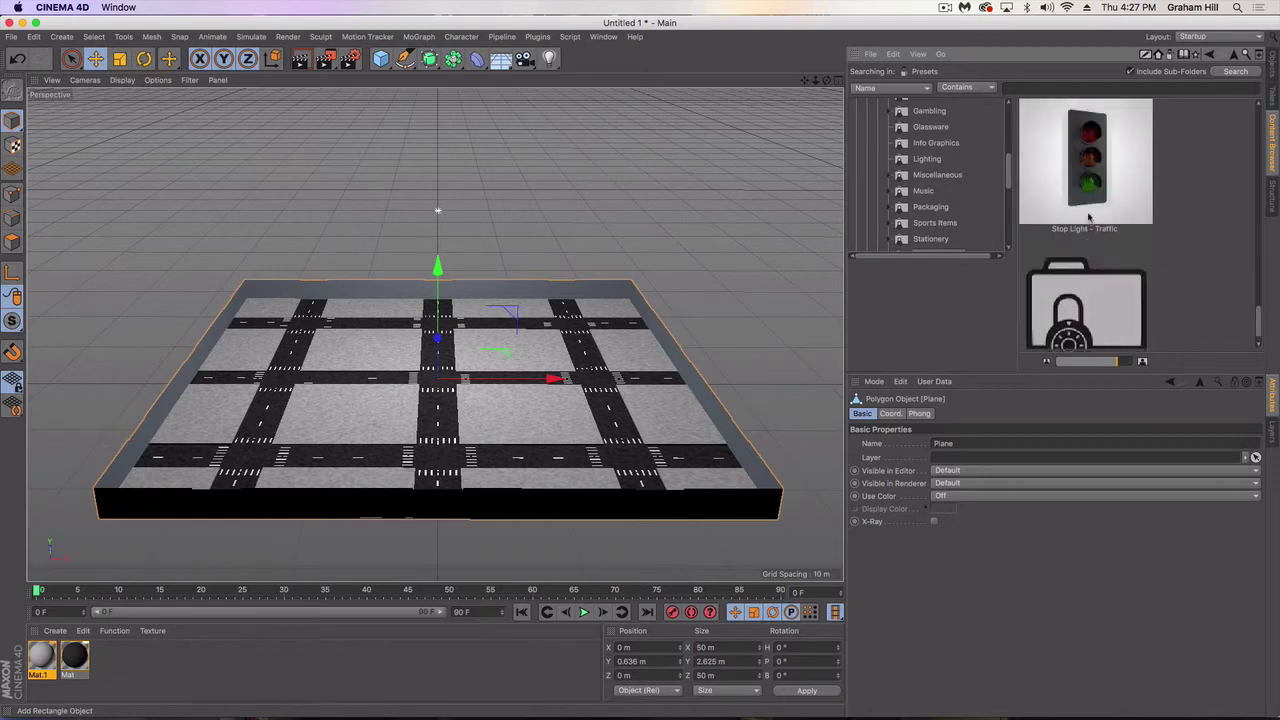
pyautogui.scroll(-1, 1137, 240)
pyautogui.scroll(3, 1137, 240)
pyautogui.scroll(-8, 1134, 240)
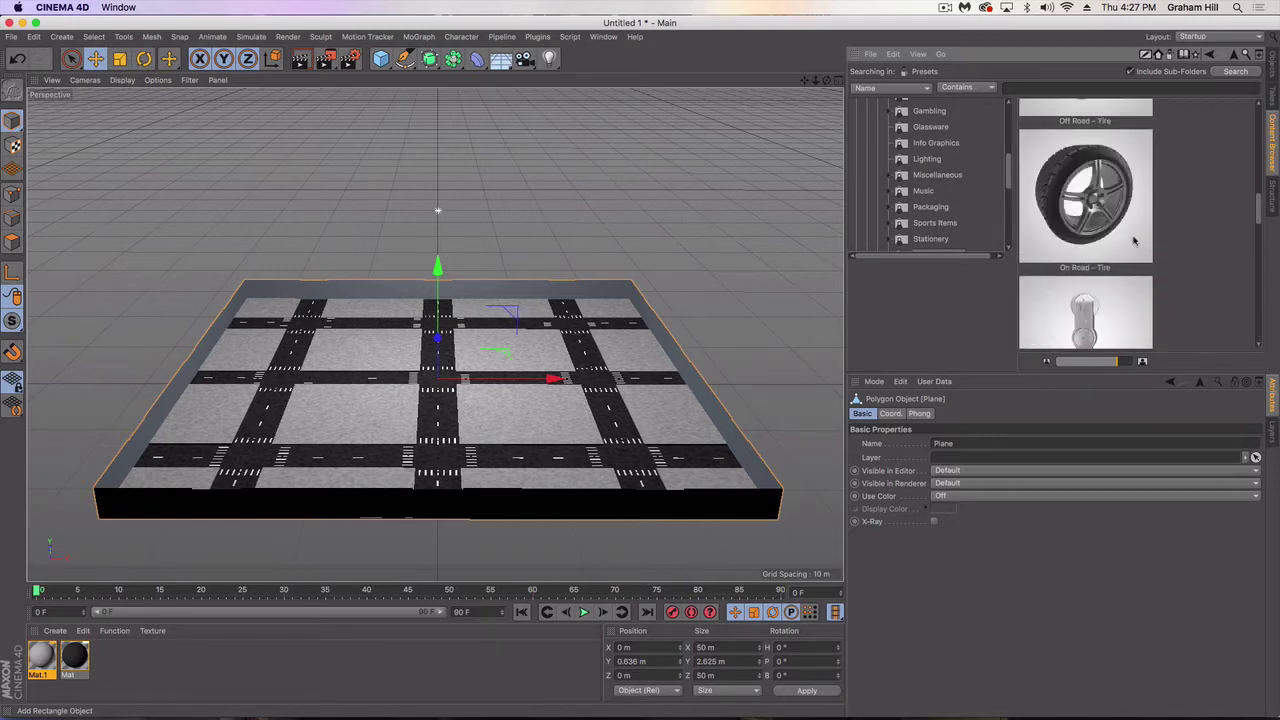
pyautogui.scroll(6, 1134, 240)
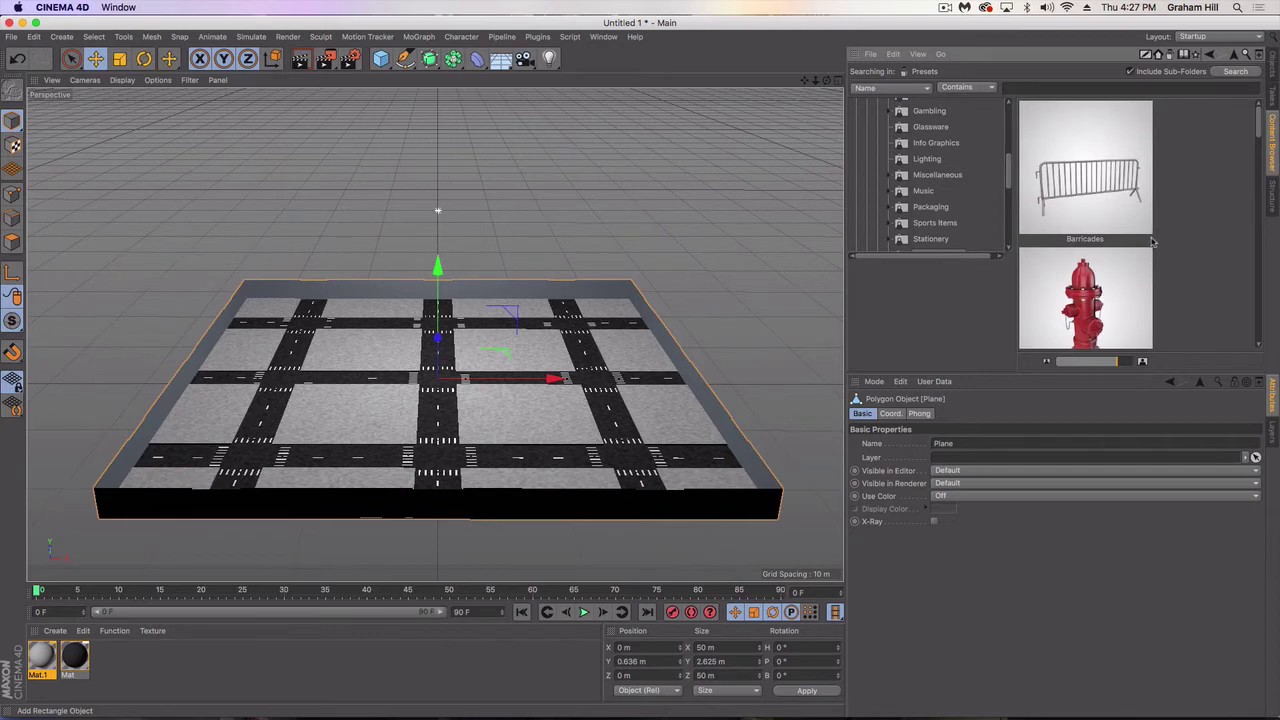
pyautogui.scroll(-2, 1152, 241)
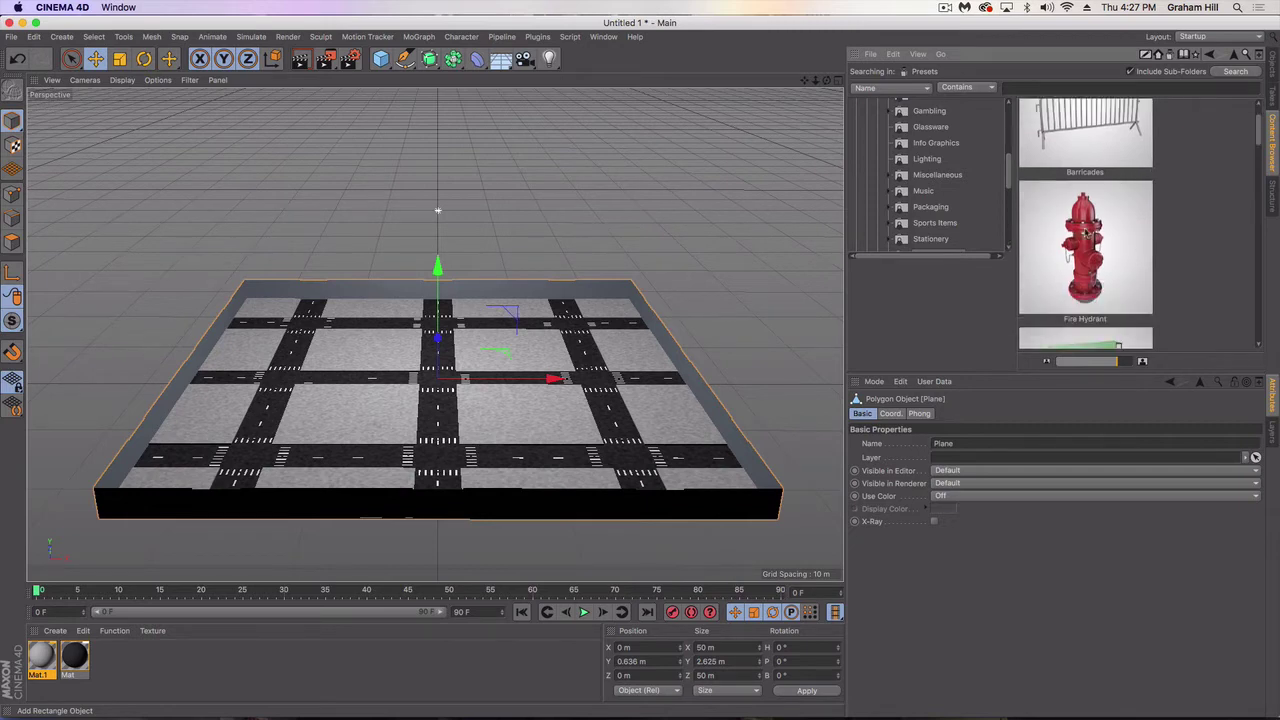
pyautogui.scroll(-8, 1090, 230)
pyautogui.scroll(4, 1097, 228)
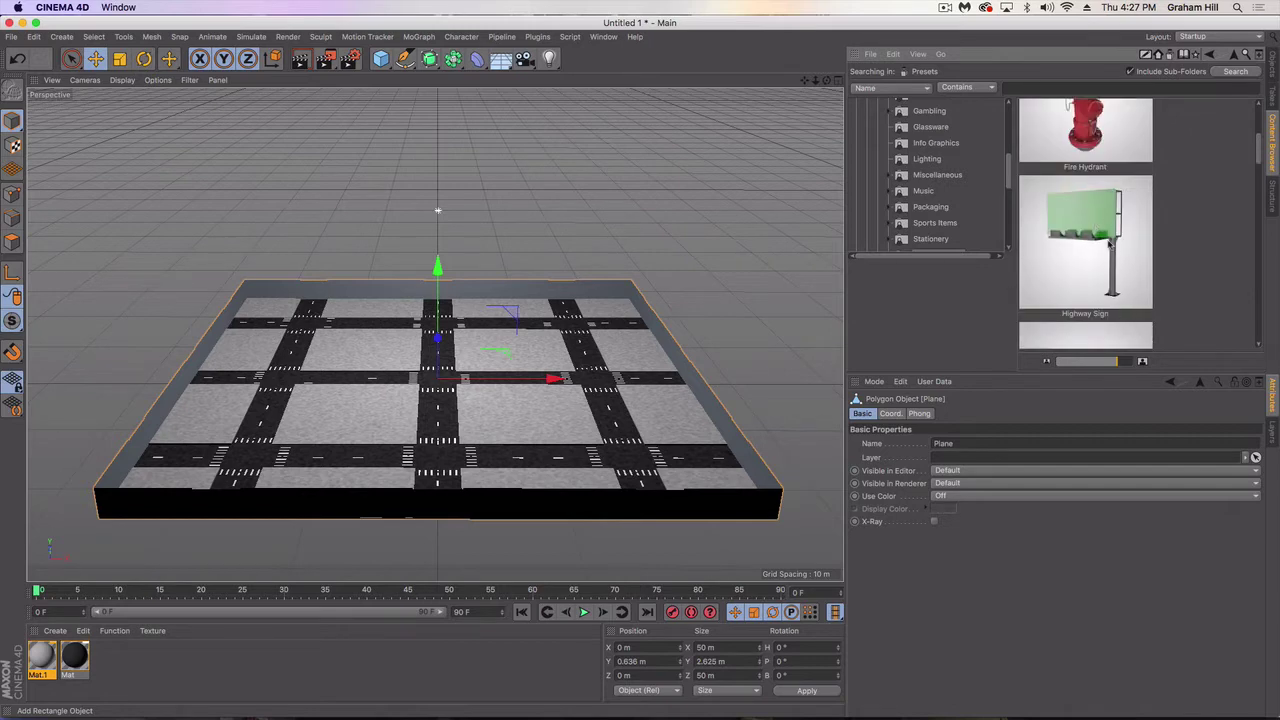
pyautogui.scroll(-12, 1108, 243)
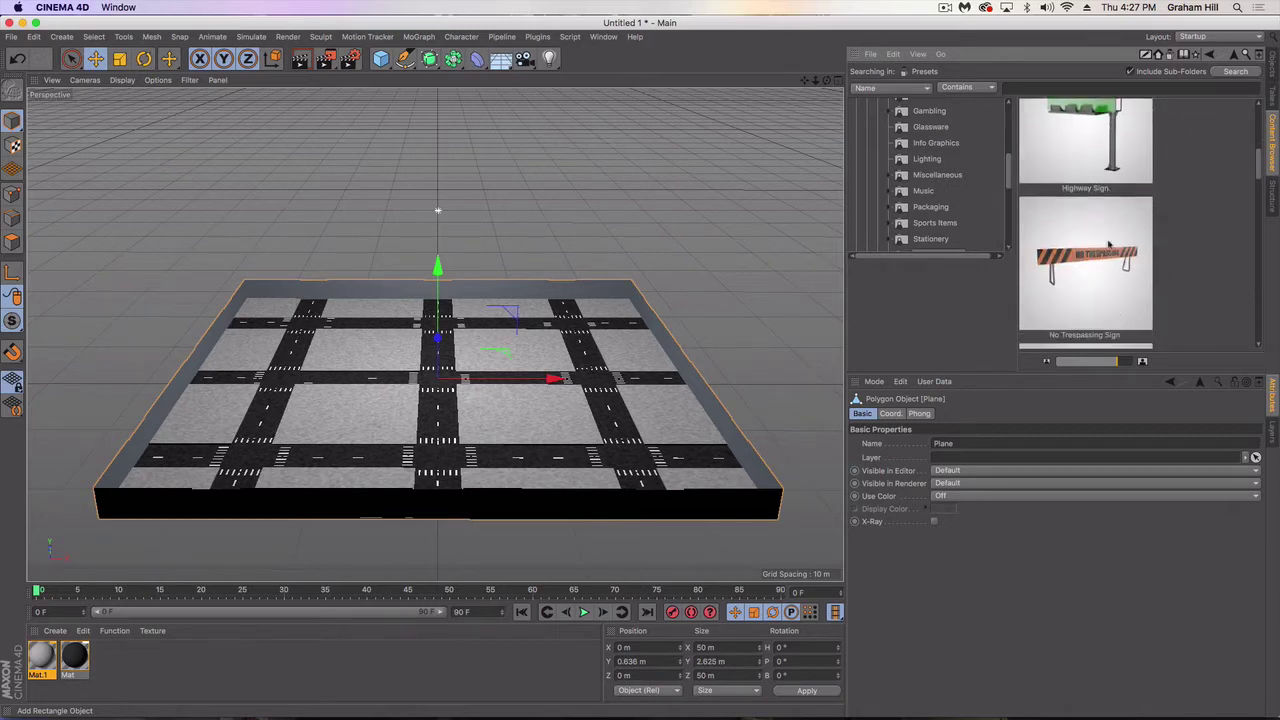
pyautogui.scroll(-8, 1108, 243)
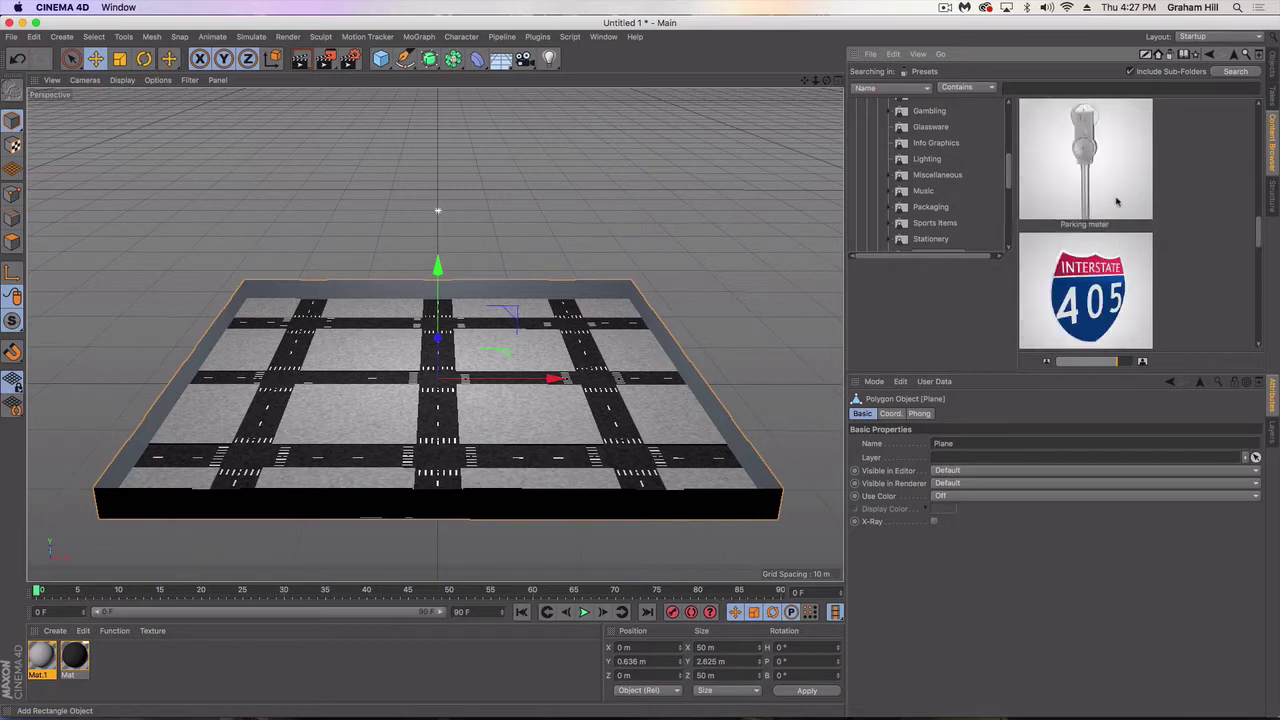
pyautogui.scroll(-5, 1118, 195)
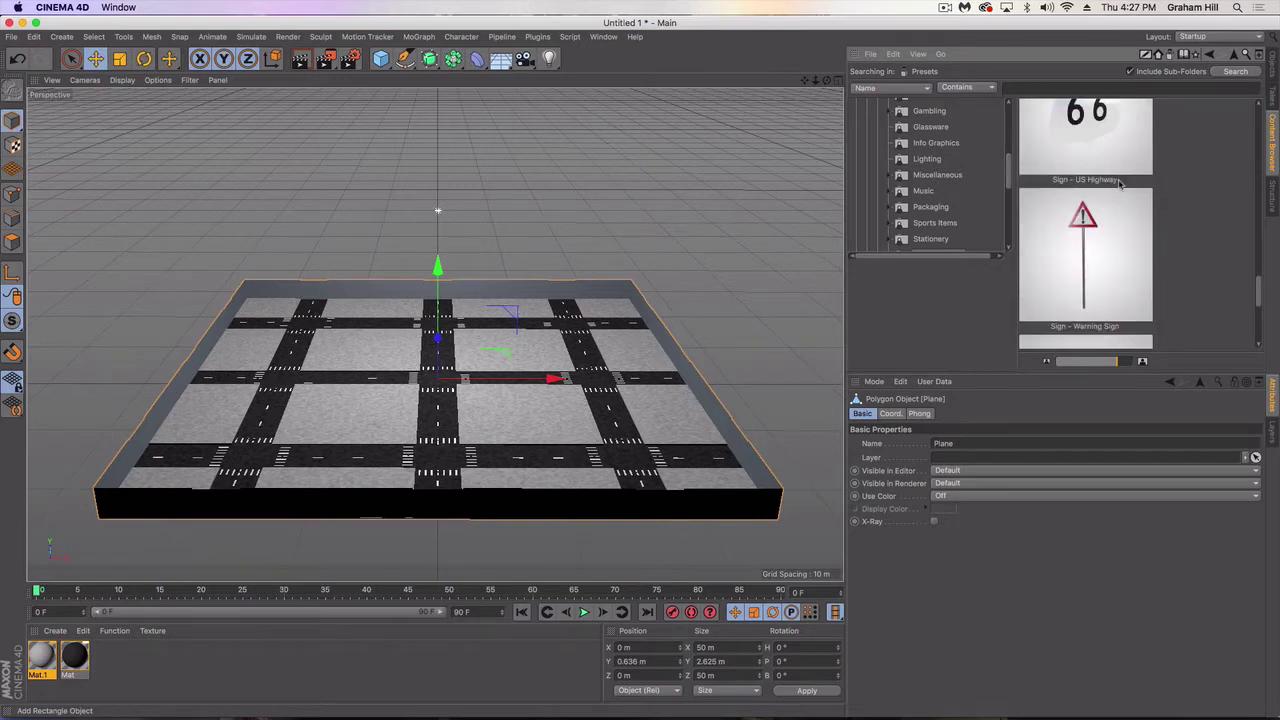
pyautogui.scroll(-1, 1119, 183)
pyautogui.scroll(-3, 1119, 185)
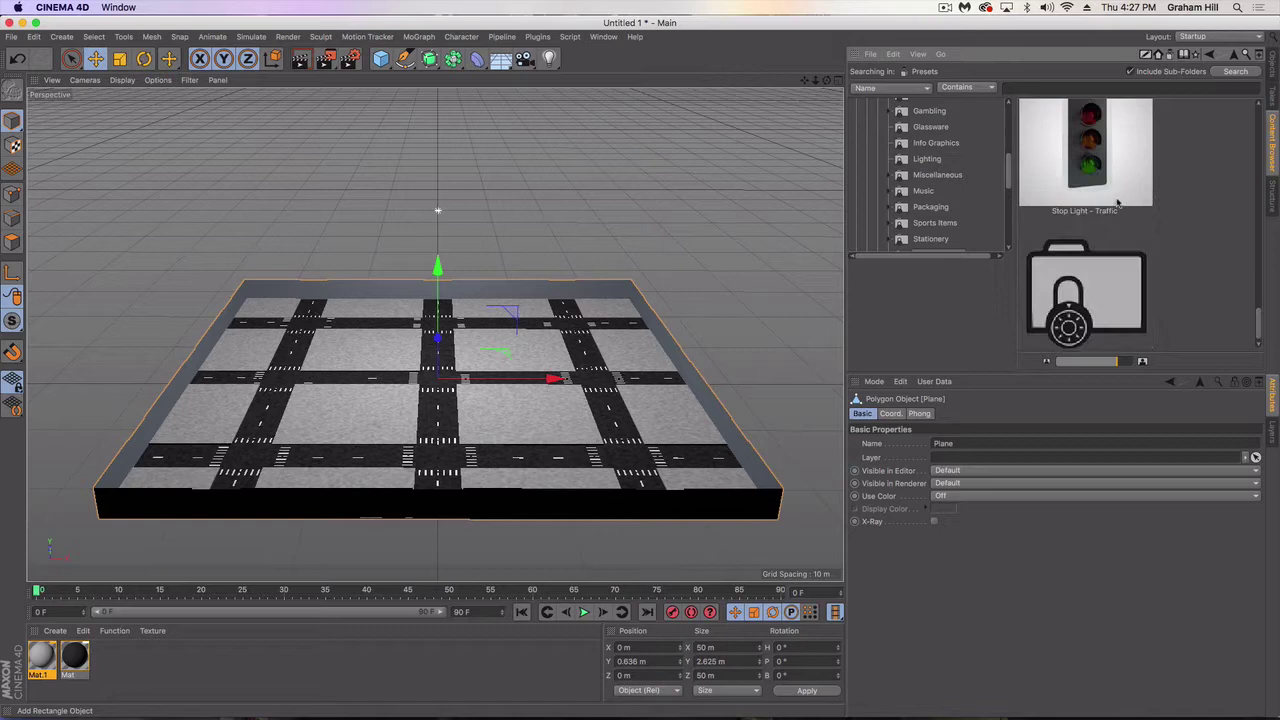
pyautogui.scroll(15, 1112, 200)
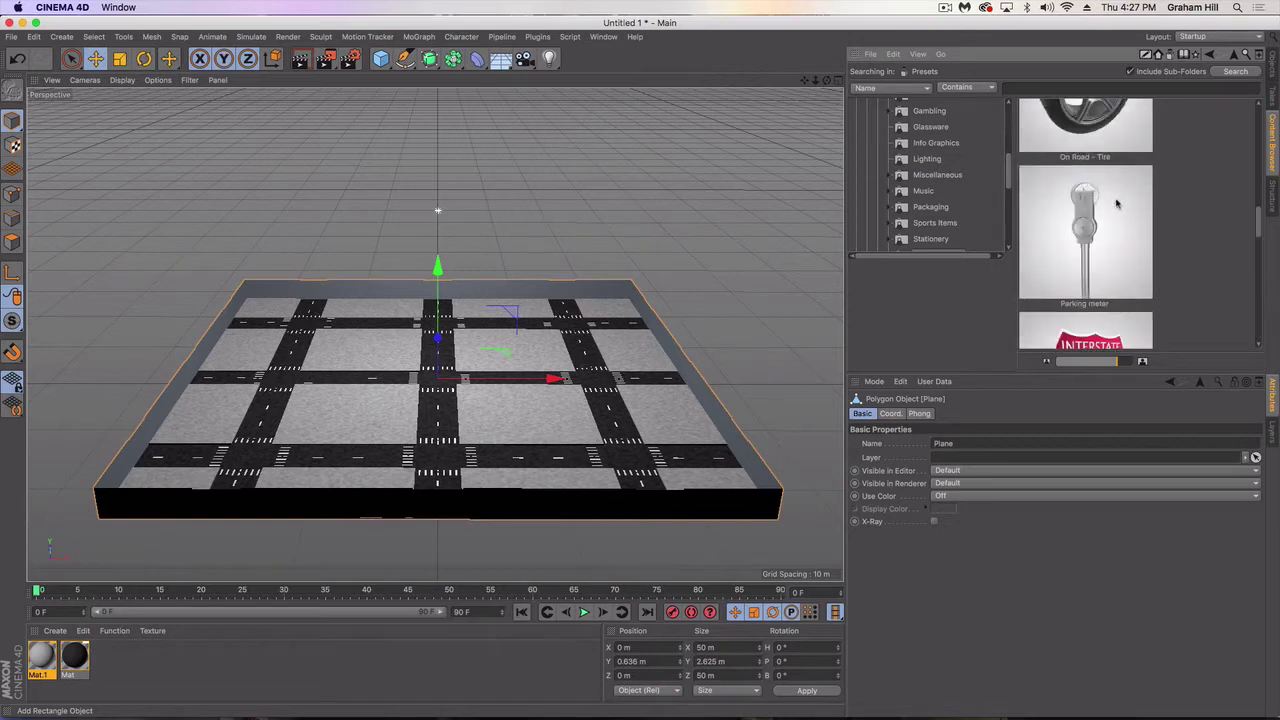
# Add a cube at the central intersection and raise it to about Y 2.422 m.
pyautogui.click(1272, 67)
pyautogui.click(920, 147)
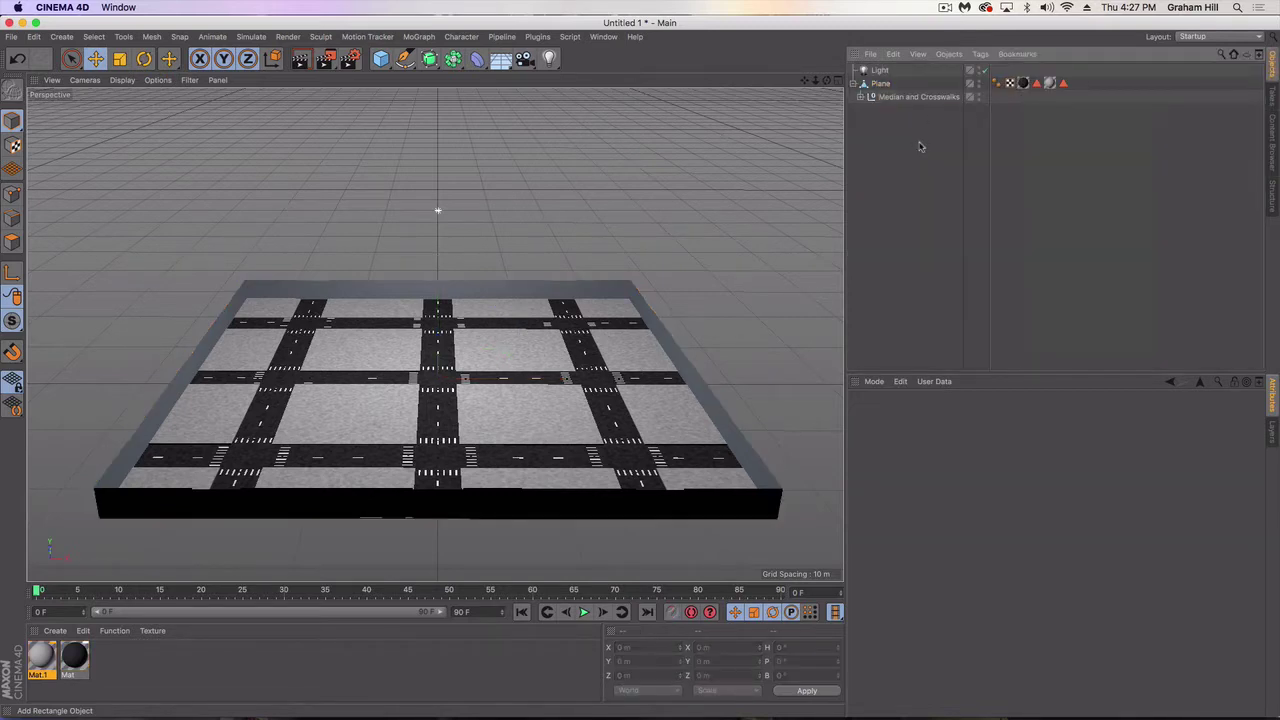
pyautogui.scroll(5, 437, 312)
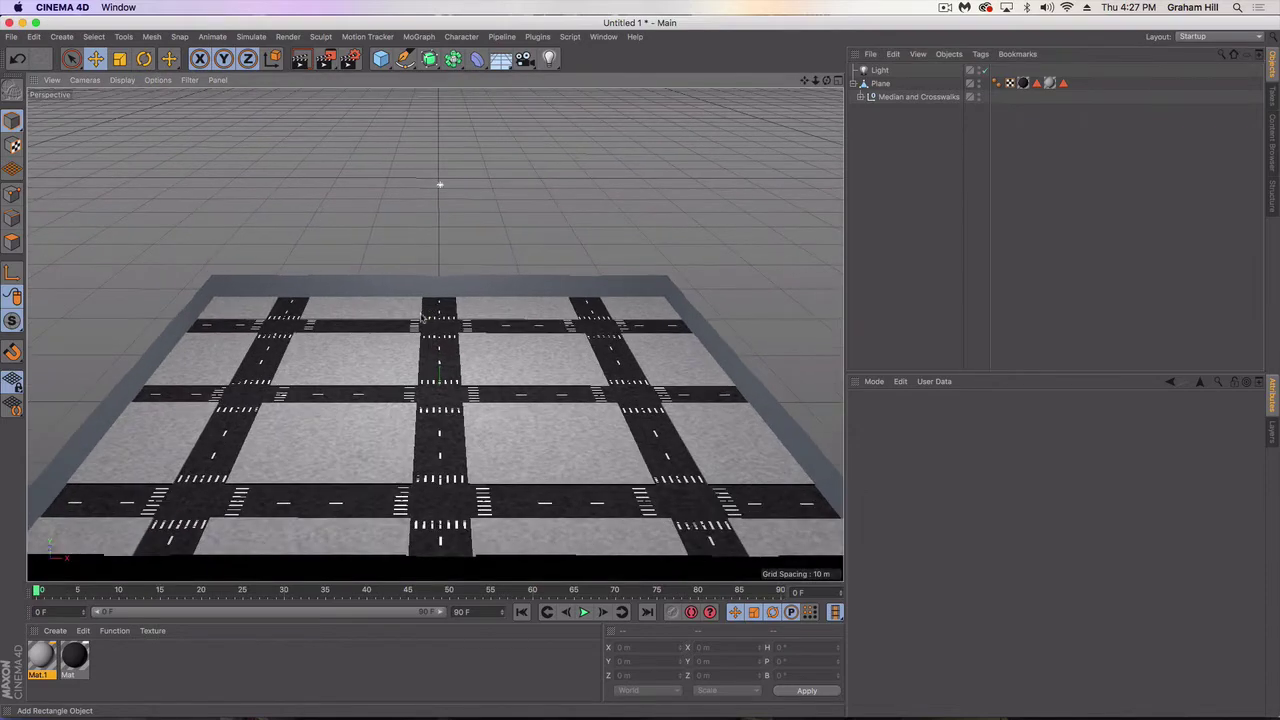
pyautogui.click(390, 66)
pyautogui.click(428, 72)
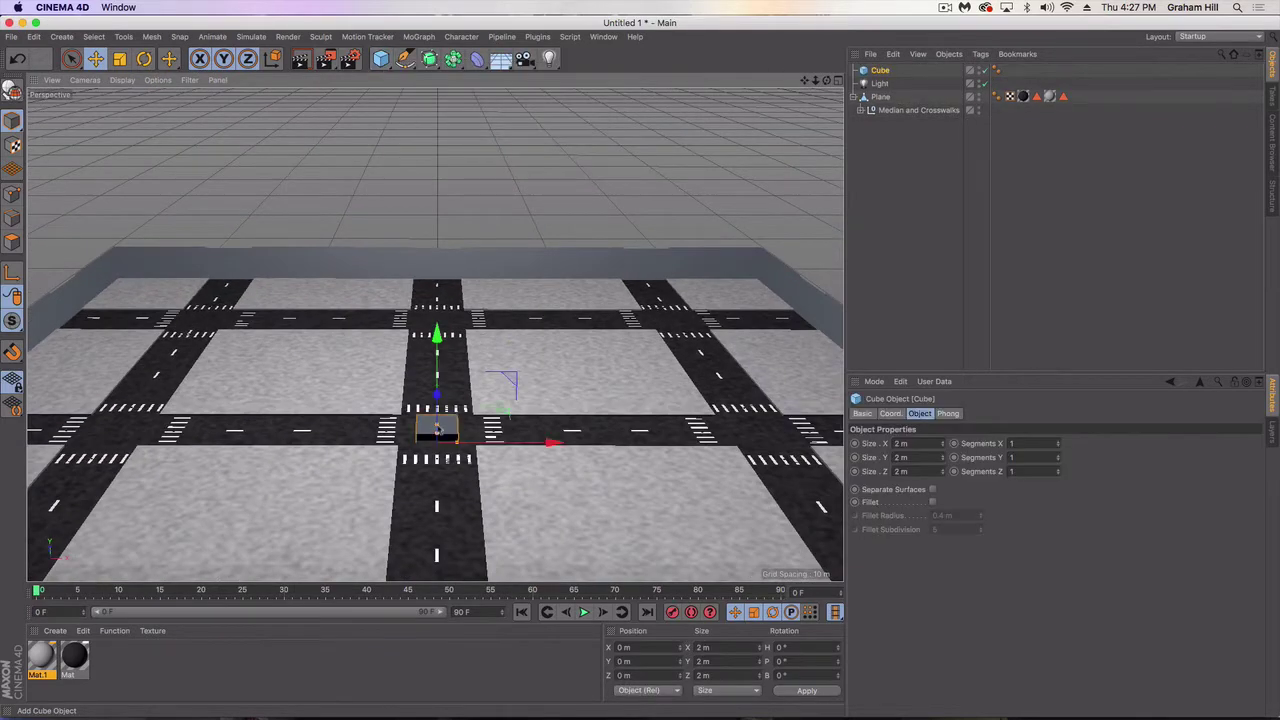
pyautogui.scroll(3, 436, 427)
pyautogui.moveTo(438, 345); pyautogui.dragTo(451, 272)
# Scale the cube into a narrow upright box of about 0.575 x 1.274 x 0.406 m.
pyautogui.press('t')
pyautogui.moveTo(526, 340); pyautogui.dragTo(186, 353)
pyautogui.scroll(3, 331, 395)
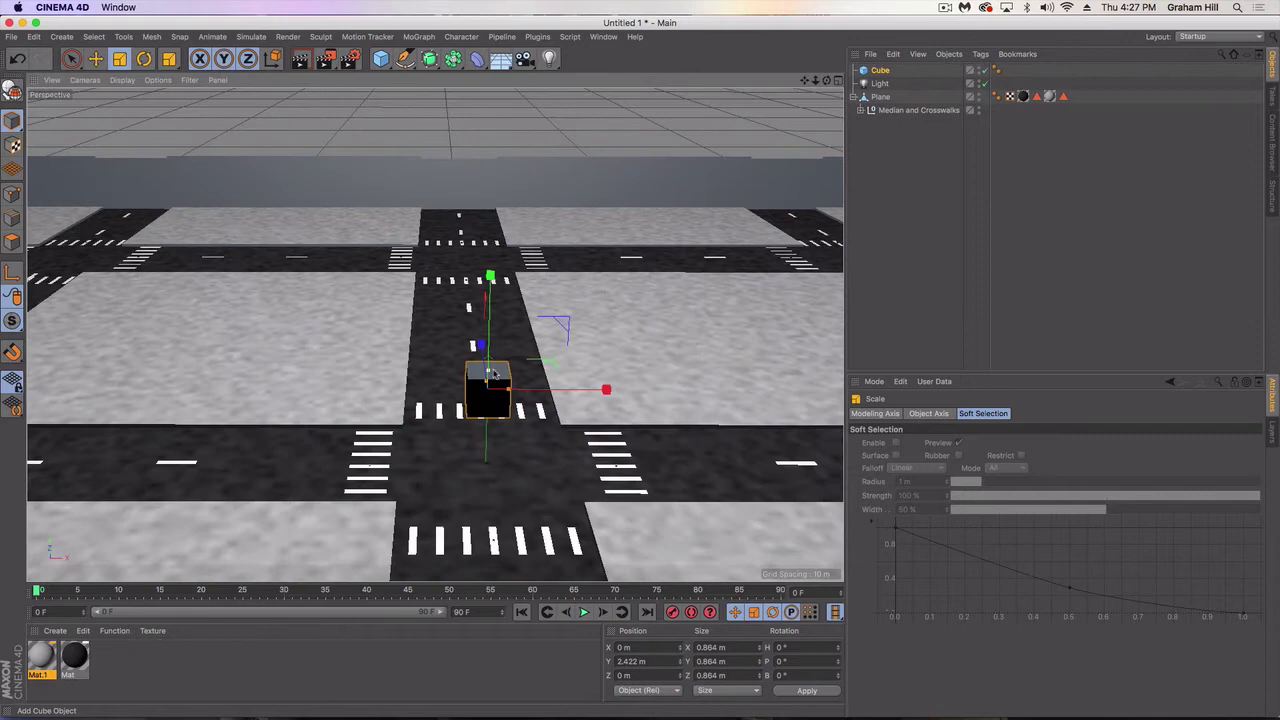
pyautogui.moveTo(488, 391); pyautogui.dragTo(557, 412)
# Move the box over the near crosswalk to about Y 3.023 m, Z -2.424 m and shrink it to about 0.259 x 0.573 x 0.183 m.
pyautogui.press('e')
pyautogui.moveTo(437, 358); pyautogui.dragTo(531, 383)
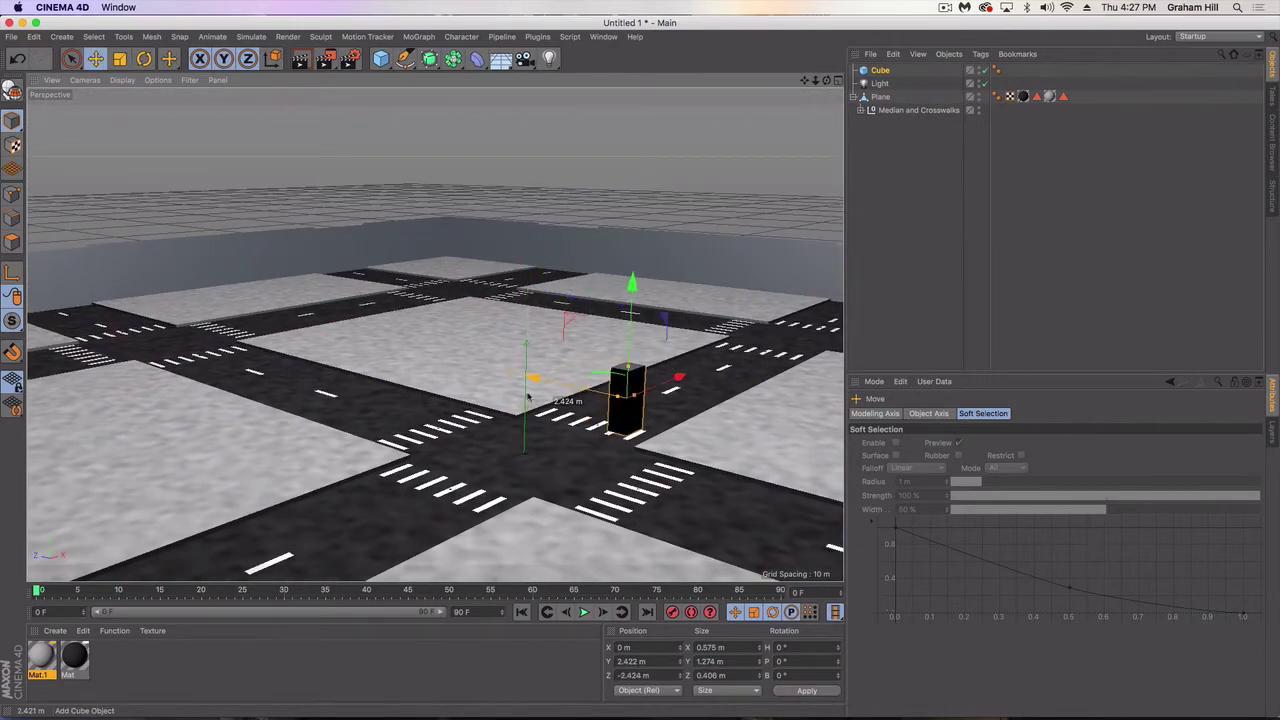
pyautogui.keyDown('alt'); pyautogui.moveTo(550, 457); pyautogui.dragTo(481, 463); pyautogui.keyUp('alt')
pyautogui.moveTo(574, 297); pyautogui.dragTo(571, 266)
pyautogui.press('t')
pyautogui.moveTo(661, 318); pyautogui.dragTo(635, 396)
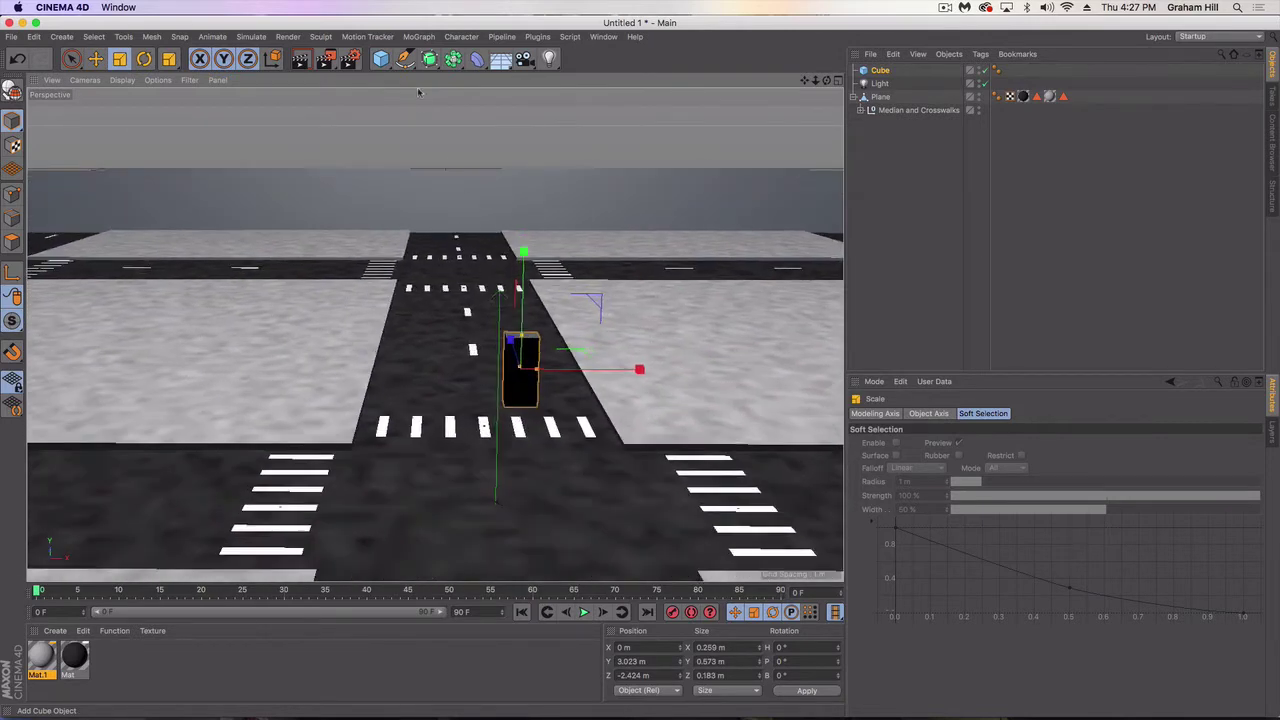
# Add a sphere, raise it to about Y 2.57 m, and turn off the scene light.
pyautogui.click(380, 58)
pyautogui.click(657, 100)
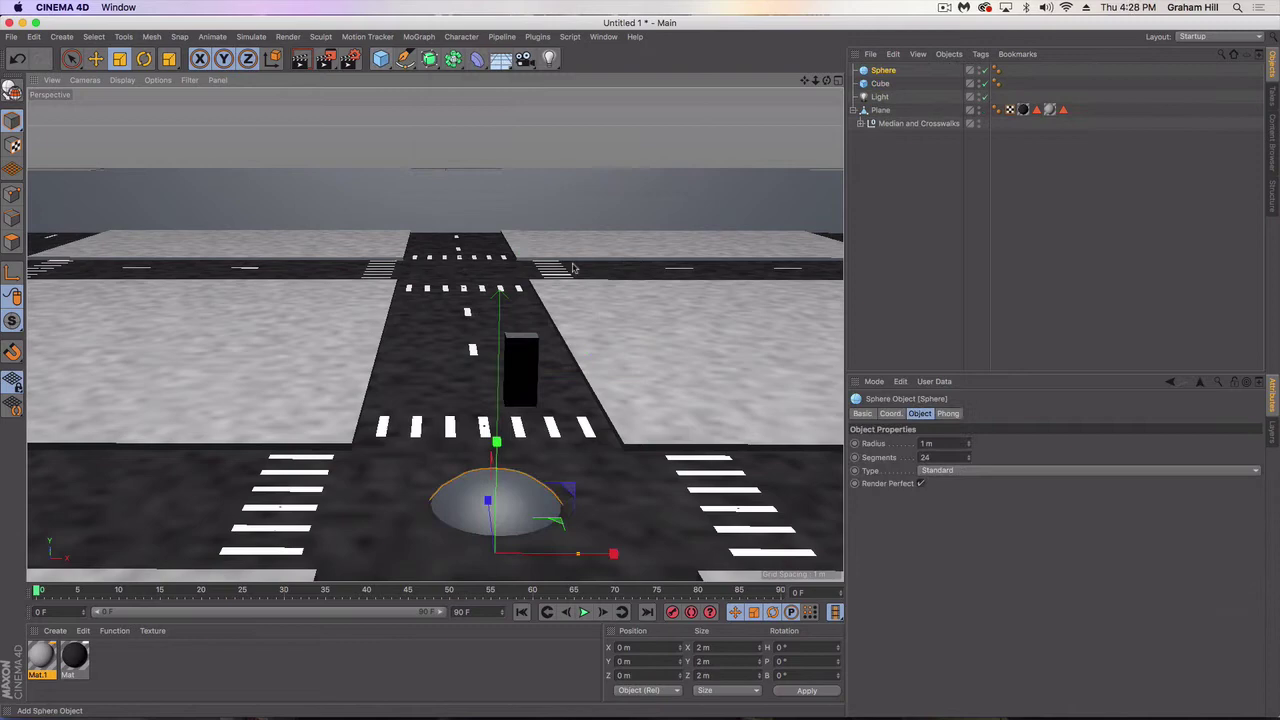
pyautogui.press('e')
pyautogui.moveTo(492, 442); pyautogui.dragTo(483, 245)
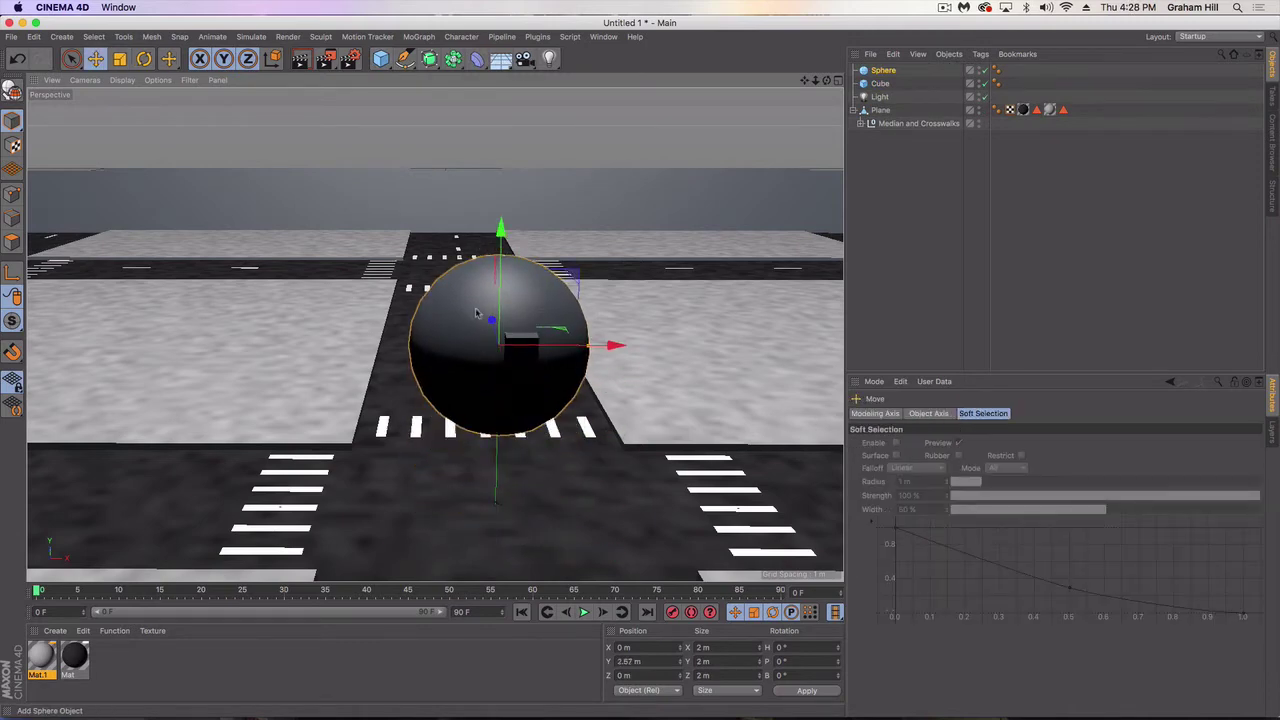
pyautogui.click(985, 96)
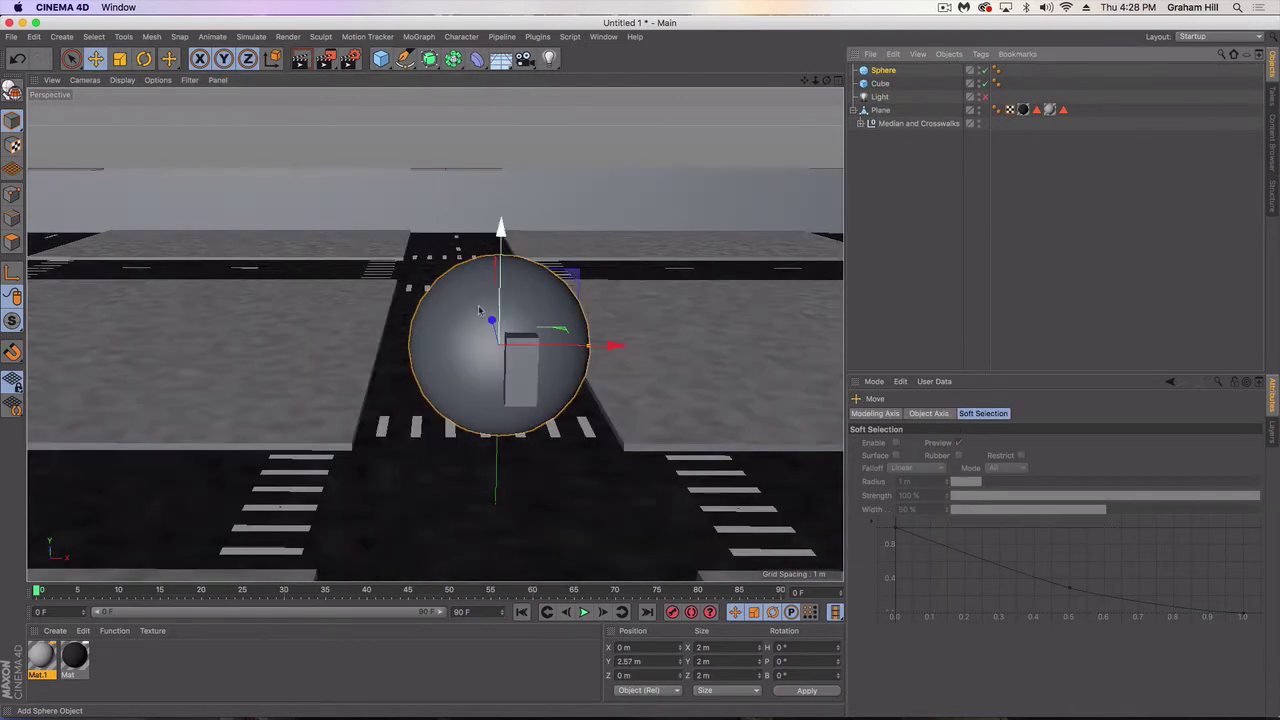
# Shrink the sphere to about 0.234 m and place it on the box's front face at about Y 3.151 m, Z -2.46 m.
pyautogui.moveTo(568, 273); pyautogui.dragTo(215, 420)
pyautogui.press('t')
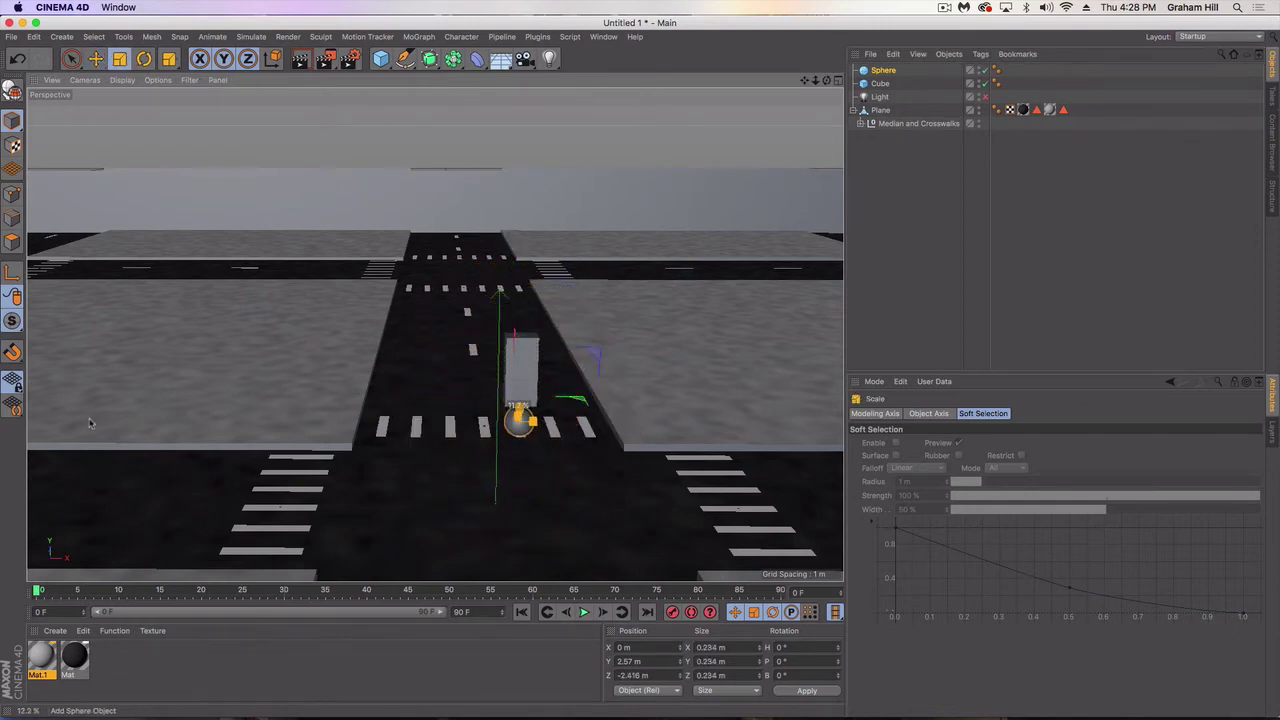
pyautogui.press('e')
pyautogui.moveTo(521, 315); pyautogui.dragTo(525, 263)
pyautogui.scroll(10, 514, 326)
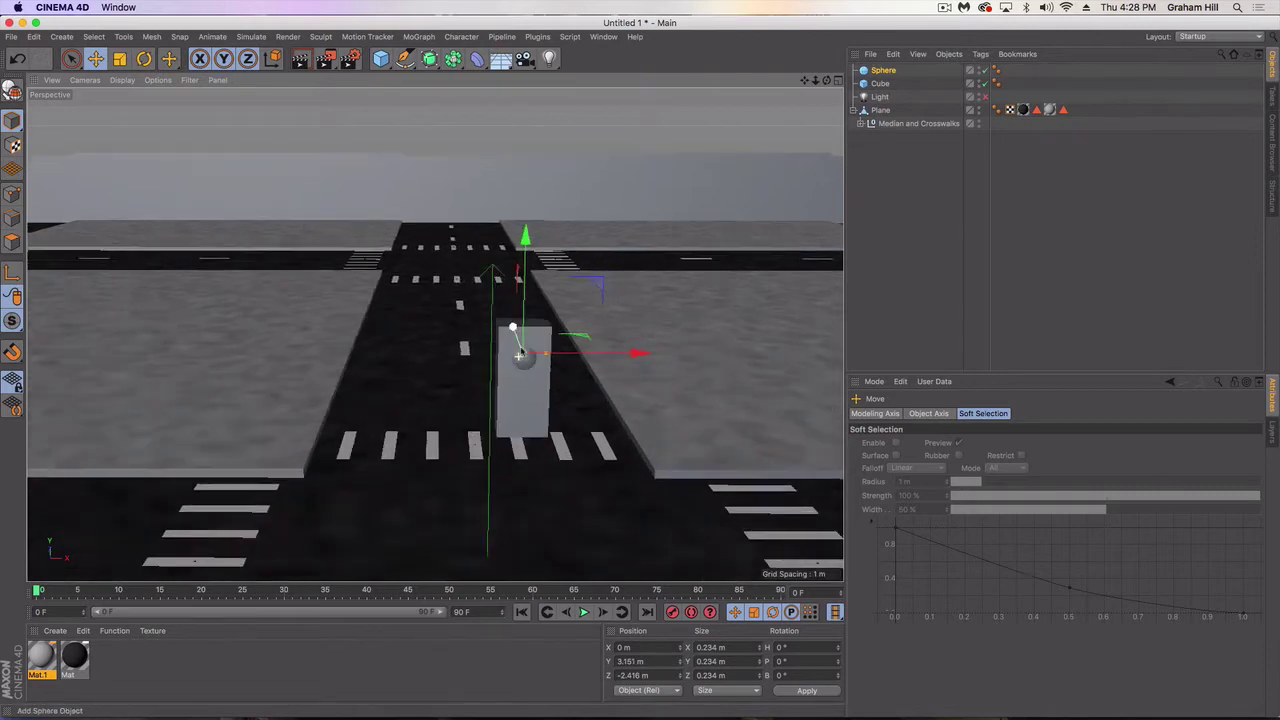
pyautogui.keyDown('alt'); pyautogui.moveTo(517, 388); pyautogui.dragTo(700, 391); pyautogui.keyUp('alt')
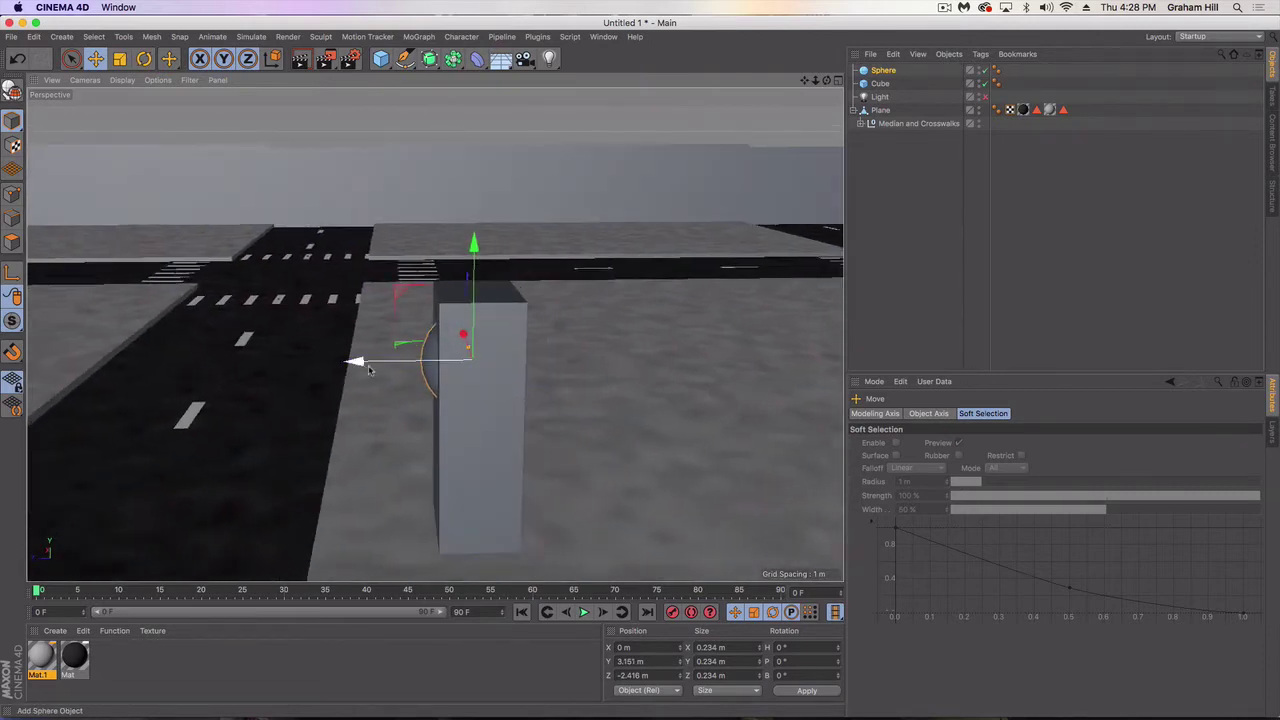
pyautogui.moveTo(369, 364); pyautogui.dragTo(280, 357)
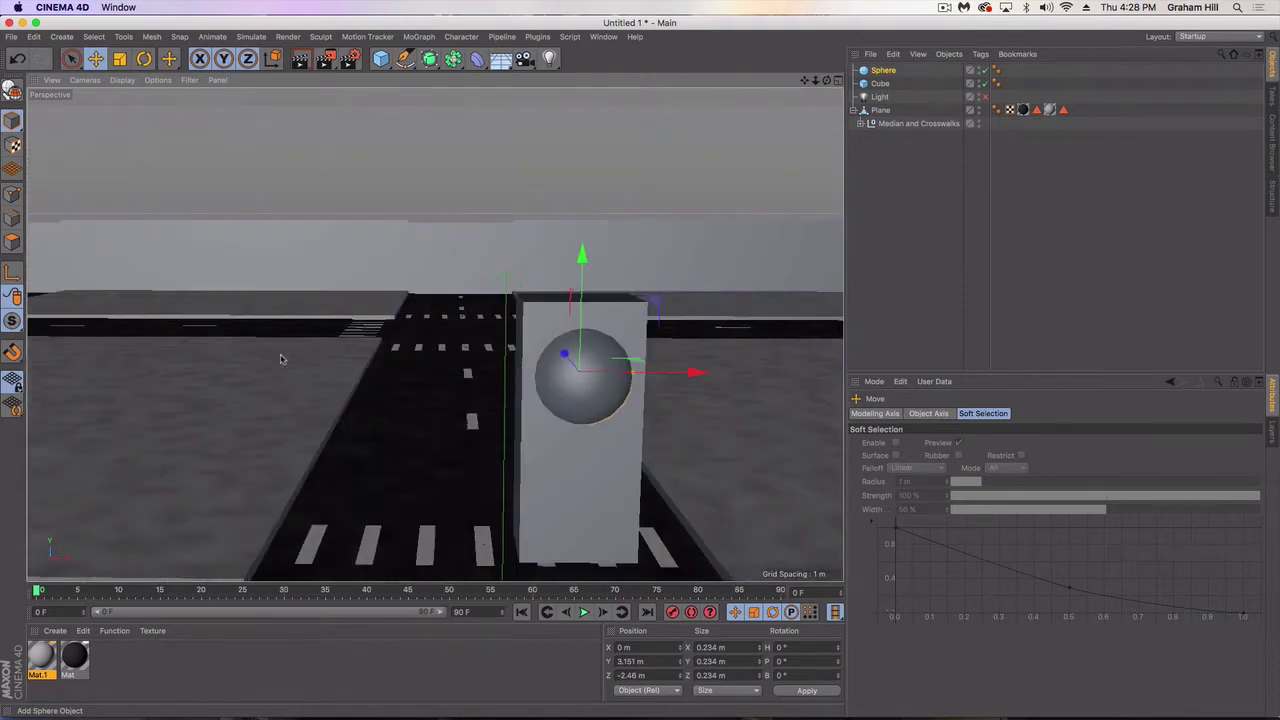
# Shrink the sphere to about 0.185 m and stack two copies below it, the lowest at about Y 2.833 m.
pyautogui.press('t')
pyautogui.moveTo(529, 420); pyautogui.dragTo(397, 420)
pyautogui.press('e')
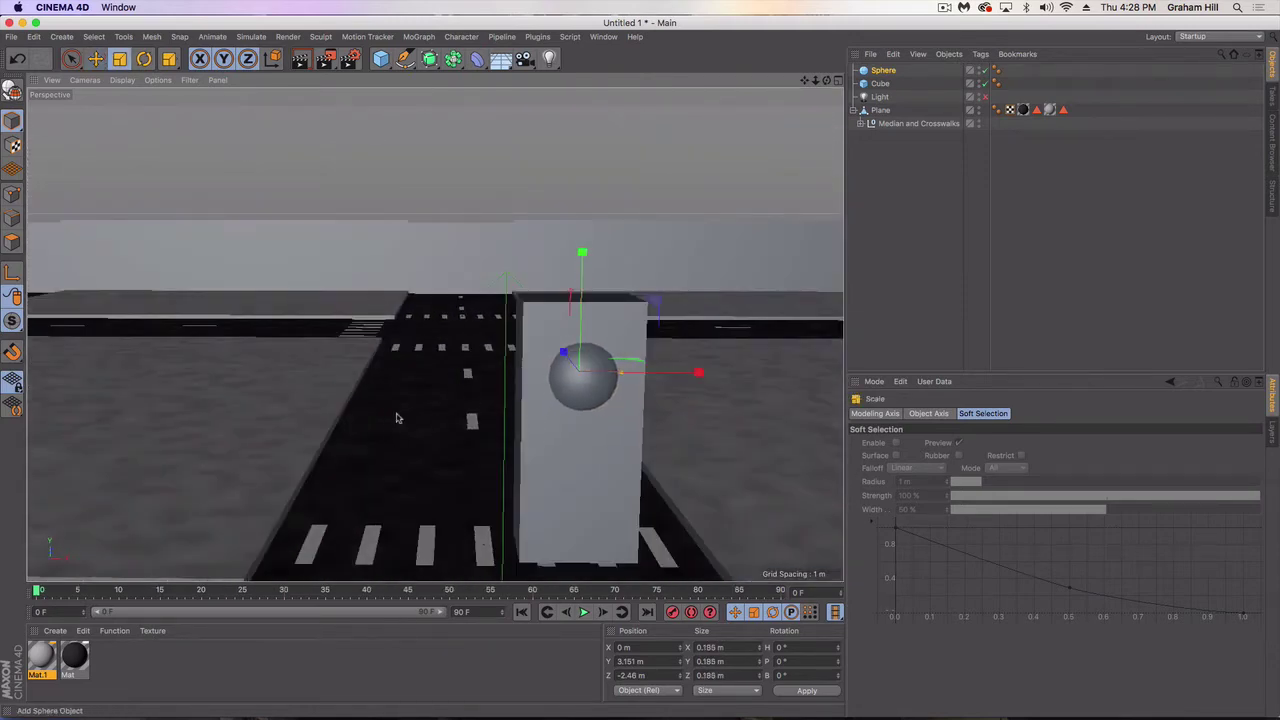
pyautogui.keyDown('ctrl'); pyautogui.moveTo(581, 255); pyautogui.dragTo(586, 329); pyautogui.keyUp('ctrl')
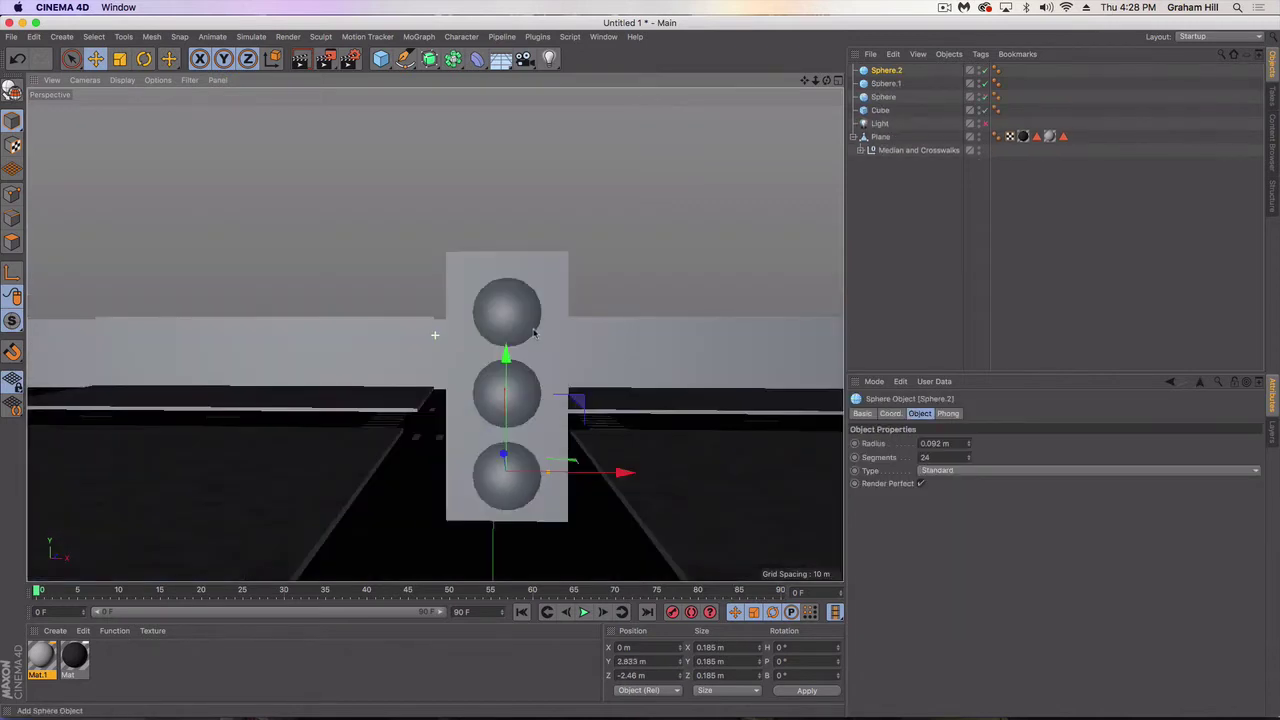
# Look through the Street Objects presets for the Stop Light - Traffic model.
pyautogui.scroll(-3, 530, 331)
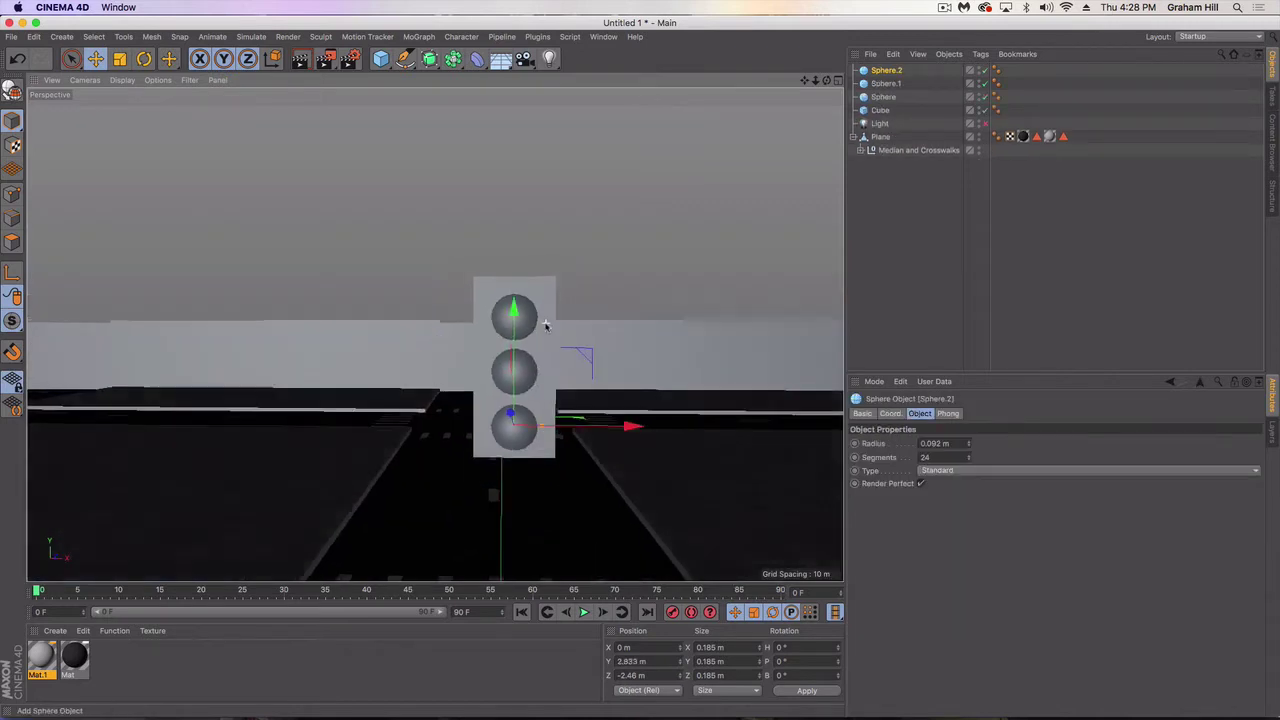
pyautogui.keyDown('alt'); pyautogui.moveTo(546, 323); pyautogui.dragTo(394, 335); pyautogui.keyUp('alt')
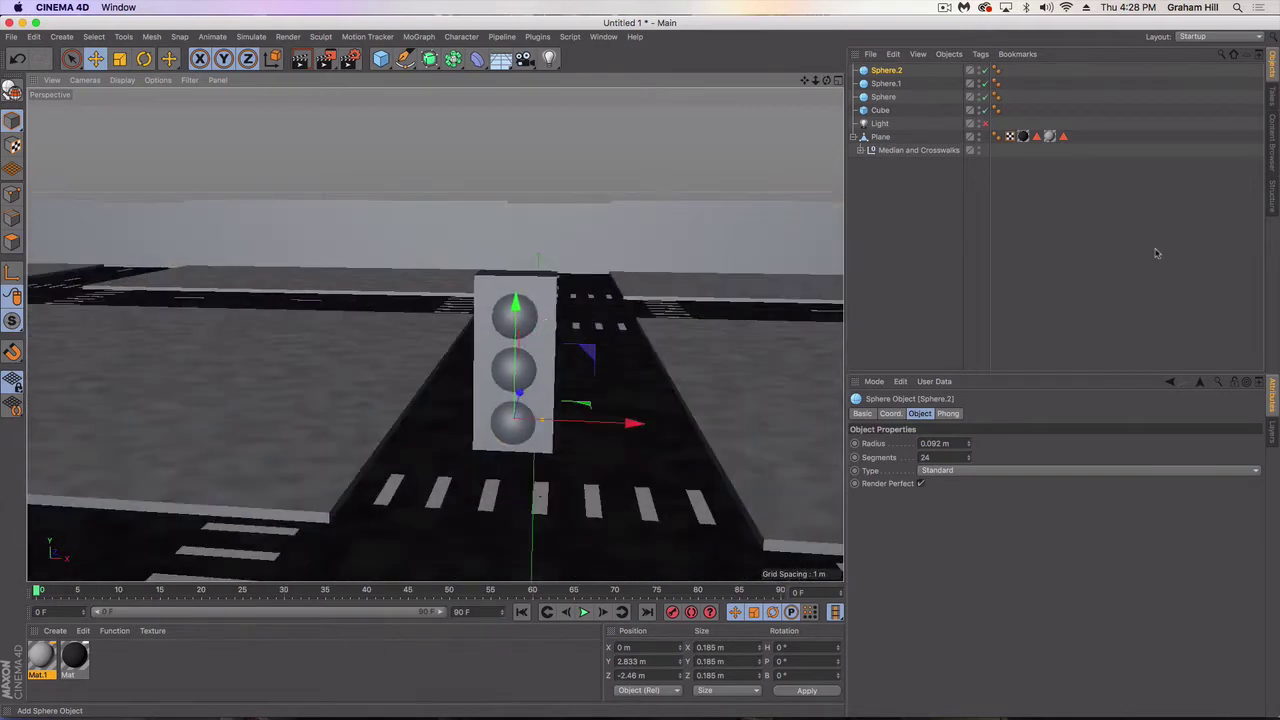
pyautogui.click(1276, 136)
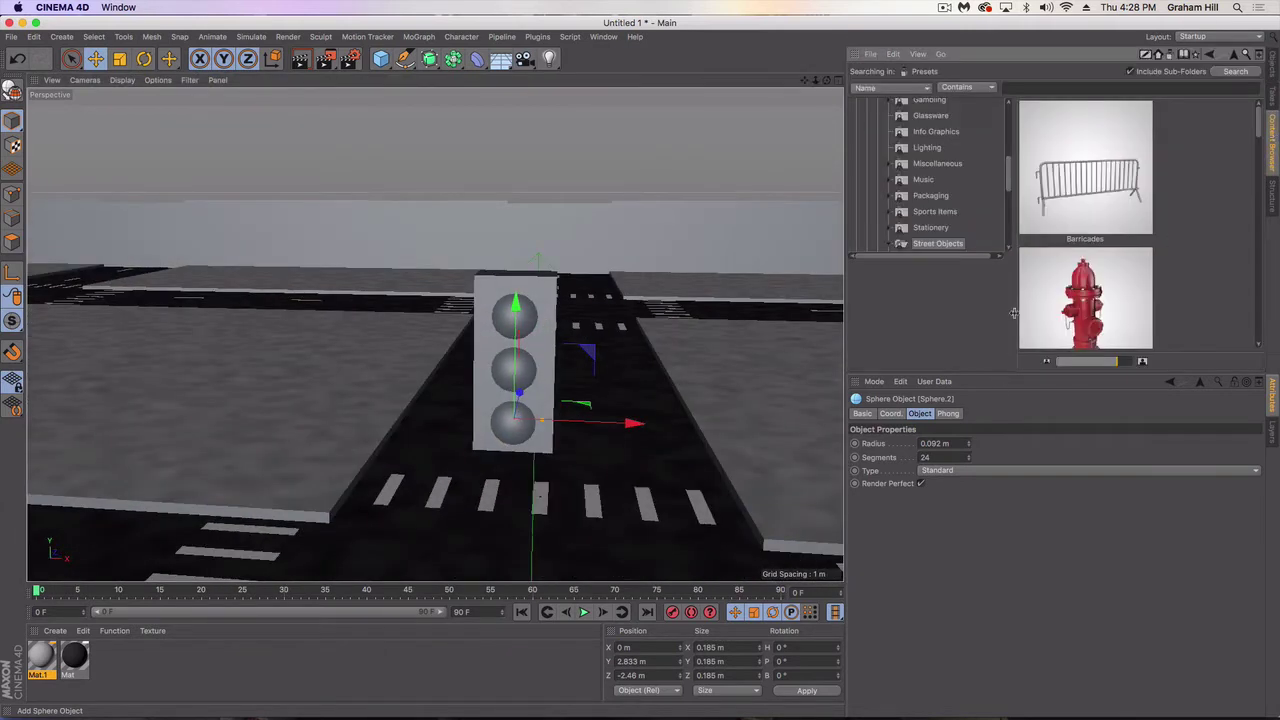
pyautogui.scroll(-5, 1048, 305)
pyautogui.scroll(2, 1048, 302)
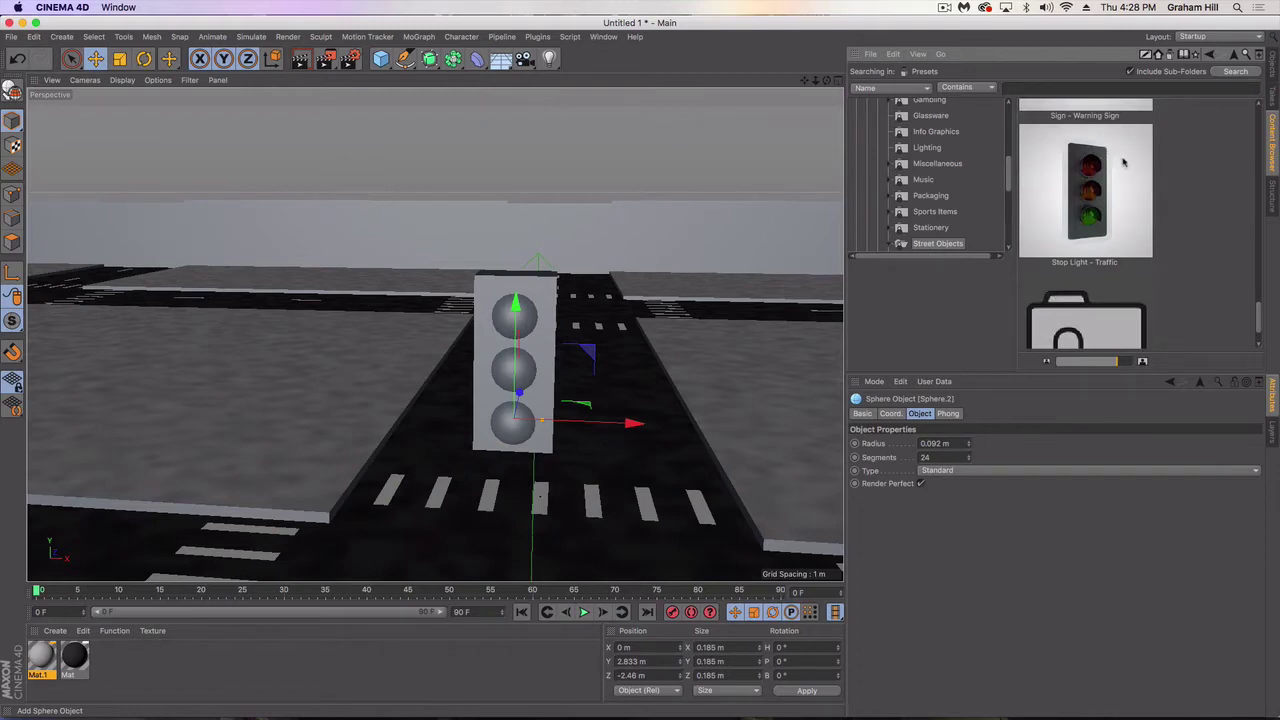
pyautogui.click(541, 286)
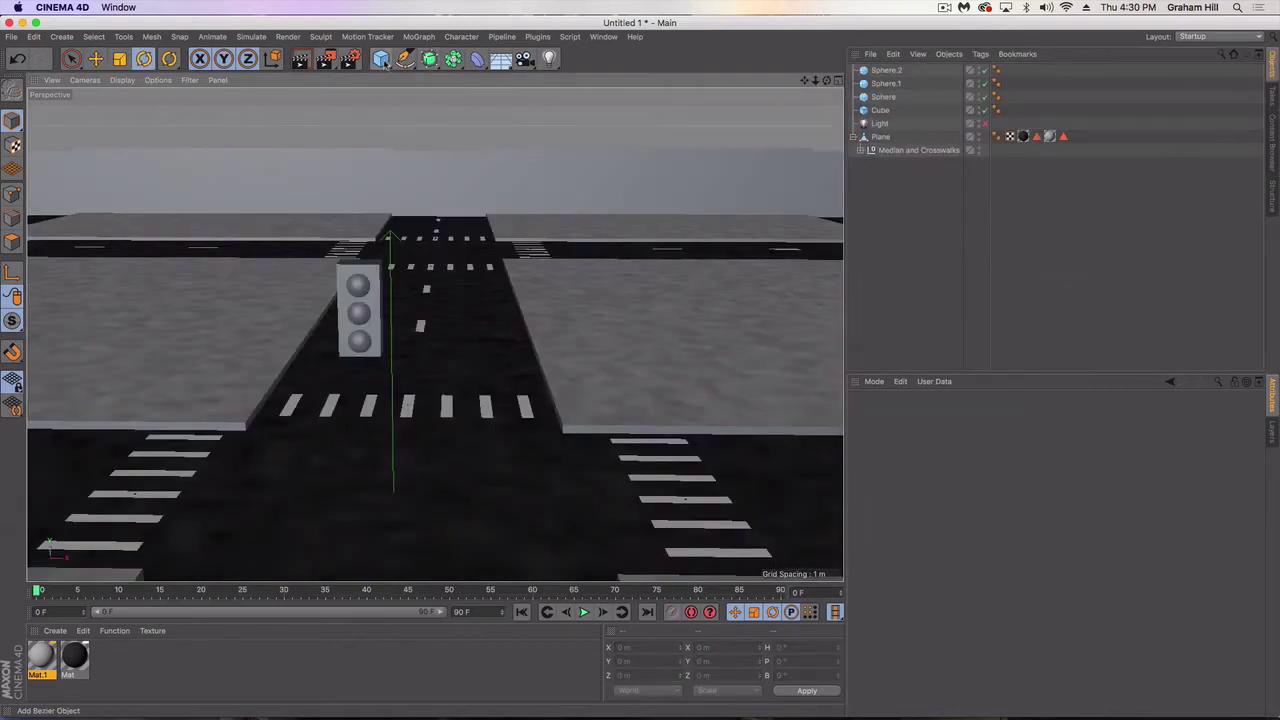
# Add an arc spline, raise it to about Y 1.723 m, and shrink it to a radius of about 0.336 m.
pyautogui.click(405, 58)
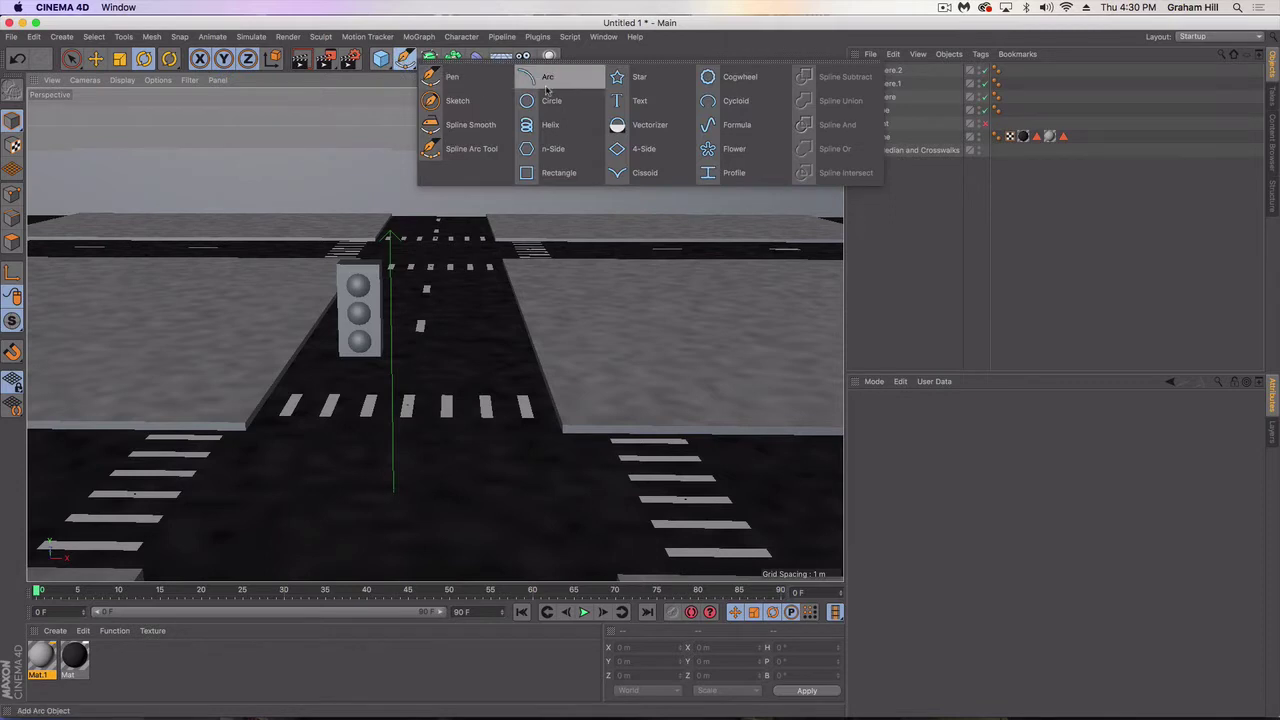
pyautogui.click(546, 88)
pyautogui.press('e')
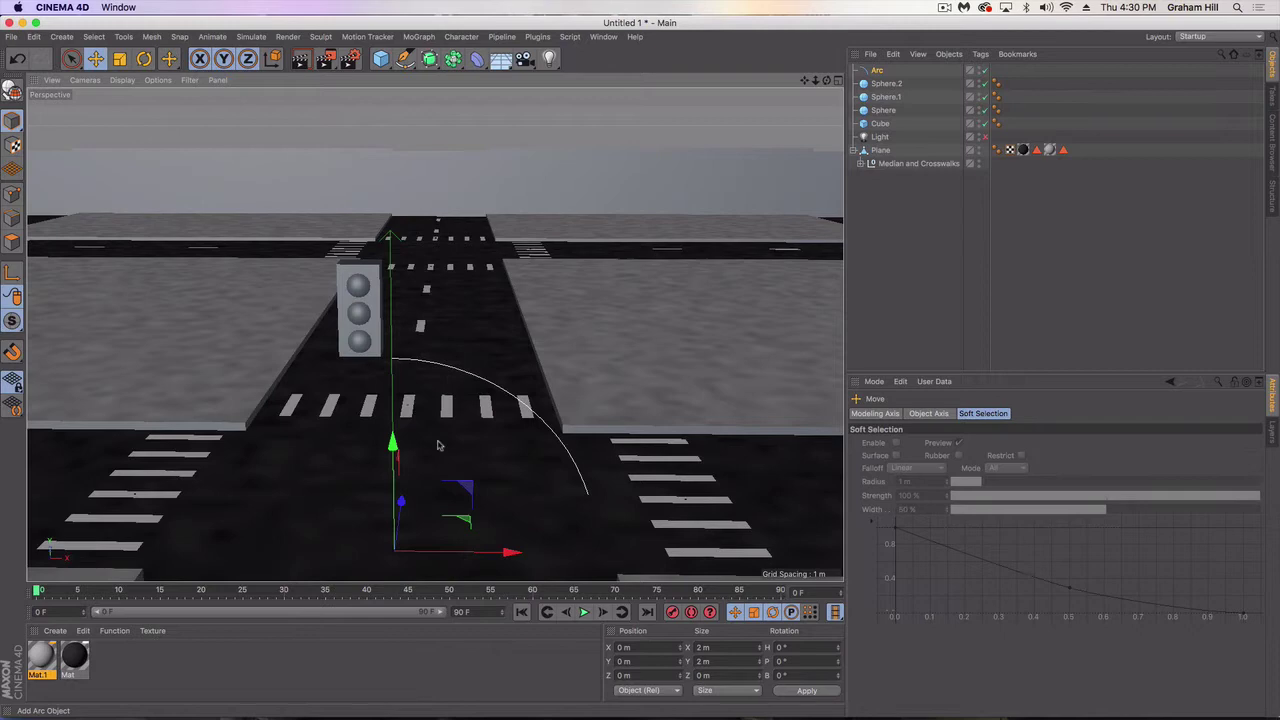
pyautogui.moveTo(391, 443); pyautogui.dragTo(406, 278)
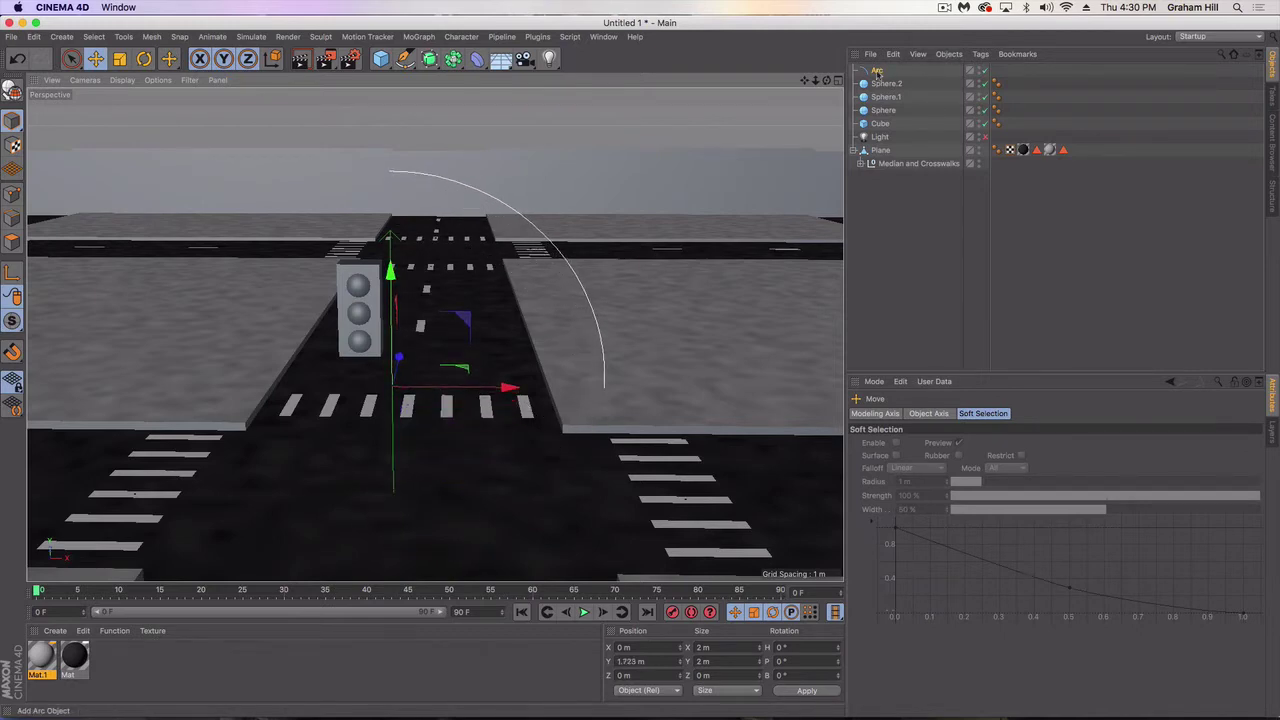
pyautogui.press('t')
pyautogui.moveTo(595, 309); pyautogui.dragTo(171, 354)
pyautogui.press('e')
# Move the arc in front of the traffic light box, to about Y 3.015 m, Z -2.642 m.
pyautogui.keyDown('alt'); pyautogui.moveTo(376, 340); pyautogui.dragTo(285, 362); pyautogui.keyUp('alt')
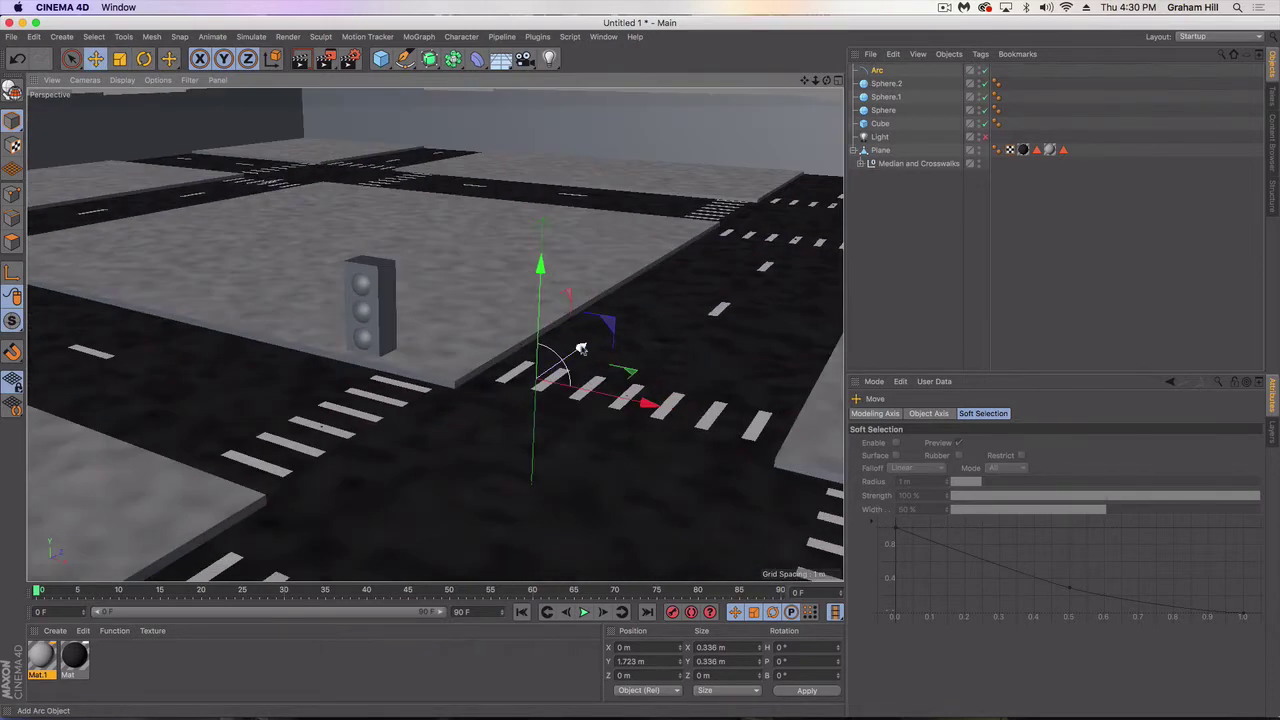
pyautogui.moveTo(581, 349); pyautogui.dragTo(407, 439)
pyautogui.moveTo(366, 388); pyautogui.dragTo(360, 196)
pyautogui.keyDown('alt'); pyautogui.moveTo(339, 267); pyautogui.dragTo(271, 363); pyautogui.keyUp('alt')
pyautogui.keyDown('alt'); pyautogui.moveTo(434, 334); pyautogui.dragTo(535, 342); pyautogui.keyUp('alt')
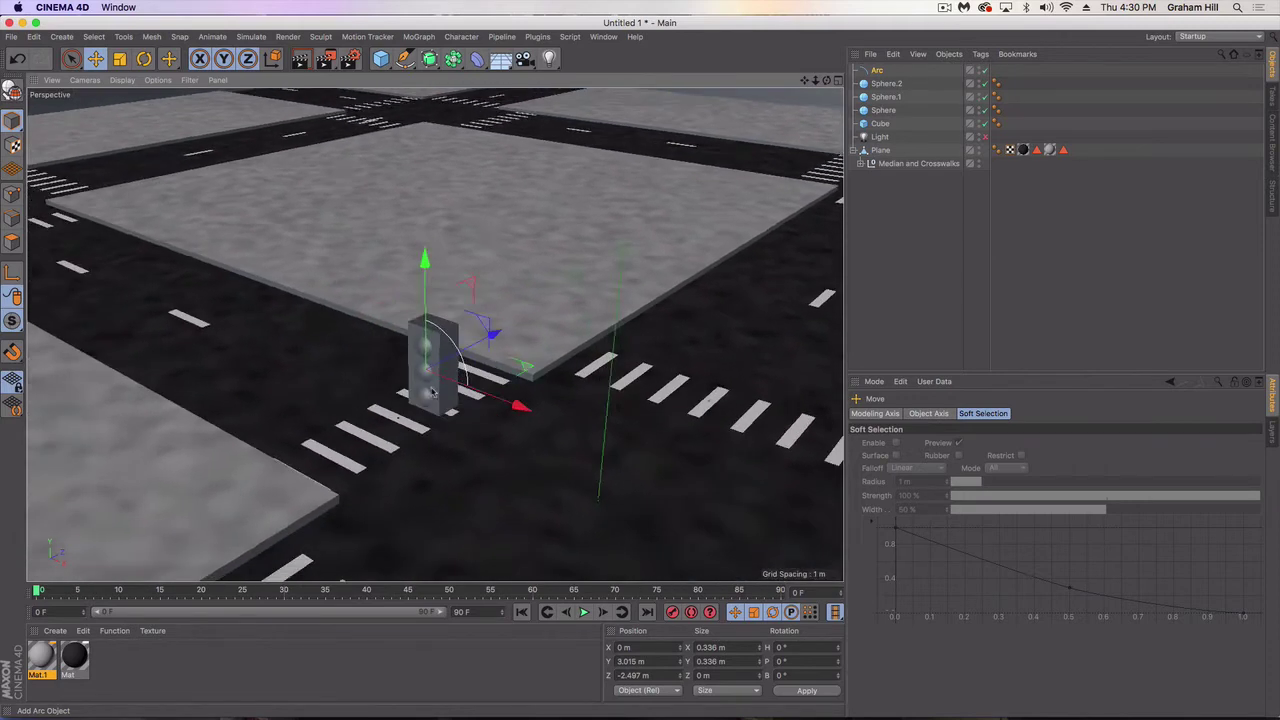
pyautogui.scroll(5, 430, 388)
pyautogui.keyDown('alt'); pyautogui.moveTo(430, 388); pyautogui.dragTo(435, 370); pyautogui.keyUp('alt')
pyautogui.keyDown('alt'); pyautogui.moveTo(435, 370); pyautogui.dragTo(508, 414, button='right'); pyautogui.keyUp('alt')
pyautogui.moveTo(492, 338); pyautogui.dragTo(555, 320)
# Set the arc's end angle to 180° to form a half circle.
pyautogui.click(877, 73)
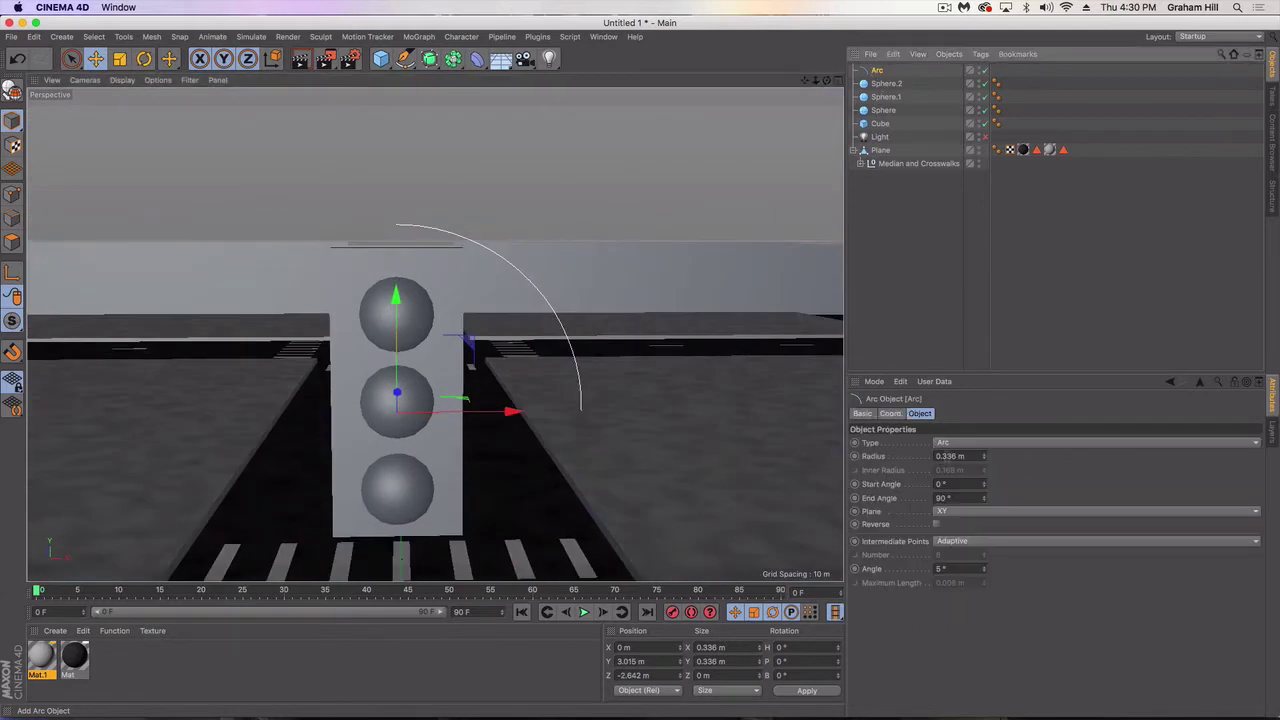
pyautogui.moveTo(984, 495); pyautogui.dragTo(990, 482)
pyautogui.write('180')
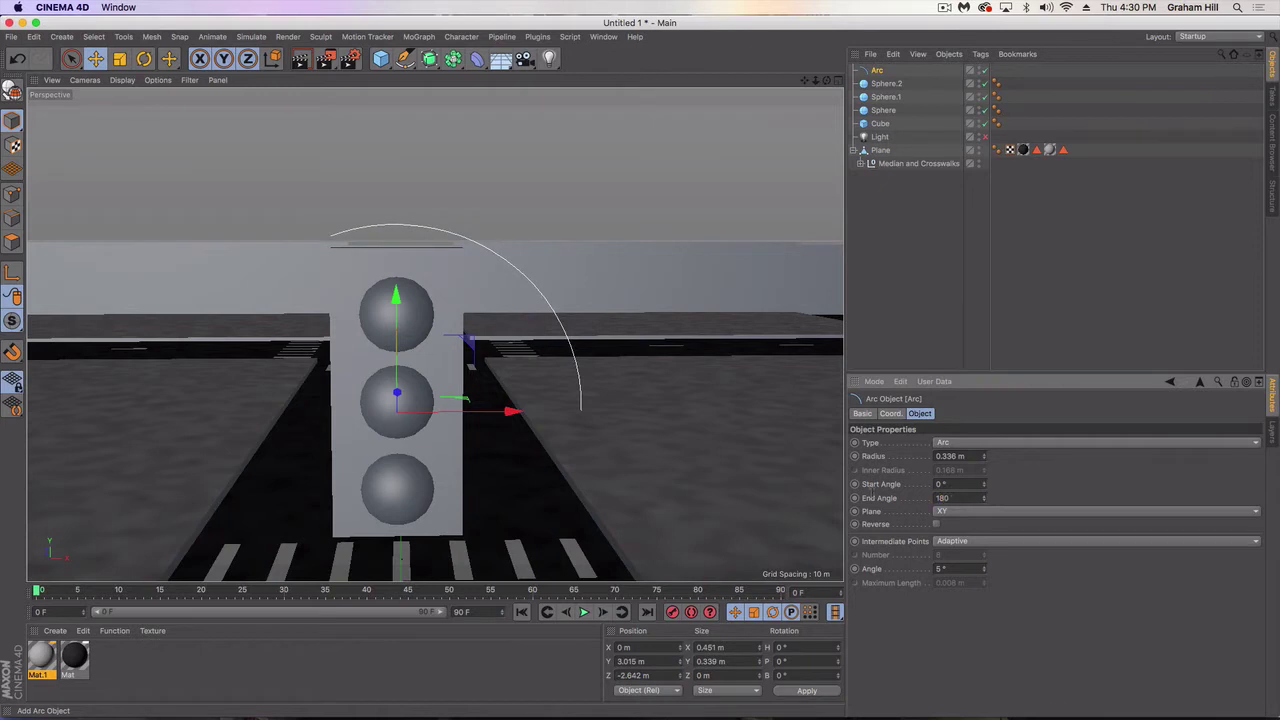
pyautogui.press('Return')
# Shrink the arc to about 0.175 x 0.088 m and raise it around the top sphere at about Y 3.18 m.
pyautogui.press('t')
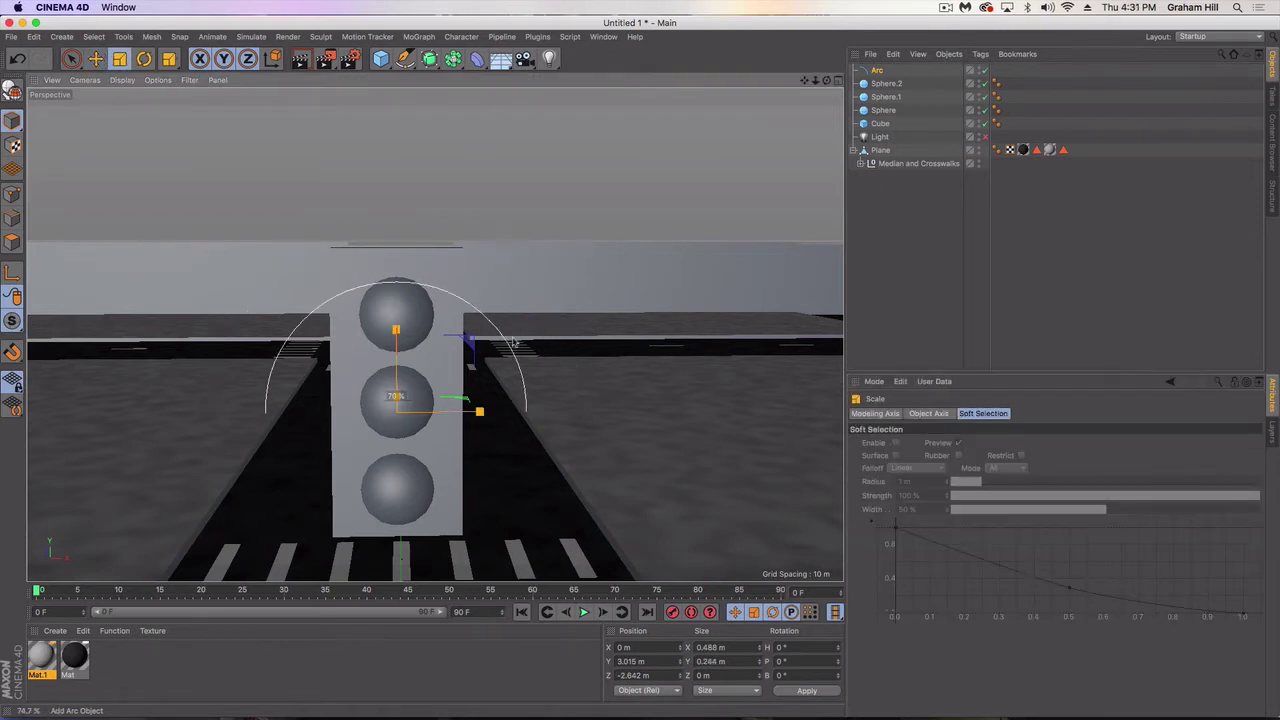
pyautogui.moveTo(513, 343); pyautogui.dragTo(319, 348)
pyautogui.press('e')
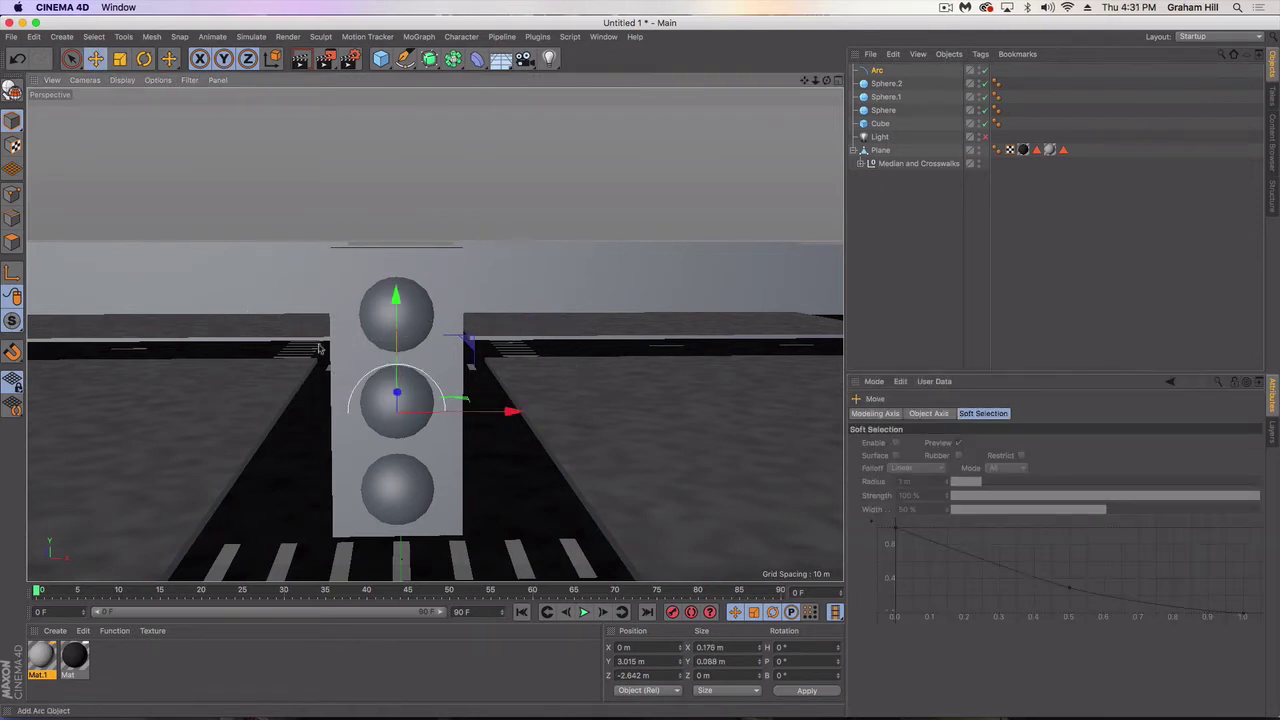
pyautogui.moveTo(390, 297); pyautogui.dragTo(395, 204)
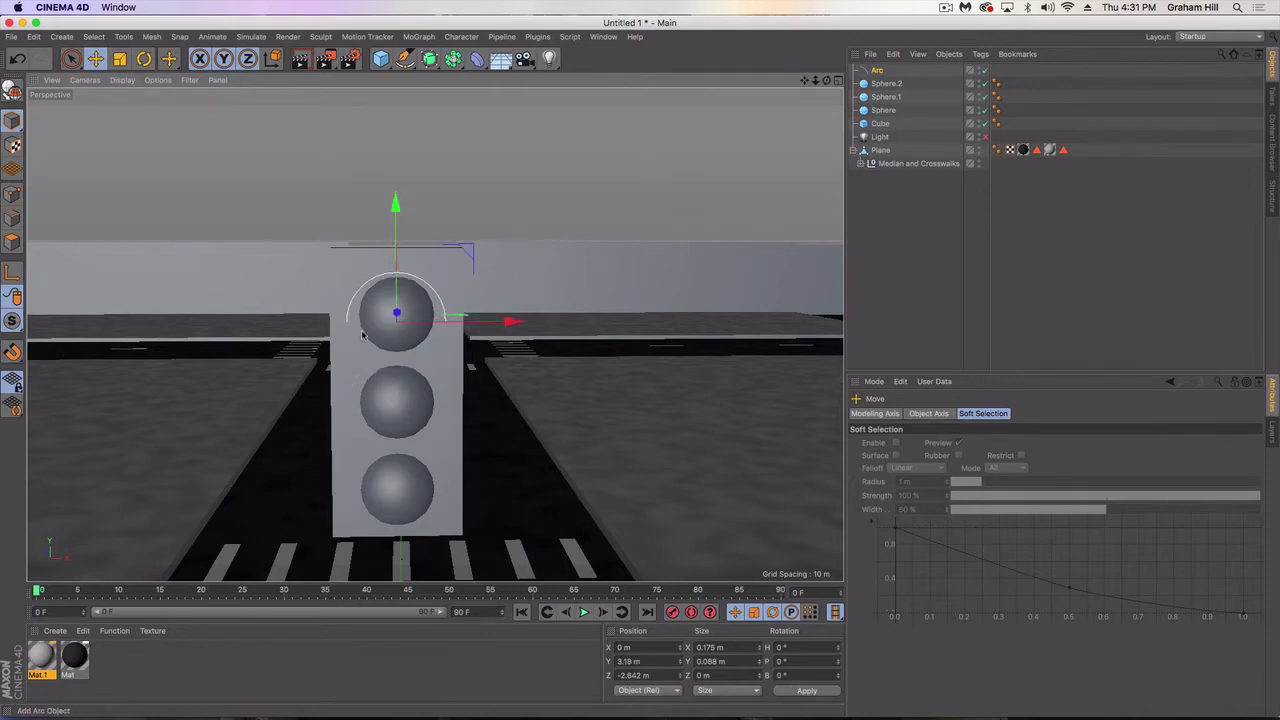
pyautogui.keyDown('alt'); pyautogui.moveTo(360, 335); pyautogui.dragTo(462, 348); pyautogui.keyUp('alt')
pyautogui.keyDown('alt'); pyautogui.moveTo(388, 320); pyautogui.dragTo(336, 322); pyautogui.keyUp('alt')
# Add a rectangle spline and raise it to about Y 1.719 m.
pyautogui.moveTo(386, 62); pyautogui.dragTo(421, 98)
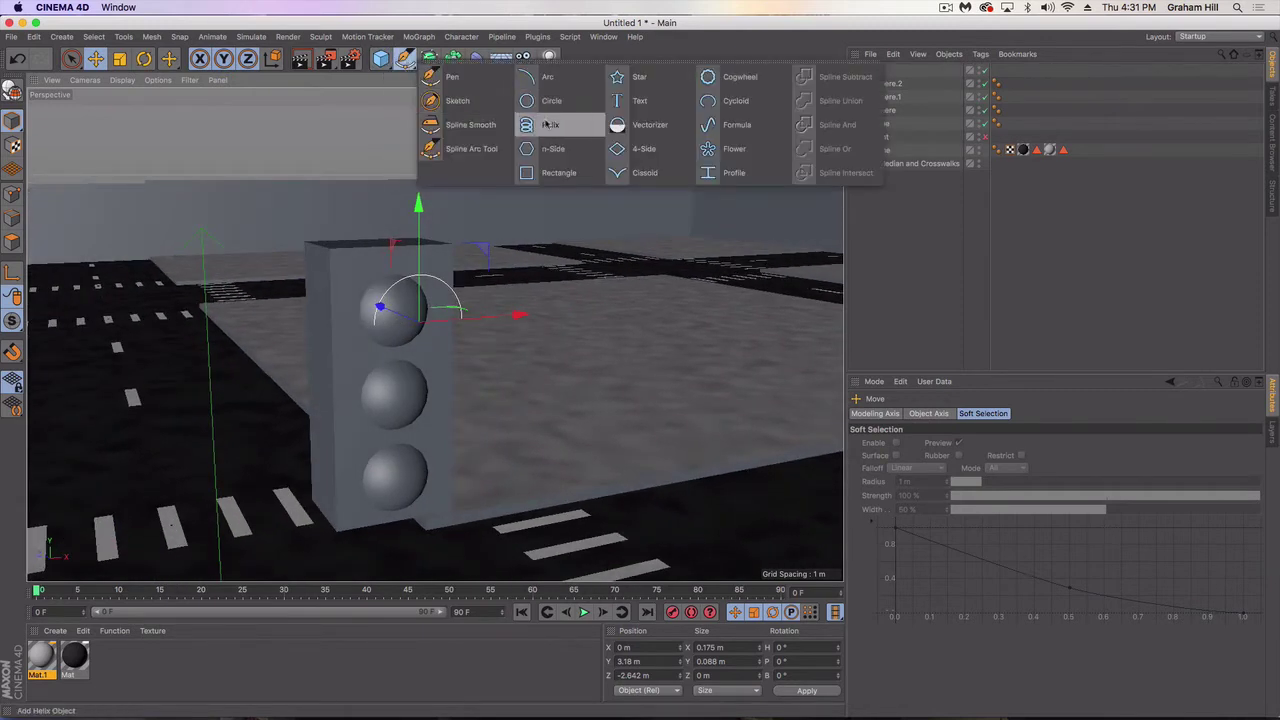
pyautogui.click(558, 174)
pyautogui.keyDown('alt'); pyautogui.moveTo(318, 440); pyautogui.dragTo(342, 372, button='middle'); pyautogui.keyUp('alt')
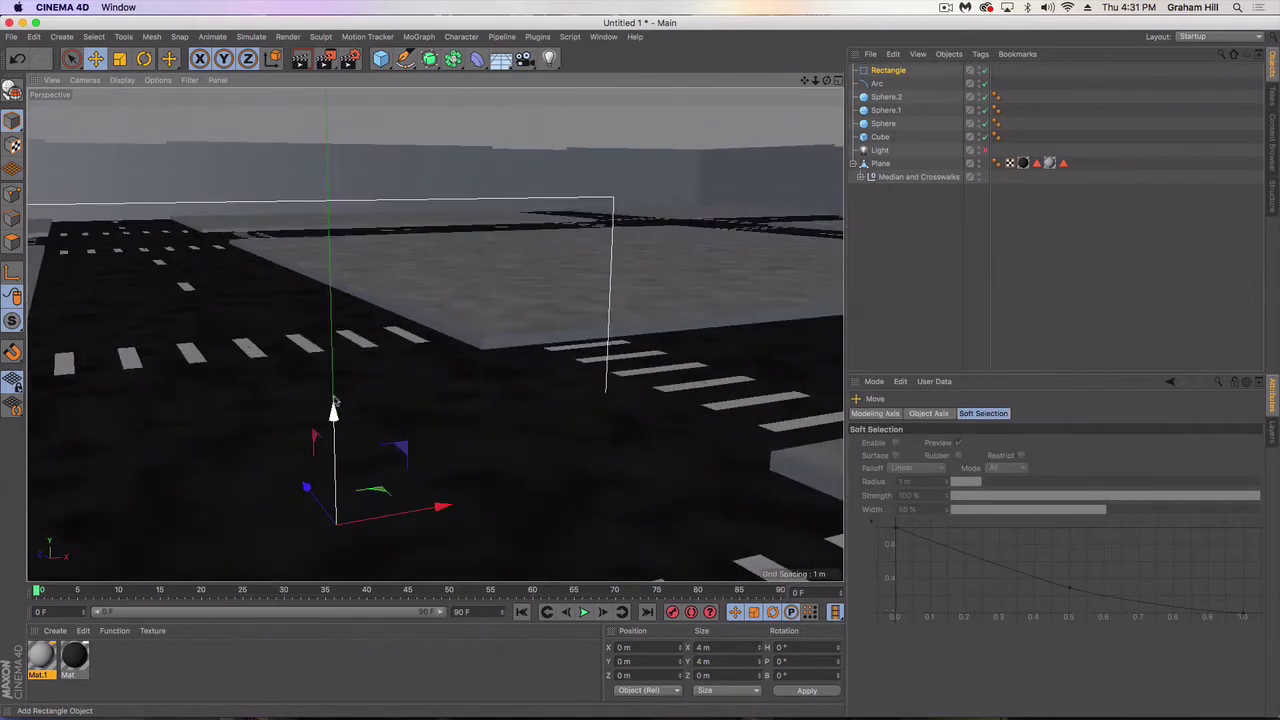
pyautogui.moveTo(336, 410); pyautogui.dragTo(350, 134)
pyautogui.scroll(-5, 346, 123)
pyautogui.keyDown('alt'); pyautogui.moveTo(346, 123); pyautogui.dragTo(338, 204, button='middle'); pyautogui.keyUp('alt')
pyautogui.keyDown('alt'); pyautogui.moveTo(337, 205); pyautogui.dragTo(324, 298); pyautogui.keyUp('alt')
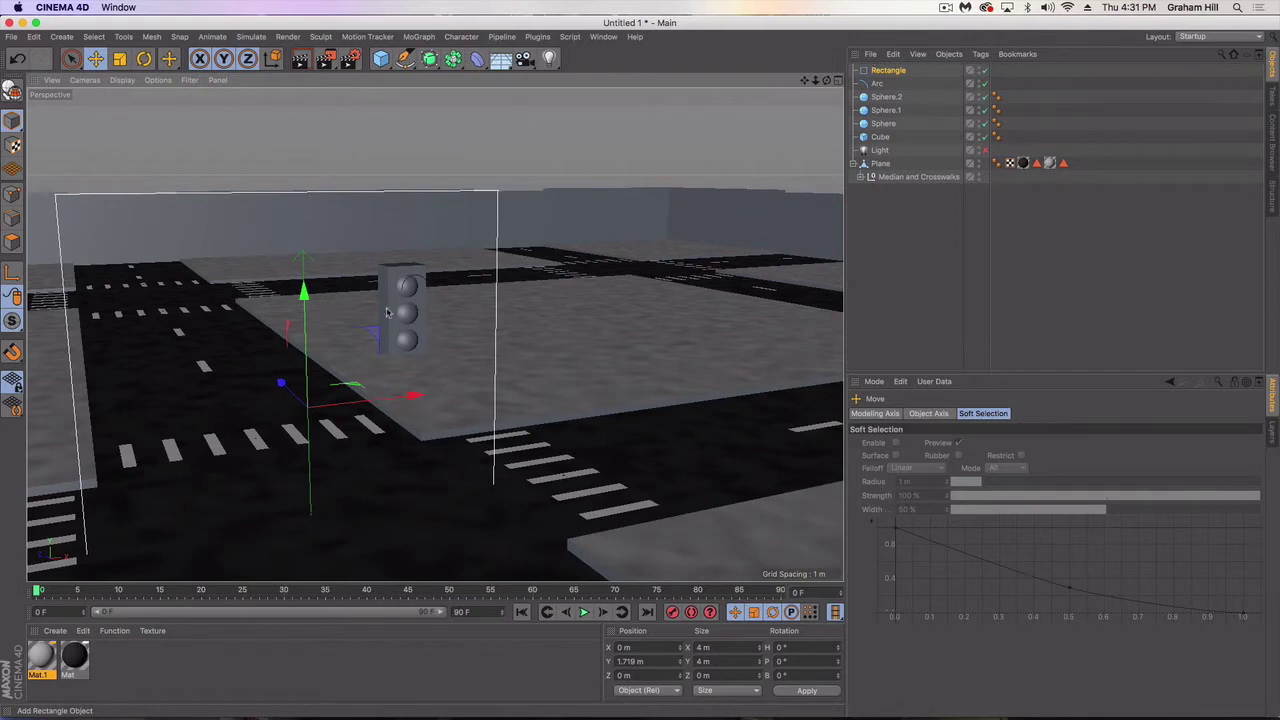
# Rotate the rectangle to a pitch of -90° so it lies flat and shrink it to about 0.352 m square.
pyautogui.press('r')
pyautogui.moveTo(317, 359); pyautogui.dragTo(177, 76)
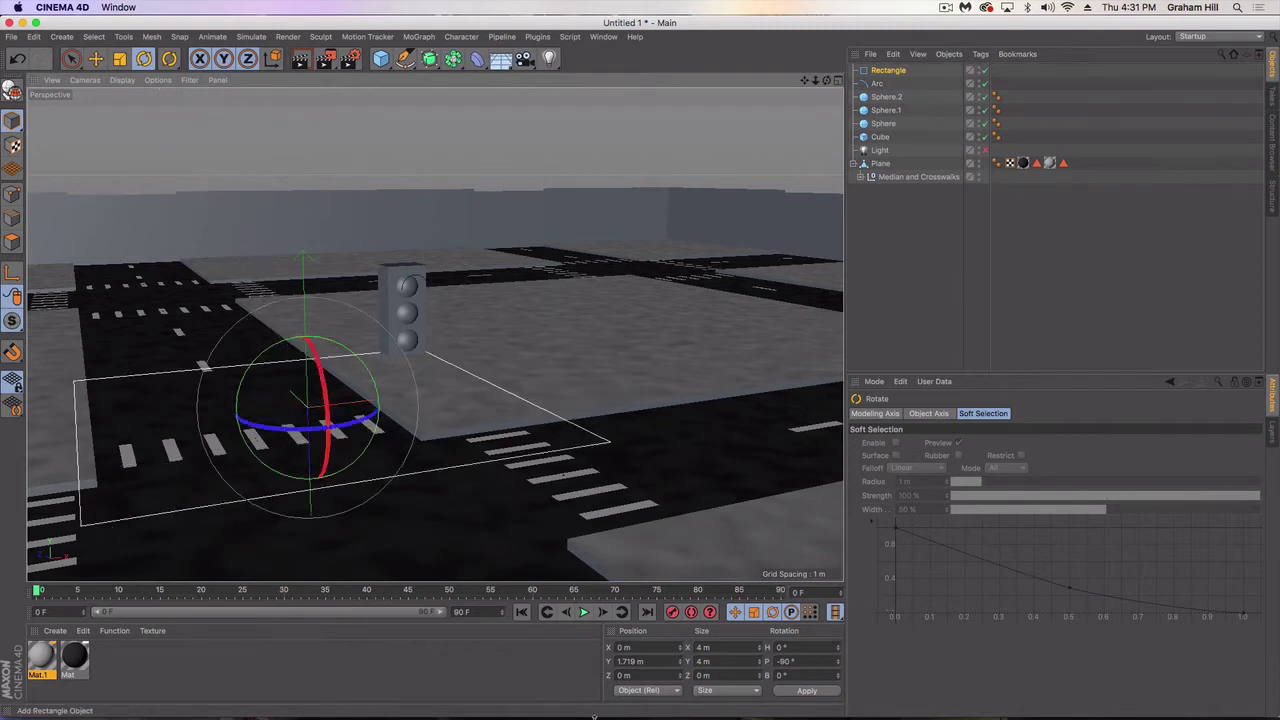
pyautogui.press('t')
pyautogui.moveTo(475, 340); pyautogui.dragTo(238, 376)
pyautogui.press('e')
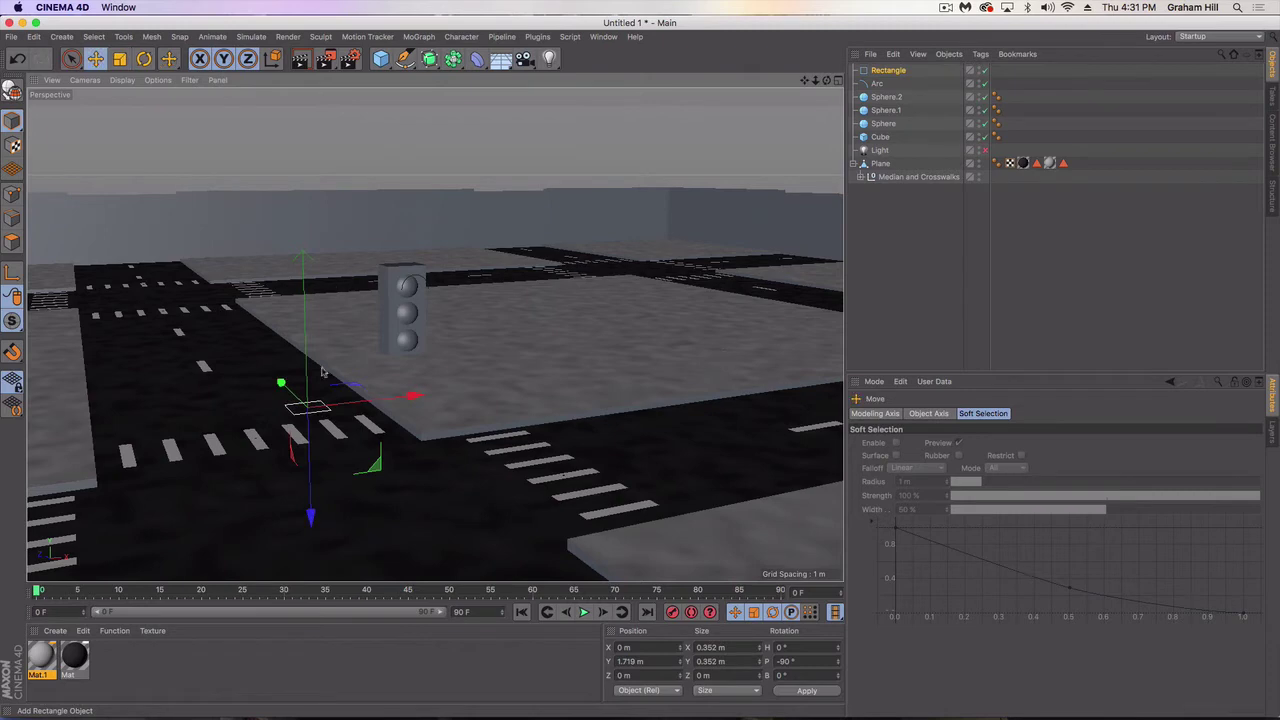
# Move the rectangle to the top sphere at about Y 3.183 m, Z -2.526 m.
pyautogui.moveTo(310, 524); pyautogui.dragTo(308, 393)
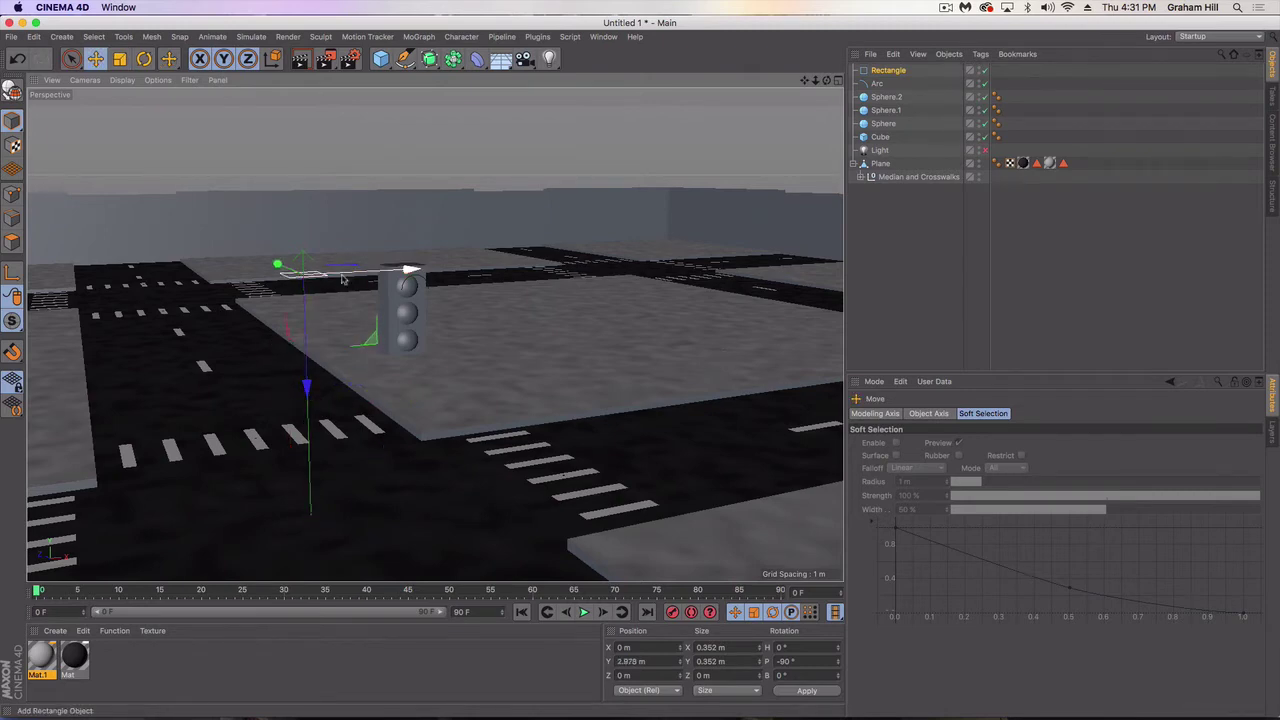
pyautogui.keyDown('alt'); pyautogui.moveTo(353, 302); pyautogui.dragTo(287, 358); pyautogui.keyUp('alt')
pyautogui.keyDown('alt'); pyautogui.moveTo(287, 358); pyautogui.dragTo(385, 338, button='middle'); pyautogui.keyUp('alt')
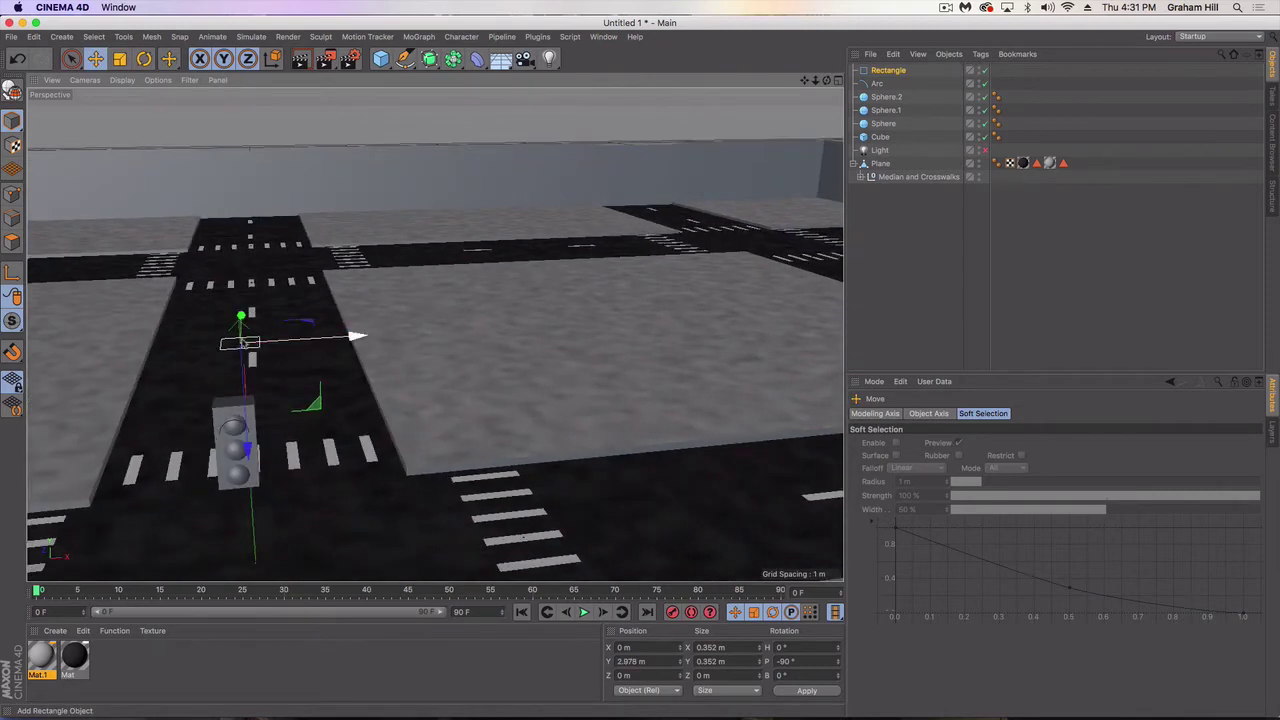
pyautogui.keyDown('alt'); pyautogui.moveTo(243, 410); pyautogui.dragTo(285, 375, button='right'); pyautogui.keyUp('alt')
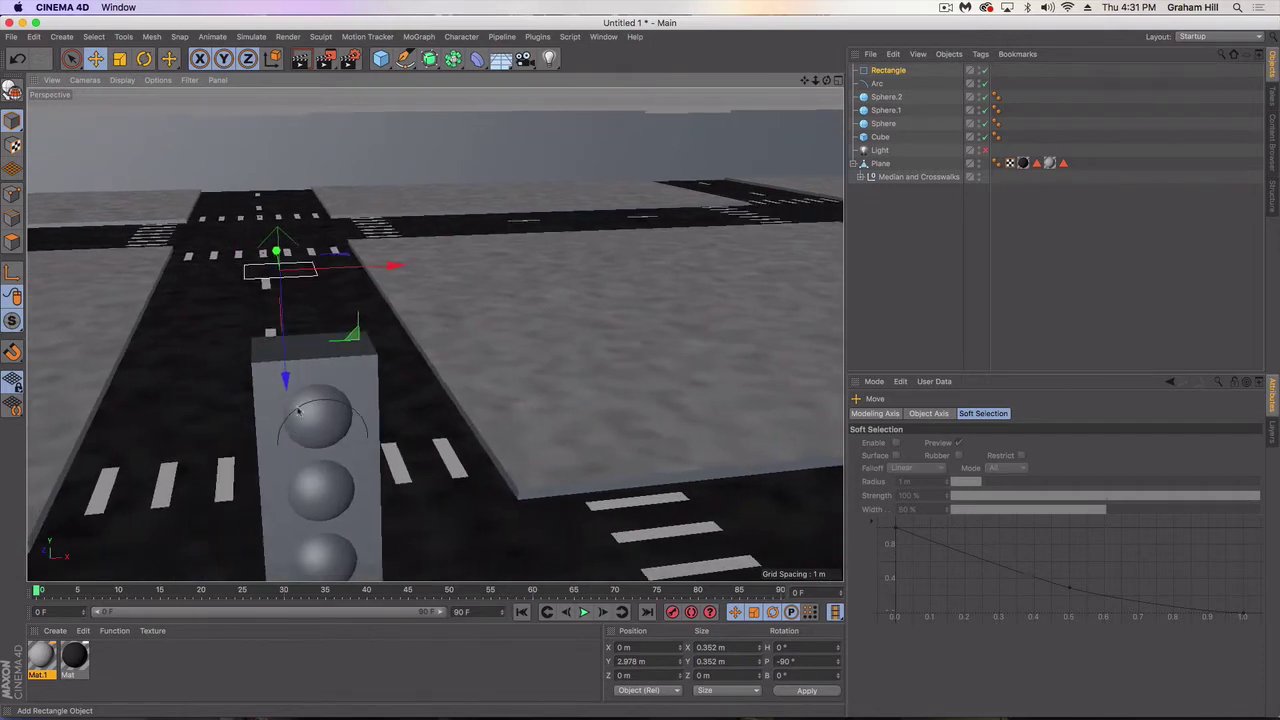
pyautogui.keyDown('alt'); pyautogui.moveTo(285, 375); pyautogui.dragTo(264, 481); pyautogui.keyUp('alt')
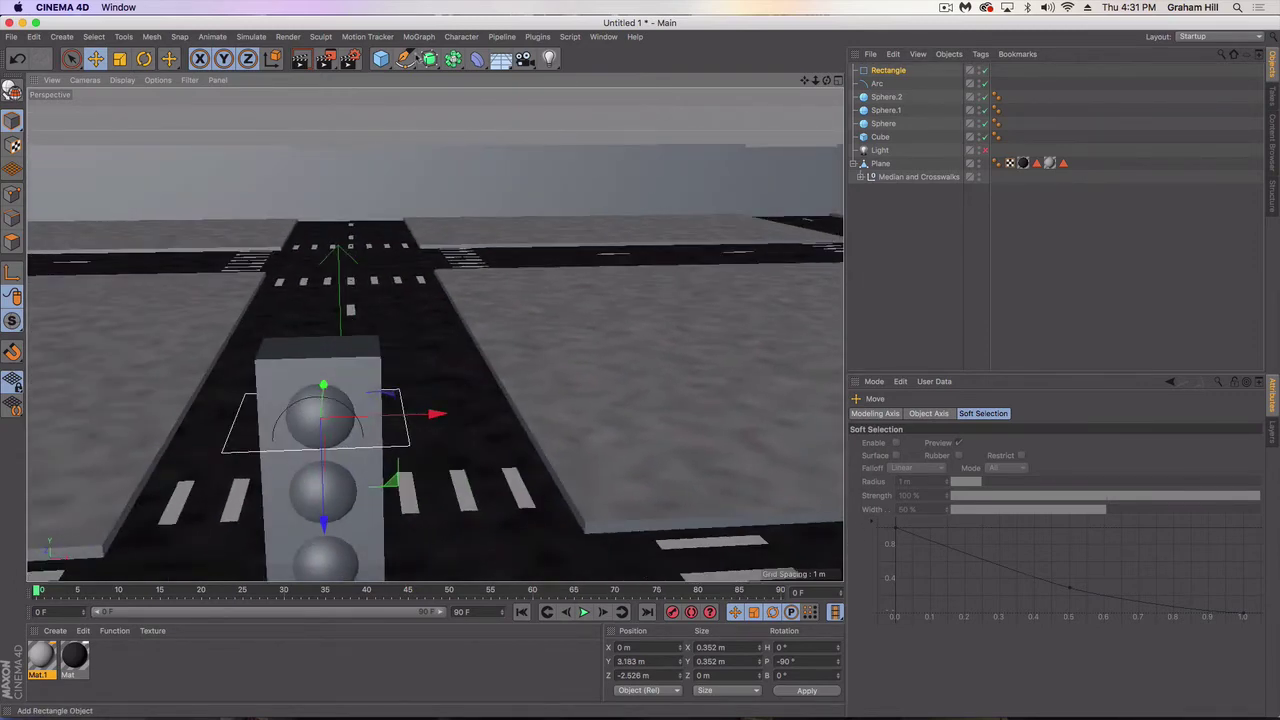
# Add a Sweep object and nest the rectangle above the arc inside it.
pyautogui.click(430, 60)
pyautogui.click(486, 128)
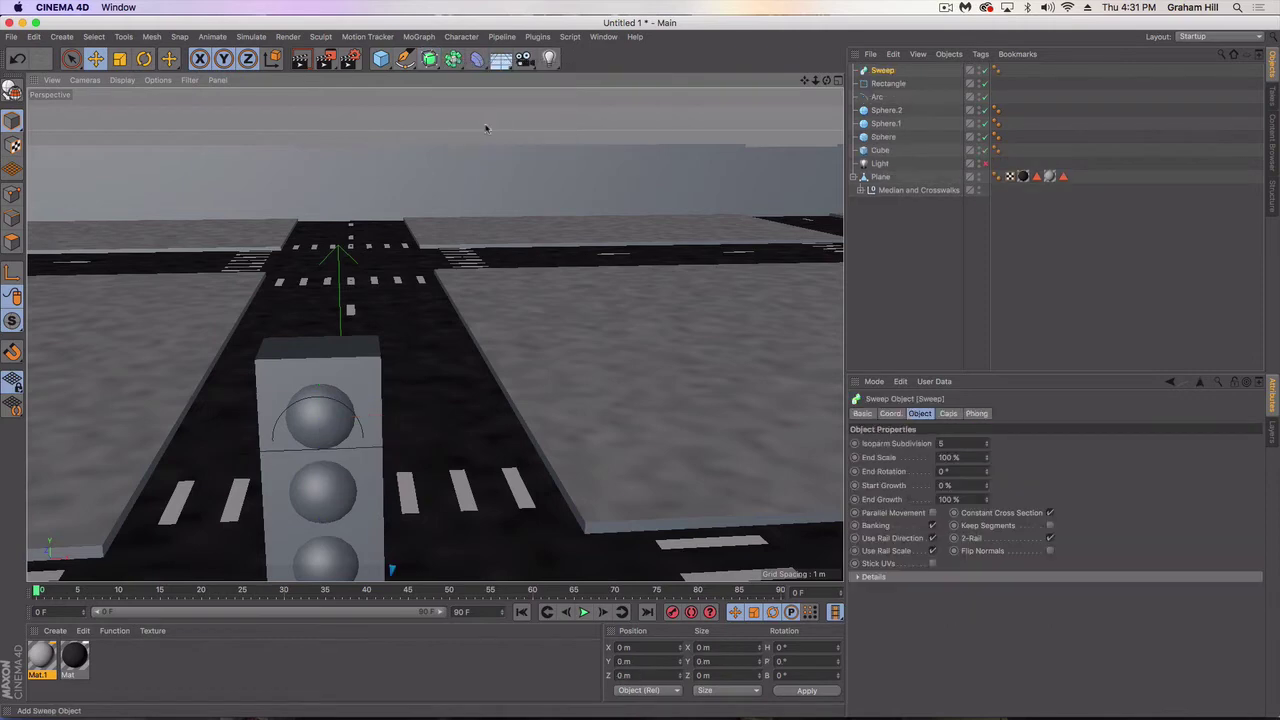
pyautogui.moveTo(890, 85); pyautogui.dragTo(886, 79)
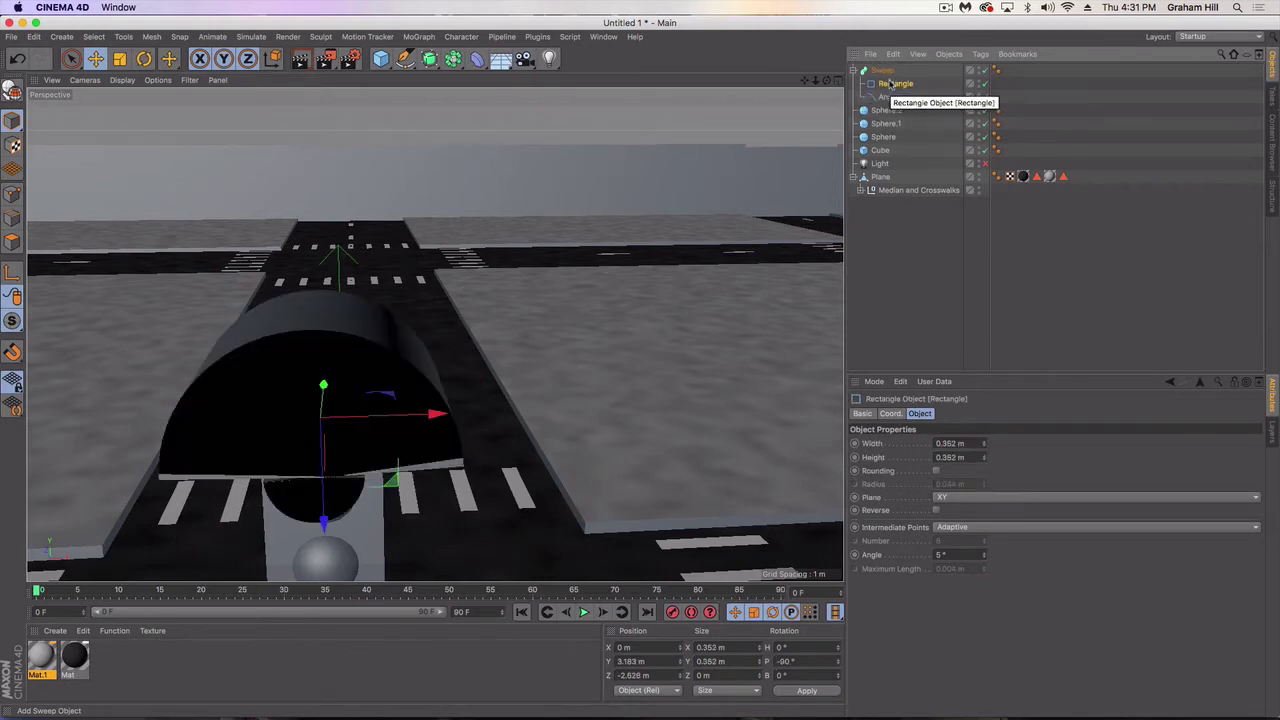
# Shrink the sweep's rectangle profile to about 0.01 m and move the sweep against the box's front face at about Z -2.154 m.
pyautogui.press('t')
pyautogui.moveTo(496, 314); pyautogui.dragTo(10, 366)
pyautogui.scroll(5, 349, 439)
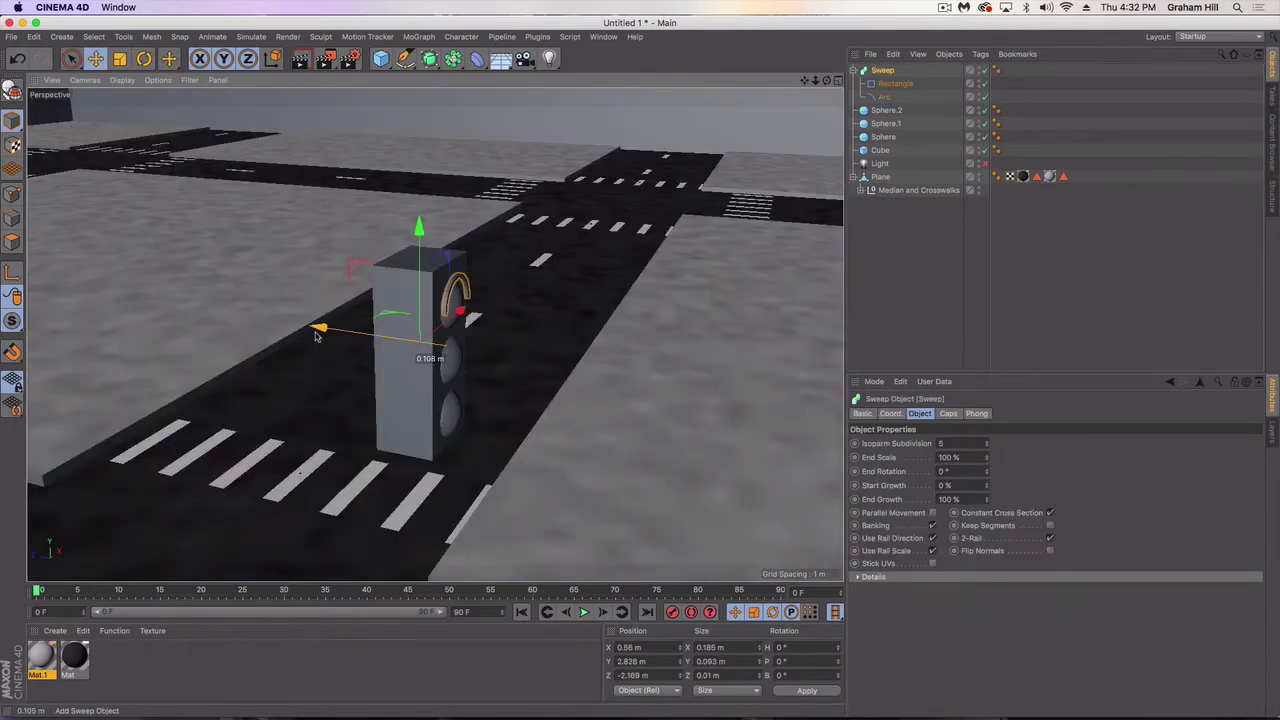
pyautogui.moveTo(318, 338); pyautogui.dragTo(312, 340)
pyautogui.scroll(5, 394, 317)
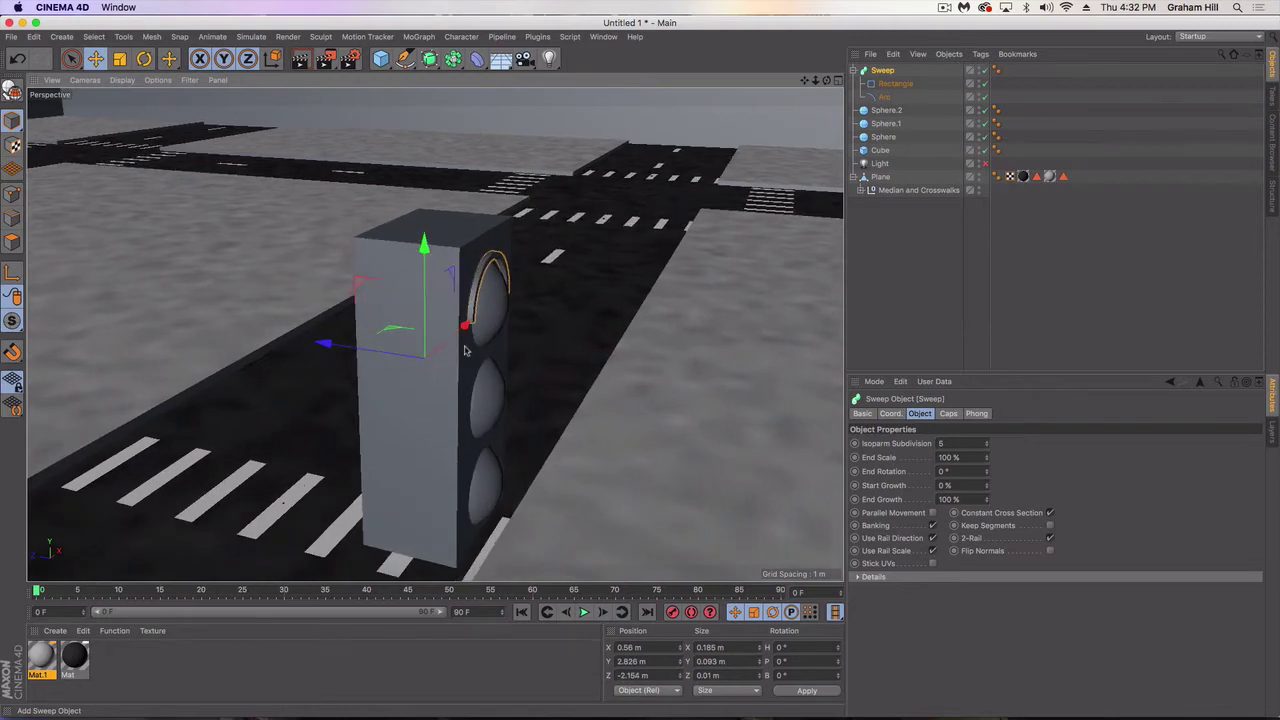
# Make the rectangle profile editable and stretch it in depth so the visor over the top sphere is about 0.095 m deep.
pyautogui.keyDown('alt'); pyautogui.moveTo(461, 346); pyautogui.dragTo(349, 346); pyautogui.keyUp('alt')
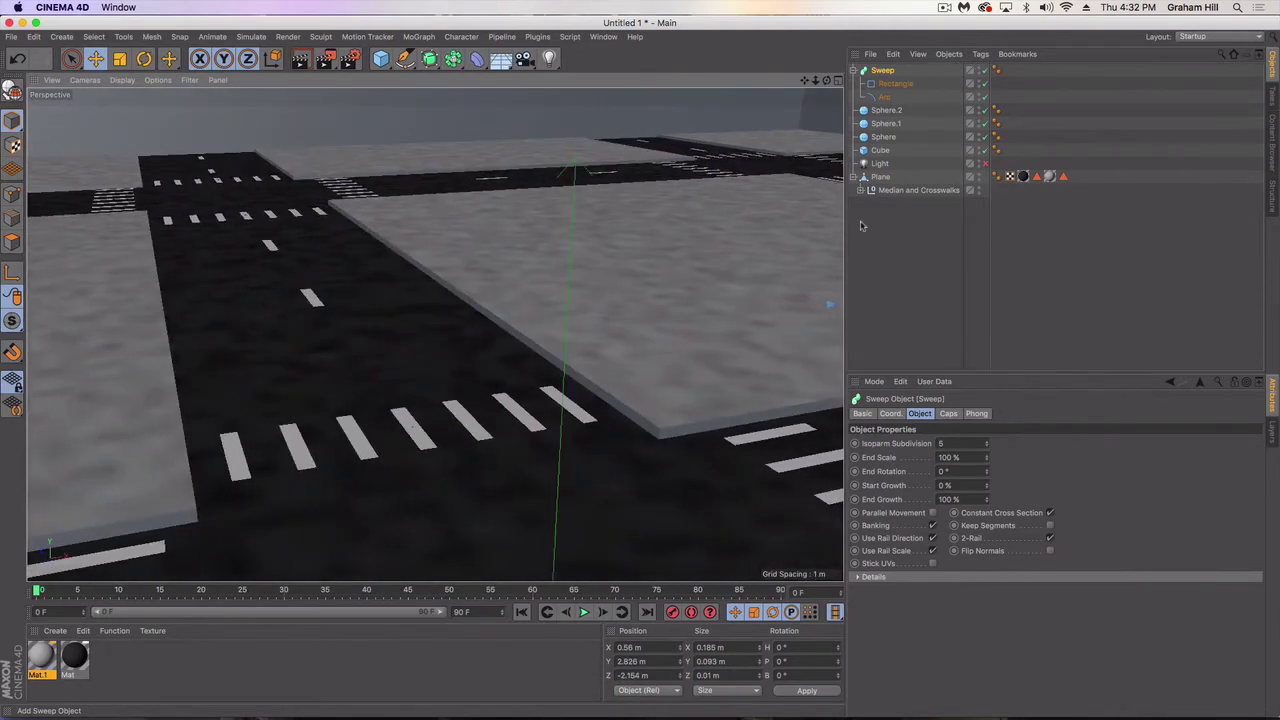
pyautogui.scroll(-5, 803, 323)
pyautogui.keyDown('alt'); pyautogui.moveTo(803, 323); pyautogui.dragTo(504, 307, button='middle'); pyautogui.keyUp('alt')
pyautogui.scroll(10, 258, 260)
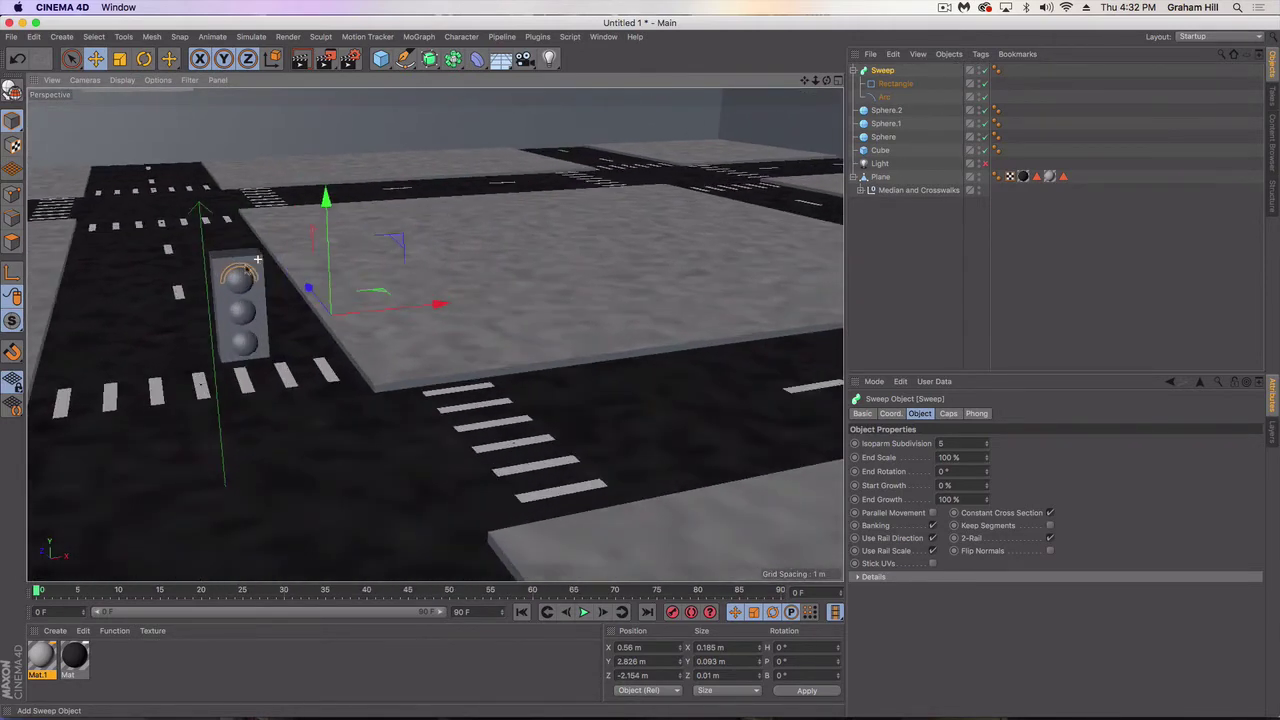
pyautogui.scroll(4, 226, 270)
pyautogui.keyDown('alt'); pyautogui.moveTo(243, 270); pyautogui.dragTo(283, 280); pyautogui.keyUp('alt')
pyautogui.click(893, 84)
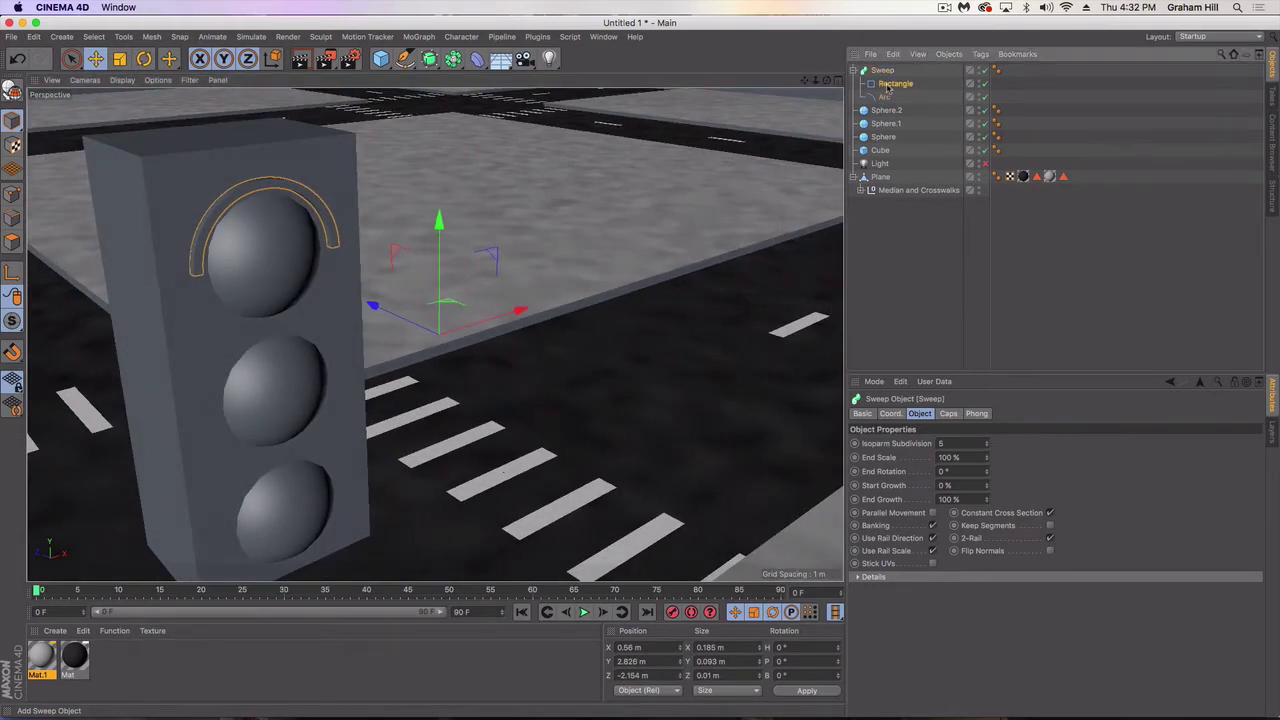
pyautogui.press('t')
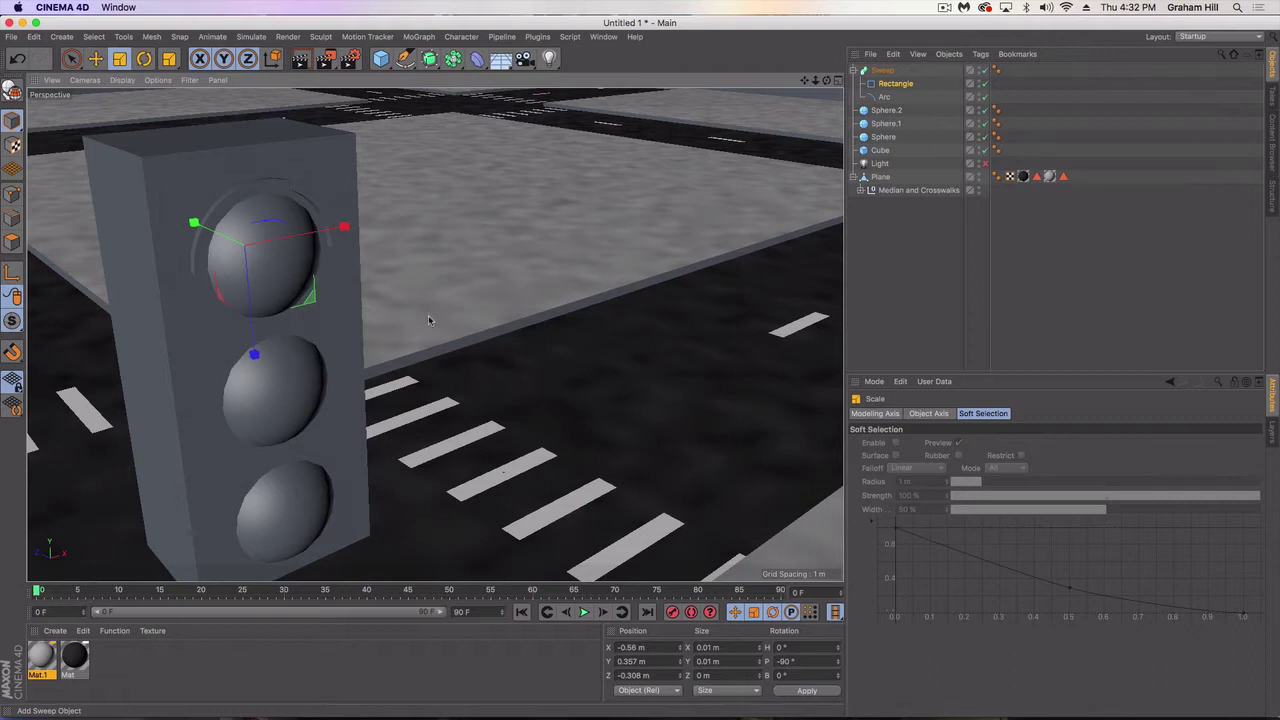
pyautogui.moveTo(194, 223); pyautogui.dragTo(6, 139)
pyautogui.scroll(-3, 321, 376)
pyautogui.keyDown('alt'); pyautogui.moveTo(307, 386); pyautogui.dragTo(344, 368, button='middle'); pyautogui.keyUp('alt')
pyautogui.keyDown('alt'); pyautogui.moveTo(343, 368); pyautogui.dragTo(297, 350); pyautogui.keyUp('alt')
# Make the visor's sweep editable and merge it with its caps into one object, deleting the originals.
pyautogui.click(882, 72)
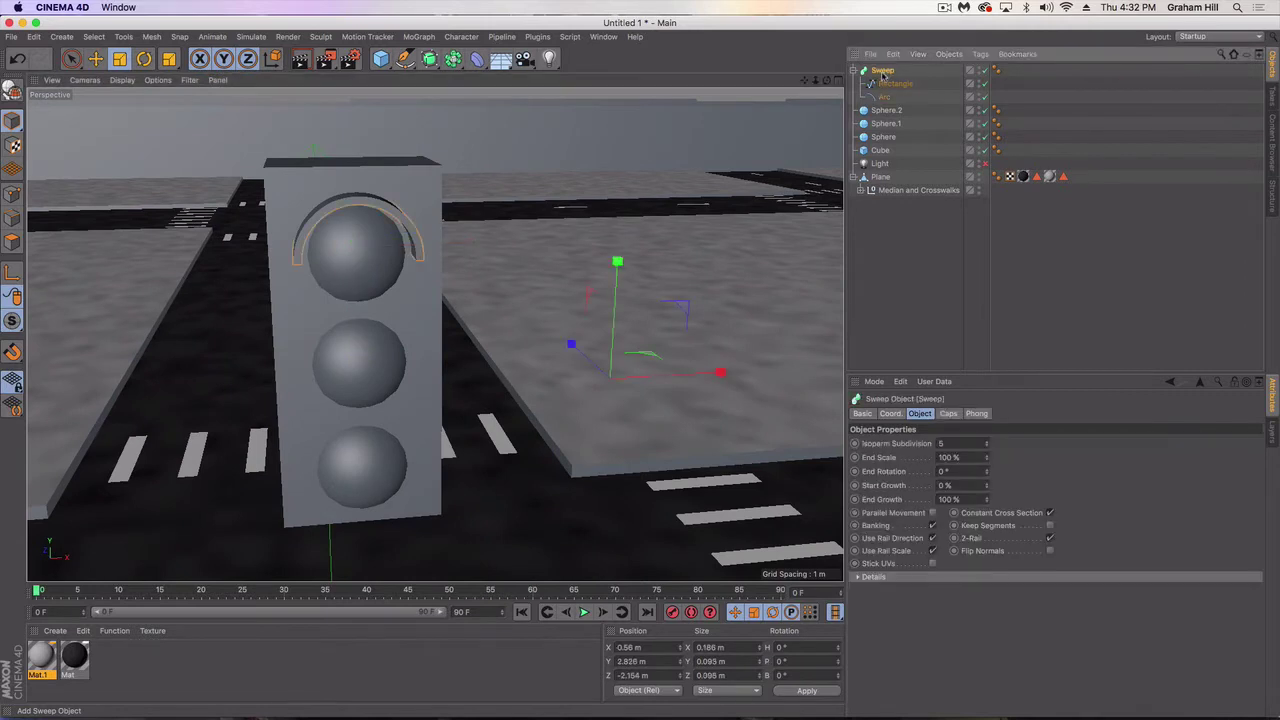
pyautogui.click(14, 93)
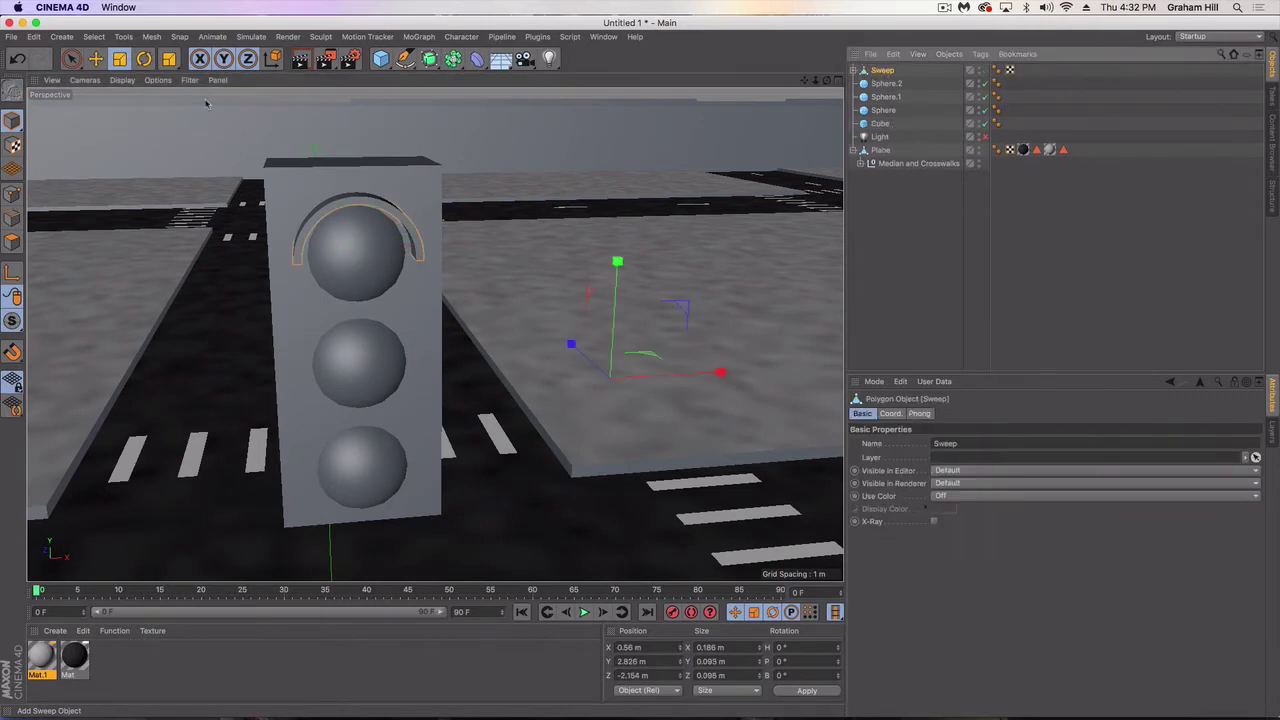
pyautogui.rightClick(906, 73)
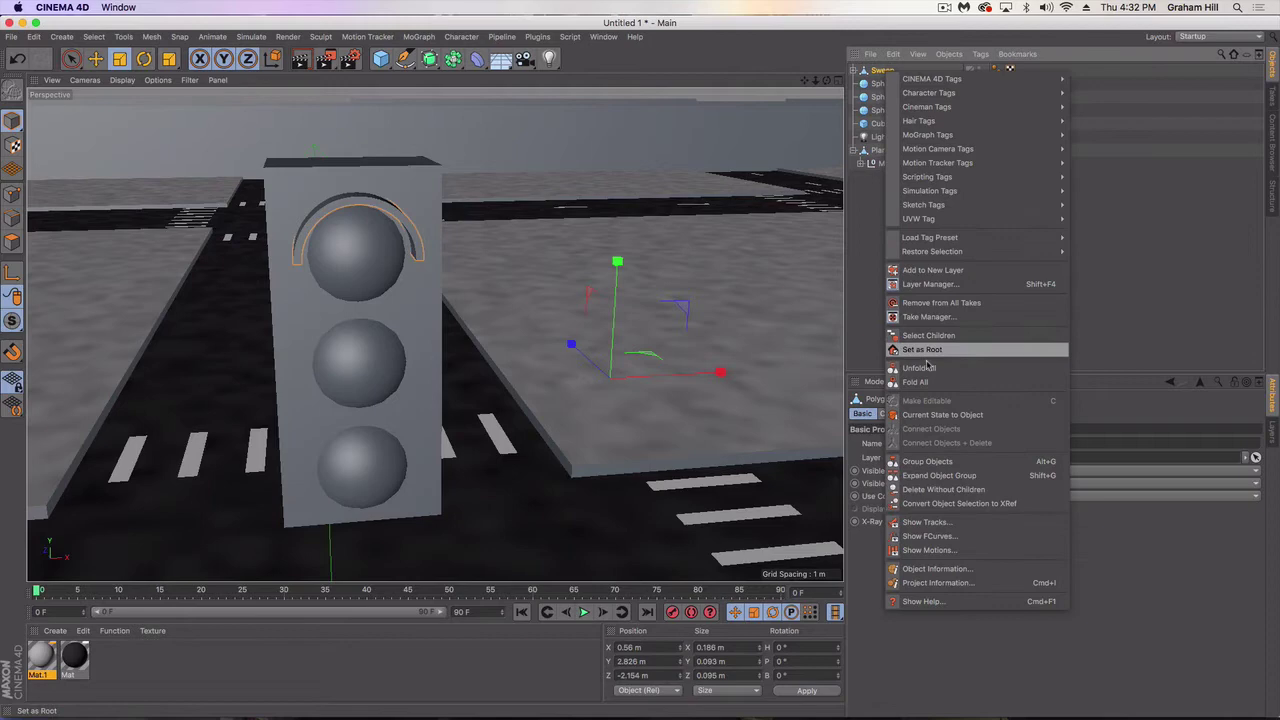
pyautogui.click(926, 335)
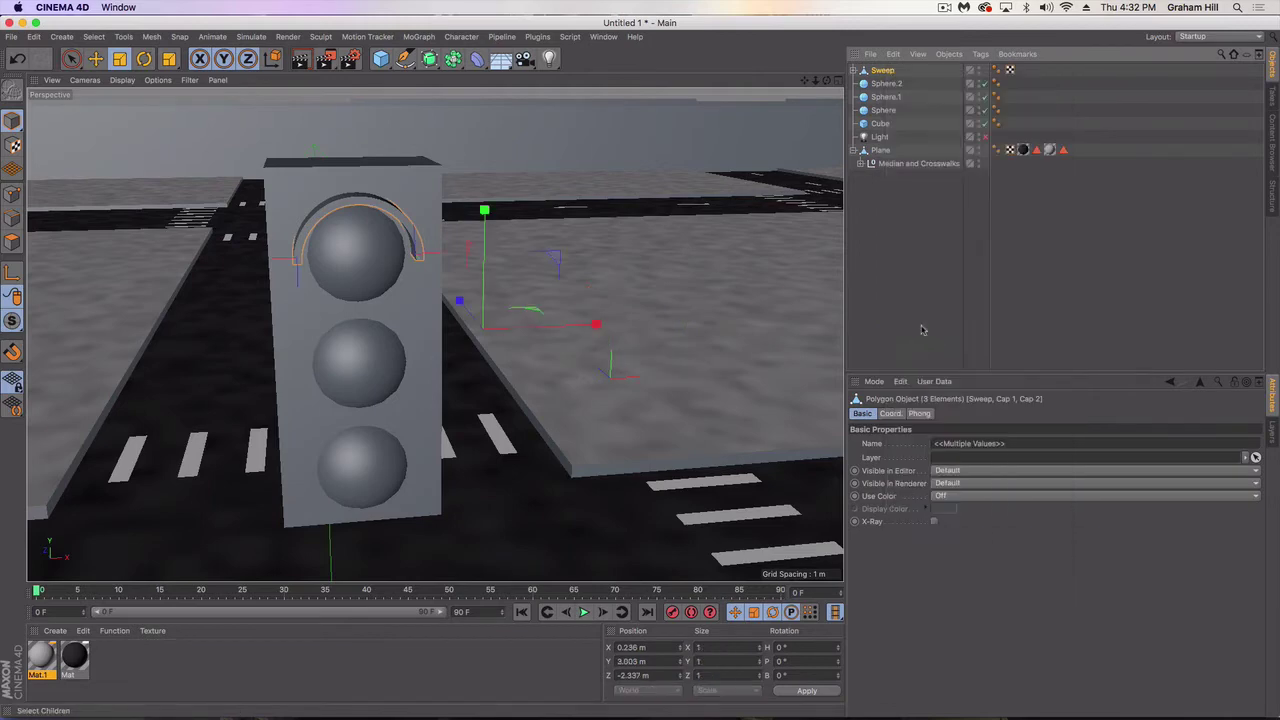
pyautogui.rightClick(878, 87)
pyautogui.click(940, 446)
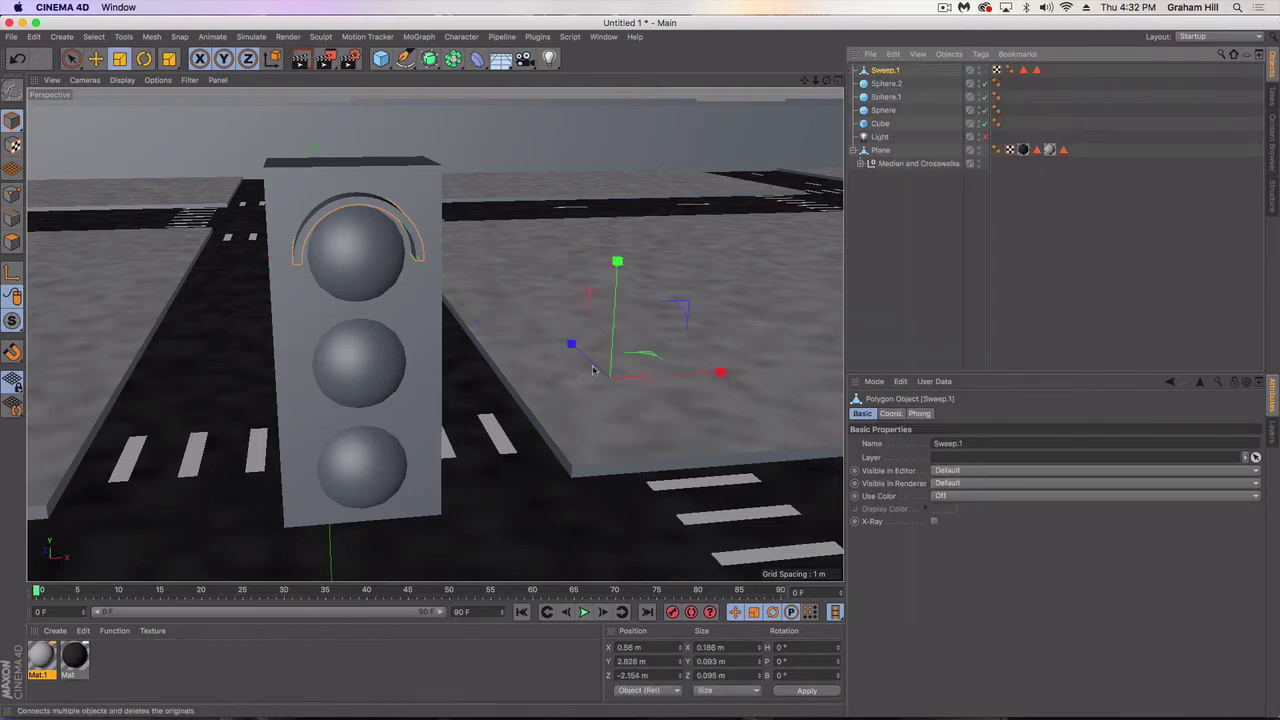
# Move only the merged visor's axis onto the visor, at about X -0.011 m, Y 3.218 m.
pyautogui.press('e')
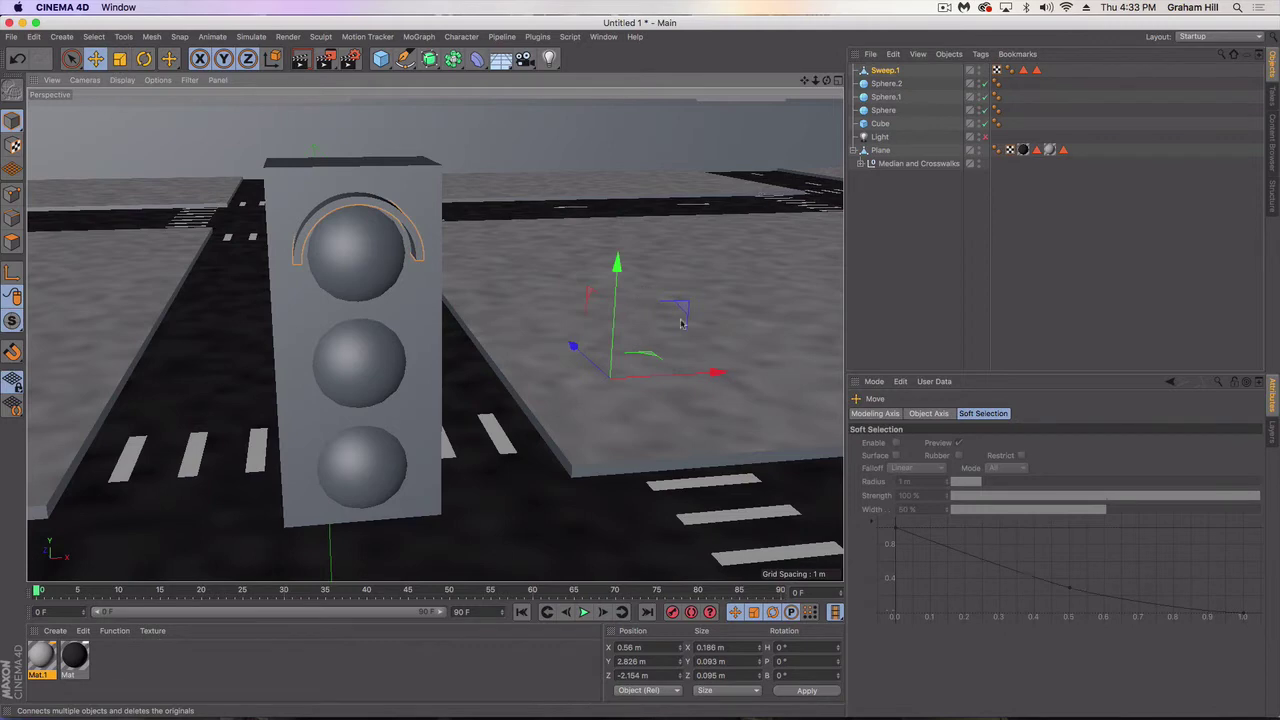
pyautogui.press('l')
pyautogui.moveTo(676, 369); pyautogui.dragTo(462, 388)
pyautogui.moveTo(338, 280); pyautogui.dragTo(333, 90)
pyautogui.click(12, 278)
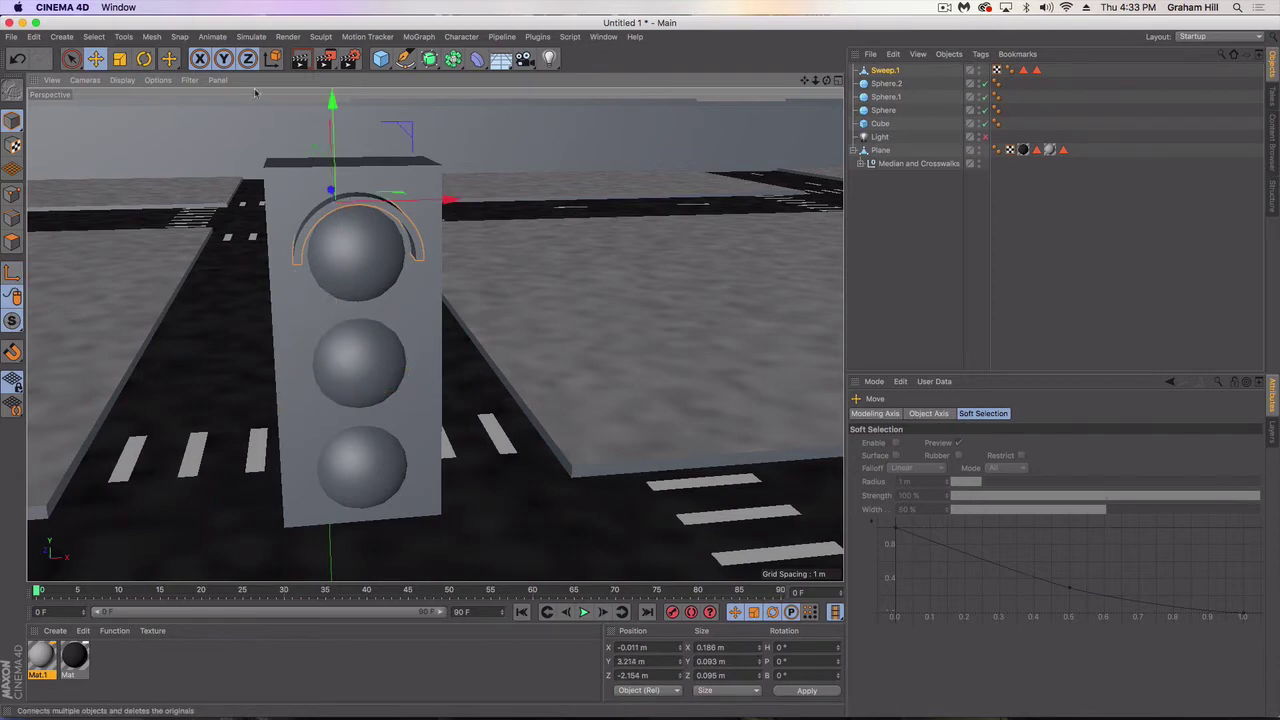
# Duplicate the visor downward over the middle and bottom spheres, at about Y 3.044 m and Y 2.869 m.
pyautogui.keyDown('ctrl'); pyautogui.moveTo(332, 108); pyautogui.dragTo(341, 202); pyautogui.keyUp('ctrl')
pyautogui.keyDown('alt'); pyautogui.moveTo(331, 402); pyautogui.dragTo(324, 372); pyautogui.keyUp('alt')
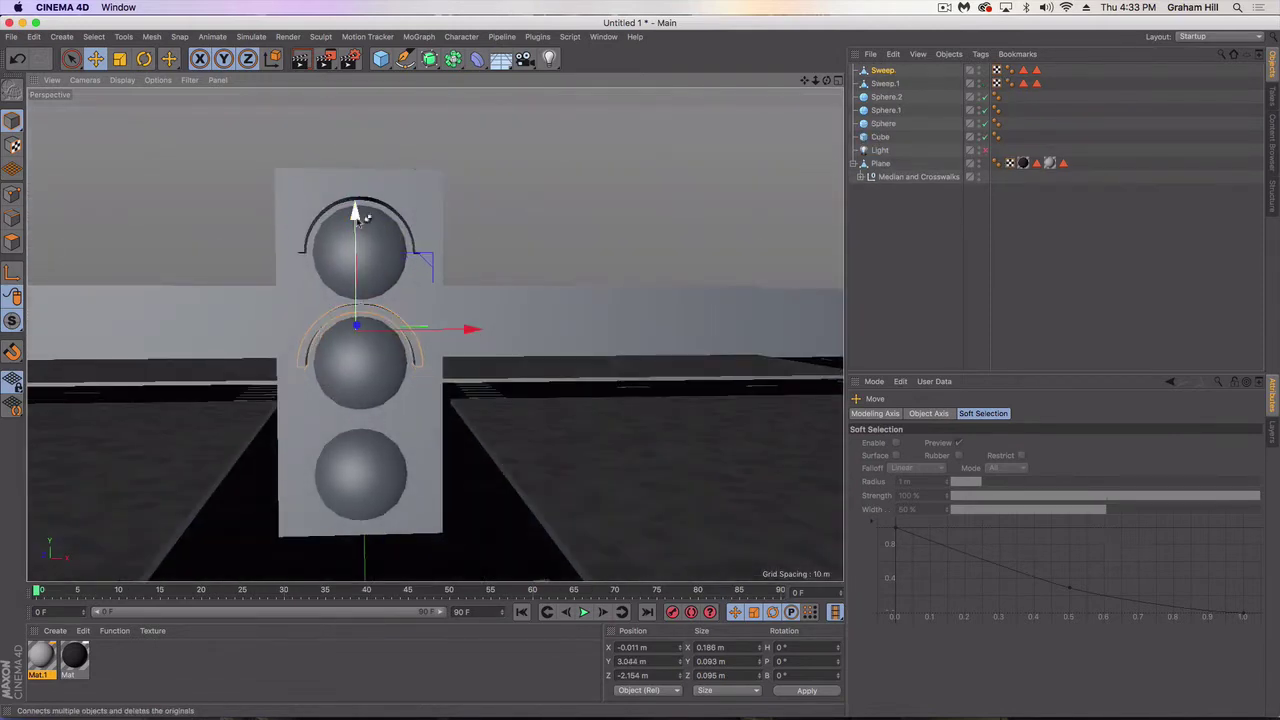
pyautogui.keyDown('ctrl'); pyautogui.moveTo(356, 222); pyautogui.dragTo(354, 309); pyautogui.keyUp('ctrl')
pyautogui.scroll(-3, 334, 362)
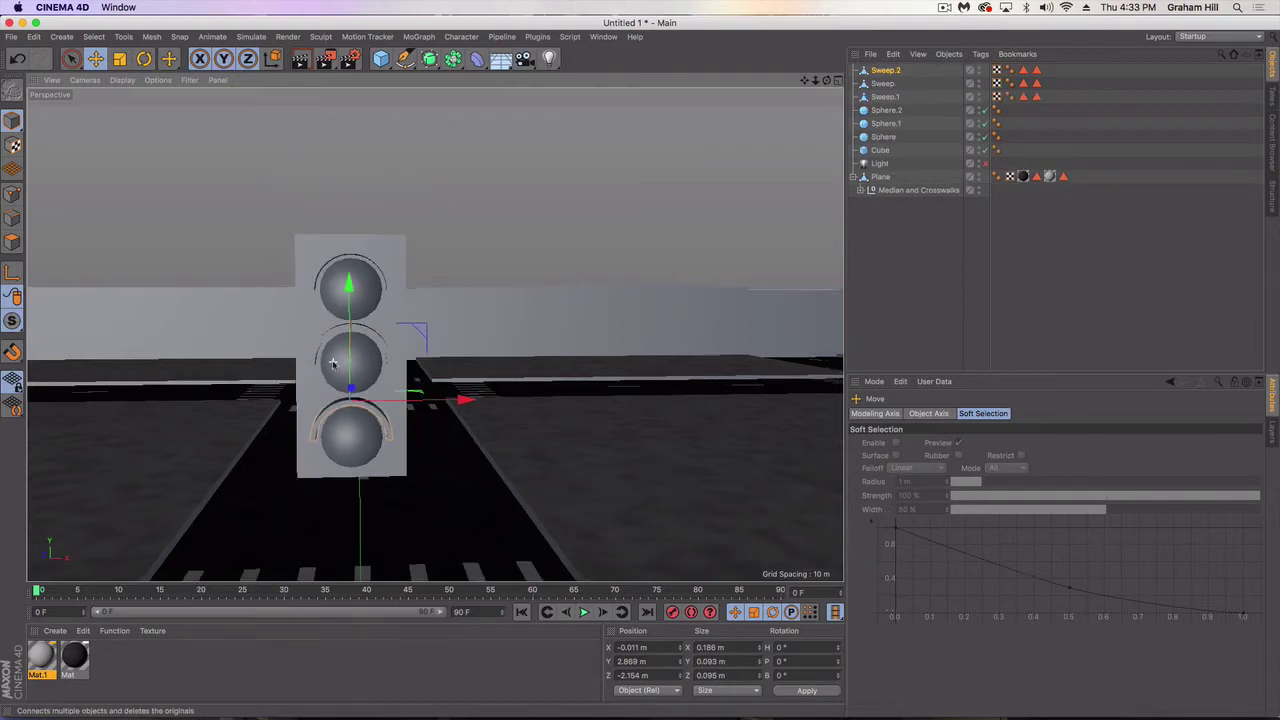
pyautogui.moveTo(334, 362)
pyautogui.keyDown('alt'); pyautogui.mouseDown()
pyautogui.moveTo(430, 381)
pyautogui.moveTo(477, 374)
pyautogui.moveTo(325, 380)
pyautogui.mouseUp(); pyautogui.keyUp('alt')
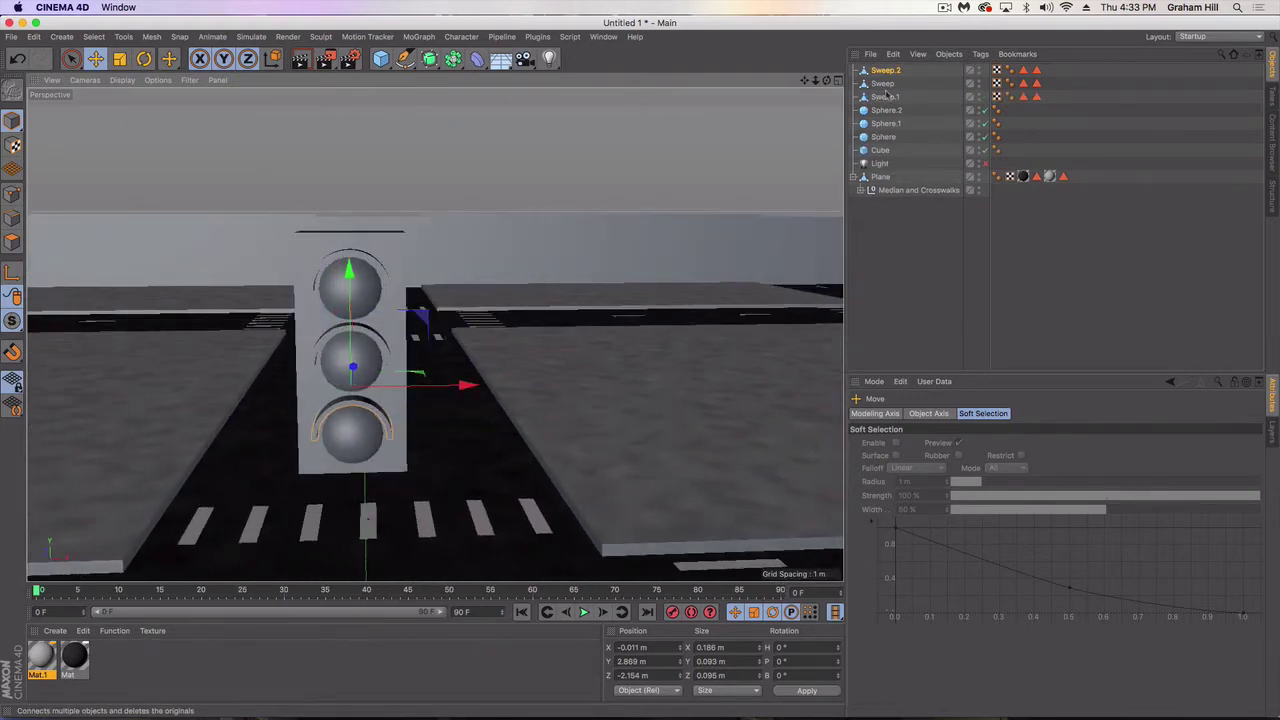
pyautogui.keyDown('shift'); pyautogui.click(880, 150); pyautogui.keyUp('shift')
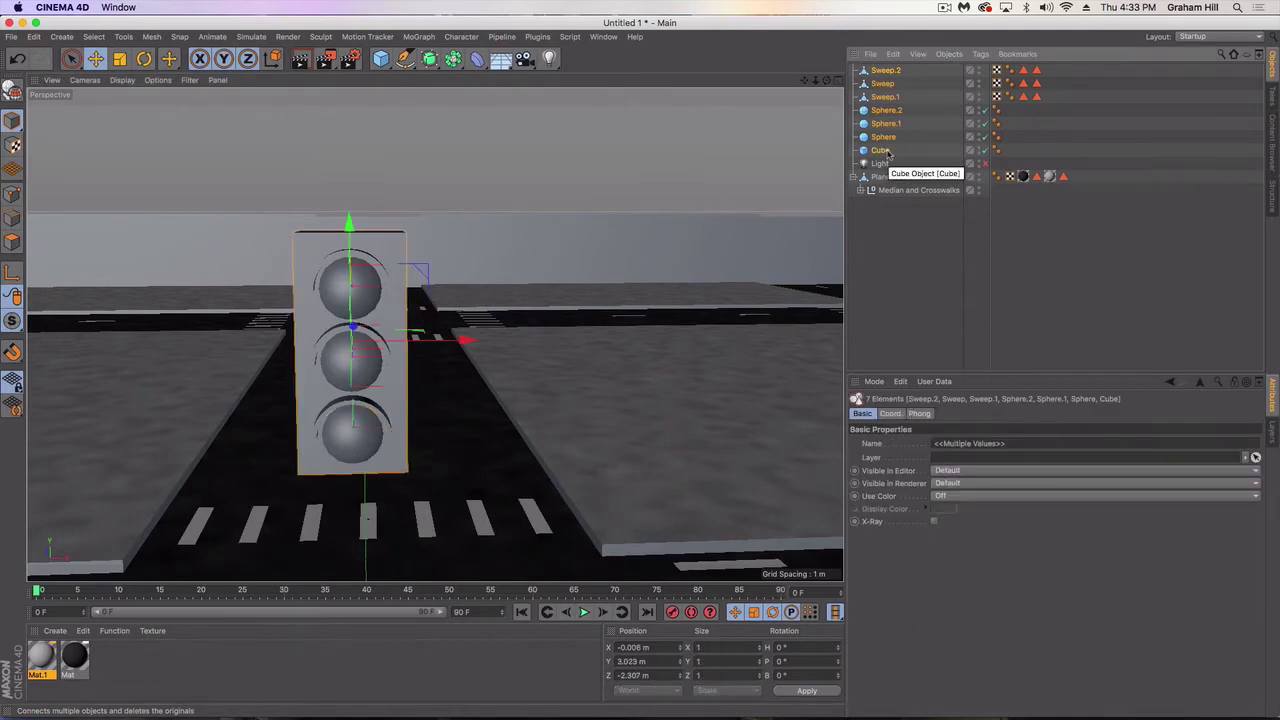
pyautogui.click(883, 220)
pyautogui.scroll(-6, 502, 331)
pyautogui.keyDown('alt'); pyautogui.moveTo(502, 331); pyautogui.dragTo(472, 368); pyautogui.keyUp('alt')
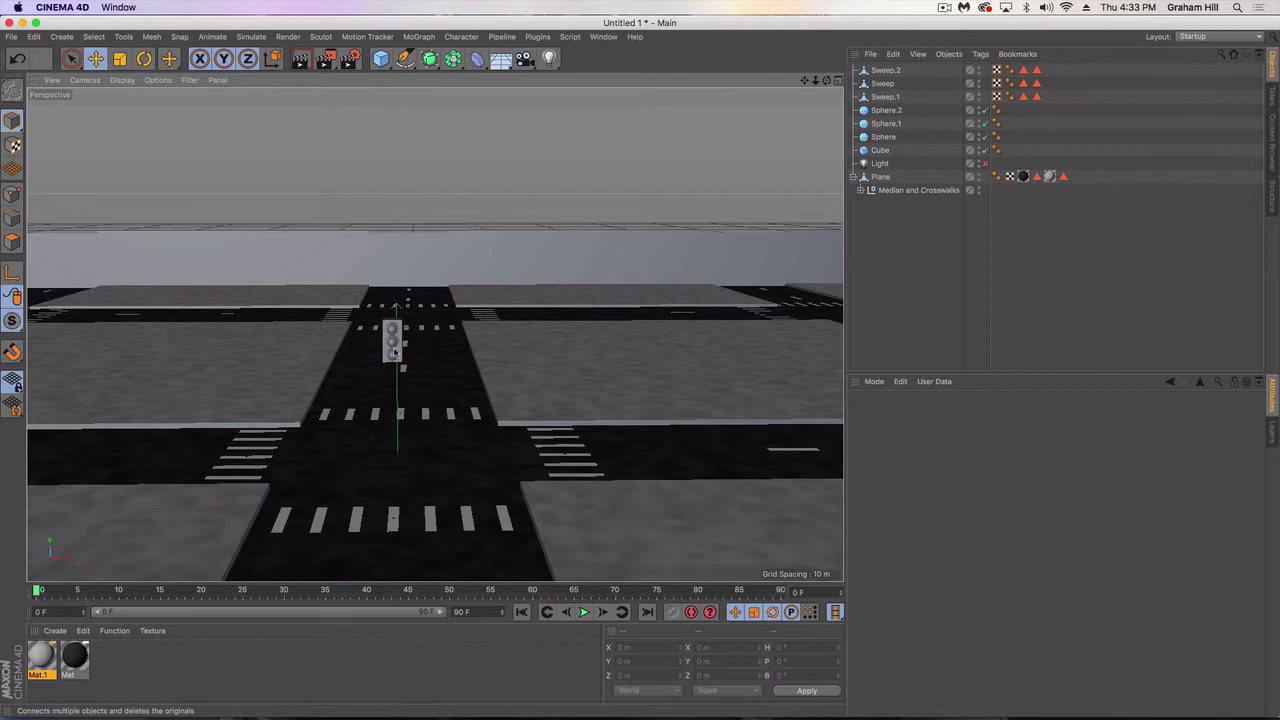
pyautogui.click(381, 59)
# In the Front view, draw a pole spline from the ground up and across to the light box, about 1.89 m wide and 2.38 m tall.
pyautogui.click(838, 81)
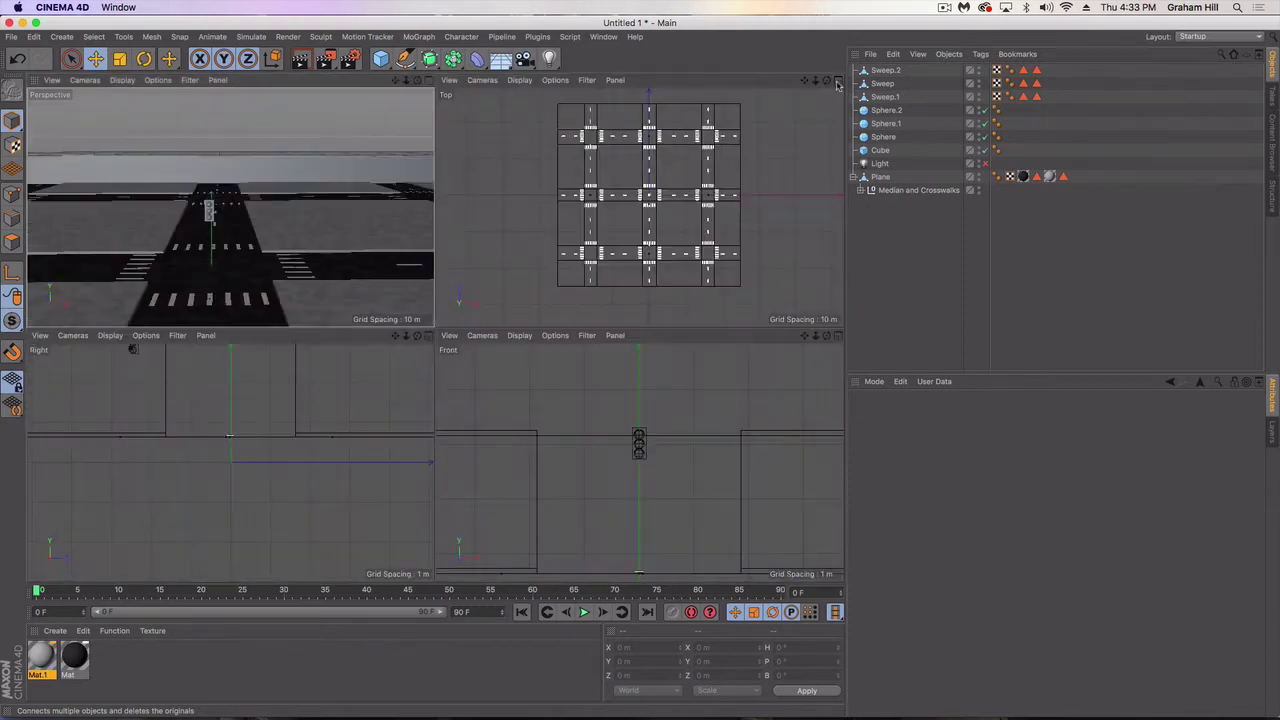
pyautogui.click(839, 336)
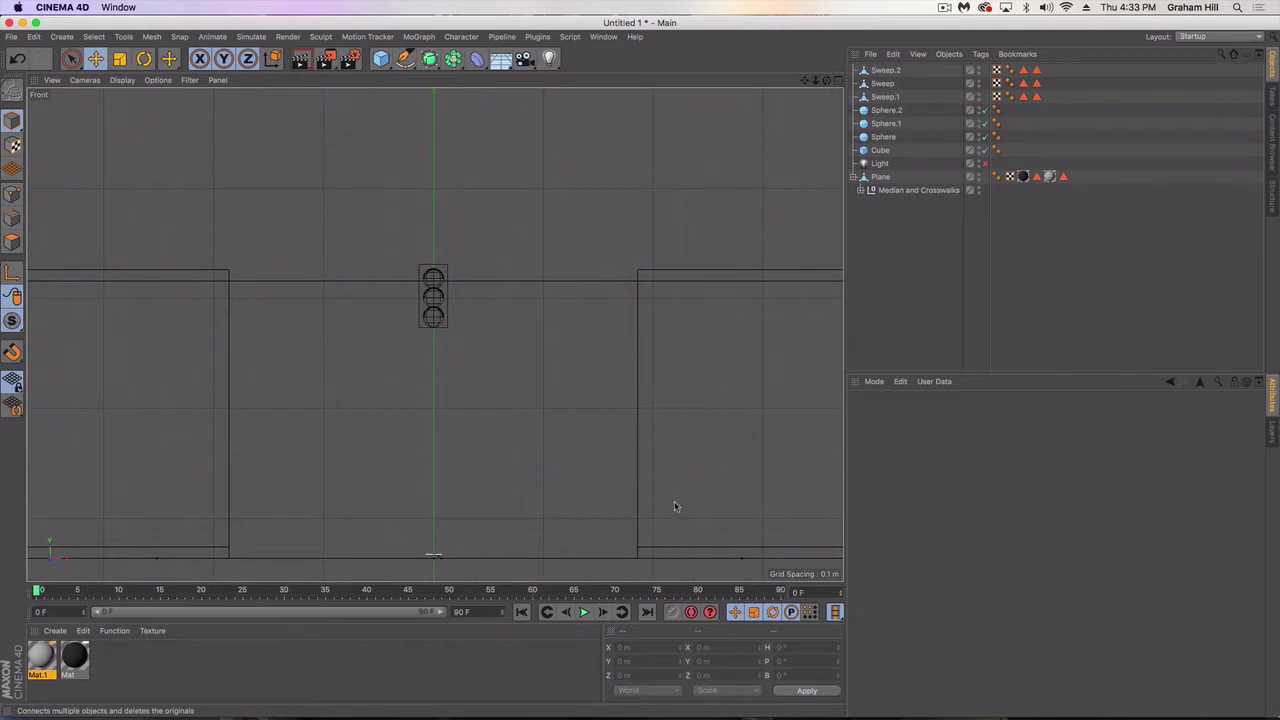
pyautogui.keyDown('alt'); pyautogui.moveTo(674, 506); pyautogui.dragTo(618, 493, button='middle'); pyautogui.keyUp('alt')
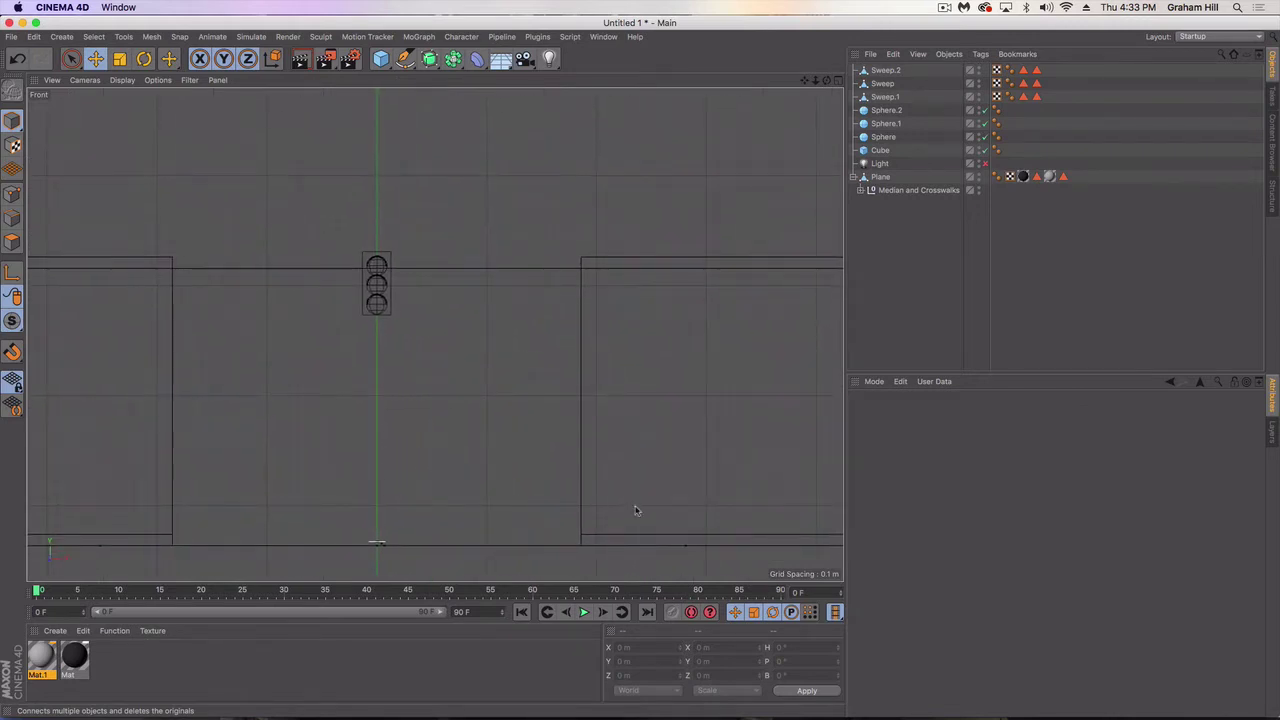
pyautogui.click(405, 58)
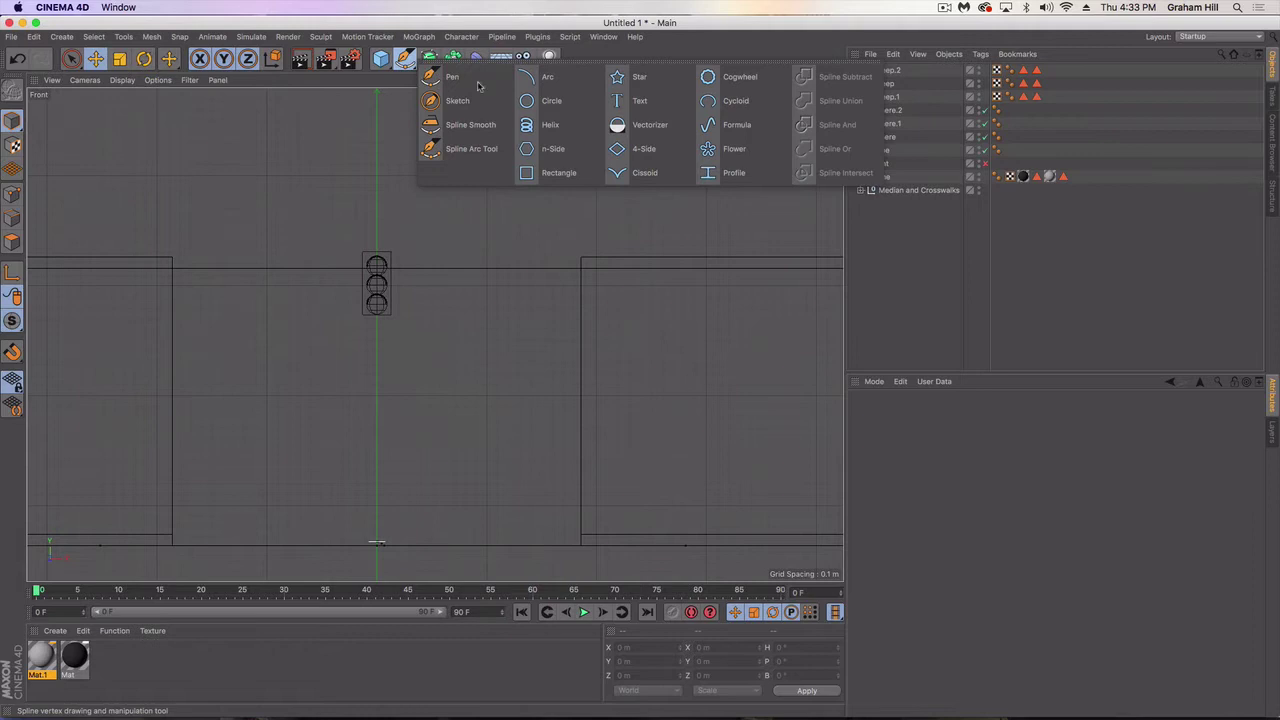
pyautogui.click(451, 80)
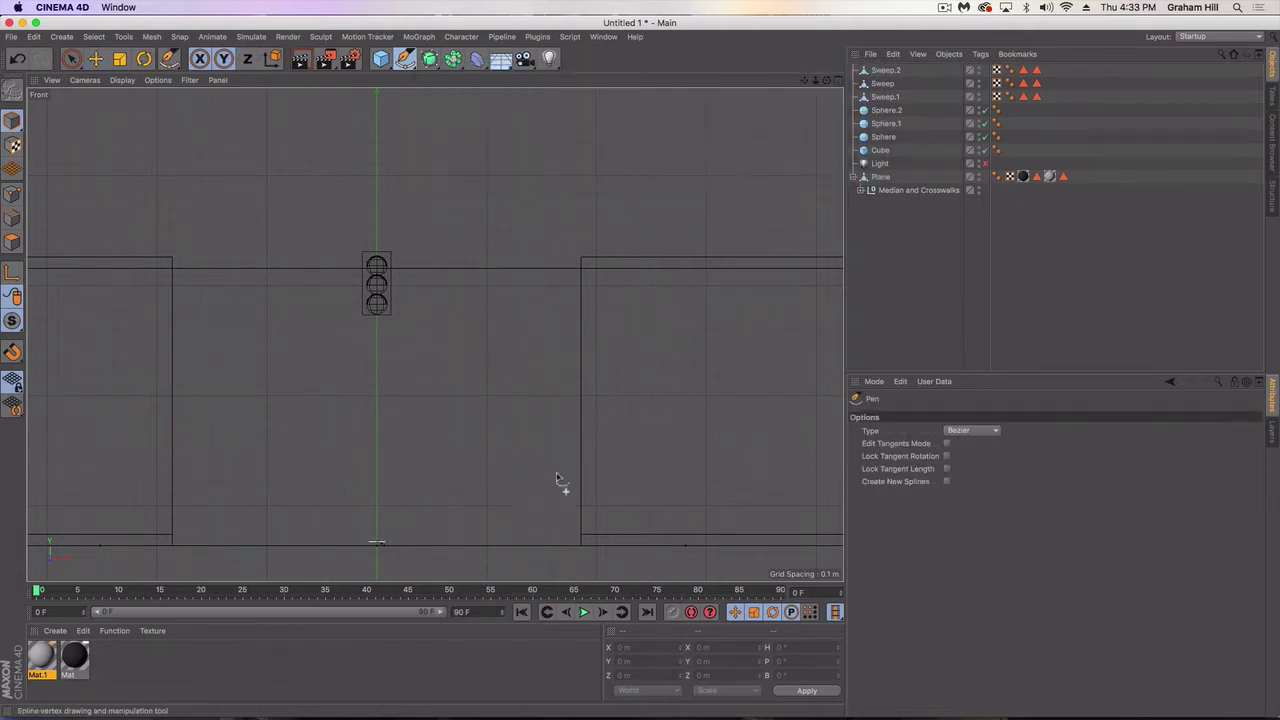
pyautogui.click(596, 548)
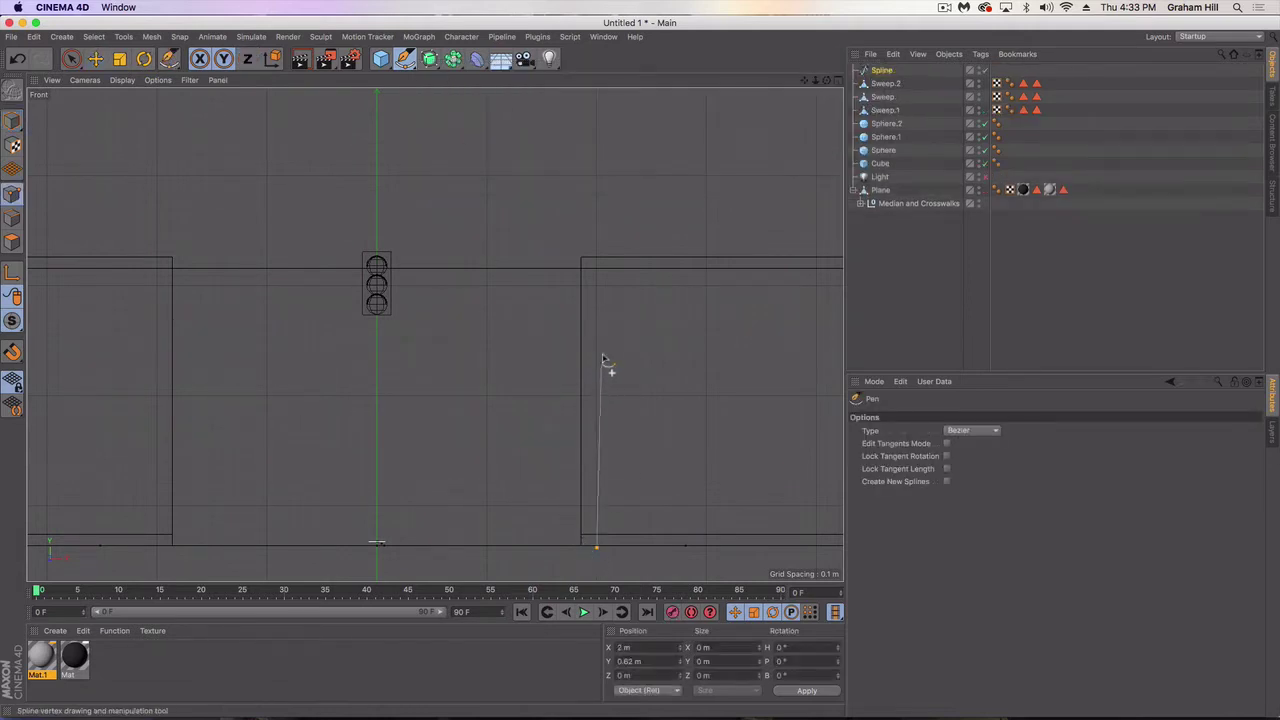
pyautogui.click(597, 288)
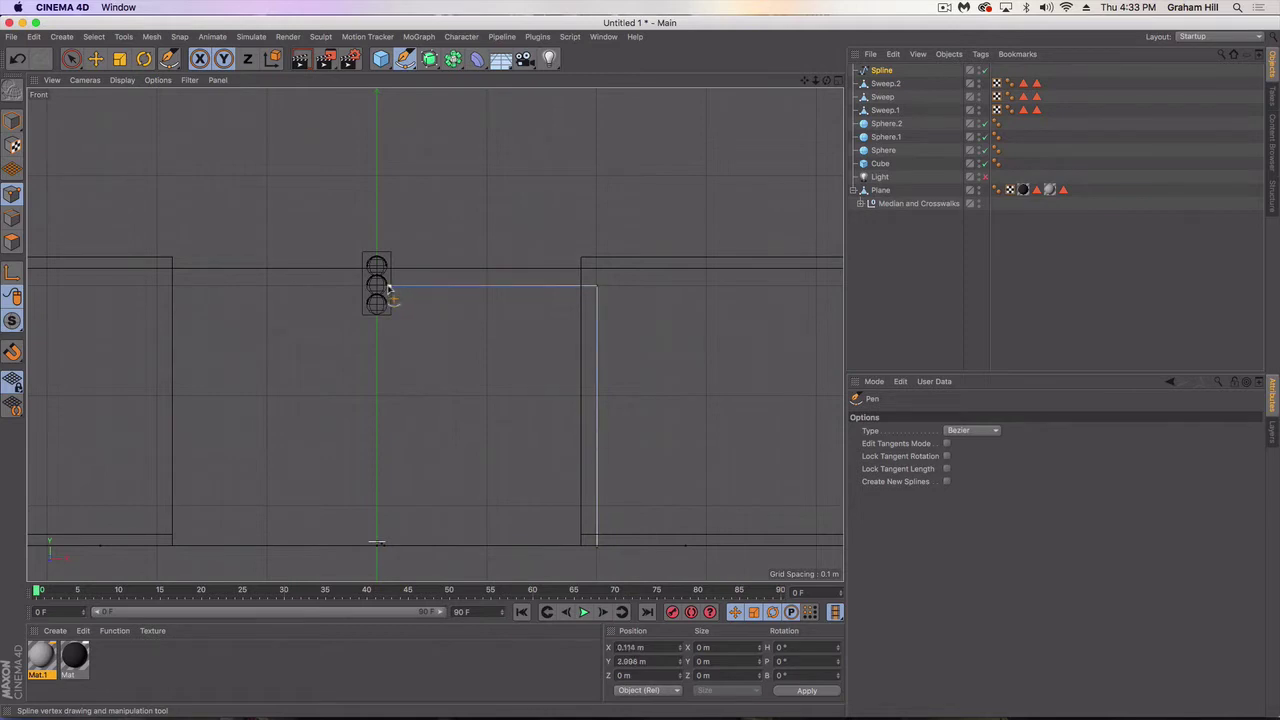
pyautogui.click(390, 288)
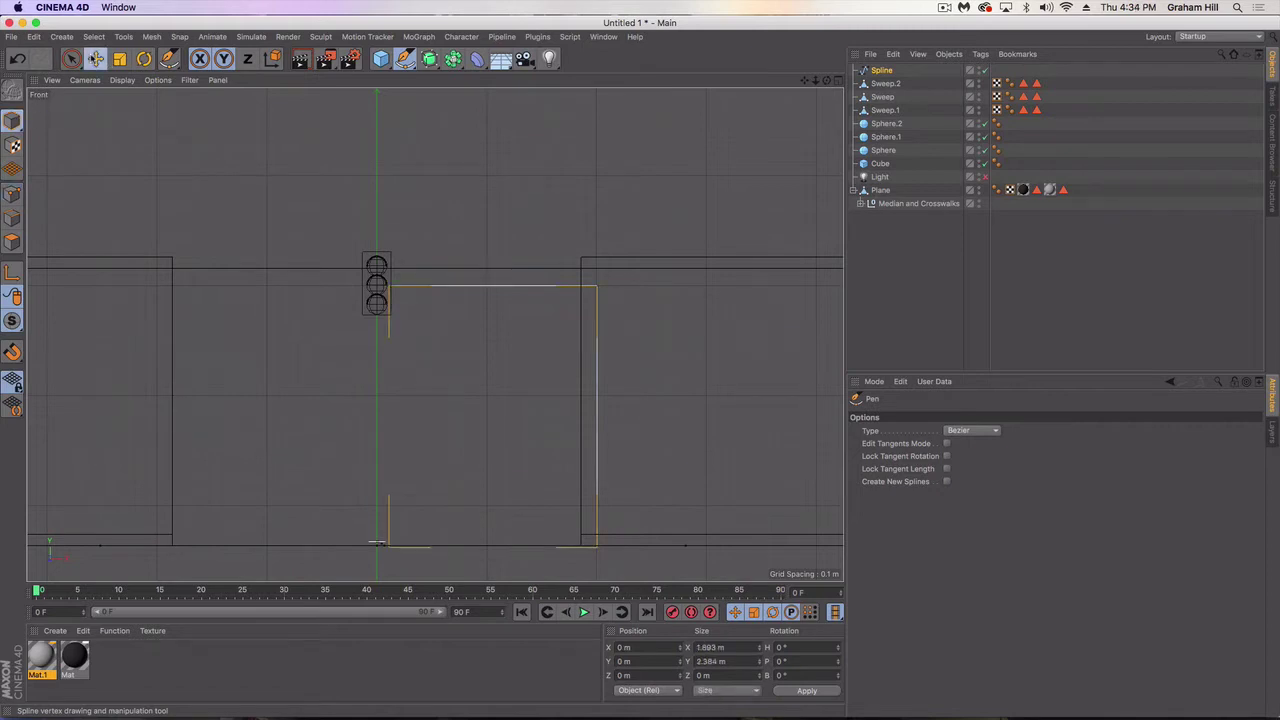
# Move the pole spline in depth to about Z -2.452 m in the Perspective view, in line with the light box.
pyautogui.click(95, 58)
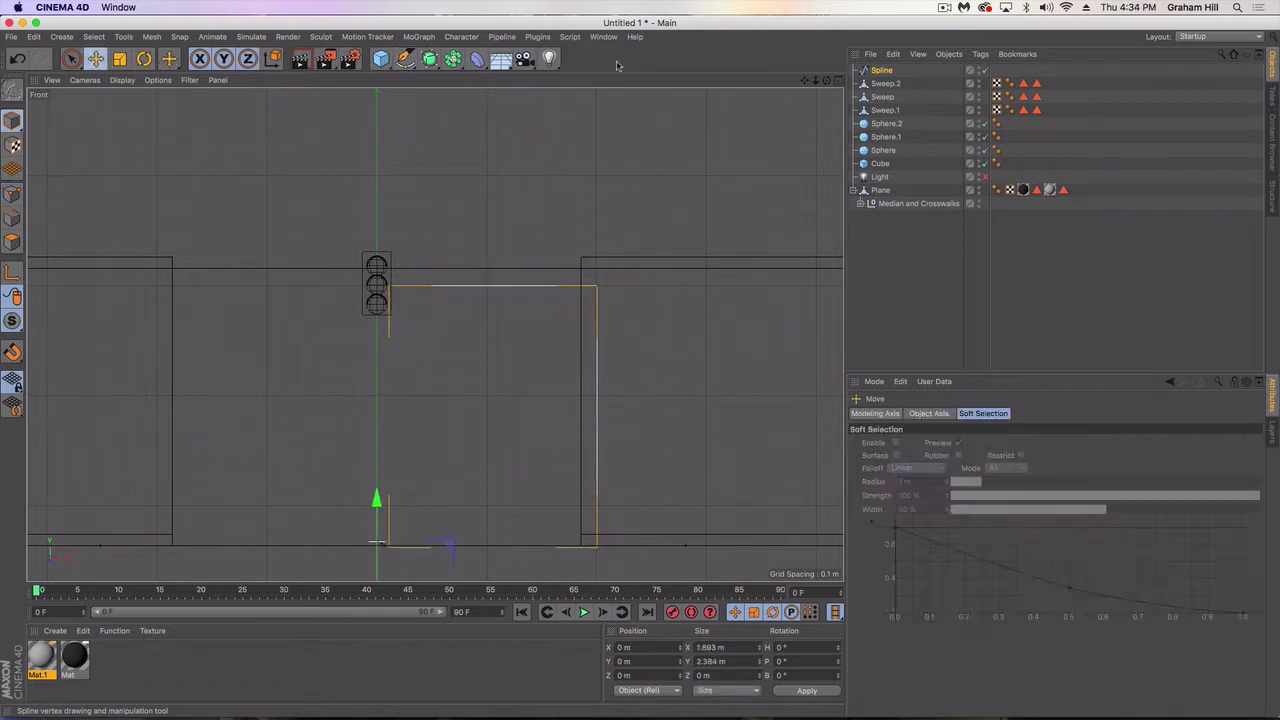
pyautogui.click(837, 84)
pyautogui.click(429, 84)
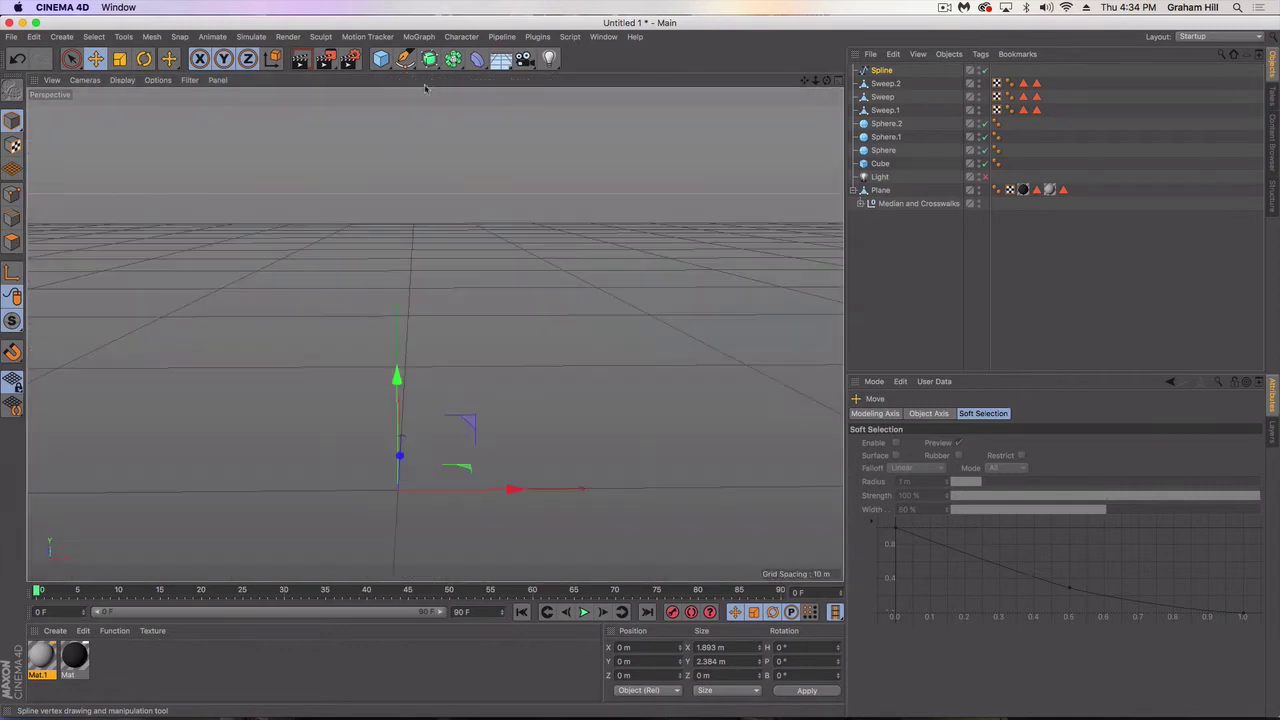
pyautogui.keyDown('alt'); pyautogui.moveTo(450, 393); pyautogui.dragTo(345, 516); pyautogui.keyUp('alt')
pyautogui.scroll(4, 309, 380)
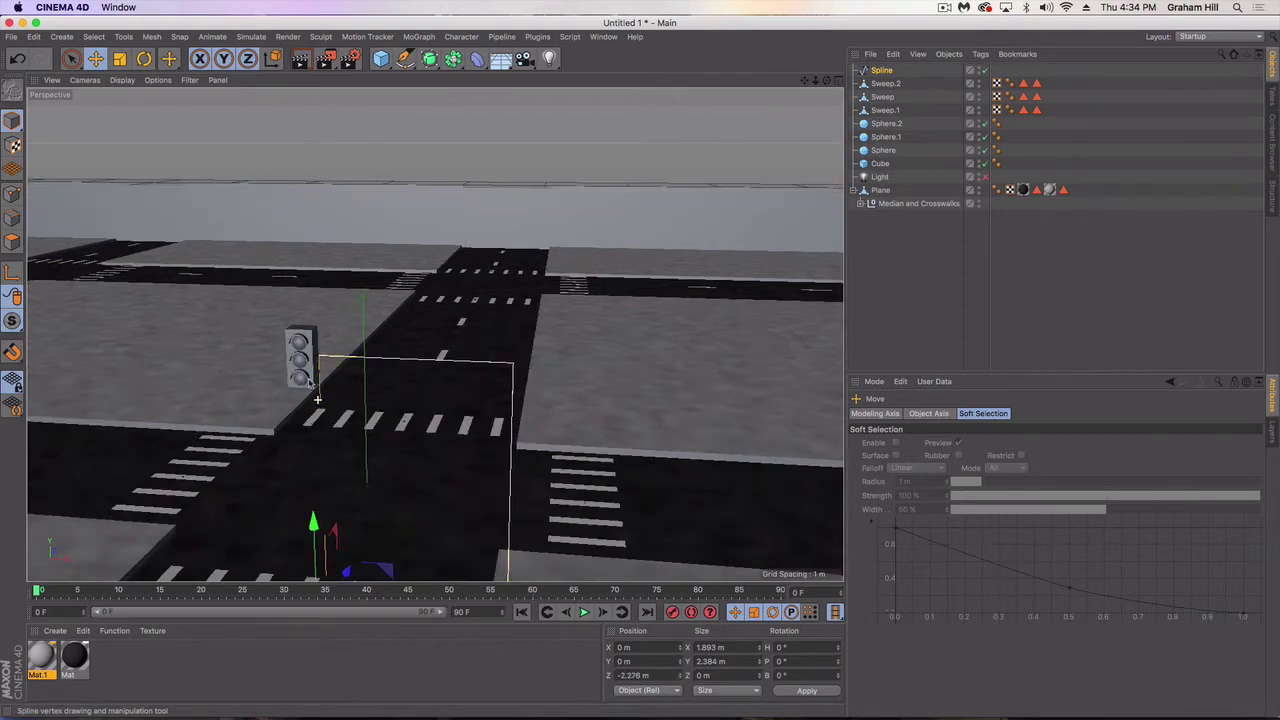
pyautogui.keyDown('alt'); pyautogui.moveTo(309, 380); pyautogui.dragTo(292, 390); pyautogui.keyUp('alt')
pyautogui.keyDown('alt'); pyautogui.moveTo(338, 486); pyautogui.dragTo(337, 417, button='middle'); pyautogui.keyUp('alt')
pyautogui.moveTo(361, 484); pyautogui.dragTo(356, 495)
pyautogui.keyDown('alt'); pyautogui.moveTo(342, 446); pyautogui.dragTo(382, 424); pyautogui.keyUp('alt')
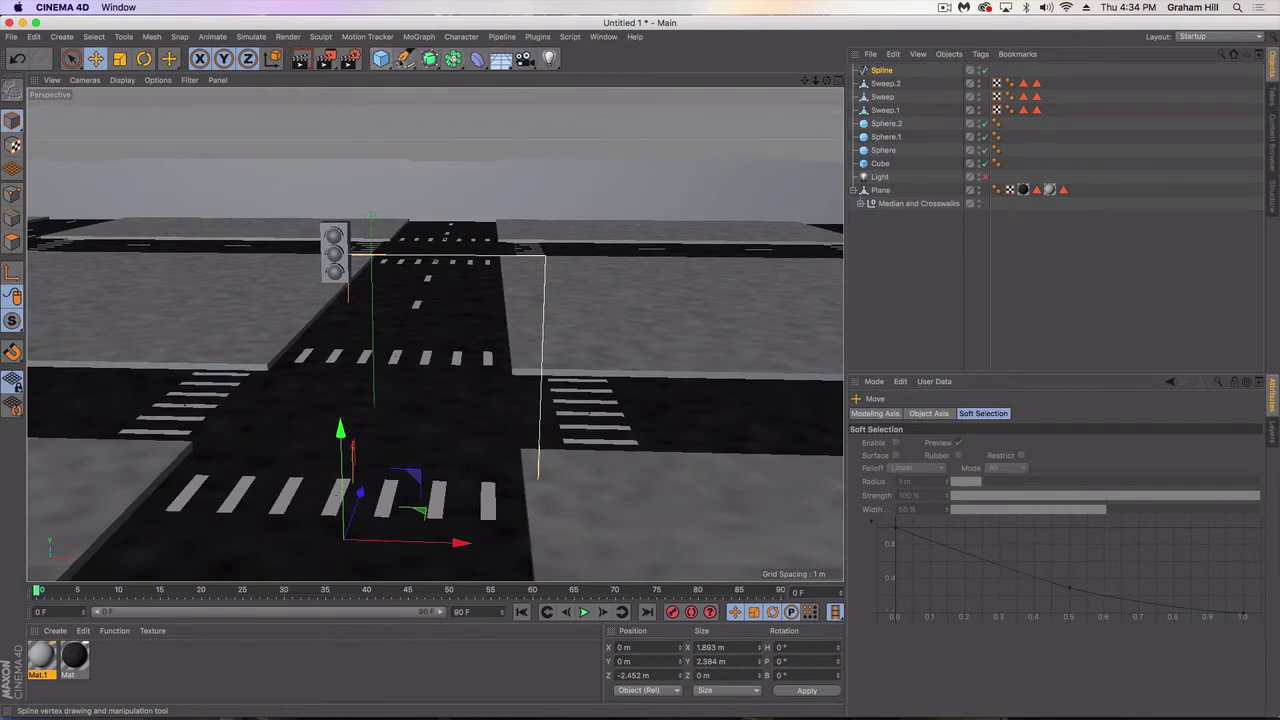
# Add a rectangle spline, rotate its heading 90°, scale it to about 0.716 m and raise it to about Y 1.258 m.
pyautogui.click(405, 58)
pyautogui.click(563, 172)
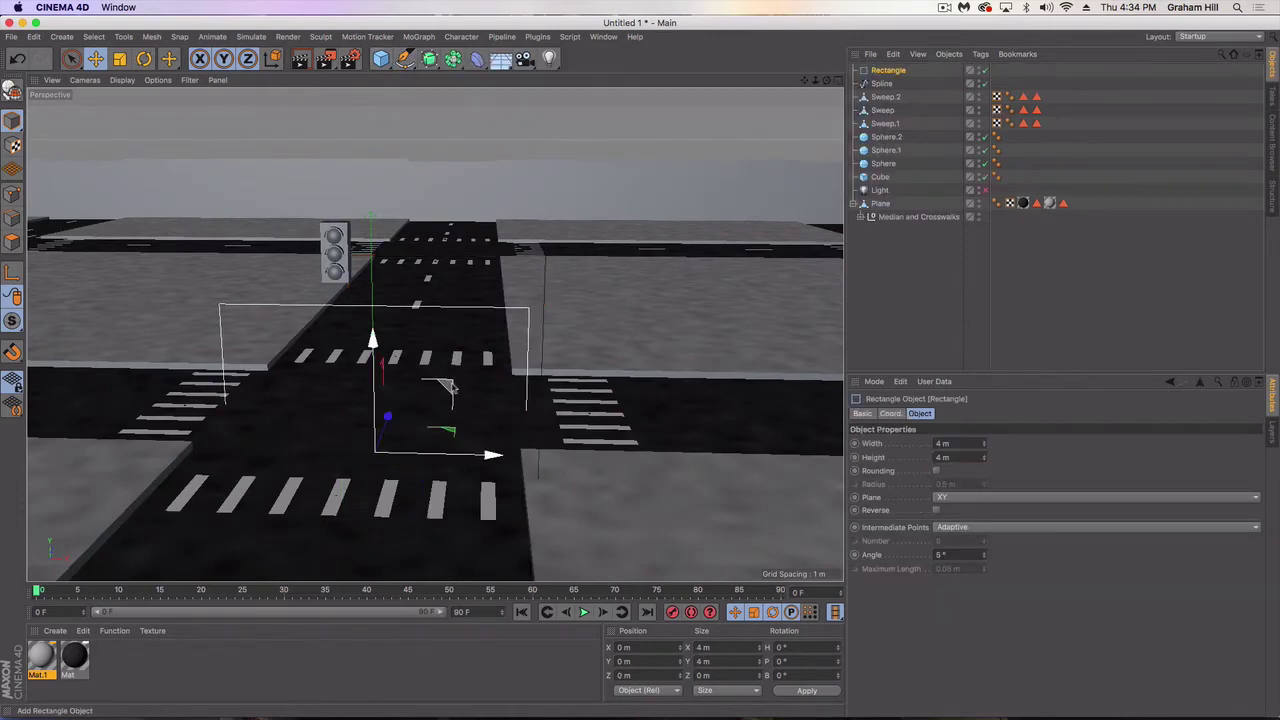
pyautogui.press('r')
pyautogui.moveTo(445, 465); pyautogui.dragTo(526, 429)
pyautogui.press('t')
pyautogui.moveTo(656, 281); pyautogui.dragTo(319, 480)
pyautogui.press('e')
pyautogui.moveTo(371, 338); pyautogui.dragTo(372, 258)
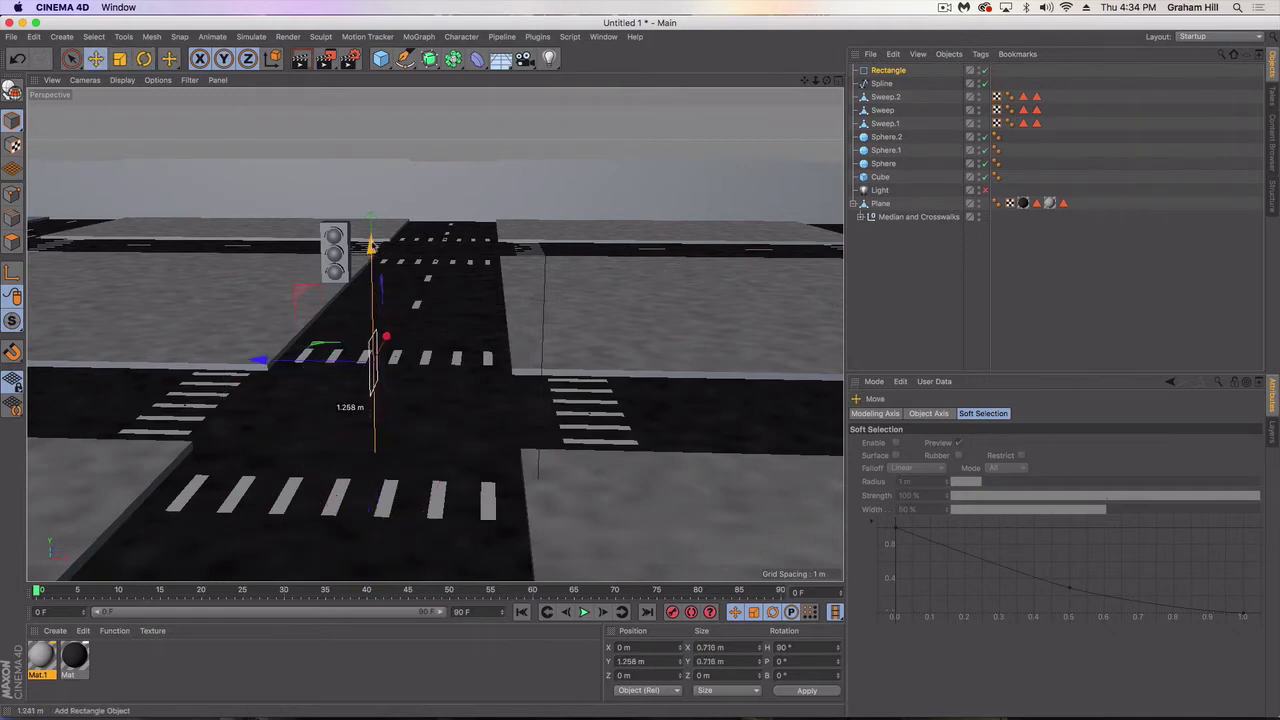
# Add a Sweep object and nest the new rectangle above the pole spline inside it.
pyautogui.moveTo(446, 68); pyautogui.dragTo(466, 126)
pyautogui.moveTo(887, 84); pyautogui.dragTo(885, 72)
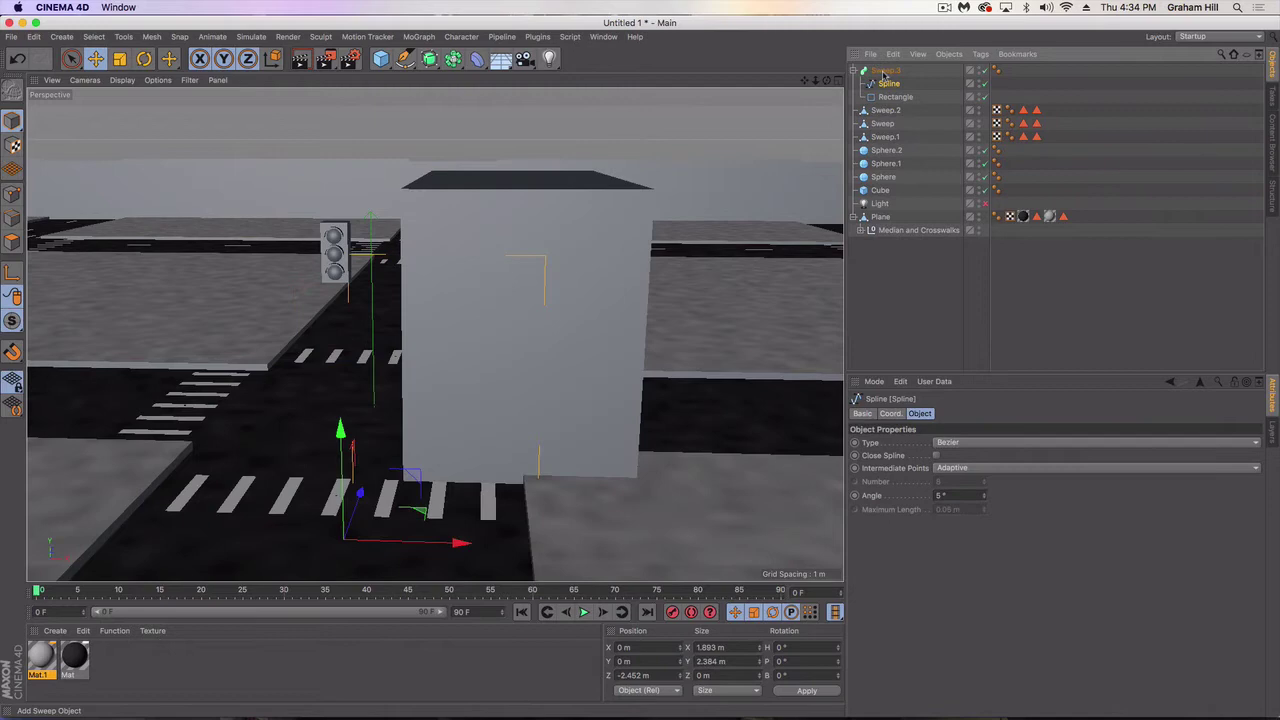
pyautogui.click(894, 97)
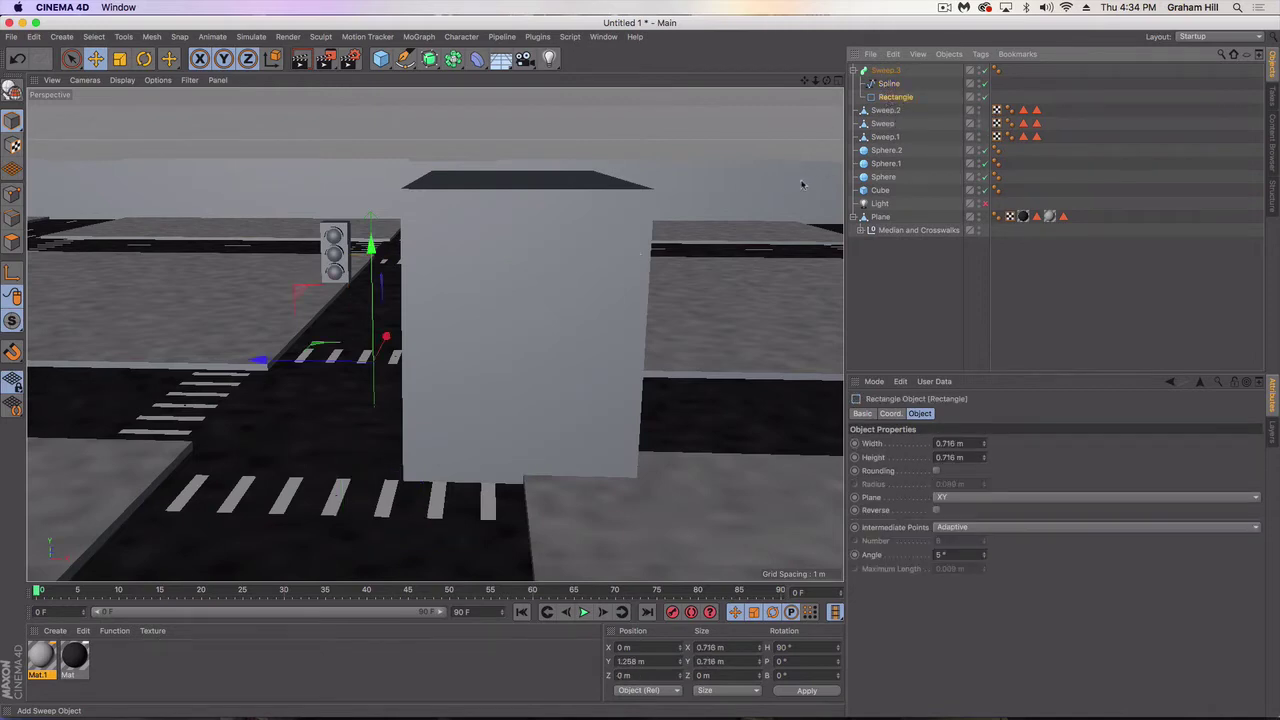
pyautogui.moveTo(883, 73); pyautogui.dragTo(883, 74)
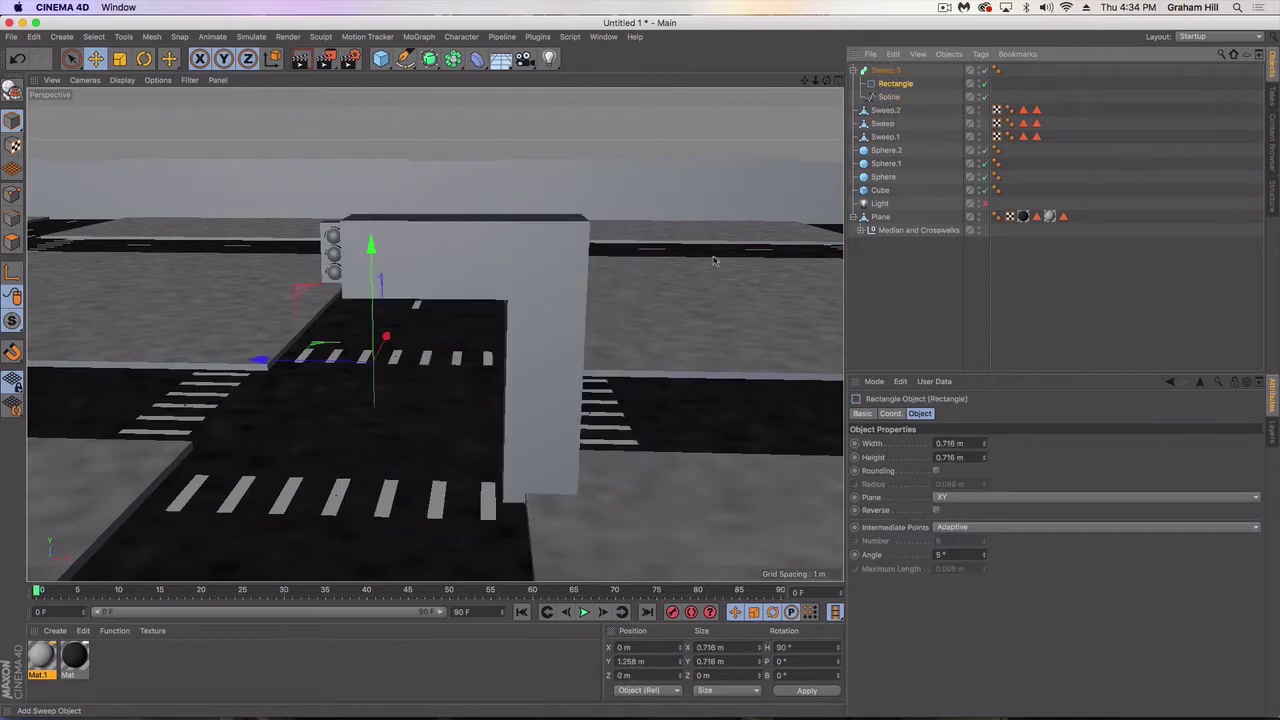
# Scale the pole's rectangle profile down to about 0.087 m and inspect the pole against the traffic light.
pyautogui.press('t')
pyautogui.moveTo(714, 262); pyautogui.dragTo(176, 364)
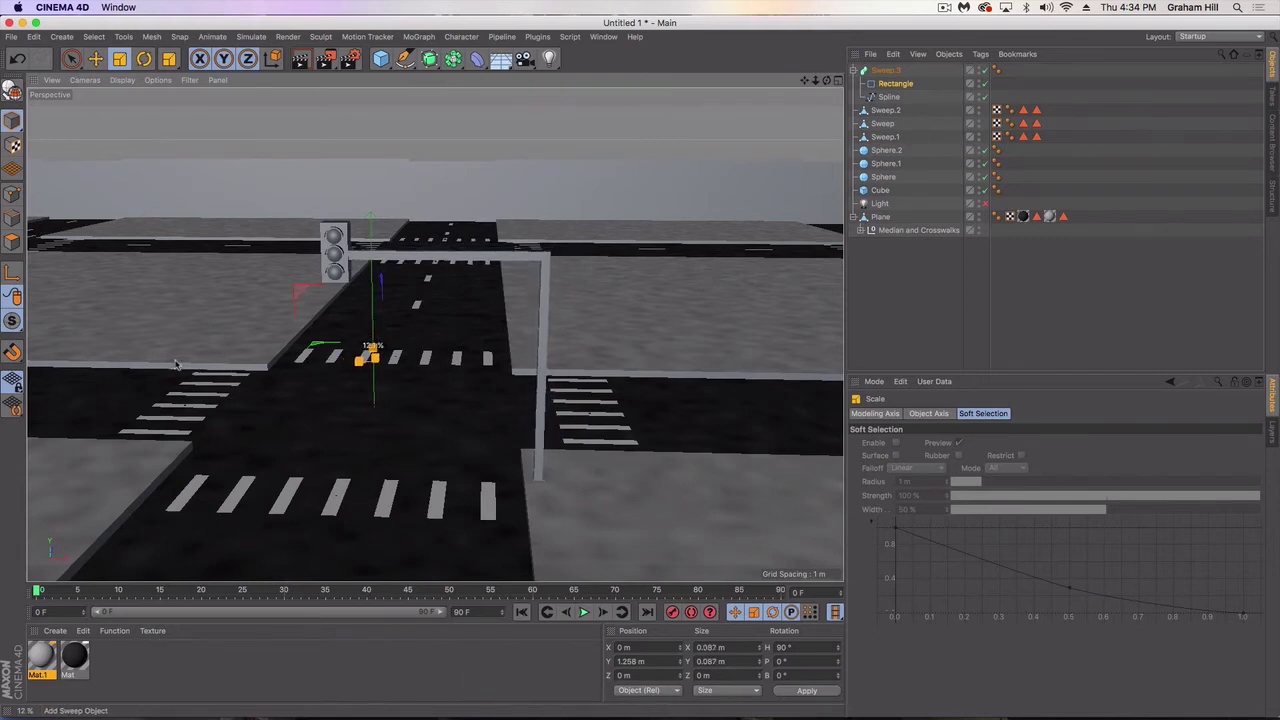
pyautogui.keyDown('alt'); pyautogui.moveTo(297, 322); pyautogui.dragTo(310, 325); pyautogui.keyUp('alt')
pyautogui.keyDown('alt'); pyautogui.moveTo(310, 325); pyautogui.dragTo(386, 344, button='right'); pyautogui.keyUp('alt')
pyautogui.keyDown('alt'); pyautogui.moveTo(386, 344); pyautogui.dragTo(396, 347); pyautogui.keyUp('alt')
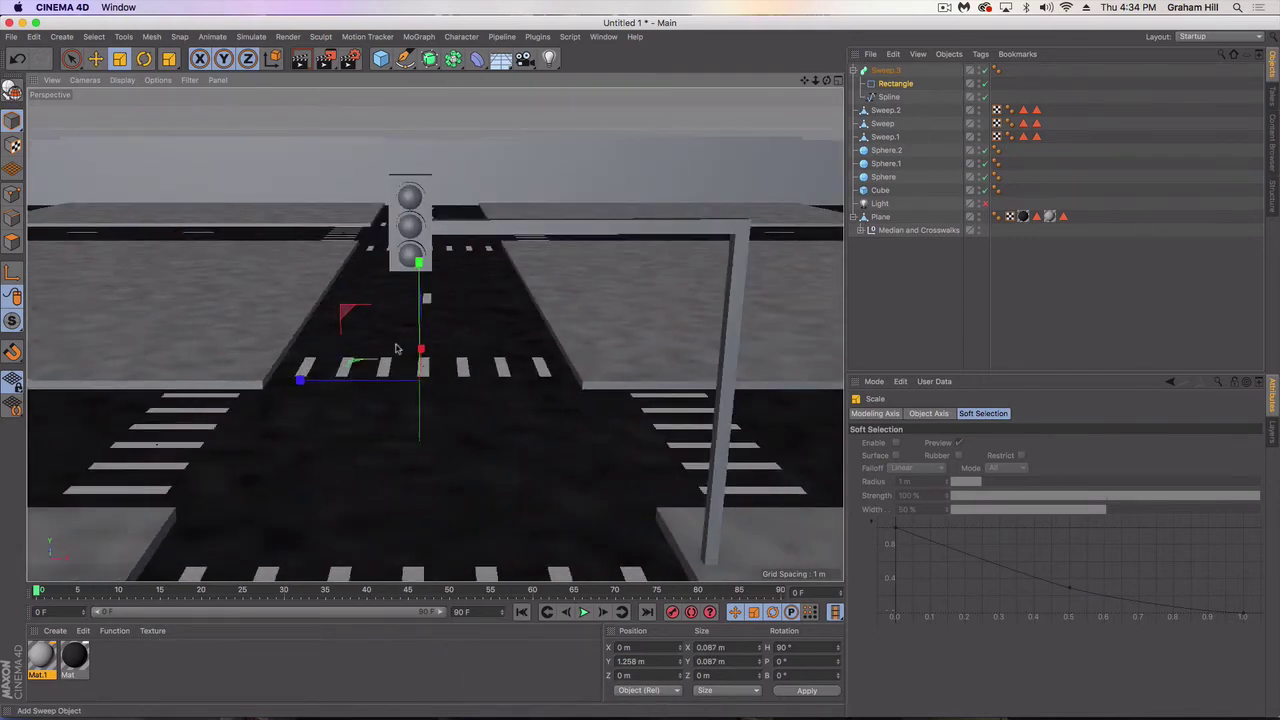
pyautogui.scroll(-3, 398, 347)
pyautogui.keyDown('alt'); pyautogui.moveTo(441, 430); pyautogui.dragTo(457, 407); pyautogui.keyUp('alt')
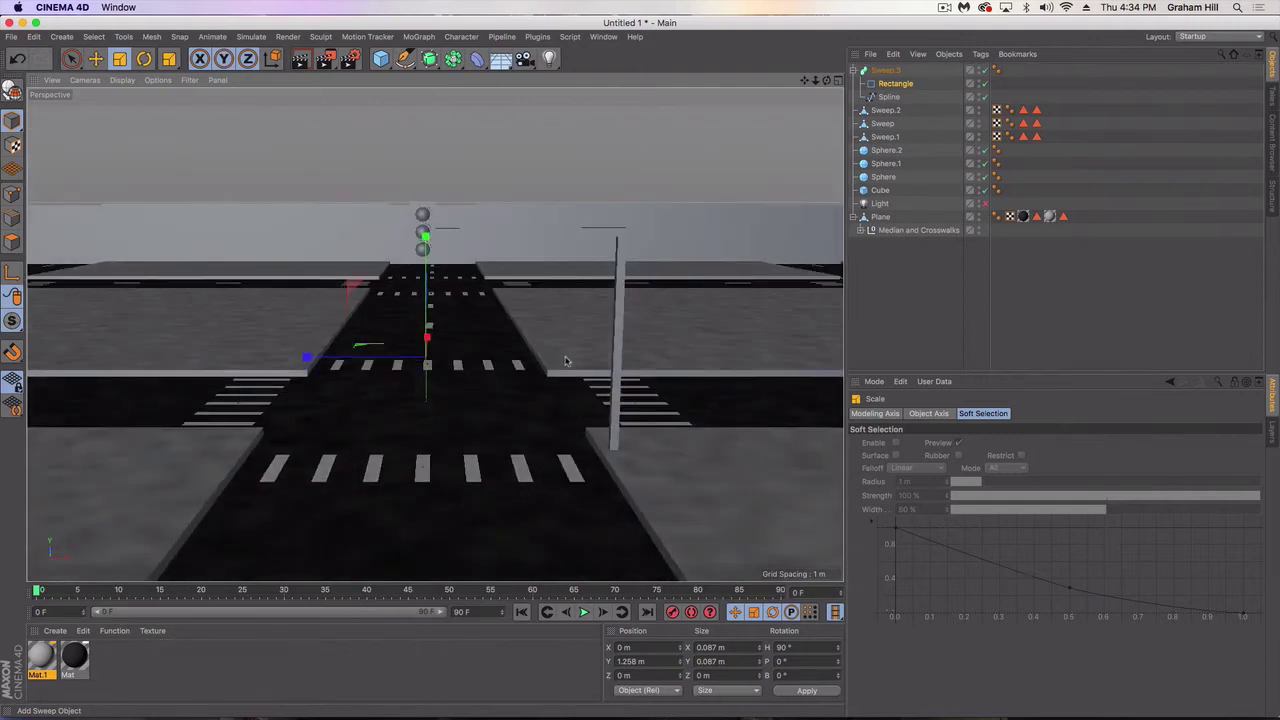
pyautogui.keyDown('alt'); pyautogui.moveTo(566, 361); pyautogui.dragTo(606, 333); pyautogui.keyUp('alt')
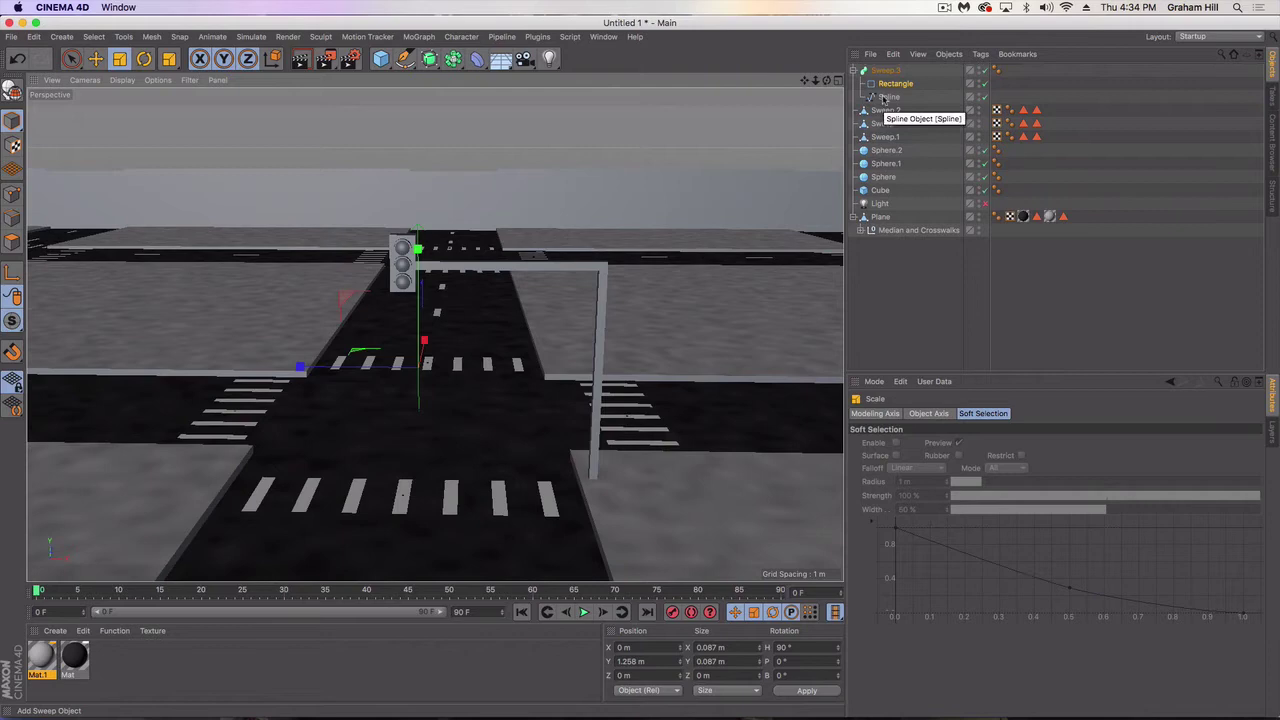
# Make the pole sweep editable, select its children, and merge them all into one object with Connect Objects + Delete.
pyautogui.press('e')
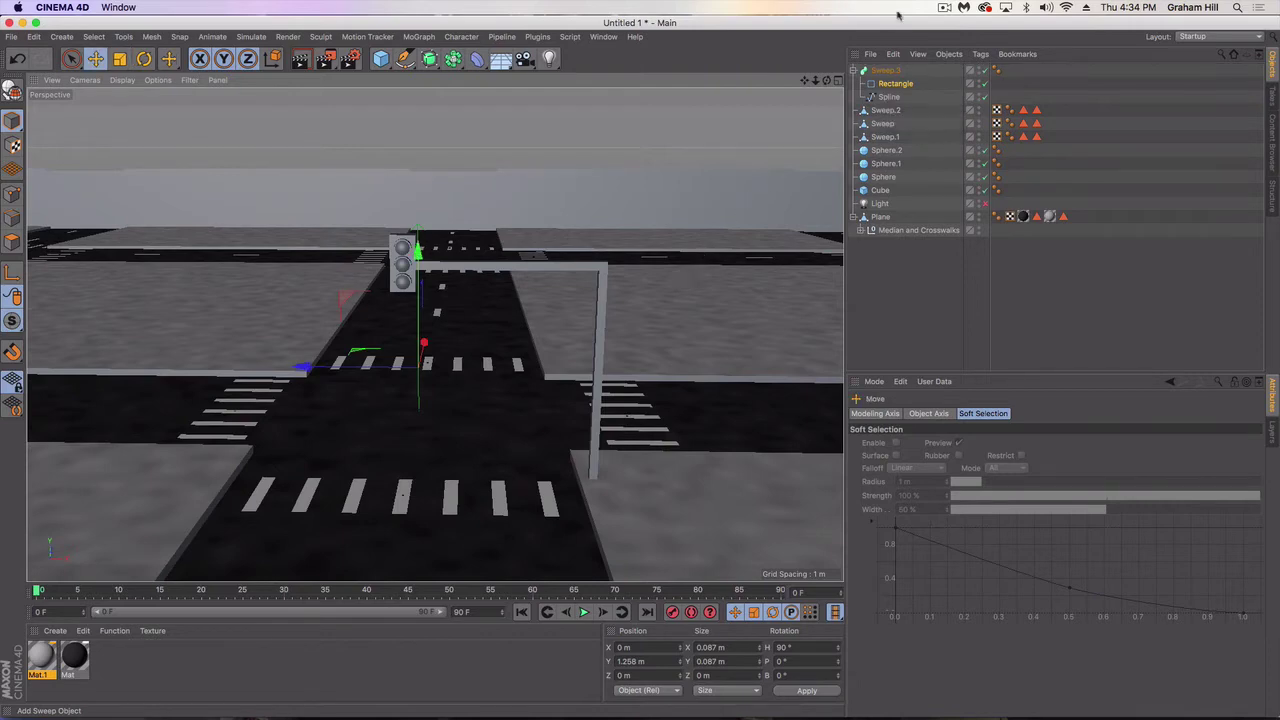
pyautogui.click(886, 71)
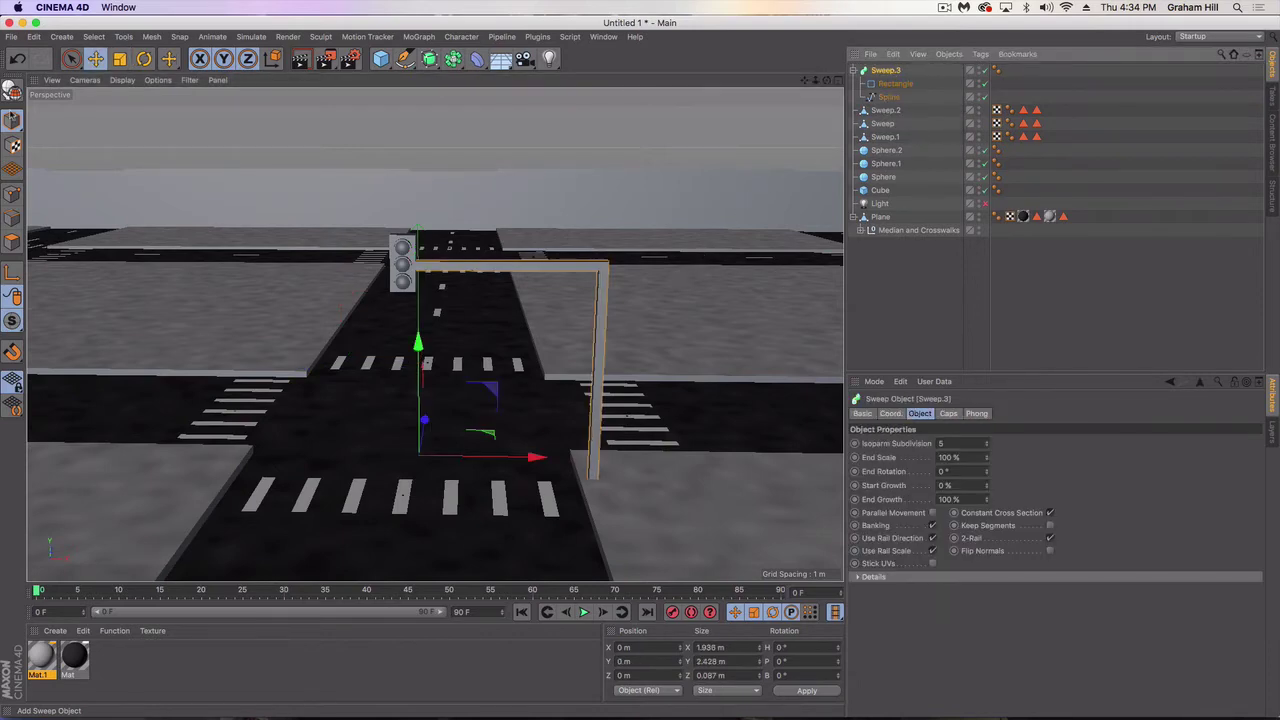
pyautogui.click(12, 92)
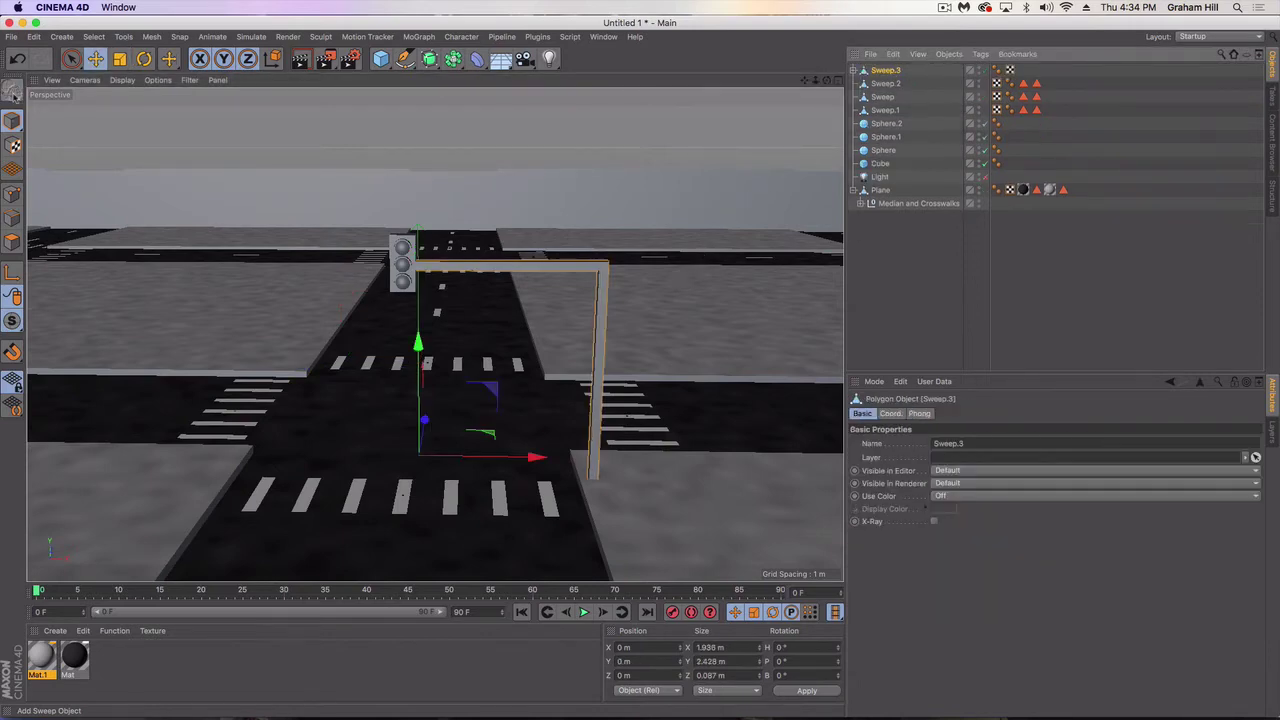
pyautogui.rightClick(876, 74)
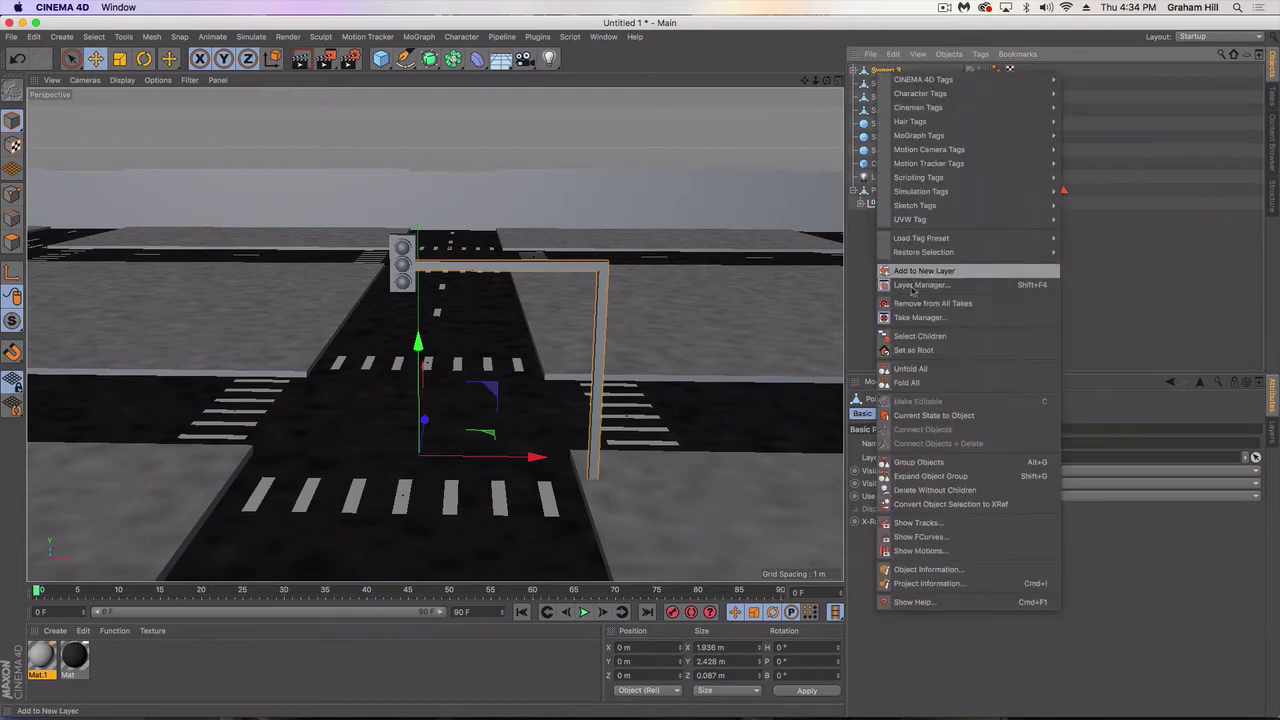
pyautogui.click(942, 338)
pyautogui.rightClick(897, 72)
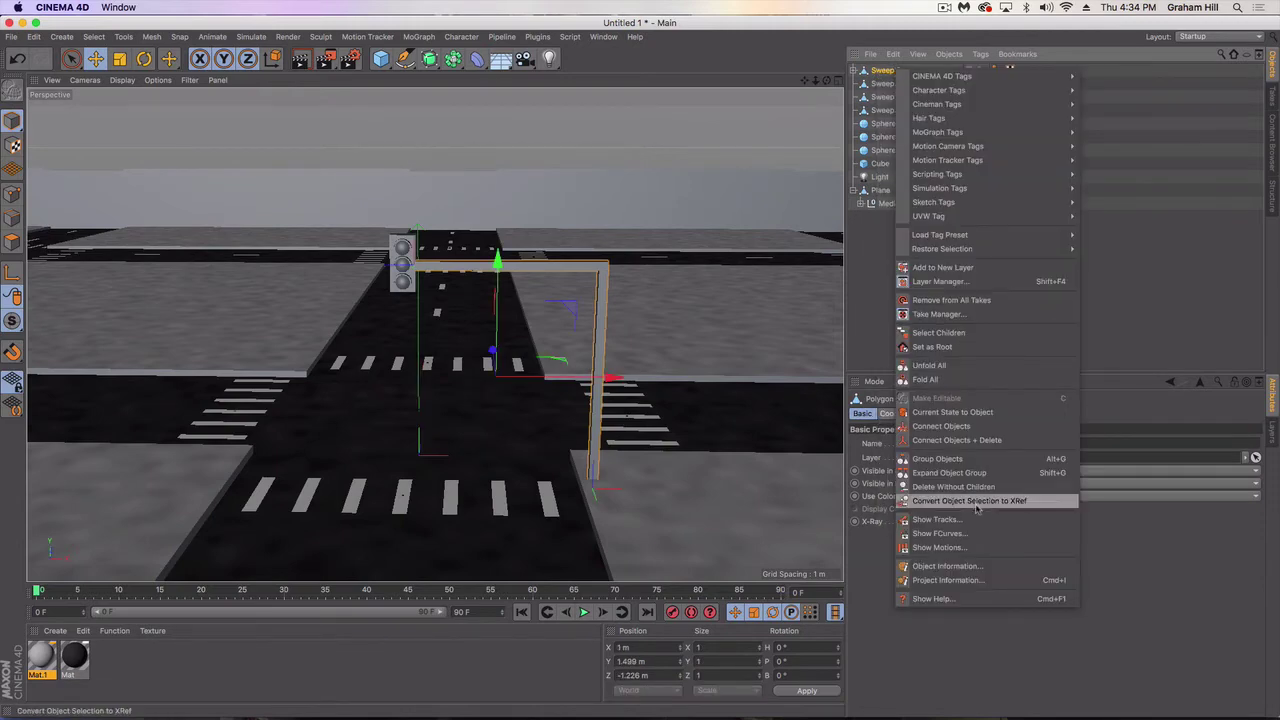
pyautogui.click(960, 443)
# Group the pole, visors, lamp spheres and light box cube under one null.
pyautogui.keyDown('shift'); pyautogui.click(880, 165); pyautogui.keyUp('shift')
pyautogui.rightClick(880, 165)
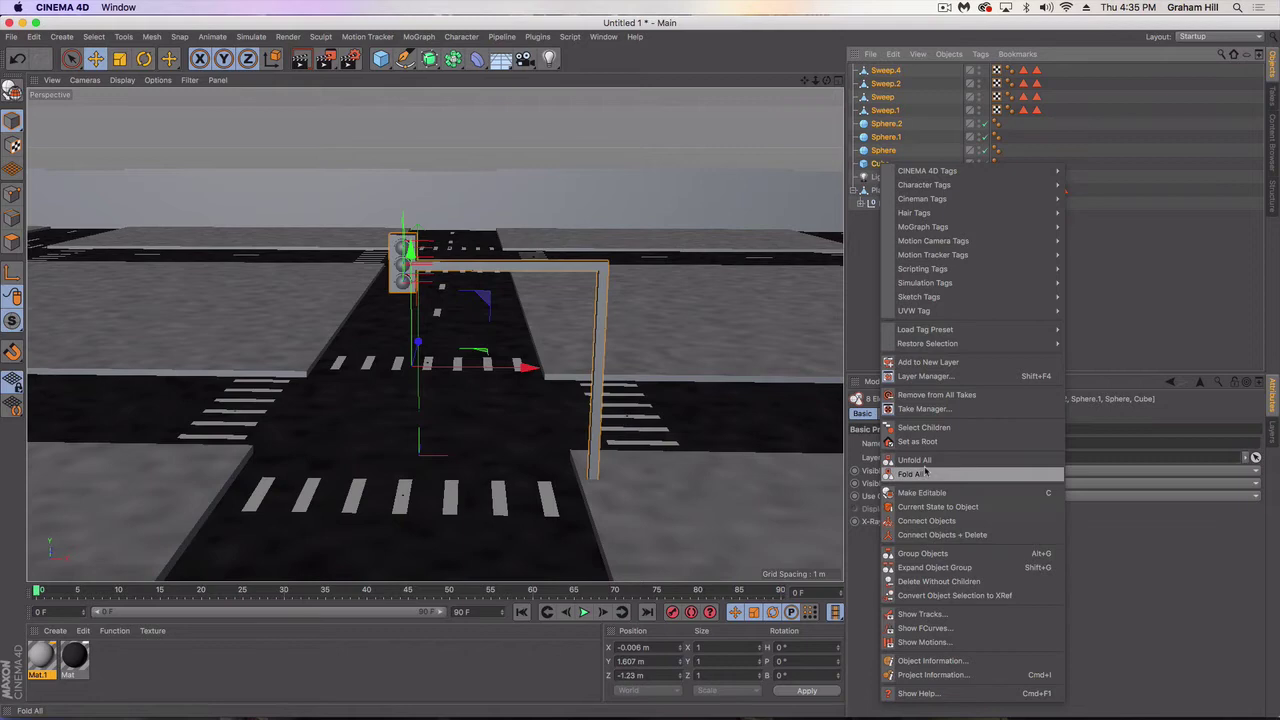
pyautogui.click(928, 556)
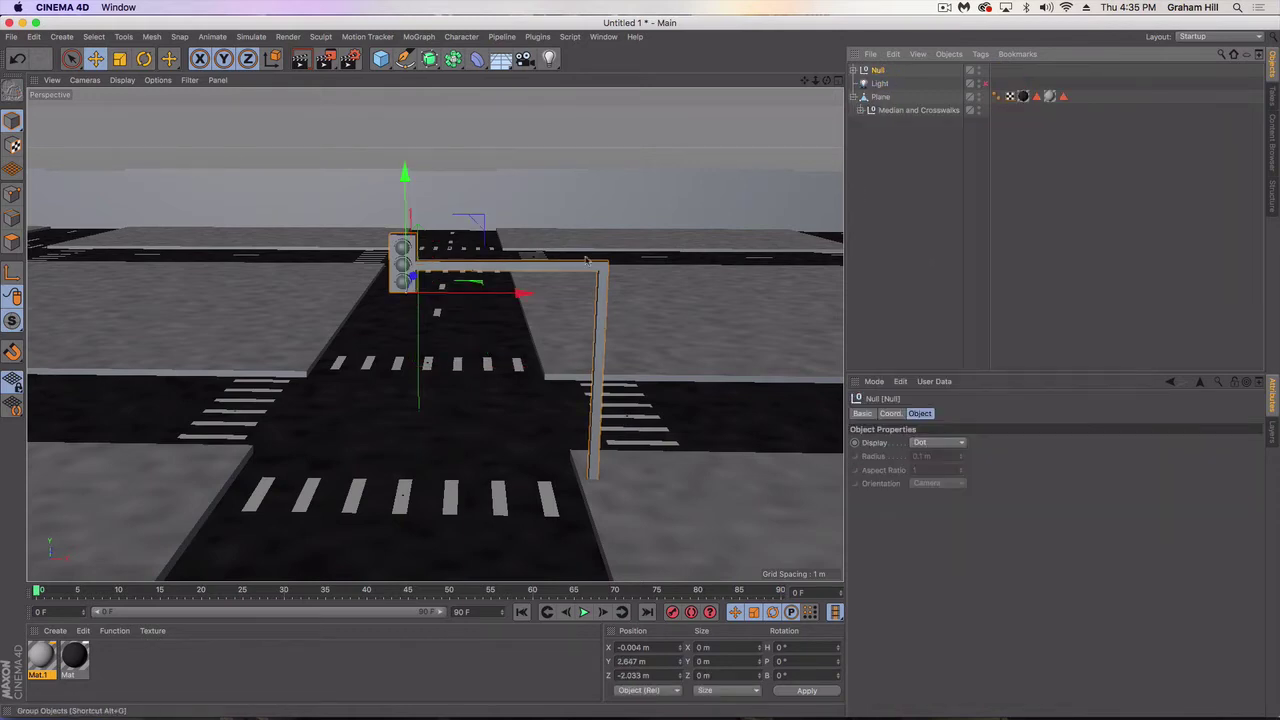
# Examine the traffic light up close and check the Stop Light - Traffic preset in Street Objects for its lamp colours.
pyautogui.press('o')
pyautogui.scroll(5, 252, 233)
pyautogui.scroll(-6, 369, 277)
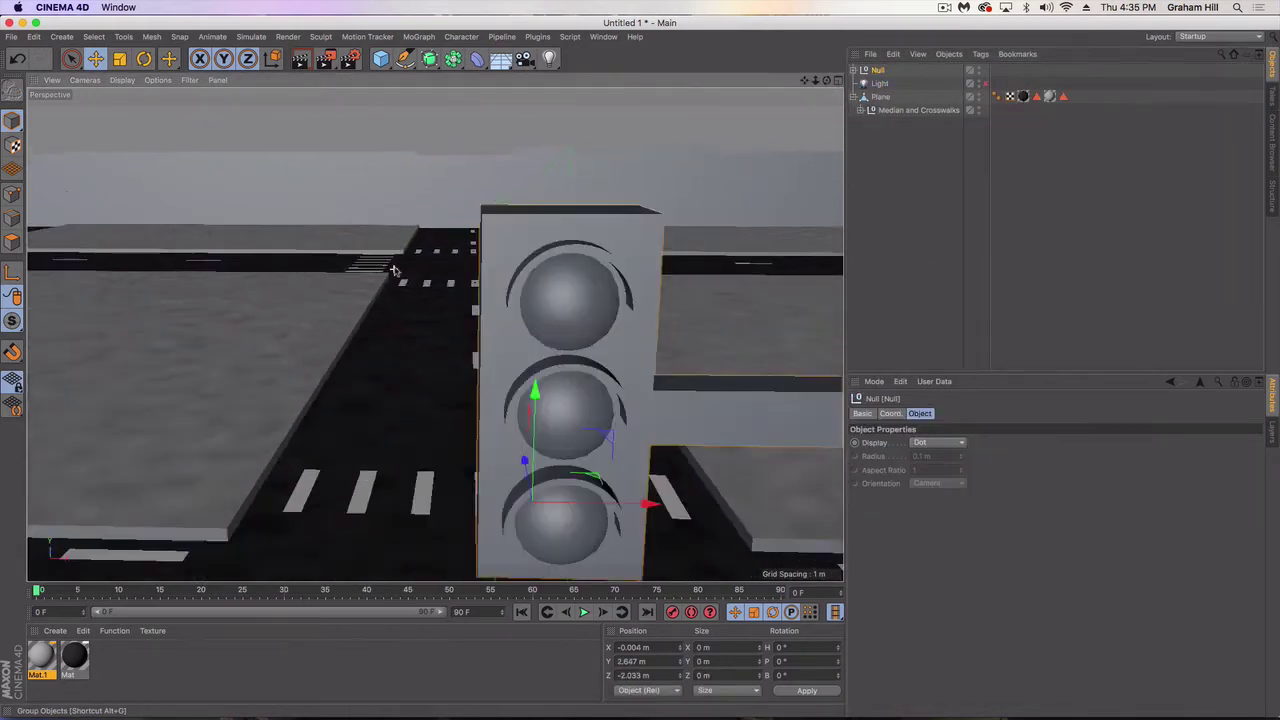
pyautogui.keyDown('alt'); pyautogui.moveTo(430, 295); pyautogui.dragTo(426, 281, button='middle'); pyautogui.keyUp('alt')
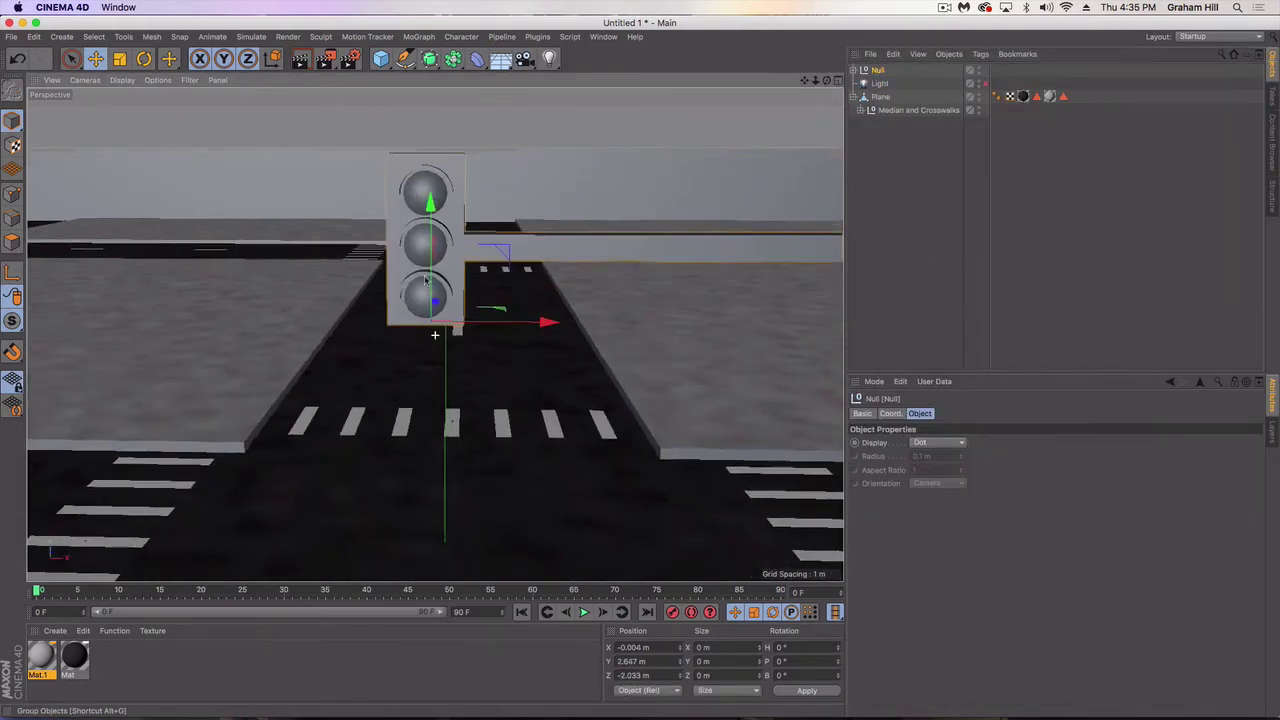
pyautogui.keyDown('alt'); pyautogui.moveTo(425, 280); pyautogui.dragTo(445, 248); pyautogui.keyUp('alt')
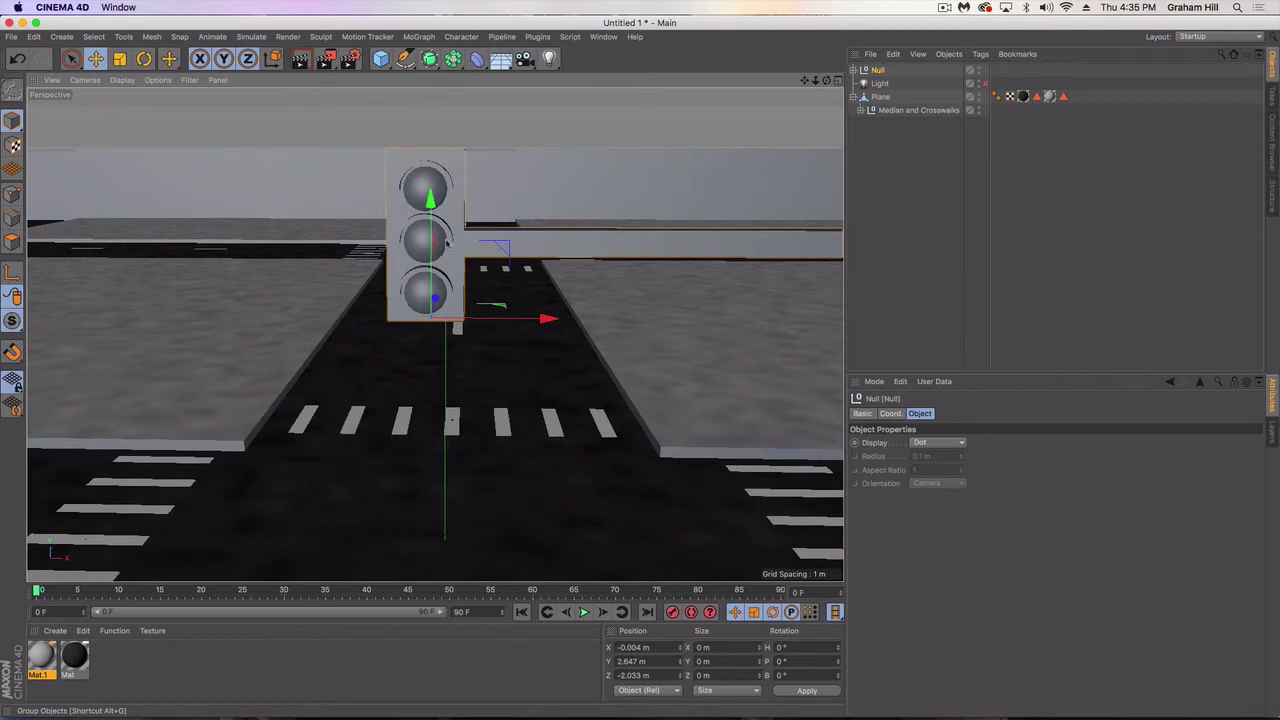
pyautogui.click(1271, 136)
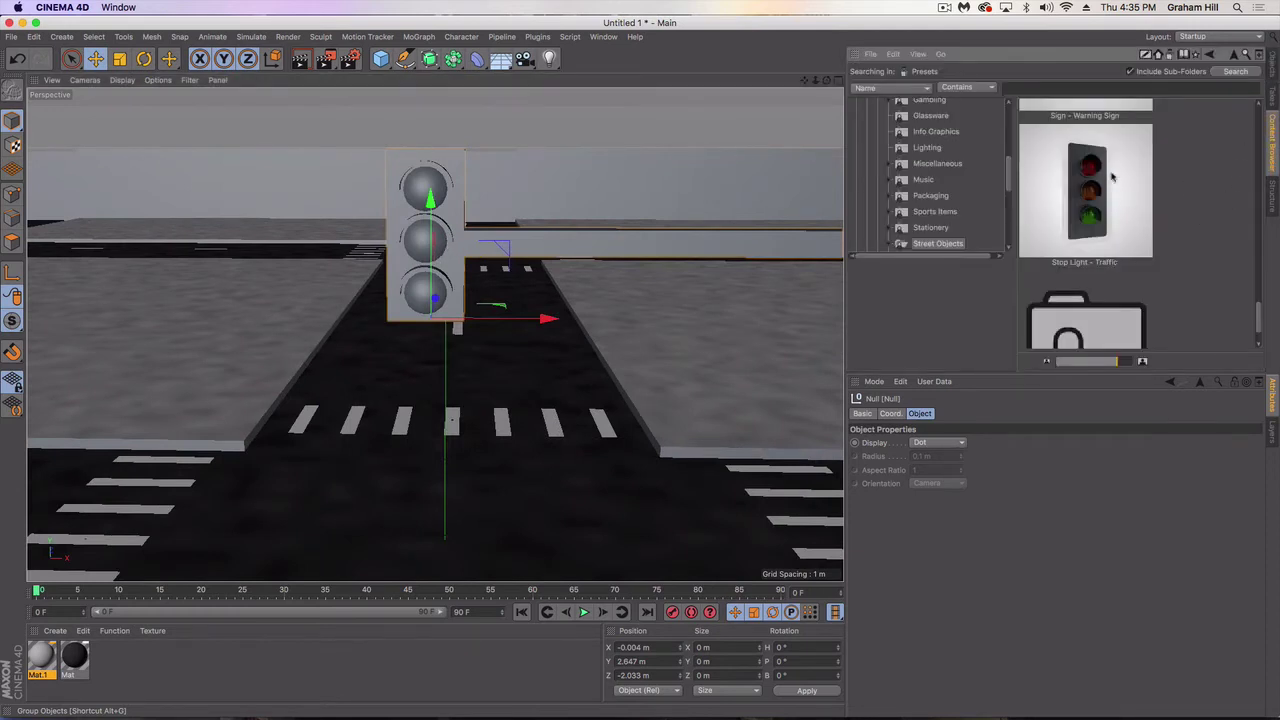
pyautogui.click(1273, 70)
# Create a new material with Luminance enabled and its luminance colour set to red at hue 0°, saturation 100%.
pyautogui.click(53, 631)
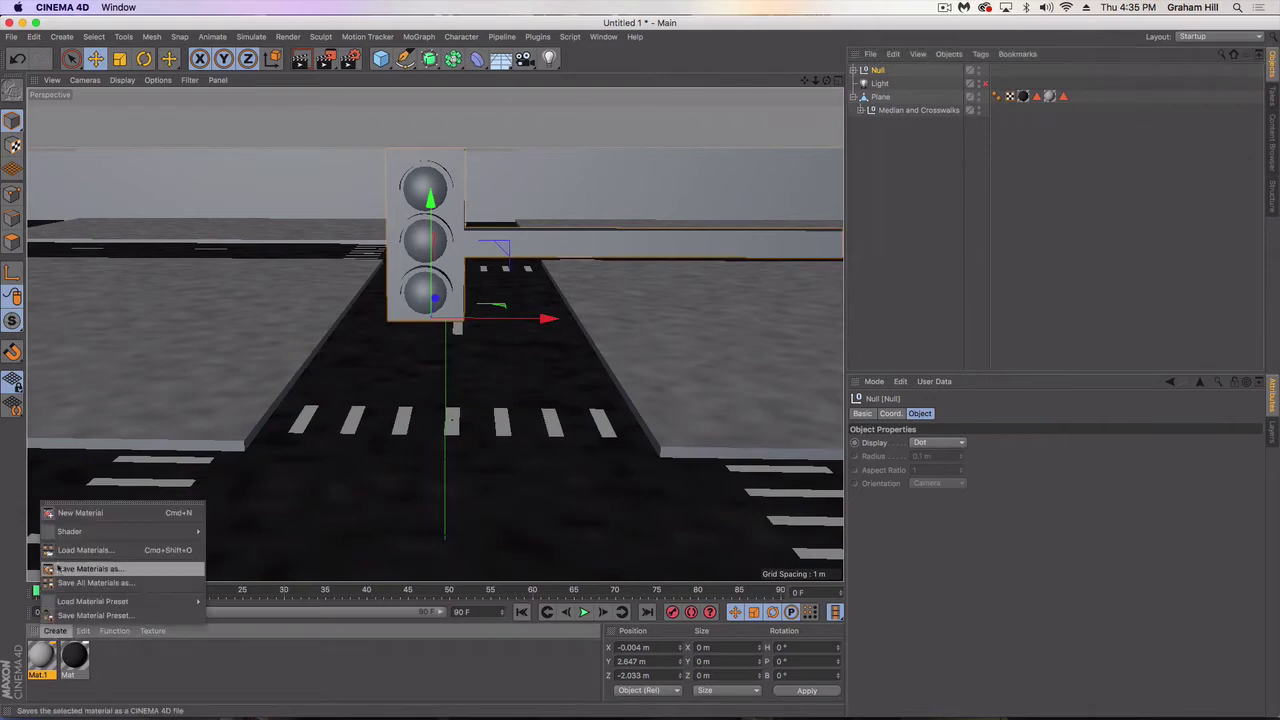
pyautogui.click(60, 512)
pyautogui.doubleClick(41, 653)
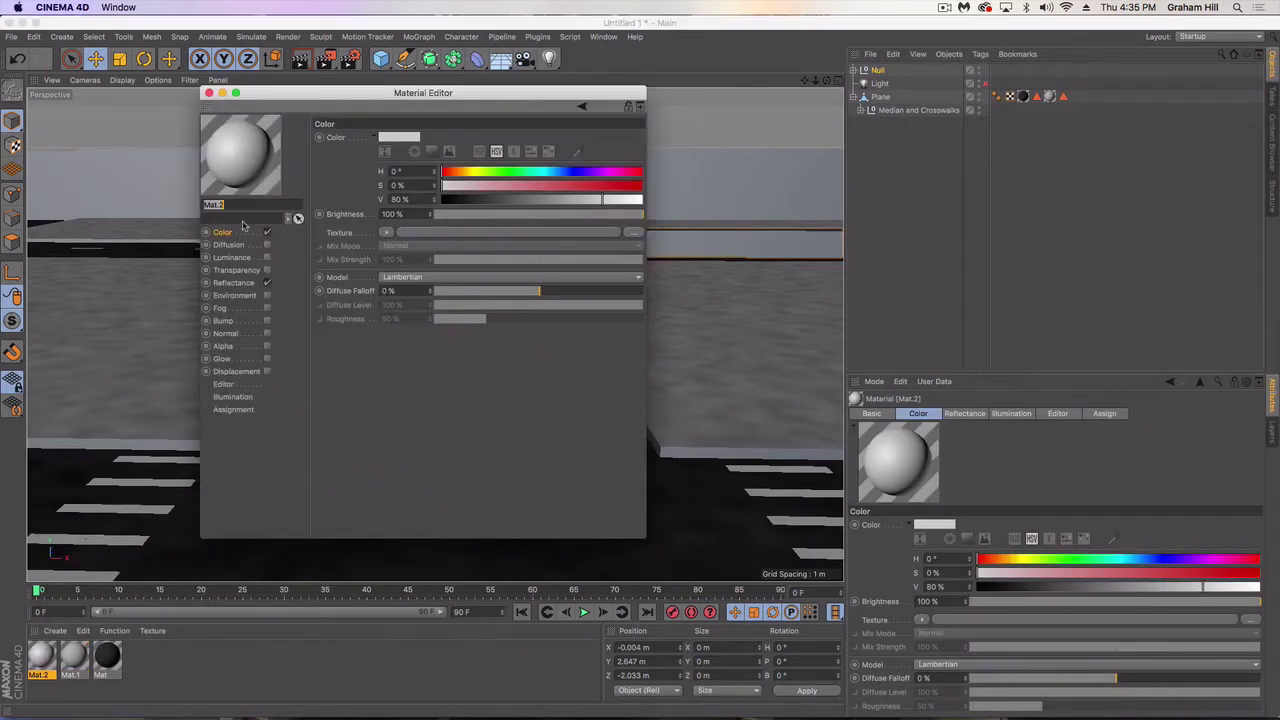
pyautogui.click(238, 258)
pyautogui.click(267, 257)
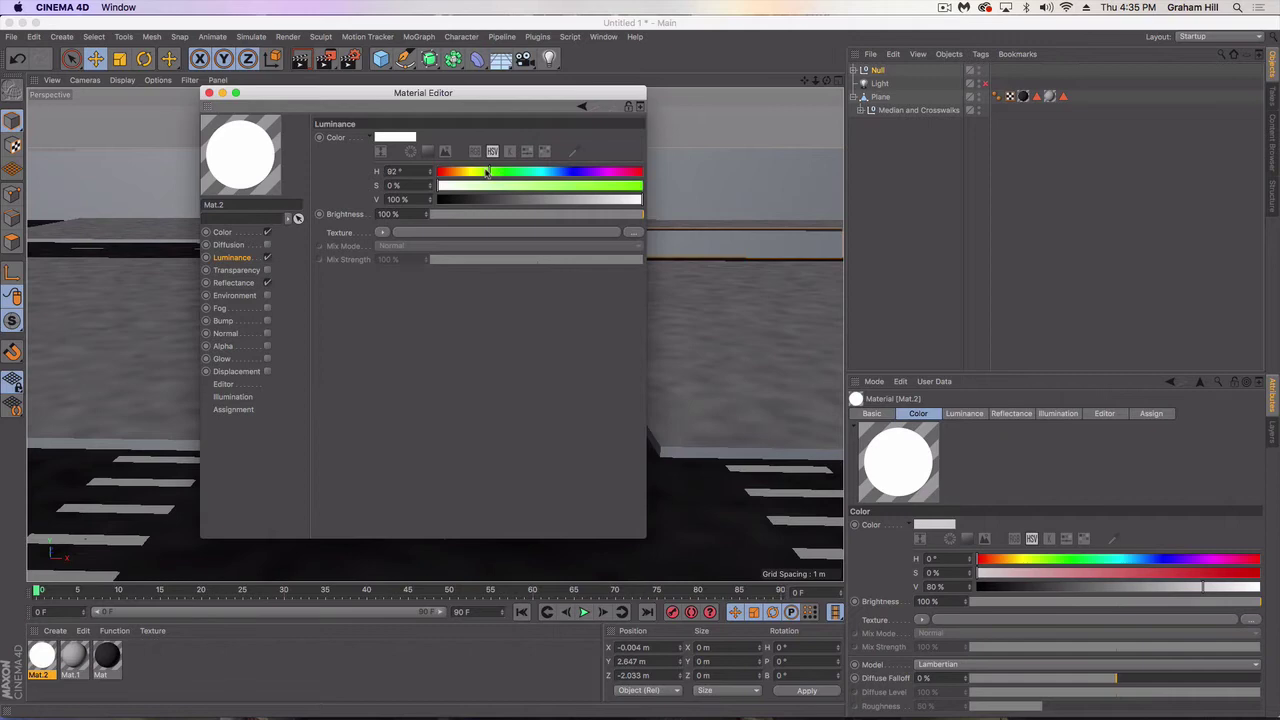
pyautogui.moveTo(470, 185); pyautogui.dragTo(668, 186)
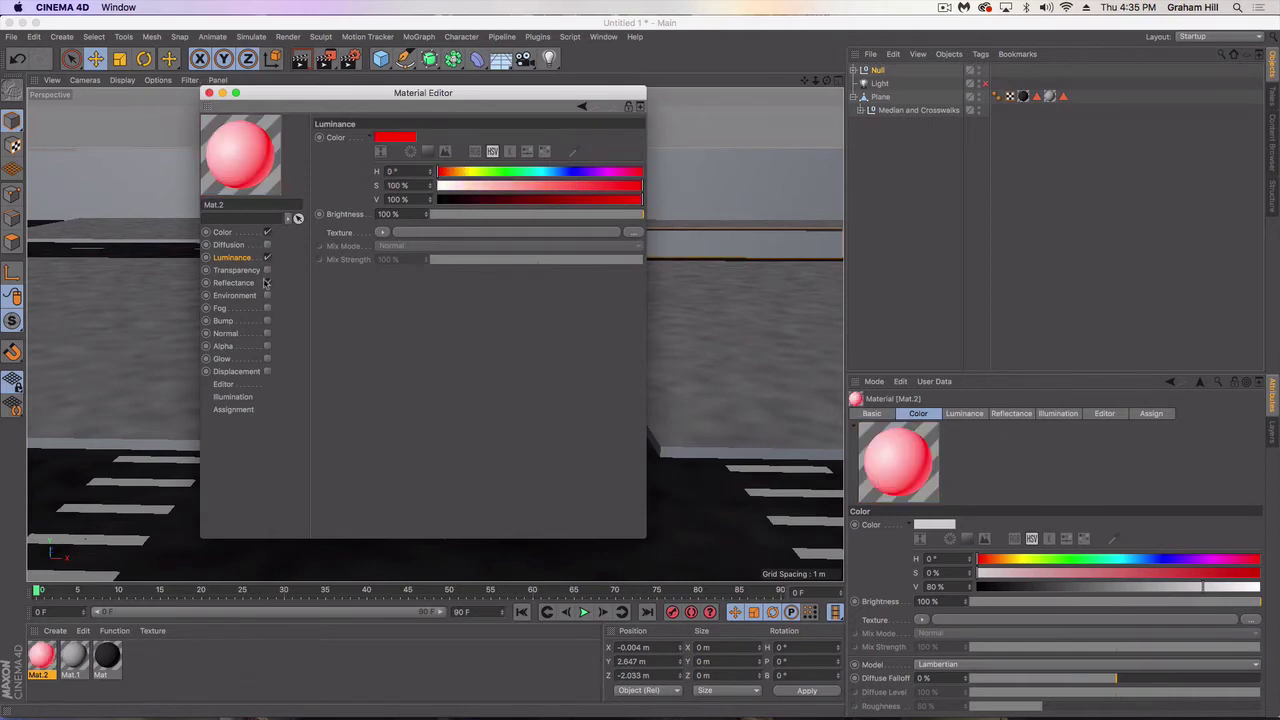
# Disable Reflectance on the red material and apply it to the top lamp sphere.
pyautogui.click(267, 283)
pyautogui.click(208, 93)
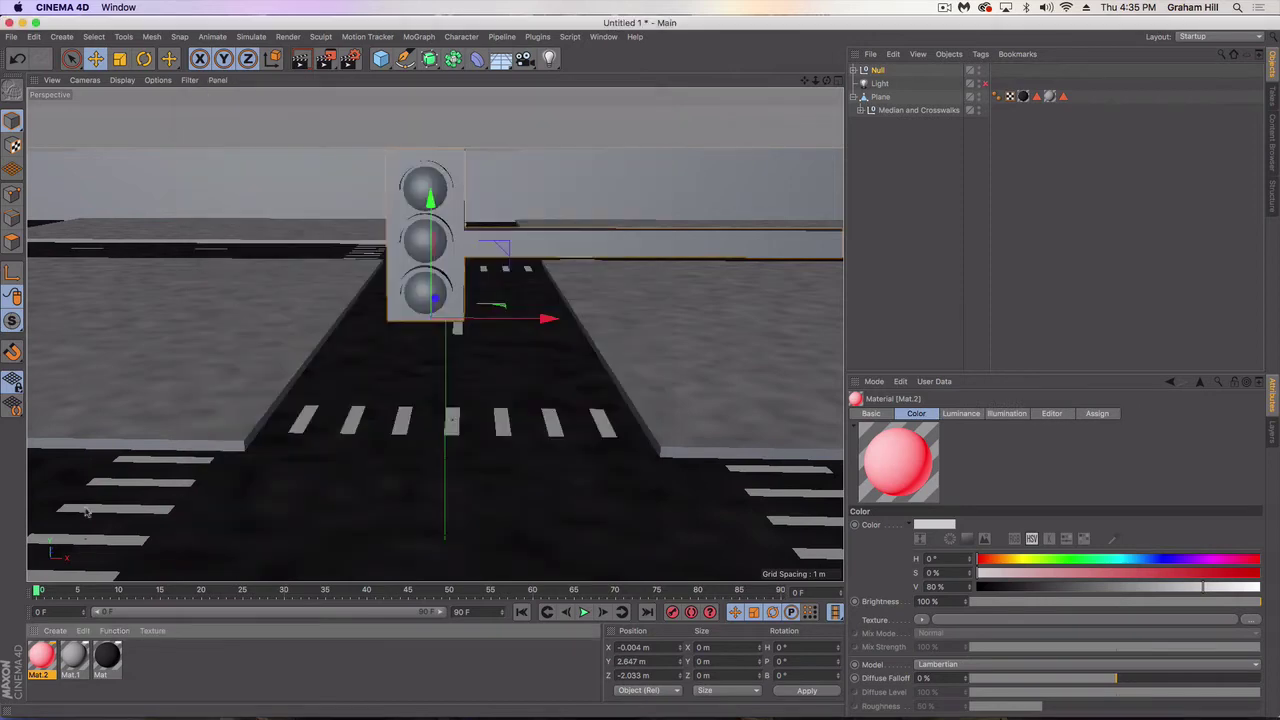
pyautogui.moveTo(38, 665); pyautogui.dragTo(432, 190)
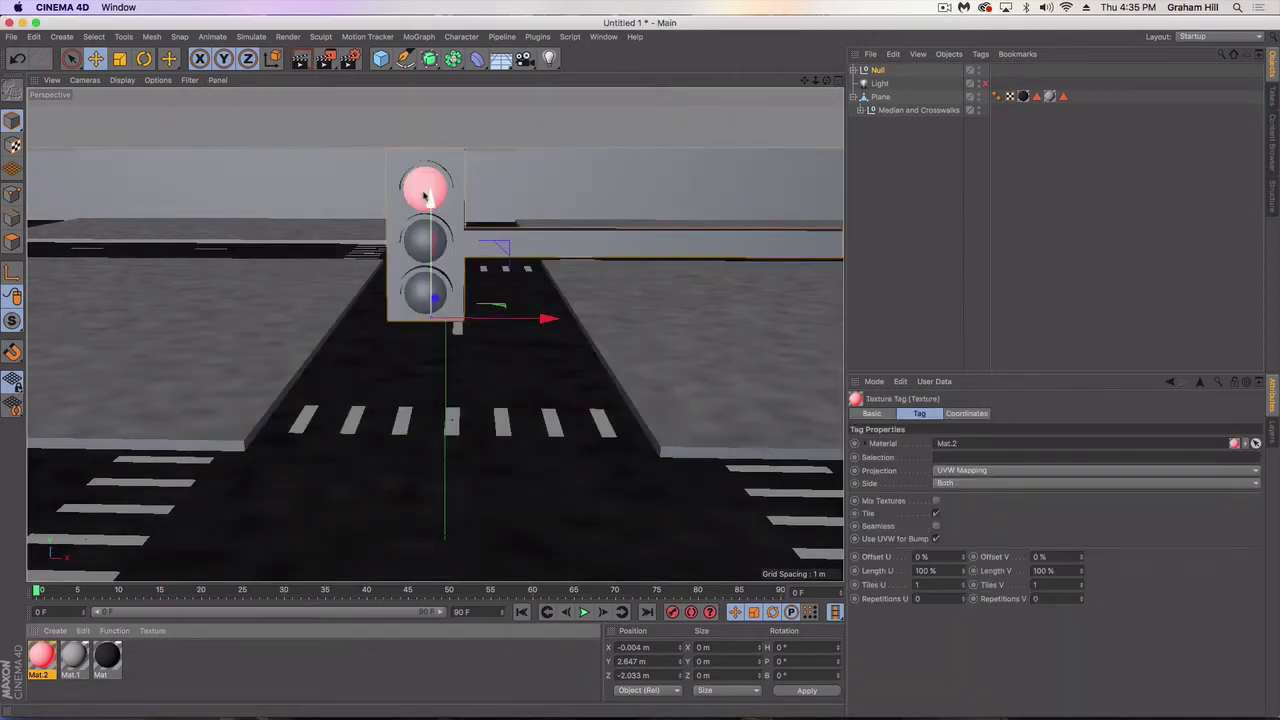
# Duplicate the red material, set the copy's luminance hue to yellow at 74°, and apply it to the middle lamp sphere.
pyautogui.keyDown('ctrl'); pyautogui.moveTo(40, 662); pyautogui.dragTo(66, 666); pyautogui.keyUp('ctrl')
pyautogui.doubleClick(71, 664)
pyautogui.click(481, 171)
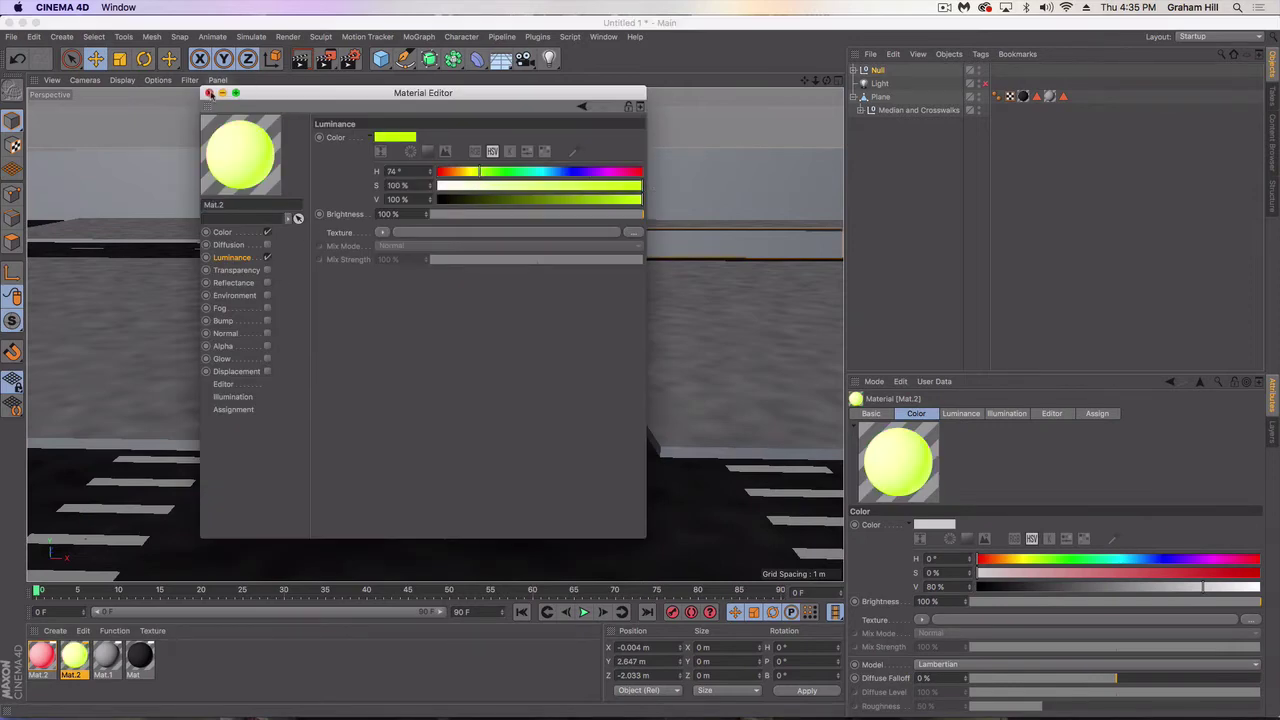
pyautogui.click(208, 93)
pyautogui.moveTo(74, 658); pyautogui.dragTo(427, 242)
# Duplicate the yellow material, set the copy's luminance to a green with hue 111°, and apply it to the bottom lamp sphere.
pyautogui.keyDown('ctrl'); pyautogui.moveTo(76, 659); pyautogui.dragTo(97, 662); pyautogui.keyUp('ctrl')
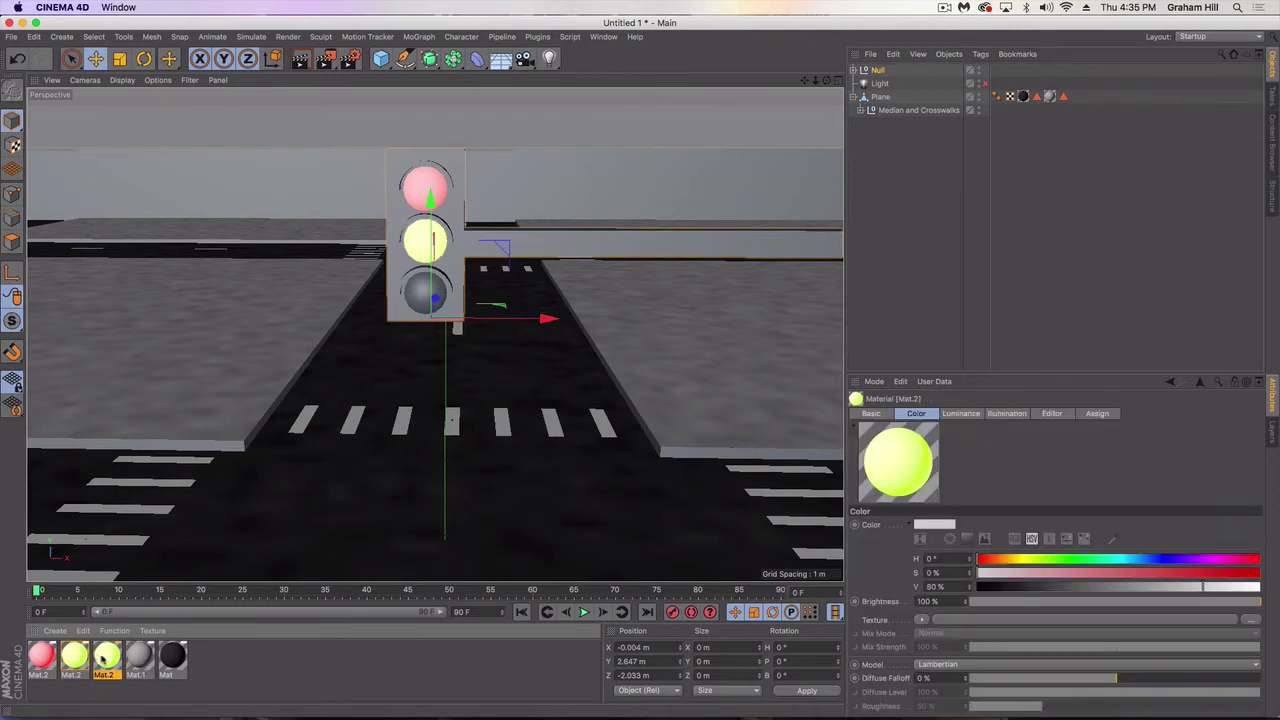
pyautogui.doubleClick(105, 659)
pyautogui.click(503, 172)
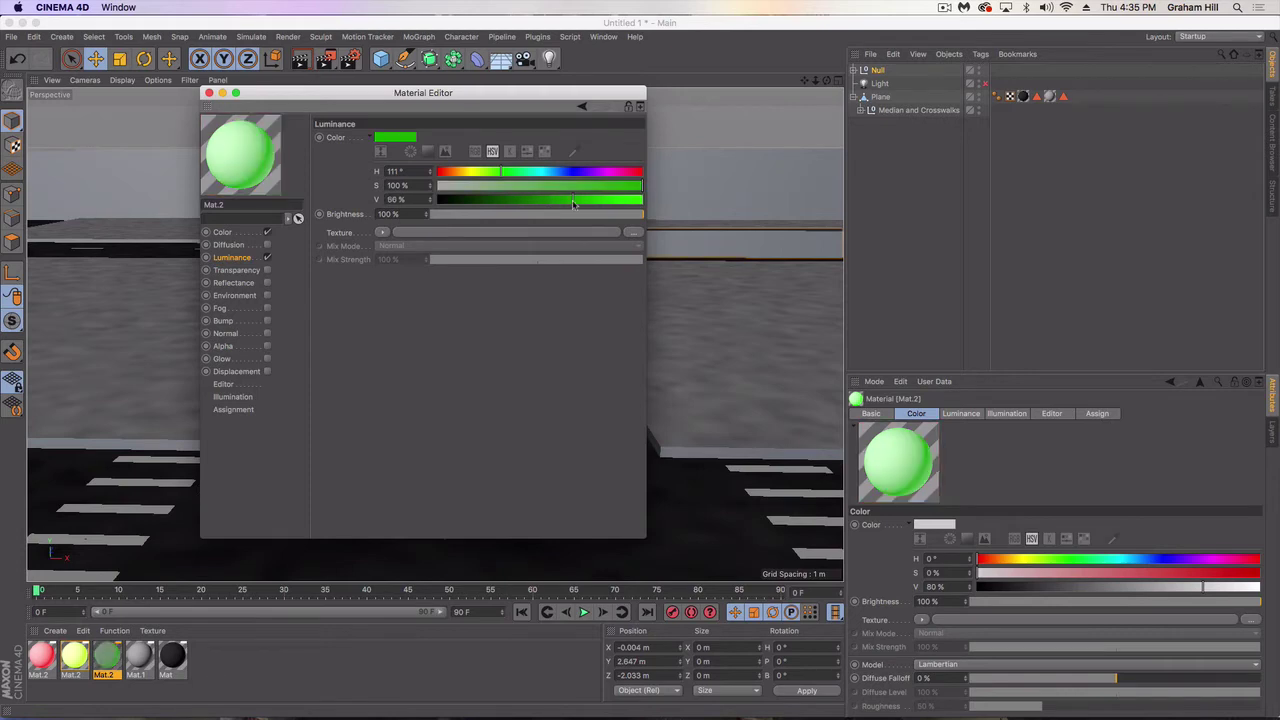
pyautogui.click(209, 93)
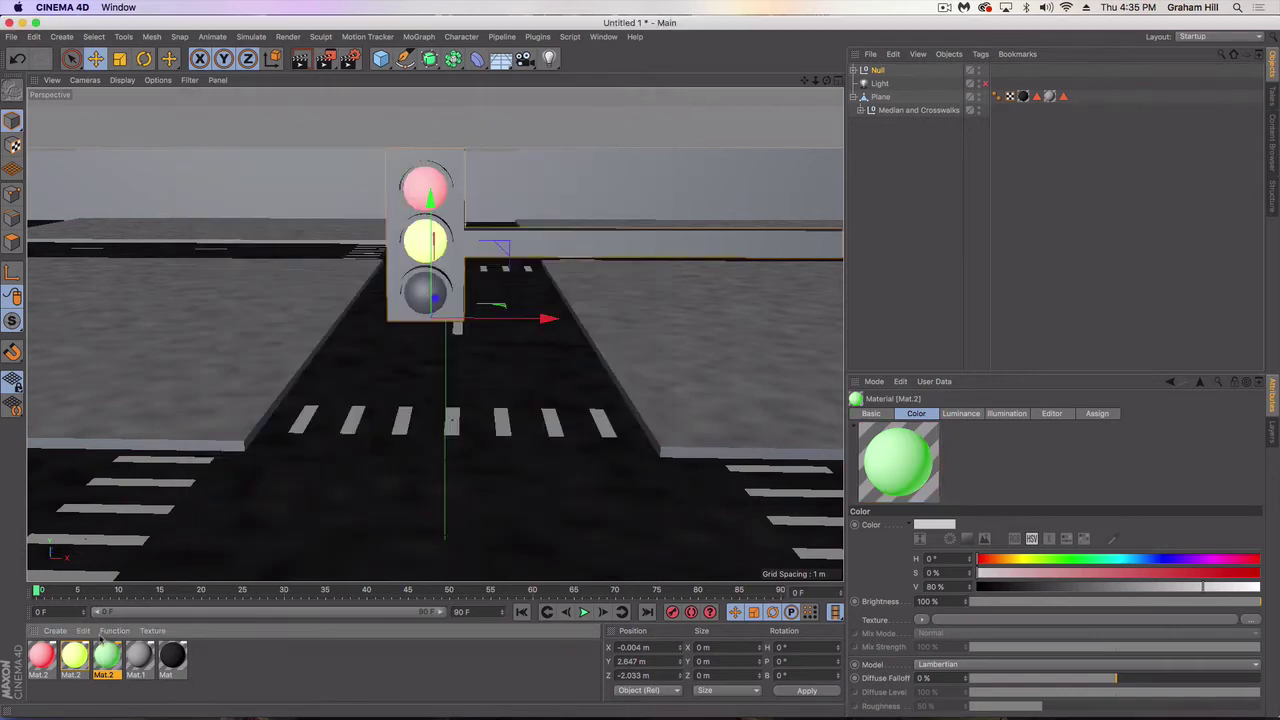
pyautogui.moveTo(104, 656); pyautogui.dragTo(430, 291)
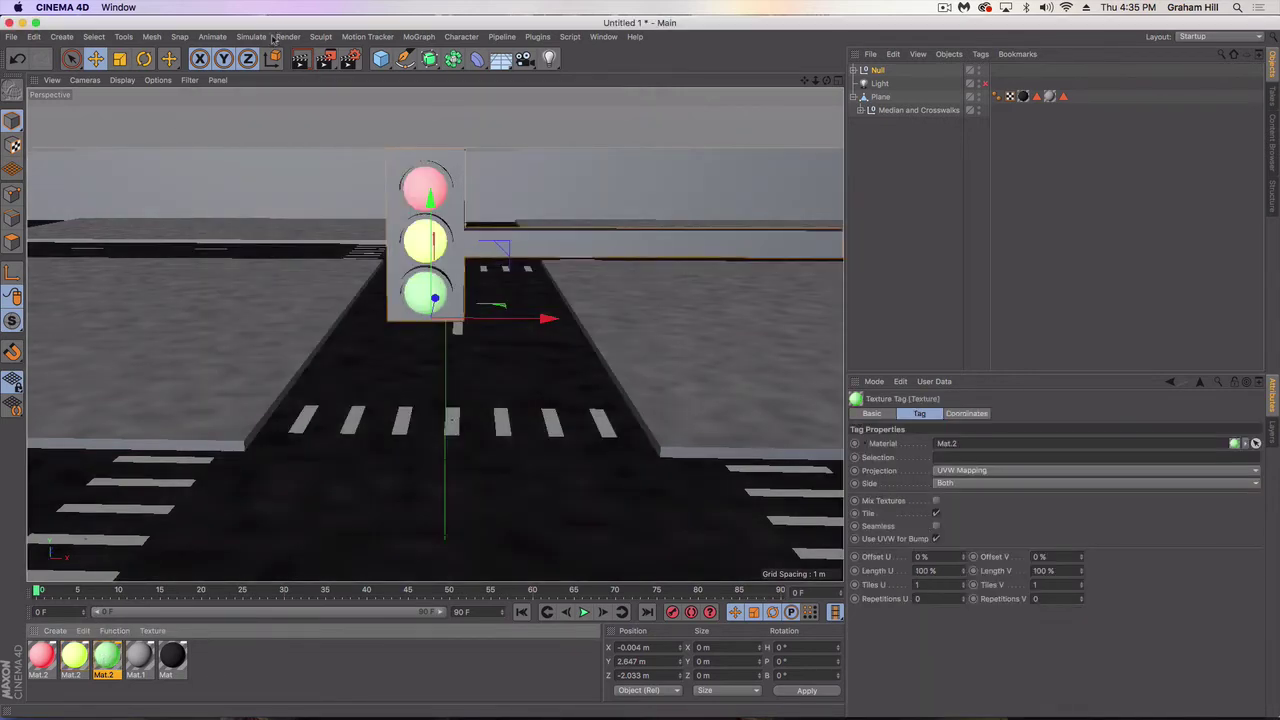
# Render the view to check the lamps, and re-enable Reflectance on the red material.
pyautogui.click(300, 60)
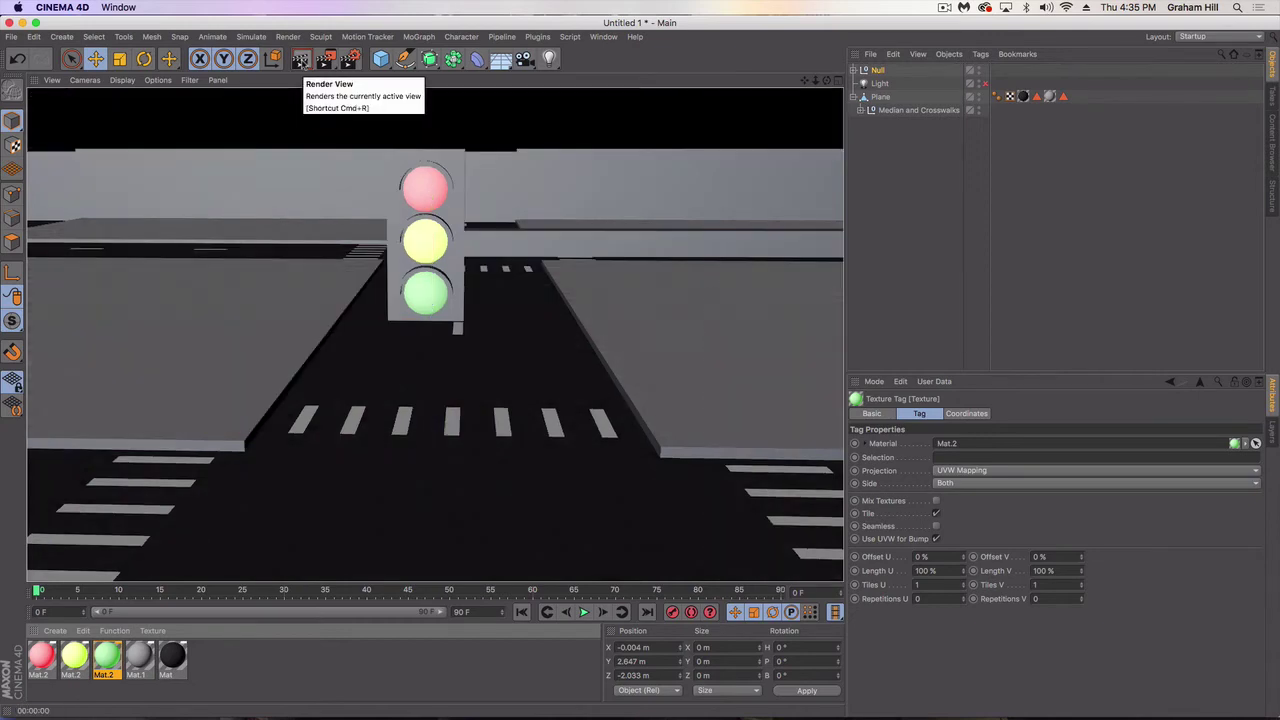
pyautogui.doubleClick(43, 655)
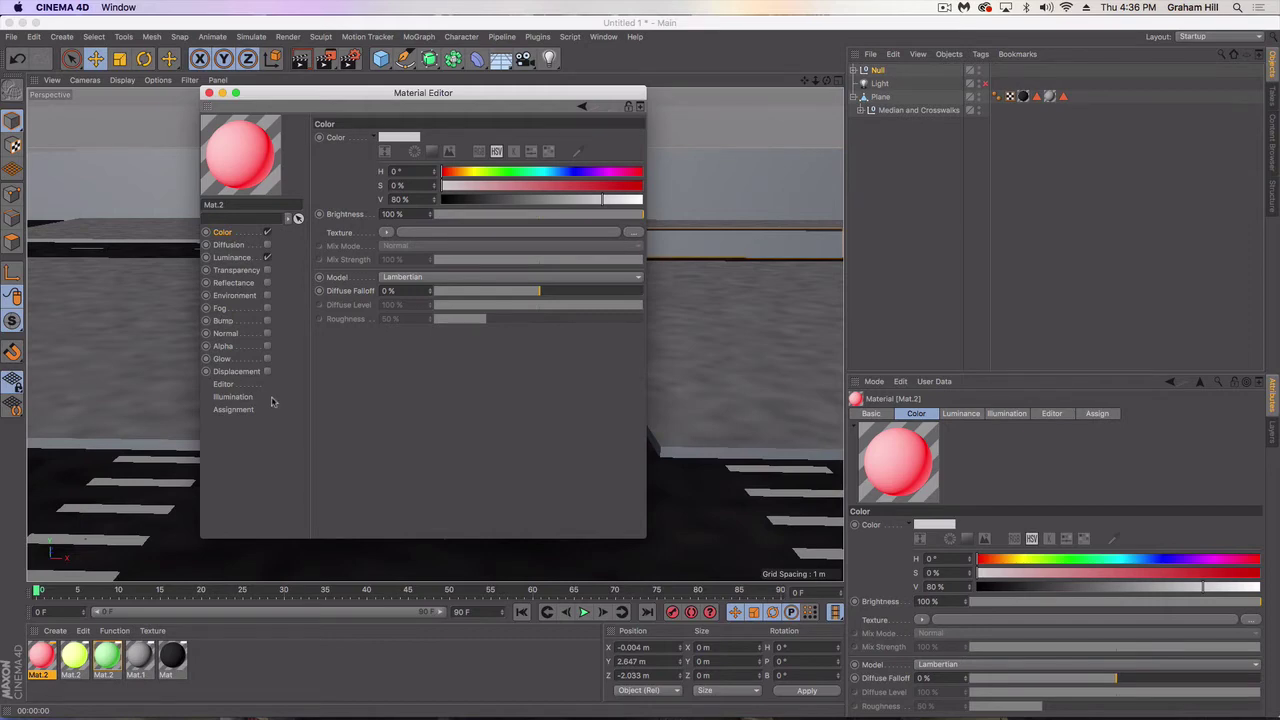
pyautogui.click(236, 283)
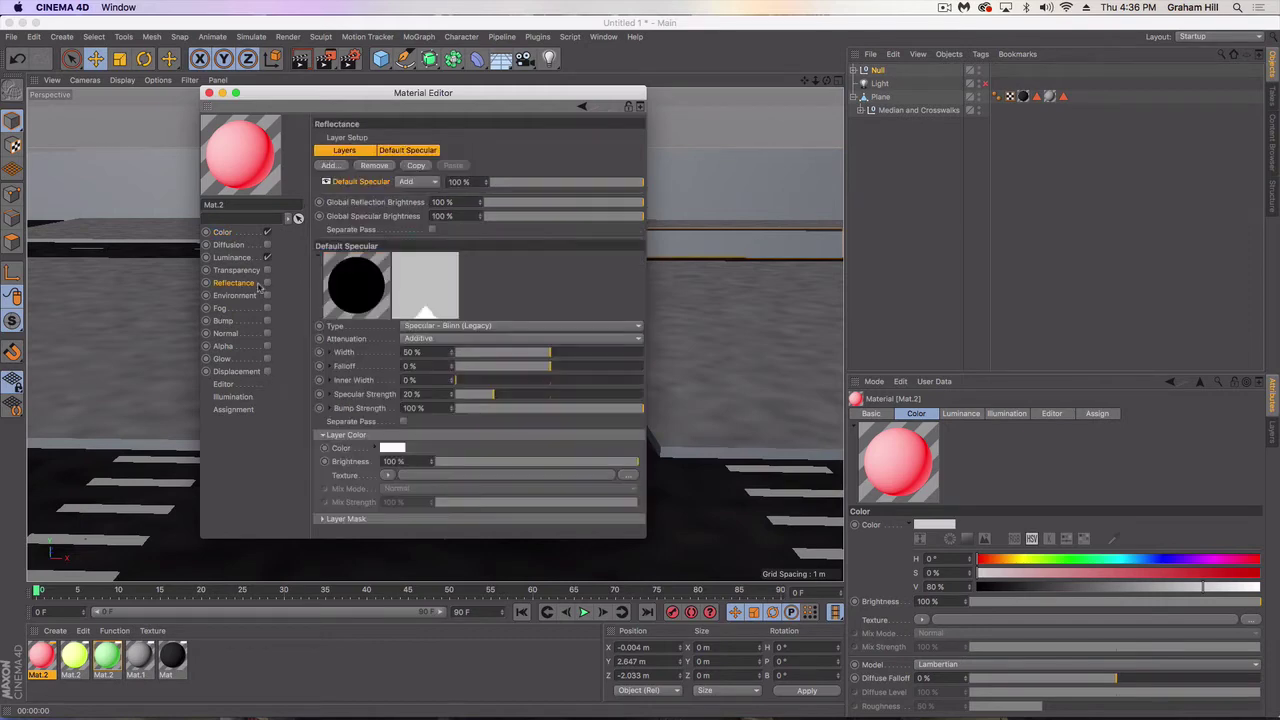
pyautogui.click(267, 283)
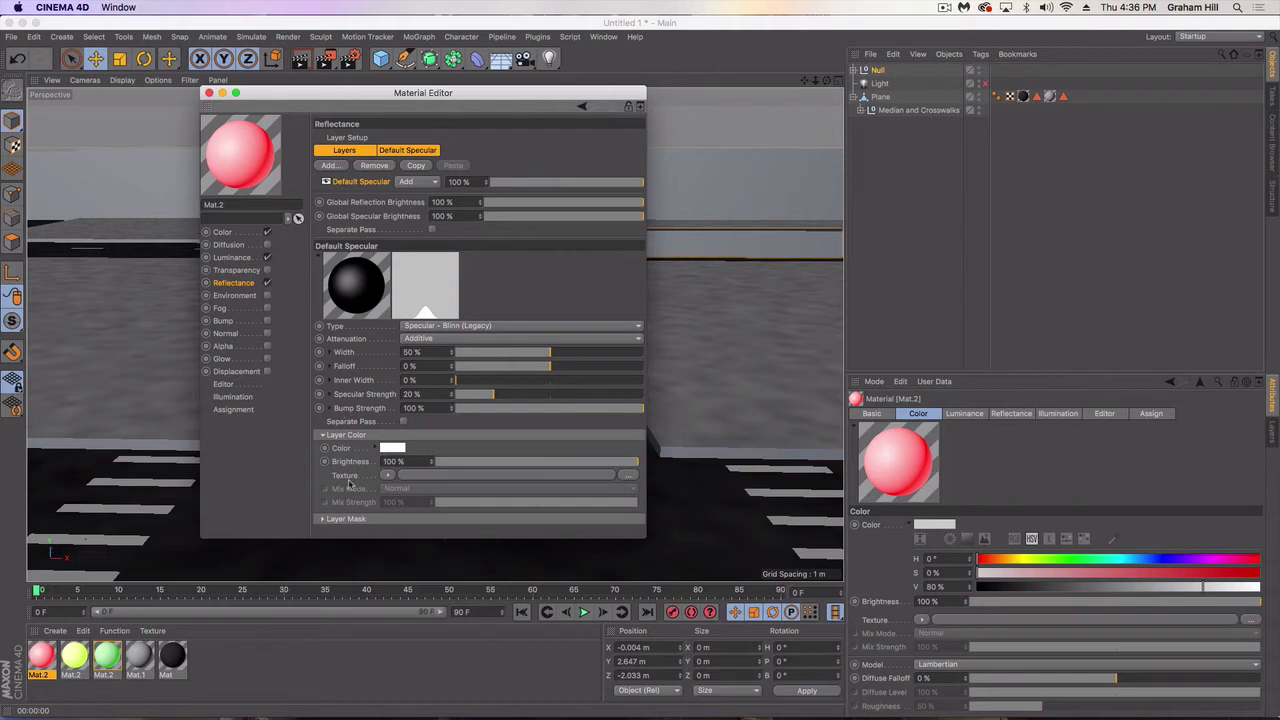
pyautogui.click(337, 520)
pyautogui.scroll(-2, 329, 518)
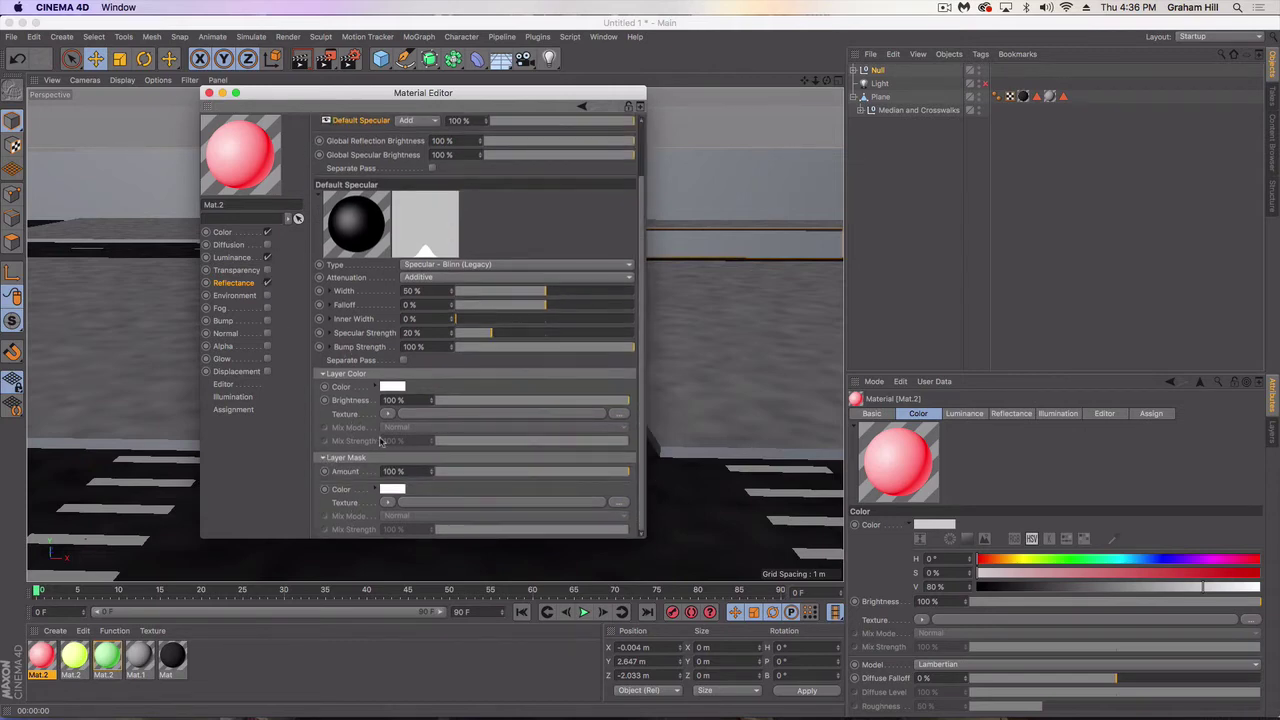
pyautogui.click(389, 502)
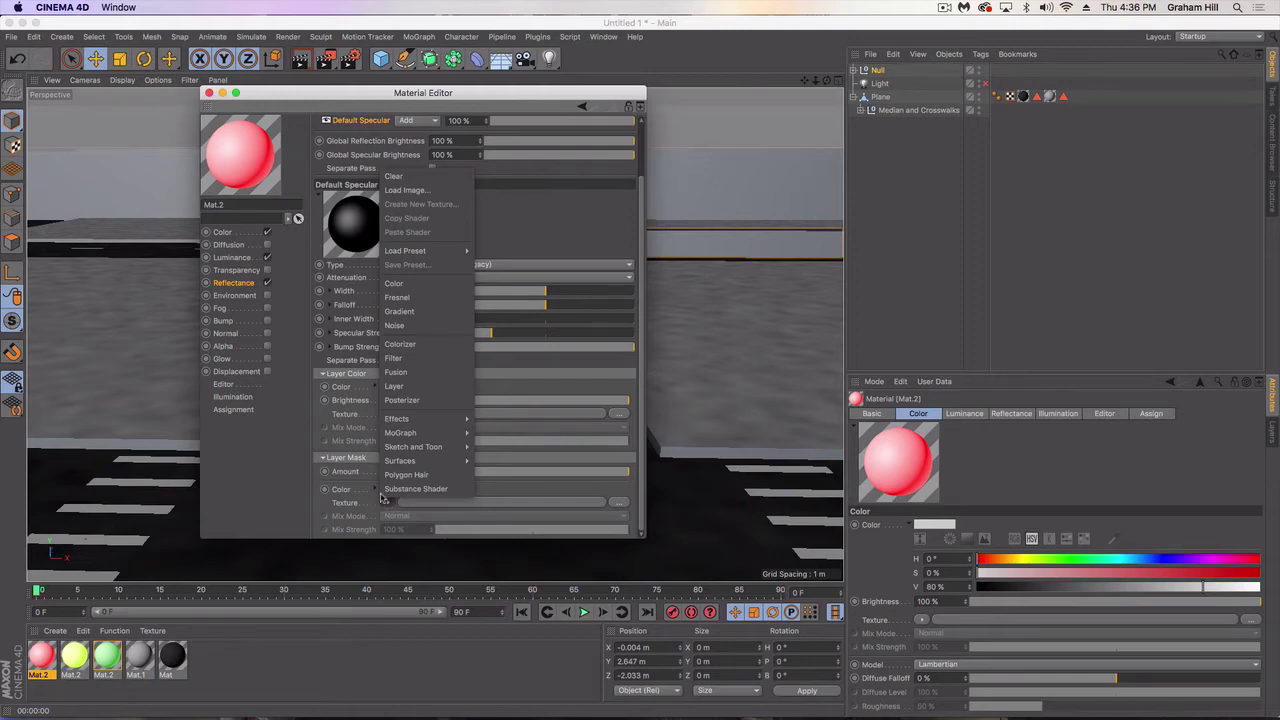
pyautogui.moveTo(424, 425)
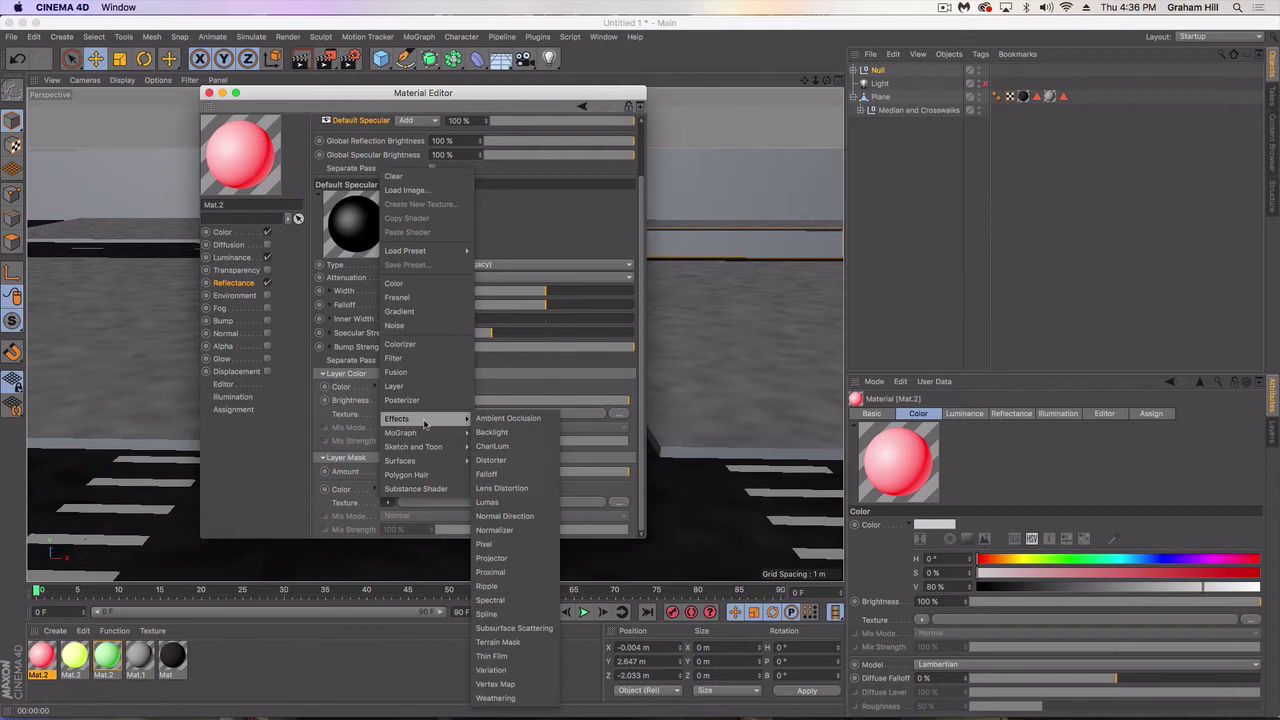
pyautogui.moveTo(422, 460)
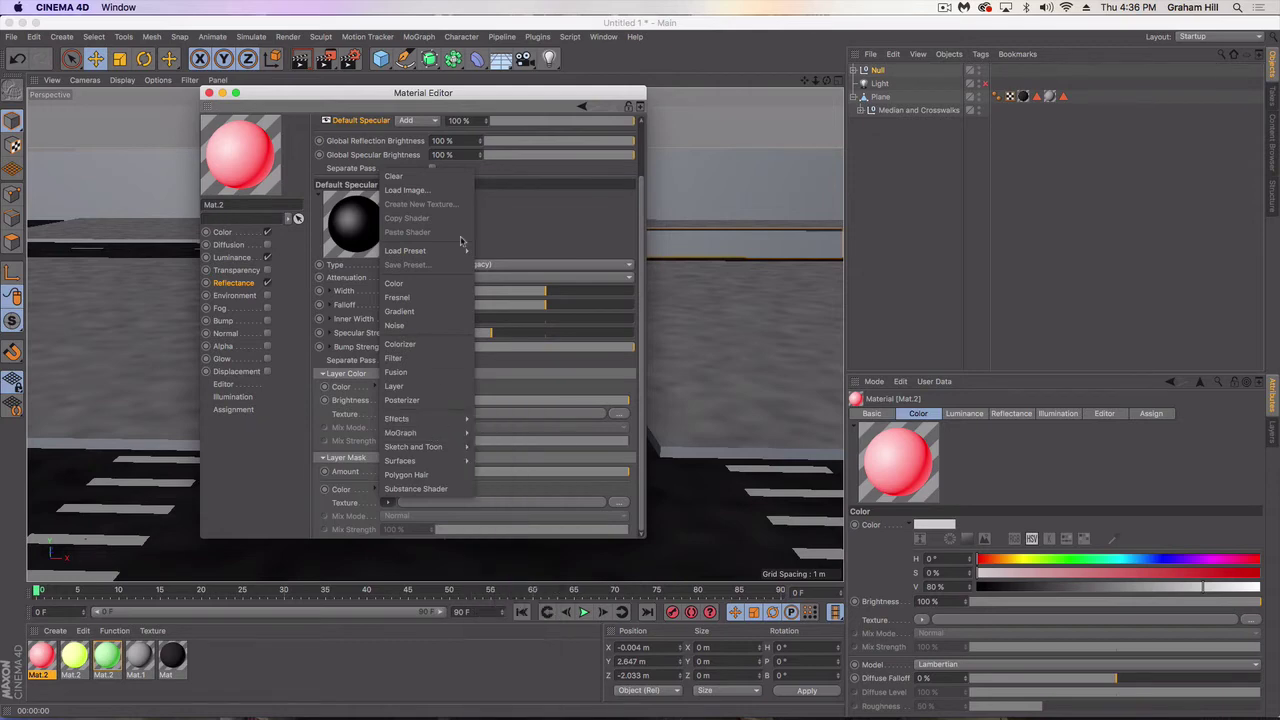
pyautogui.click(522, 236)
pyautogui.scroll(2, 522, 236)
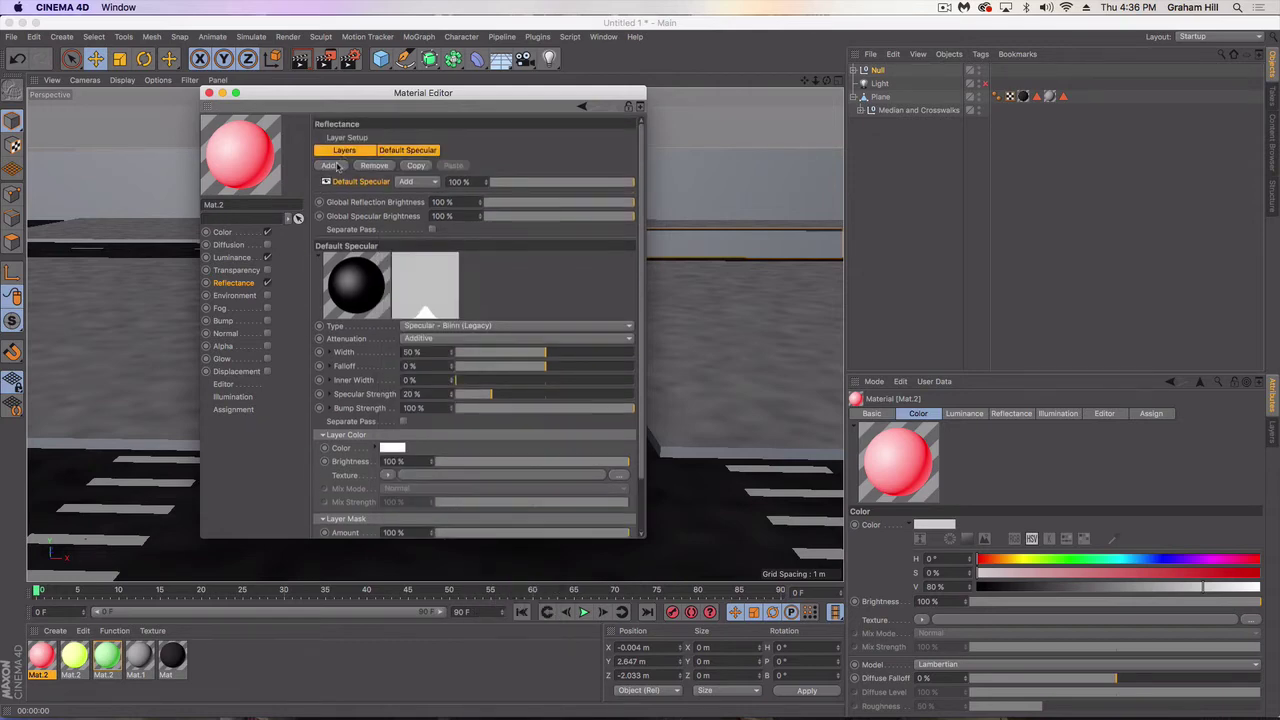
# Add a Reflection (Legacy) layer with a Fresnel mask texture to the red material, and render the view.
pyautogui.click(333, 165)
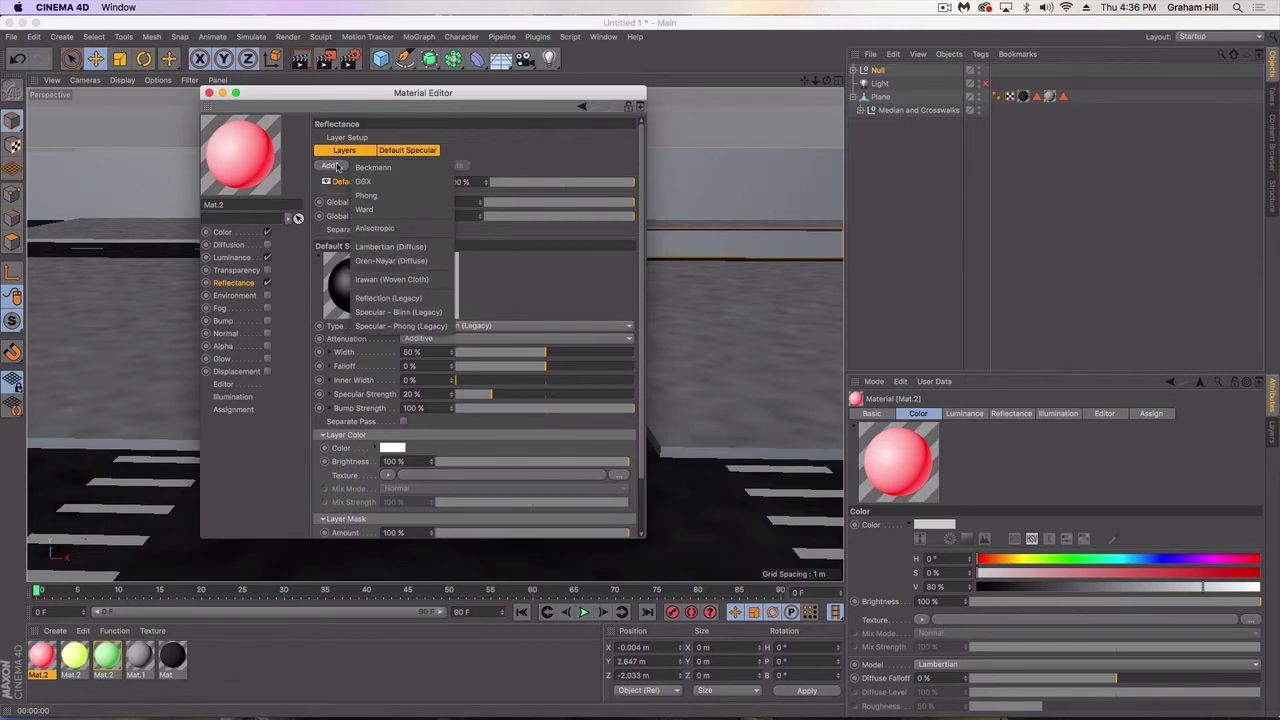
pyautogui.click(432, 299)
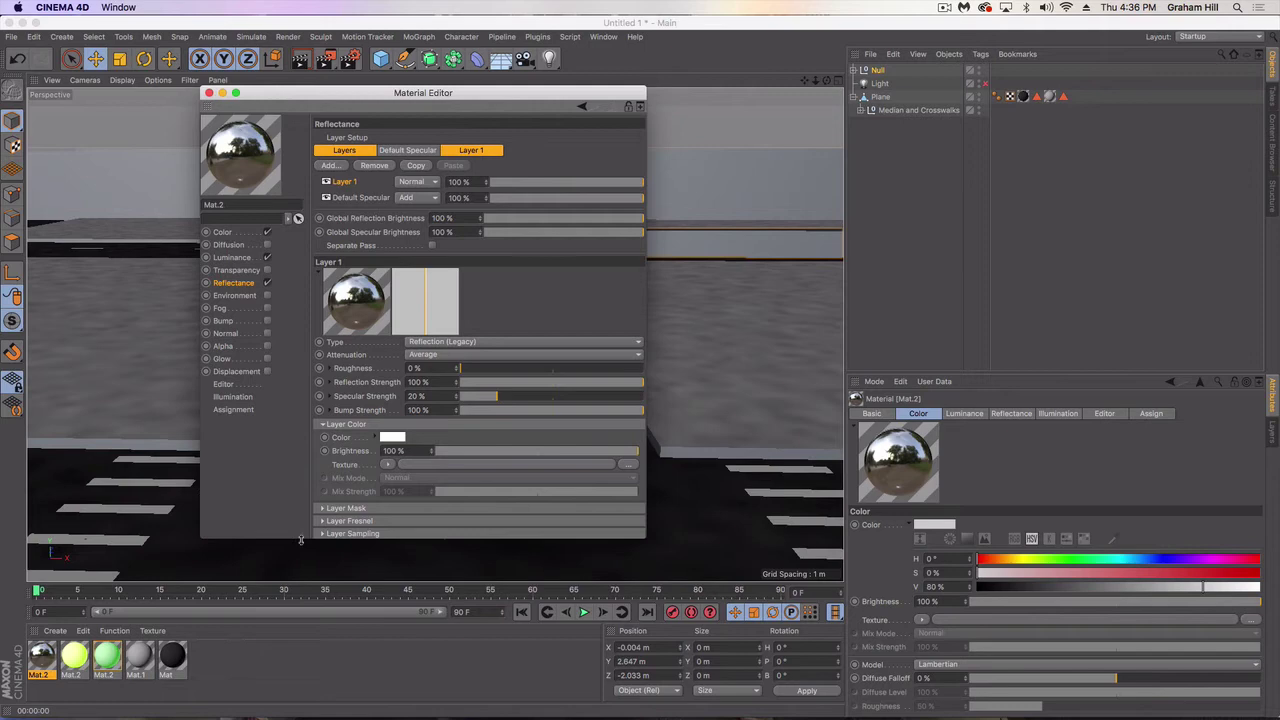
pyautogui.click(337, 509)
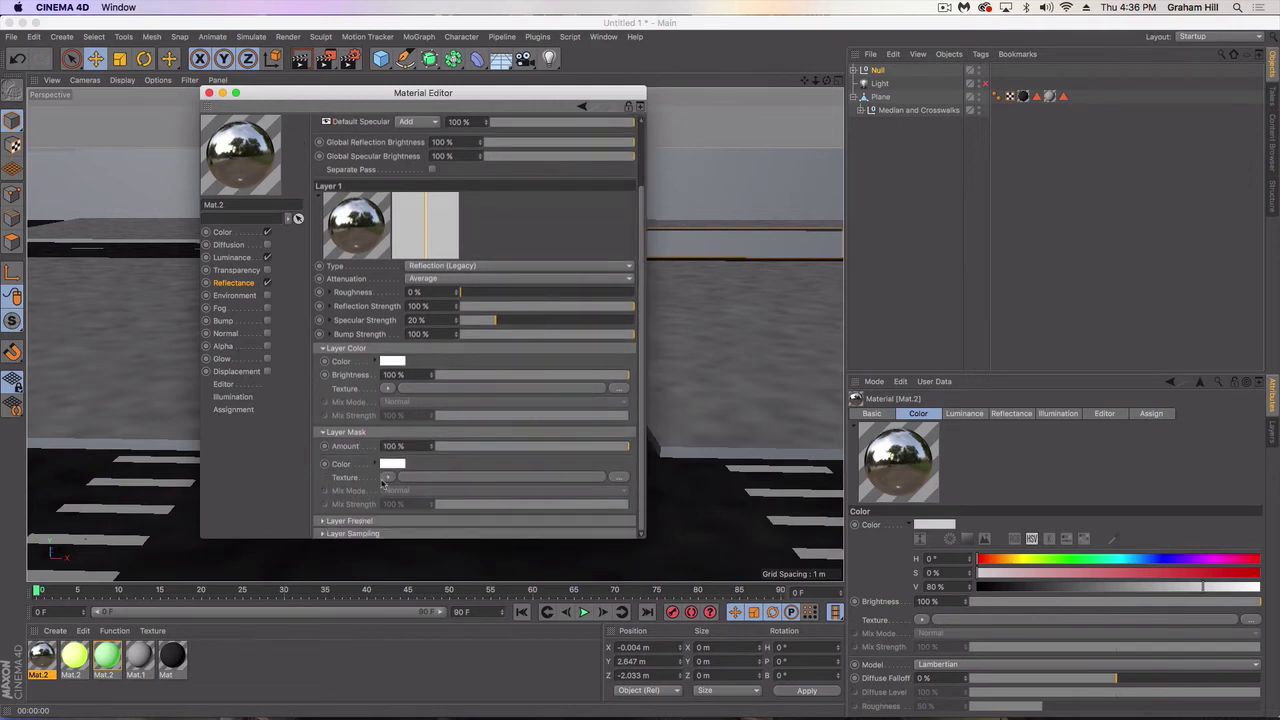
pyautogui.click(386, 478)
pyautogui.moveTo(428, 395)
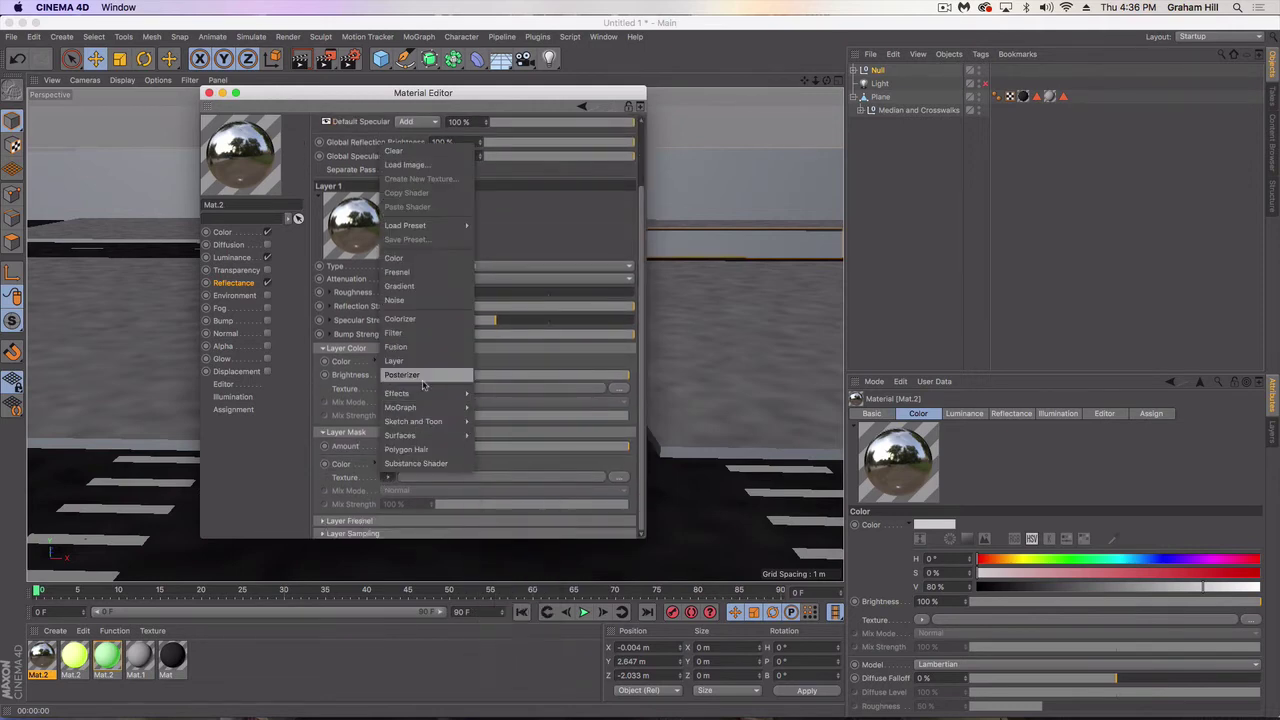
pyautogui.click(420, 273)
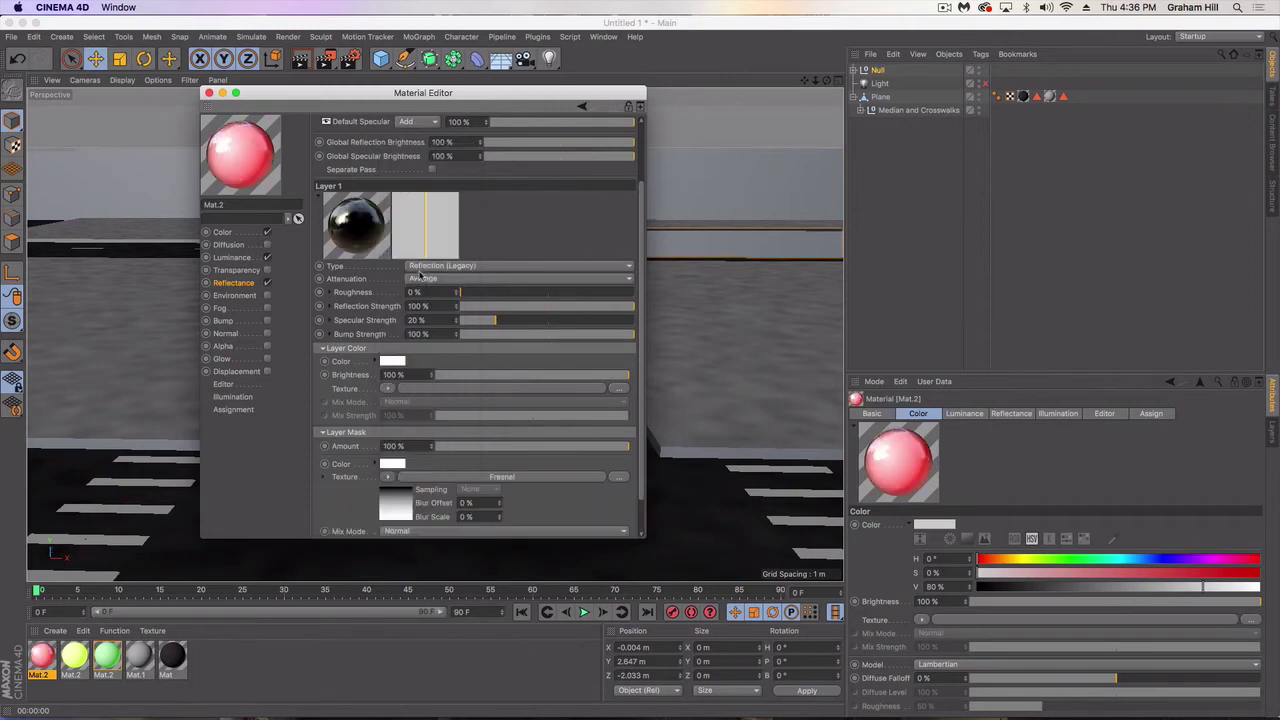
pyautogui.click(208, 93)
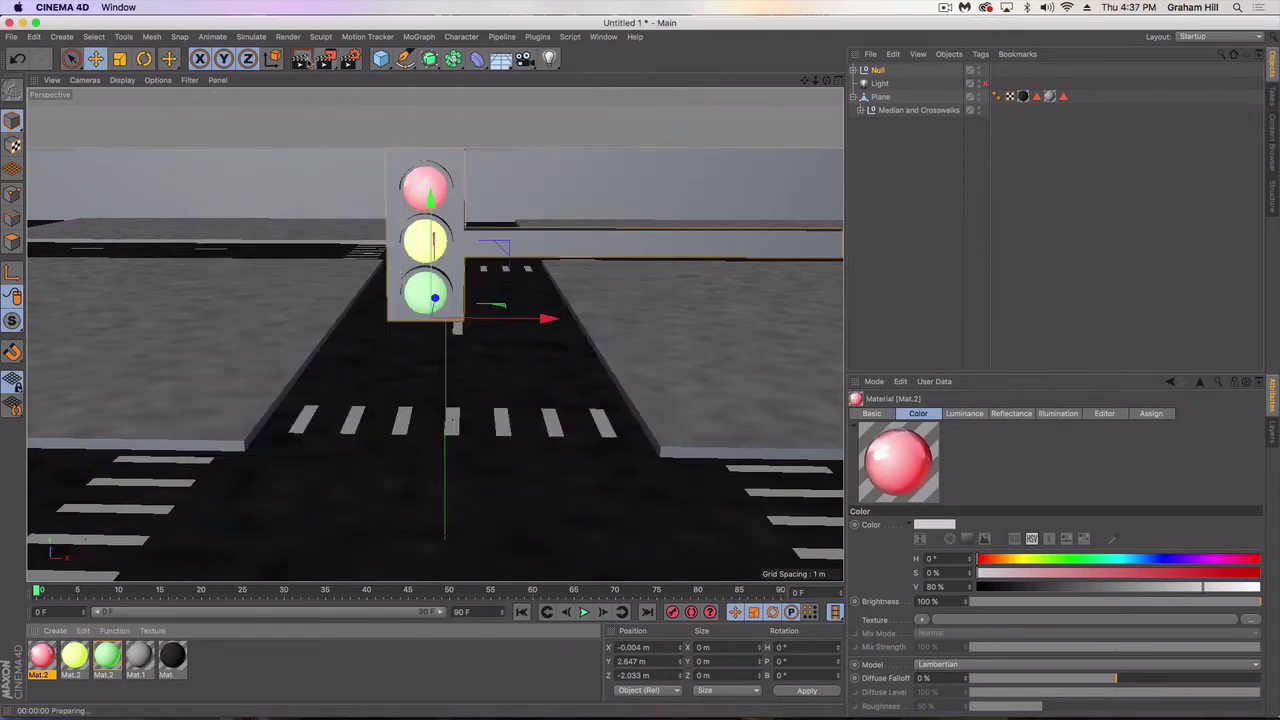
pyautogui.click(302, 59)
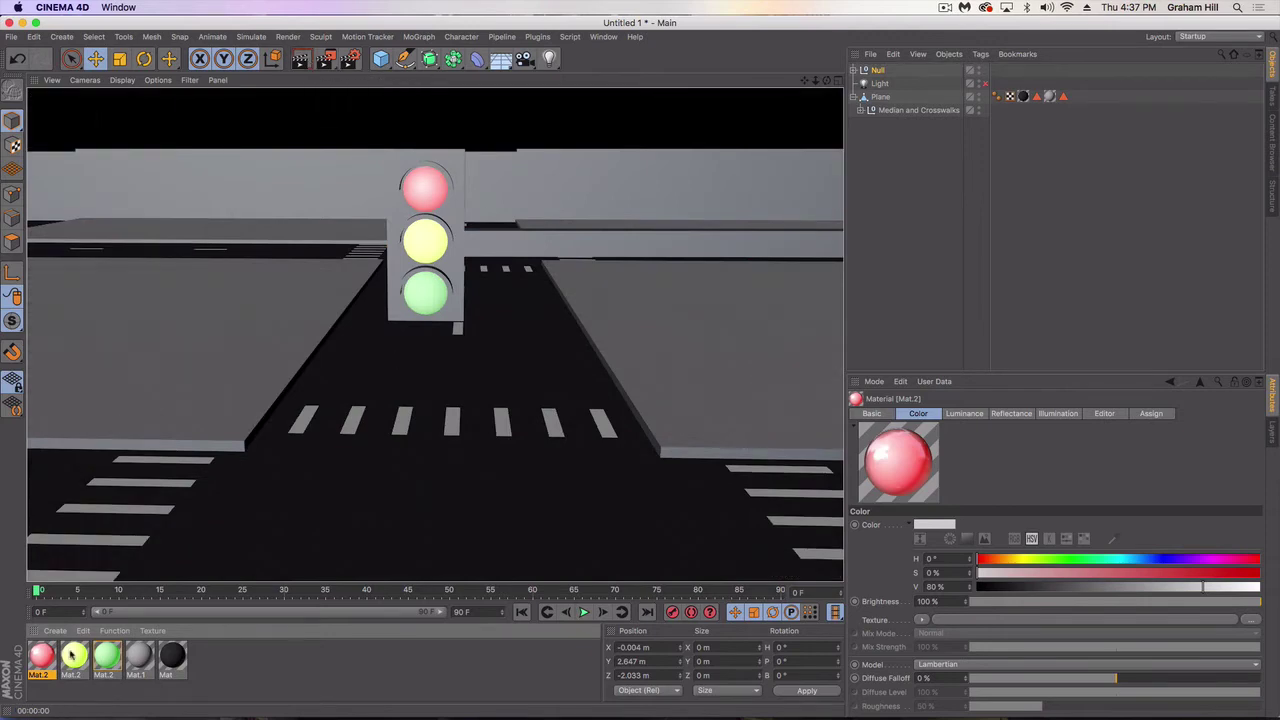
# Give the yellow and green materials the same Fresnel-masked Reflection (Legacy) layer as the red one, and render the view.
pyautogui.doubleClick(74, 655)
pyautogui.click(330, 166)
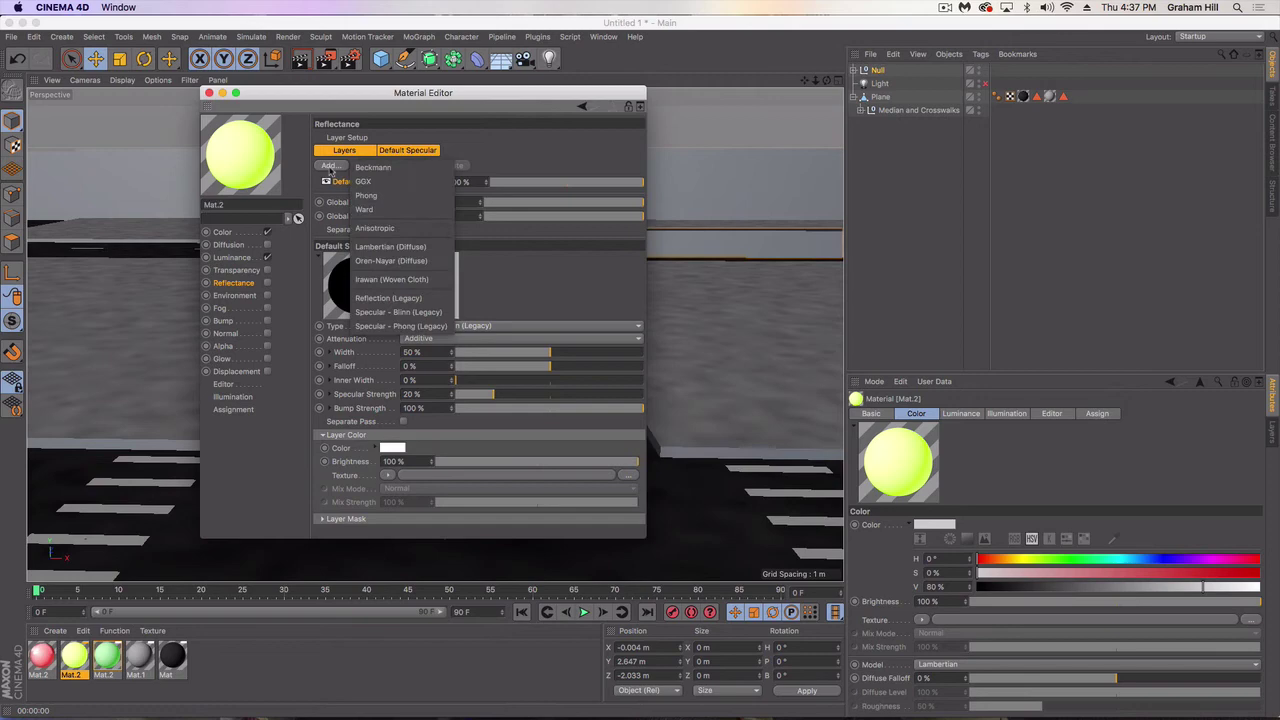
pyautogui.click(386, 303)
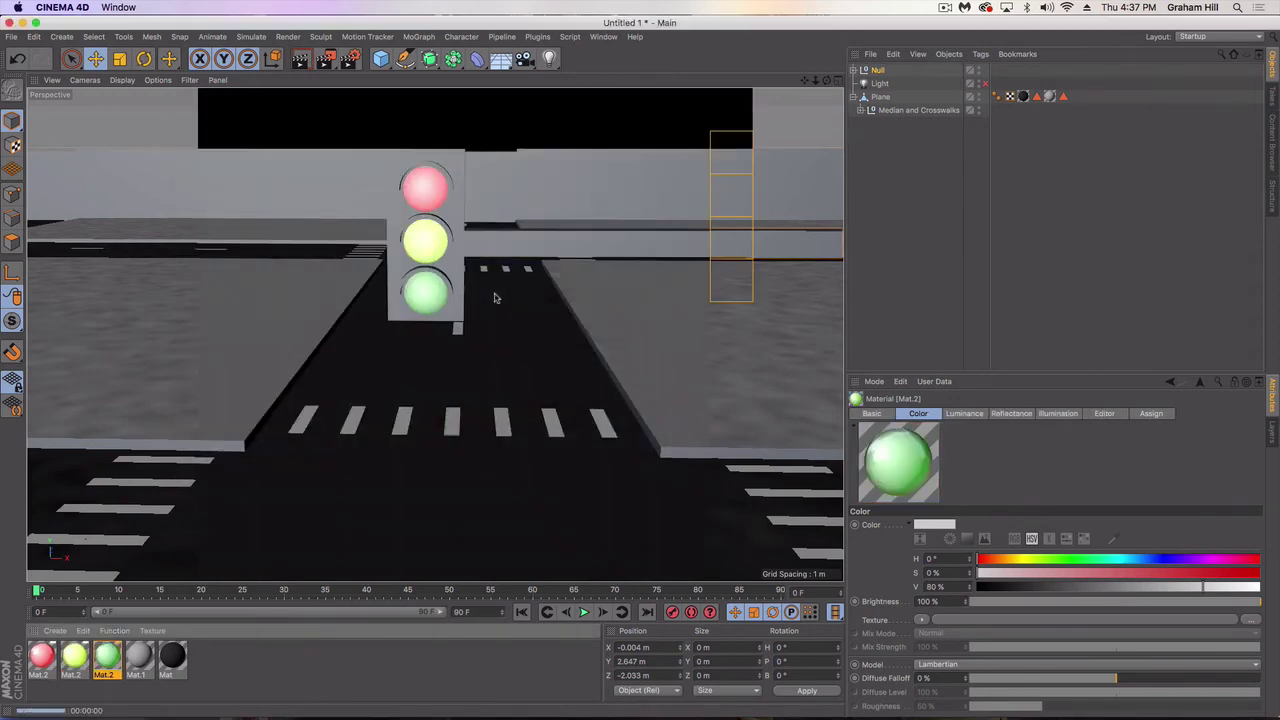
pyautogui.click(509, 346)
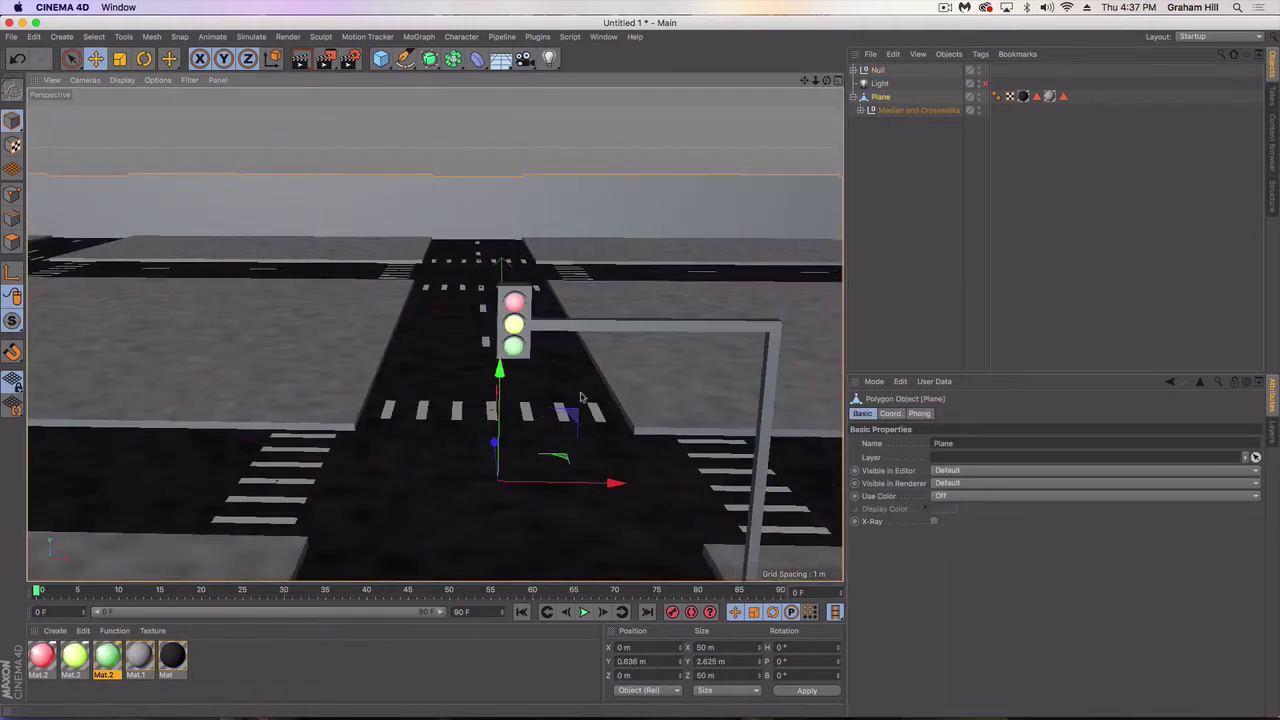
# Duplicate the red material, disable Luminance on the copy, and set its colour to black with V at 0%.
pyautogui.keyDown('alt'); pyautogui.moveTo(583, 393); pyautogui.dragTo(493, 378); pyautogui.keyUp('alt')
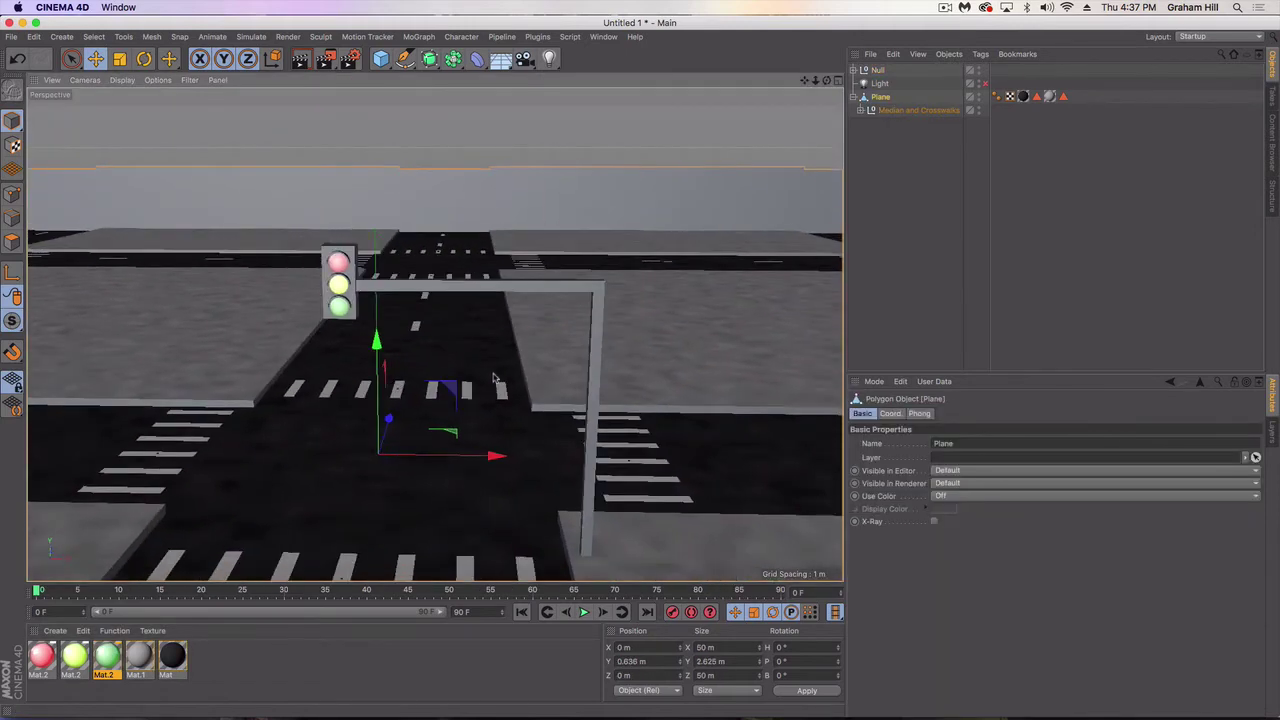
pyautogui.click(270, 651)
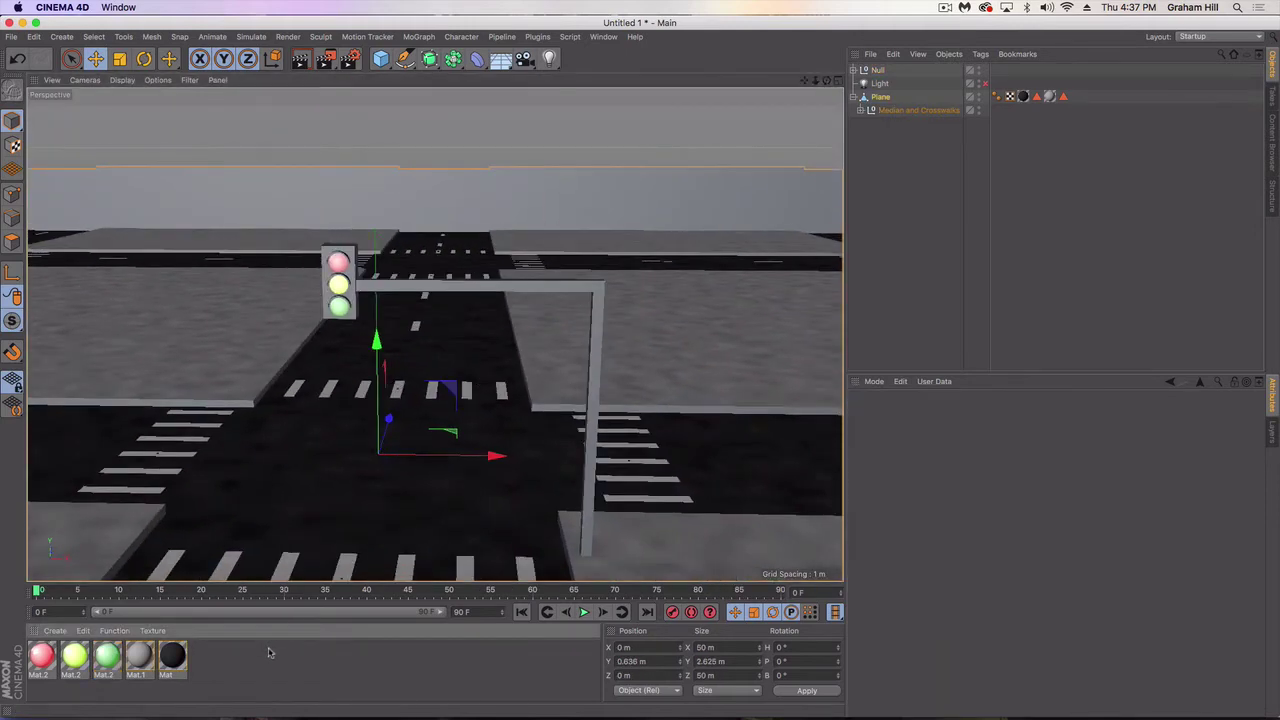
pyautogui.rightClick(44, 622)
pyautogui.click(46, 657)
pyautogui.doubleClick(46, 657)
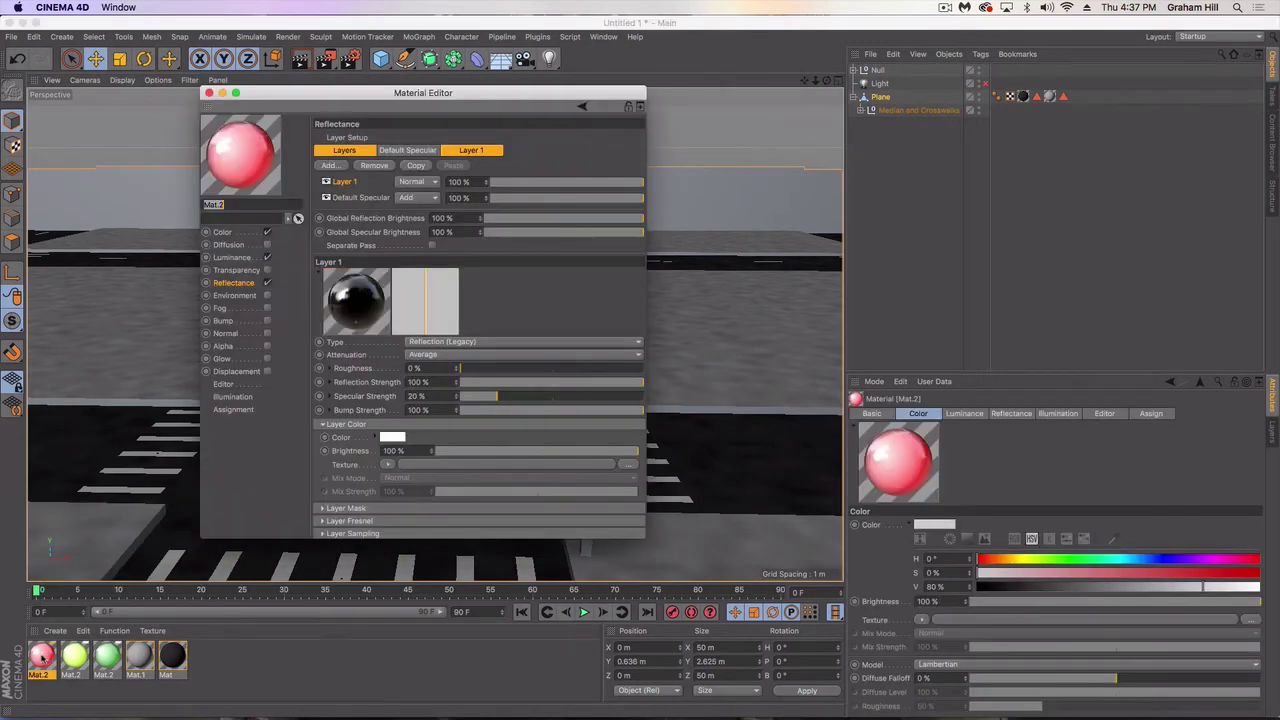
pyautogui.keyDown('ctrl'); pyautogui.moveTo(43, 657); pyautogui.dragTo(228, 682); pyautogui.keyUp('ctrl')
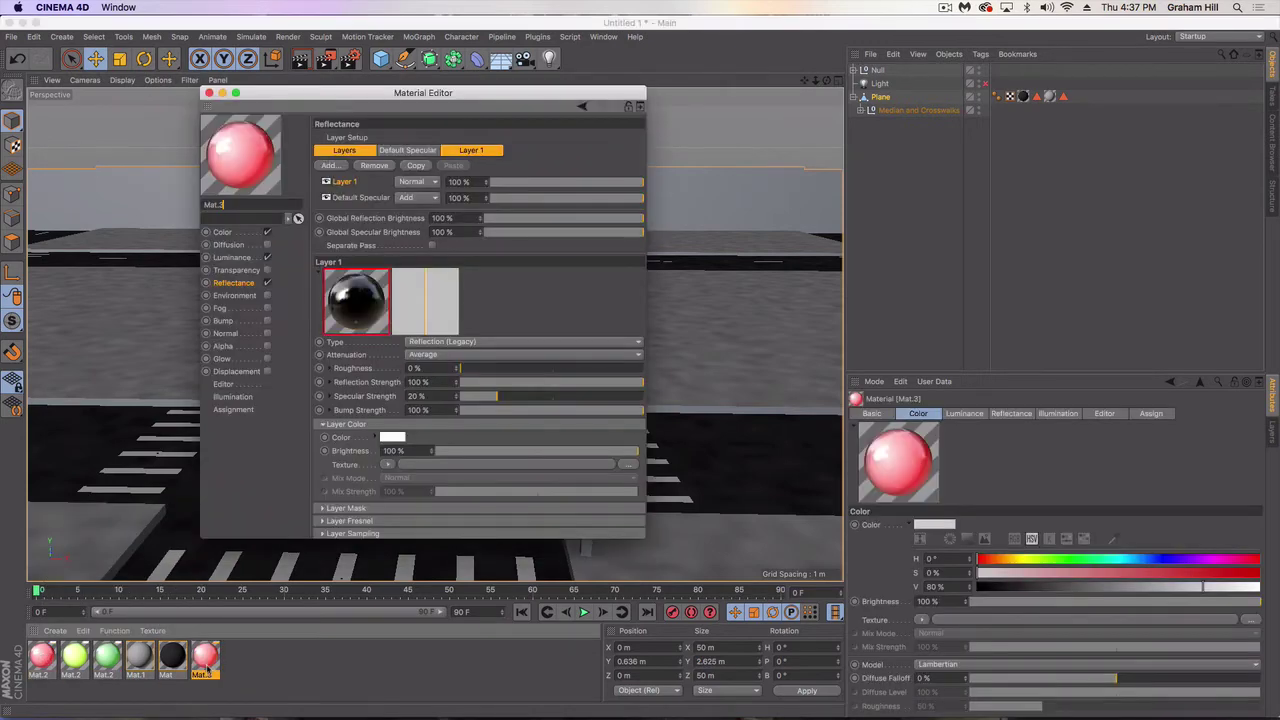
pyautogui.click(242, 258)
pyautogui.click(267, 257)
pyautogui.click(222, 232)
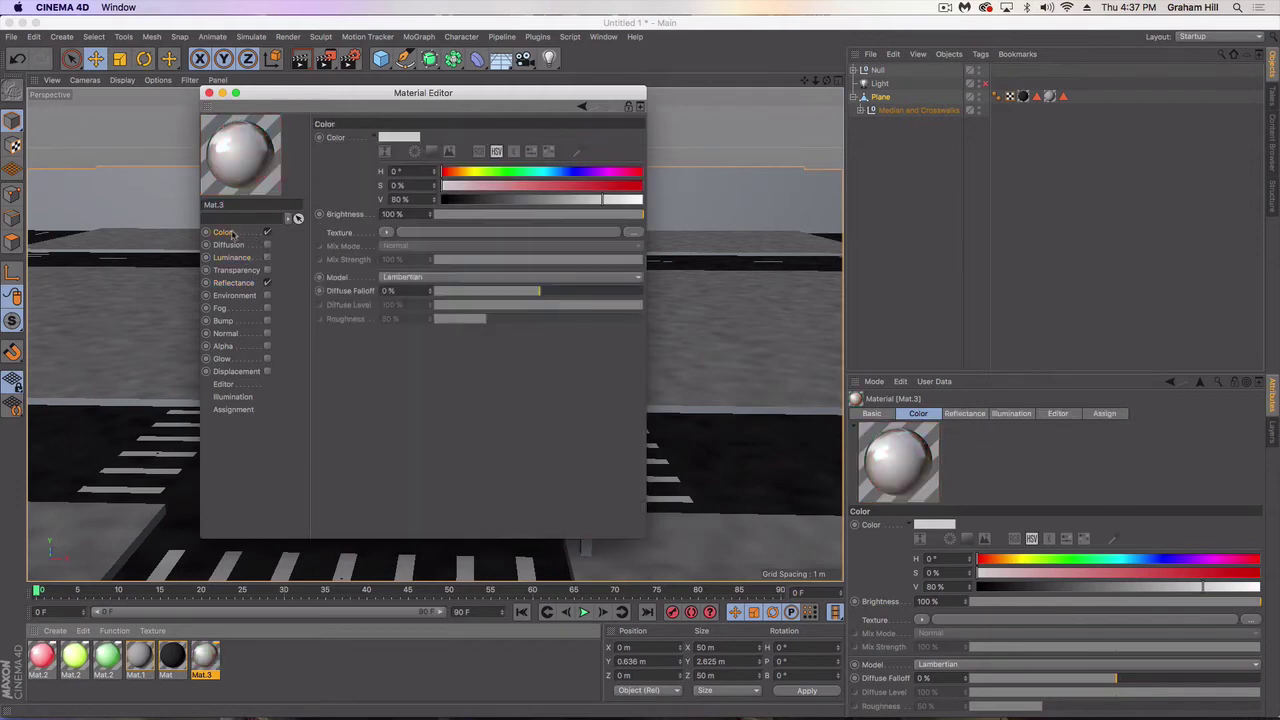
pyautogui.moveTo(449, 199); pyautogui.dragTo(437, 200)
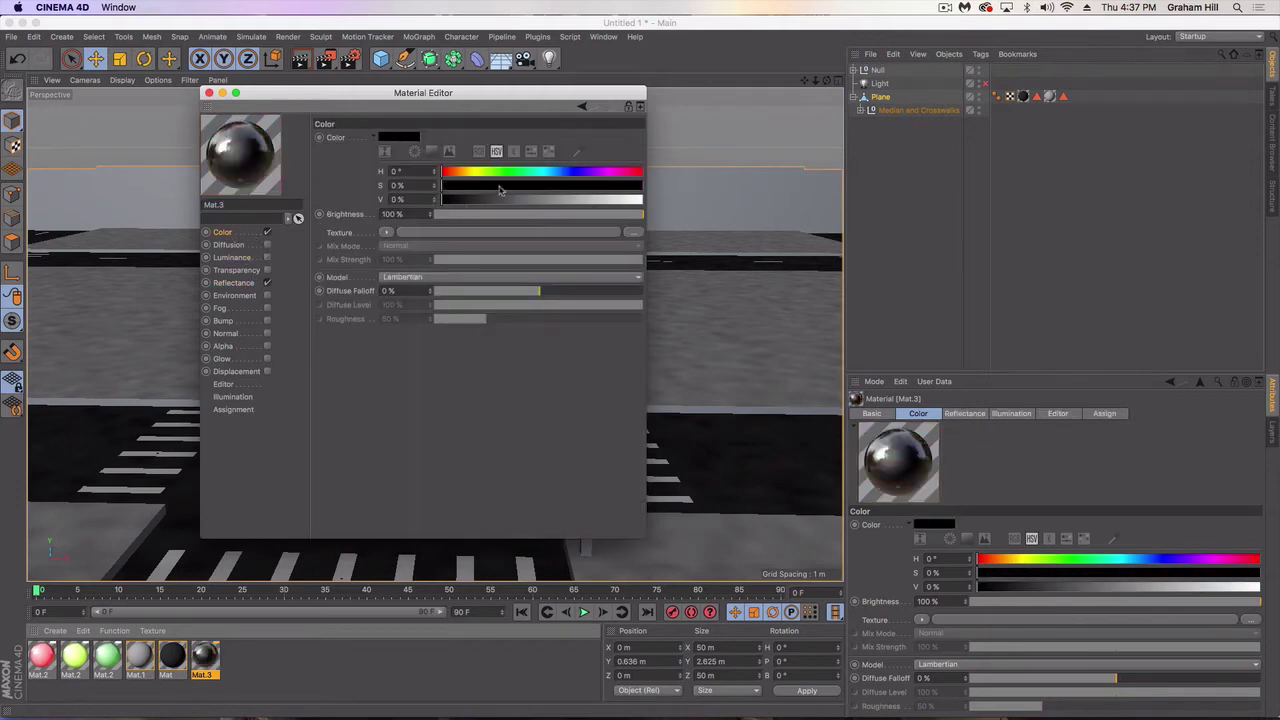
pyautogui.click(208, 93)
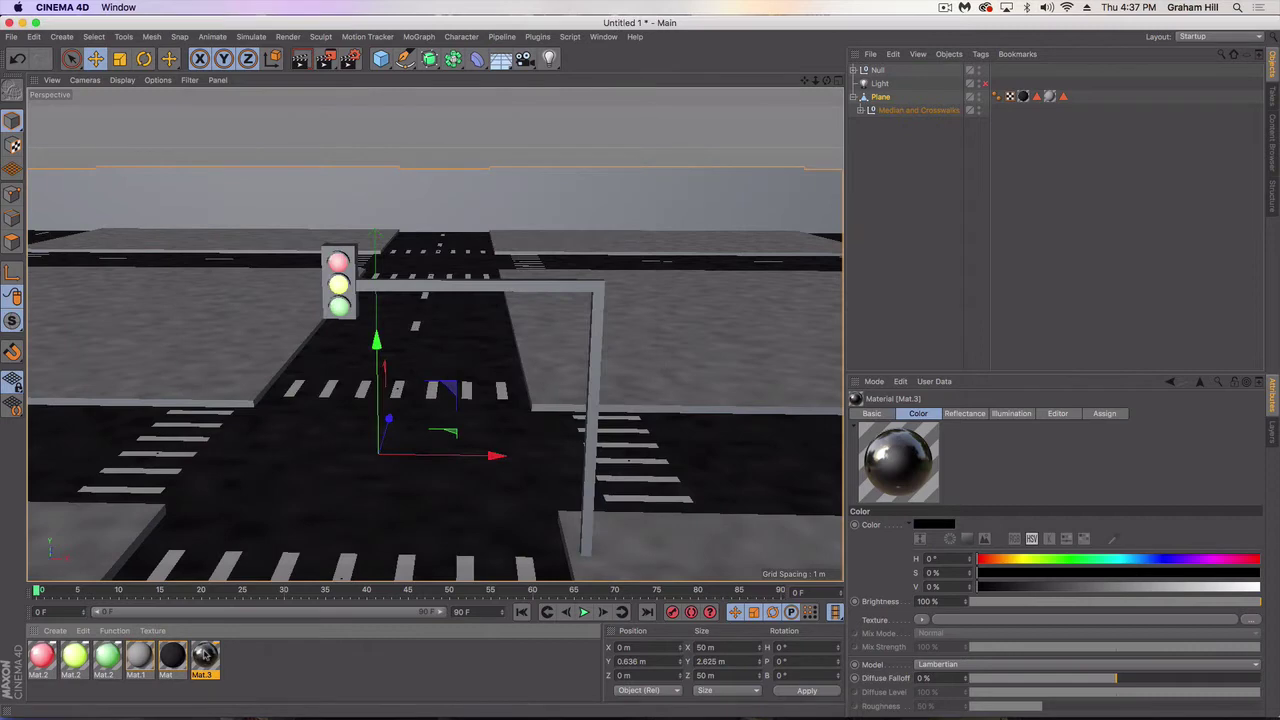
# Apply the black reflective material to the traffic light's housing and pole, and render the view.
pyautogui.moveTo(333, 292); pyautogui.dragTo(335, 298)
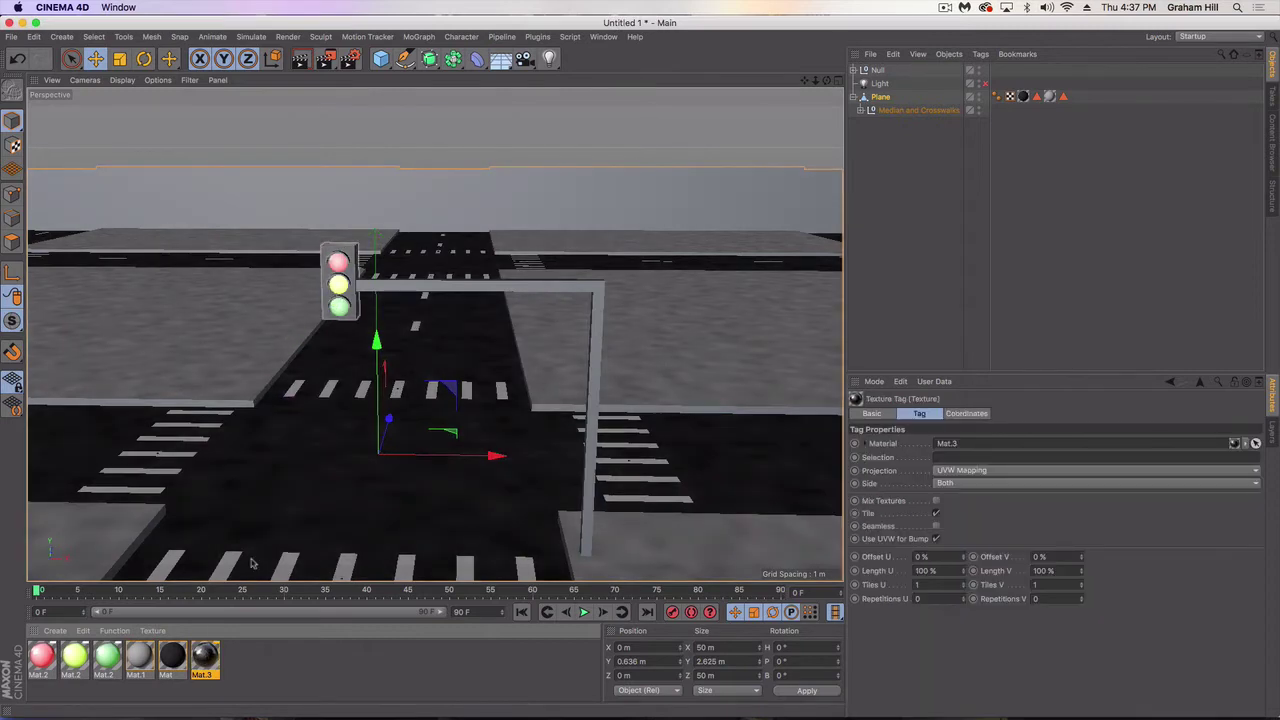
pyautogui.moveTo(425, 322); pyautogui.dragTo(441, 288)
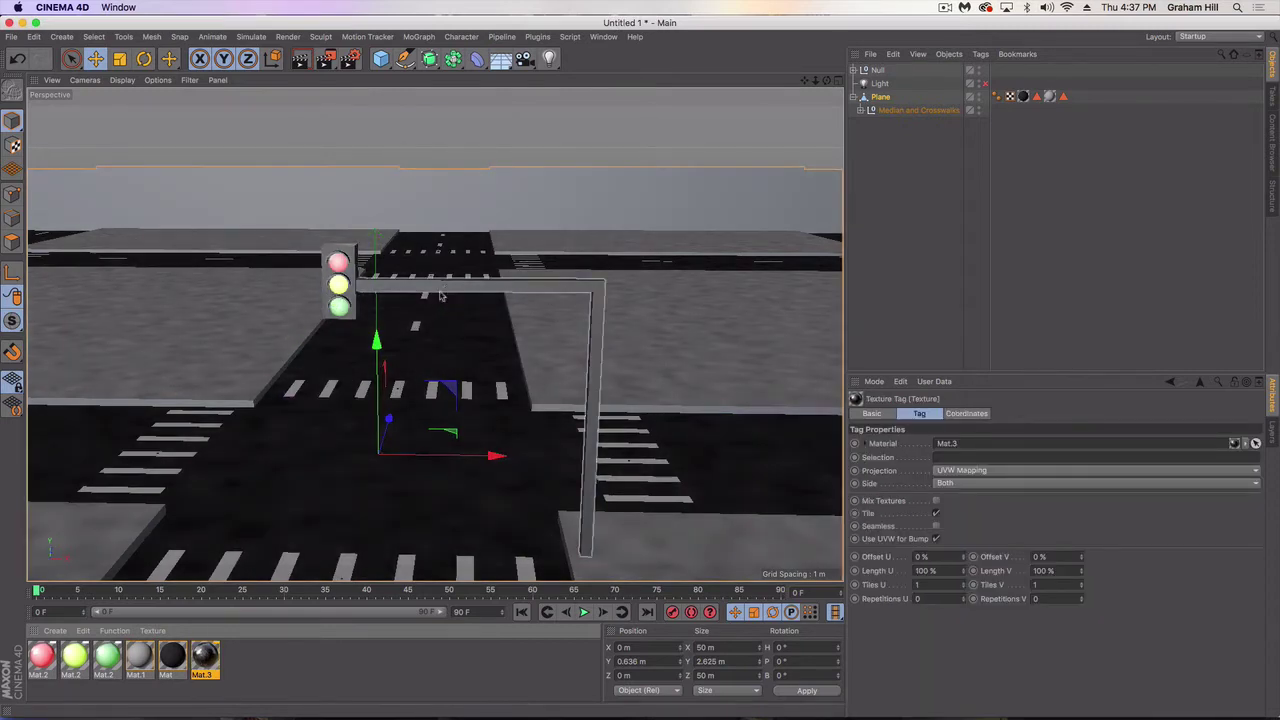
pyautogui.click(301, 58)
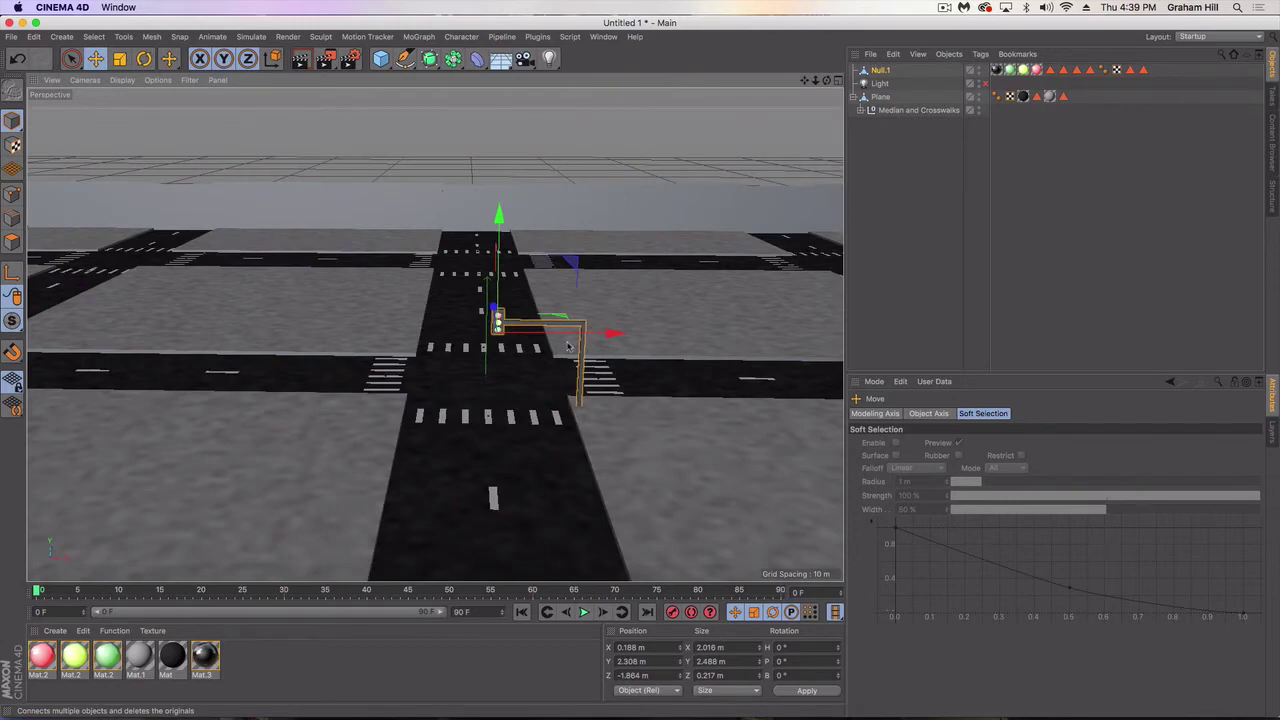
# Duplicate the traffic light, rotate the copy to a heading of -90°, and place it at the next intersection corner, about X -1.89 m, Z -0.66 m.
pyautogui.scroll(1, 511, 379)
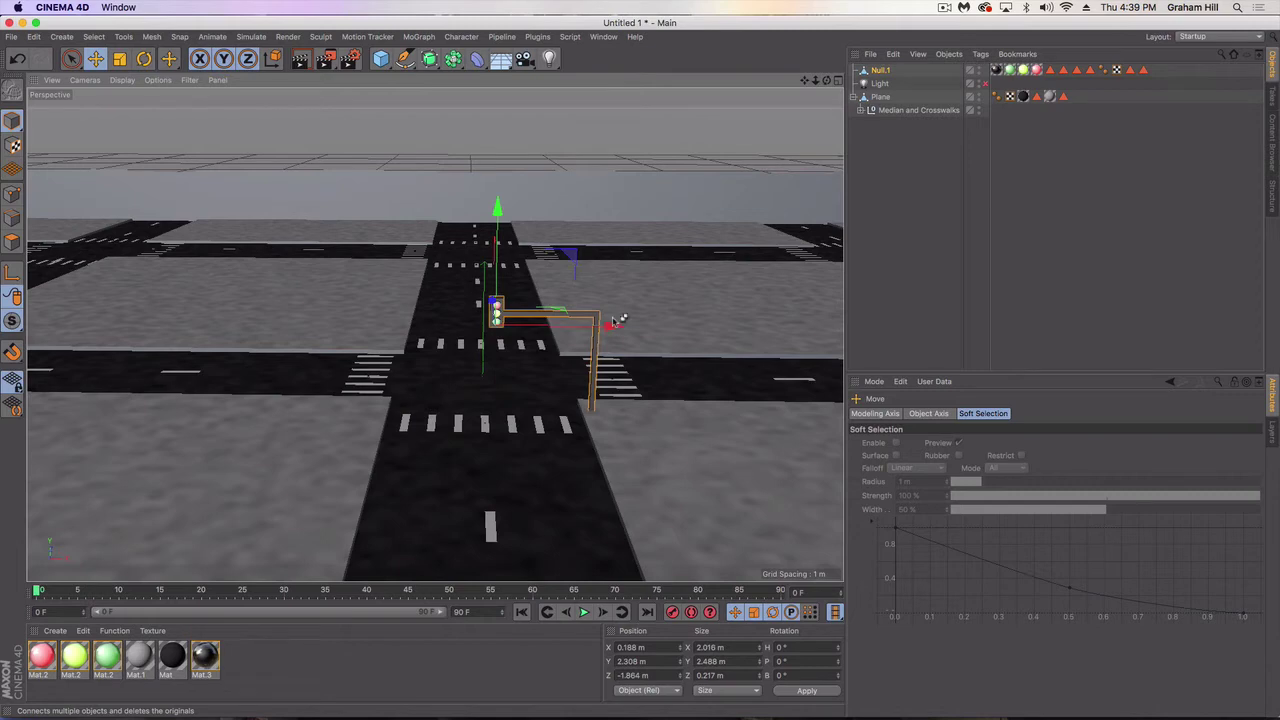
pyautogui.keyDown('ctrl'); pyautogui.moveTo(613, 325); pyautogui.dragTo(391, 309); pyautogui.keyUp('ctrl')
pyautogui.press('r')
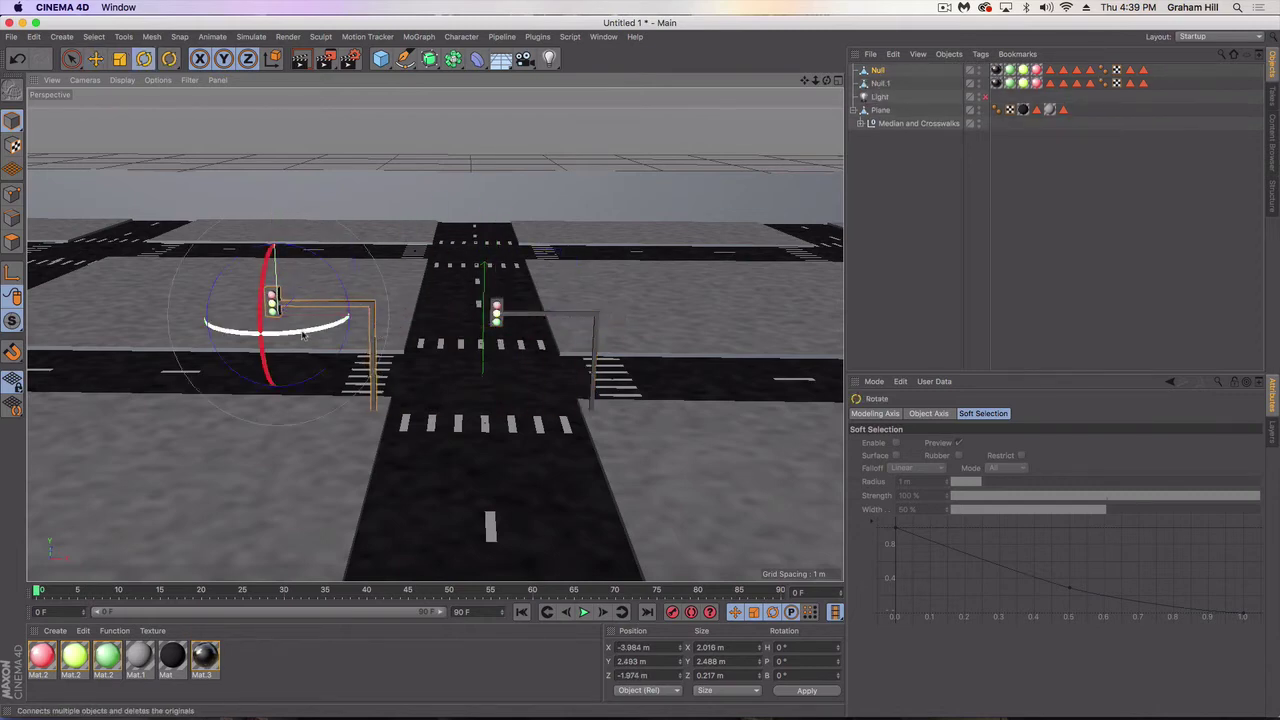
pyautogui.moveTo(303, 338); pyautogui.dragTo(140, 332)
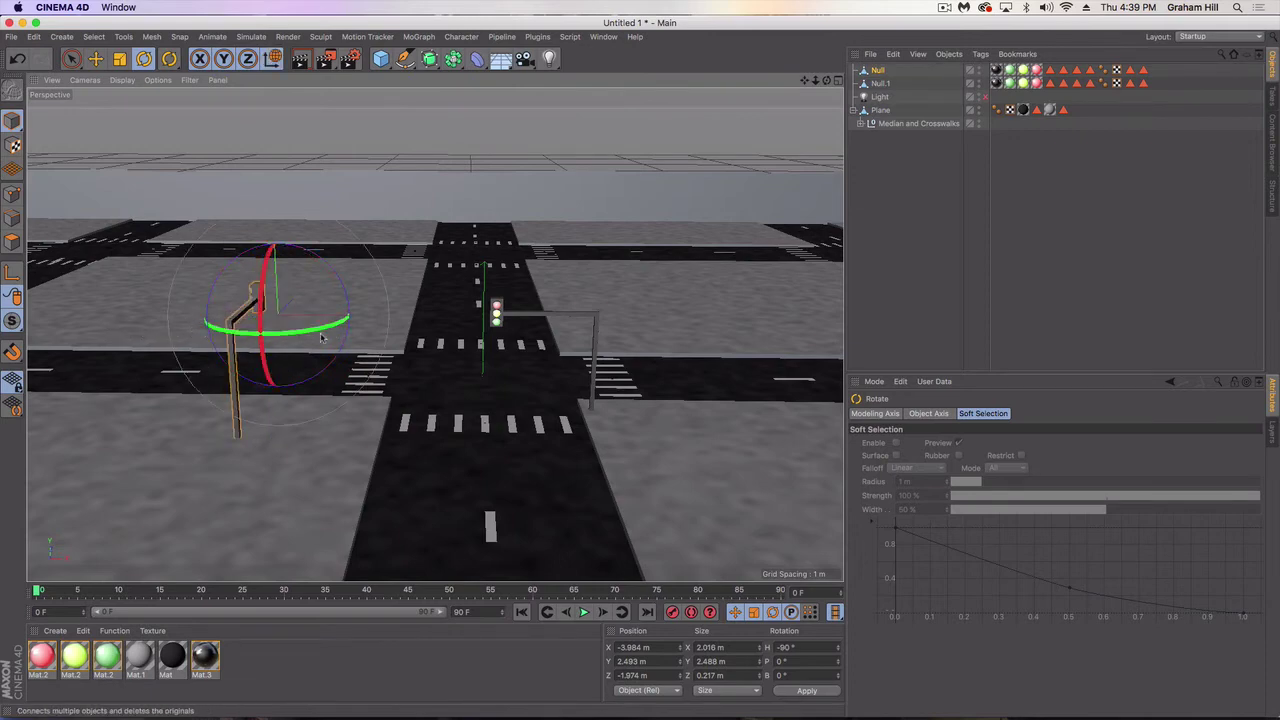
pyautogui.press('e')
pyautogui.moveTo(390, 318); pyautogui.dragTo(492, 318)
pyautogui.moveTo(380, 360); pyautogui.dragTo(576, 404)
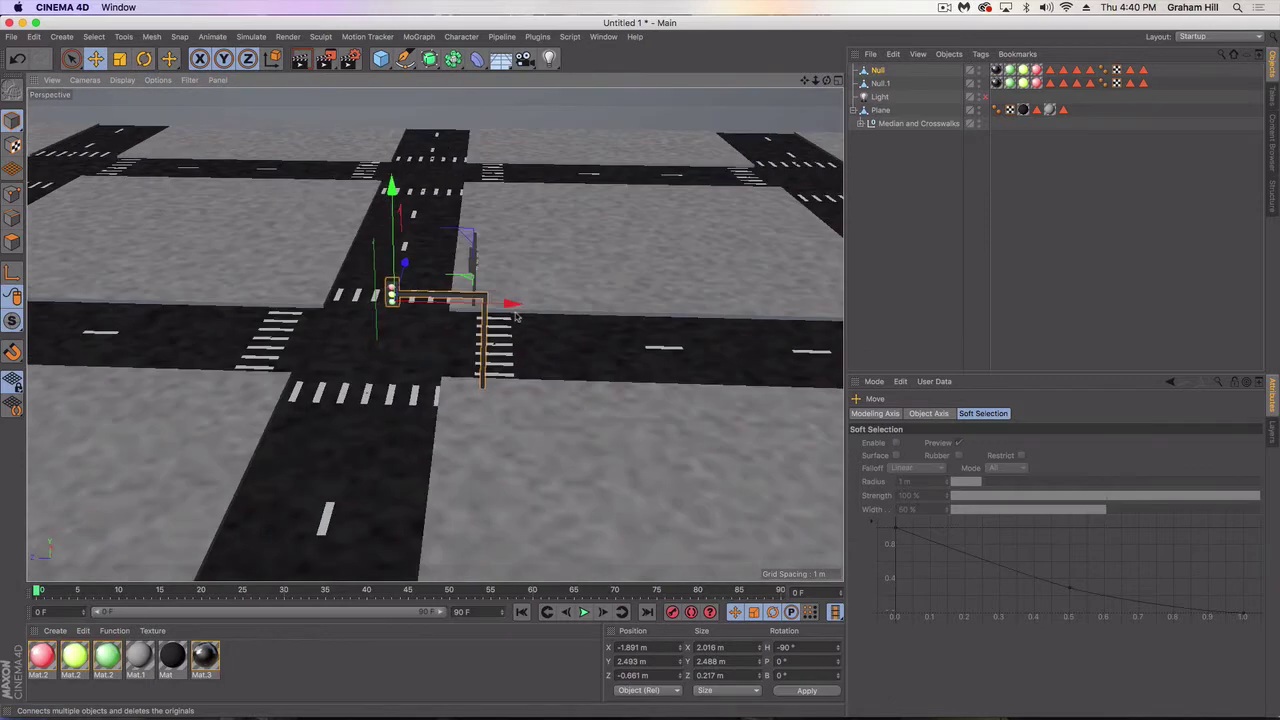
# Duplicate the rotated traffic light, turn the new copy to a heading of -180°, and place it at about X -0.45 m, Z 1.48 m.
pyautogui.moveTo(512, 305); pyautogui.dragTo(112, 318)
pyautogui.press('r')
pyautogui.press('e')
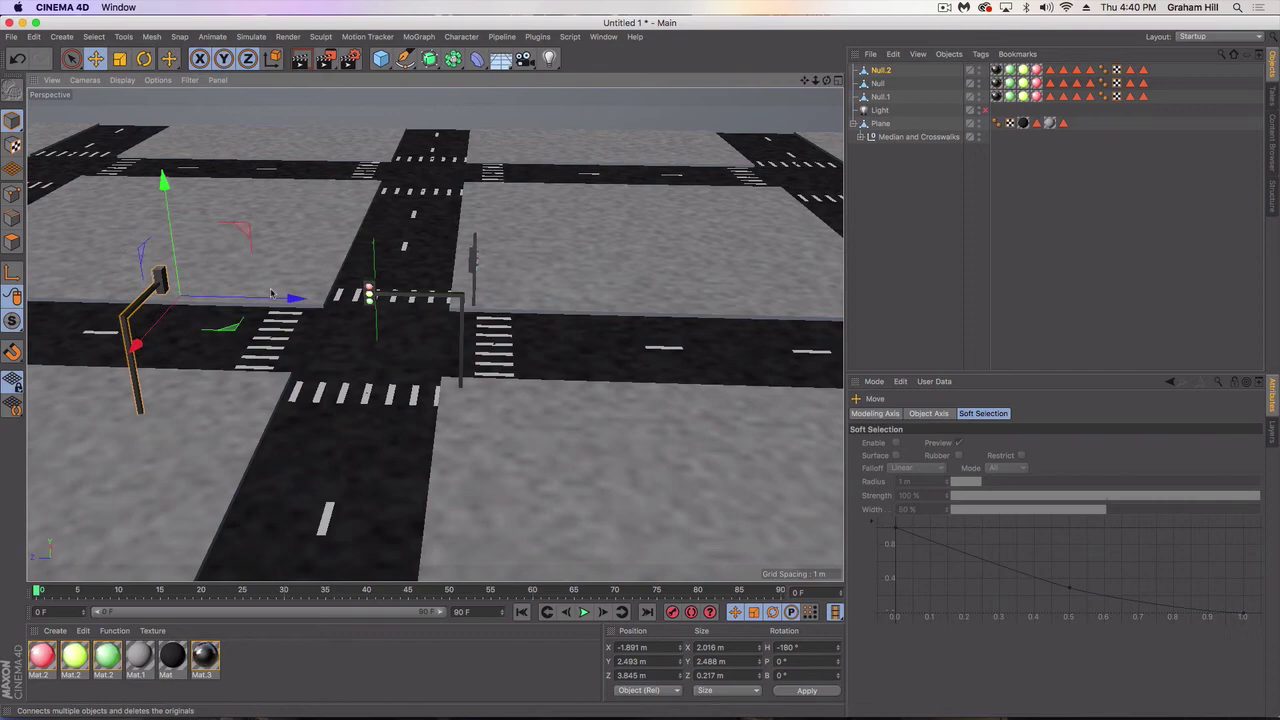
pyautogui.moveTo(300, 304); pyautogui.dragTo(422, 317)
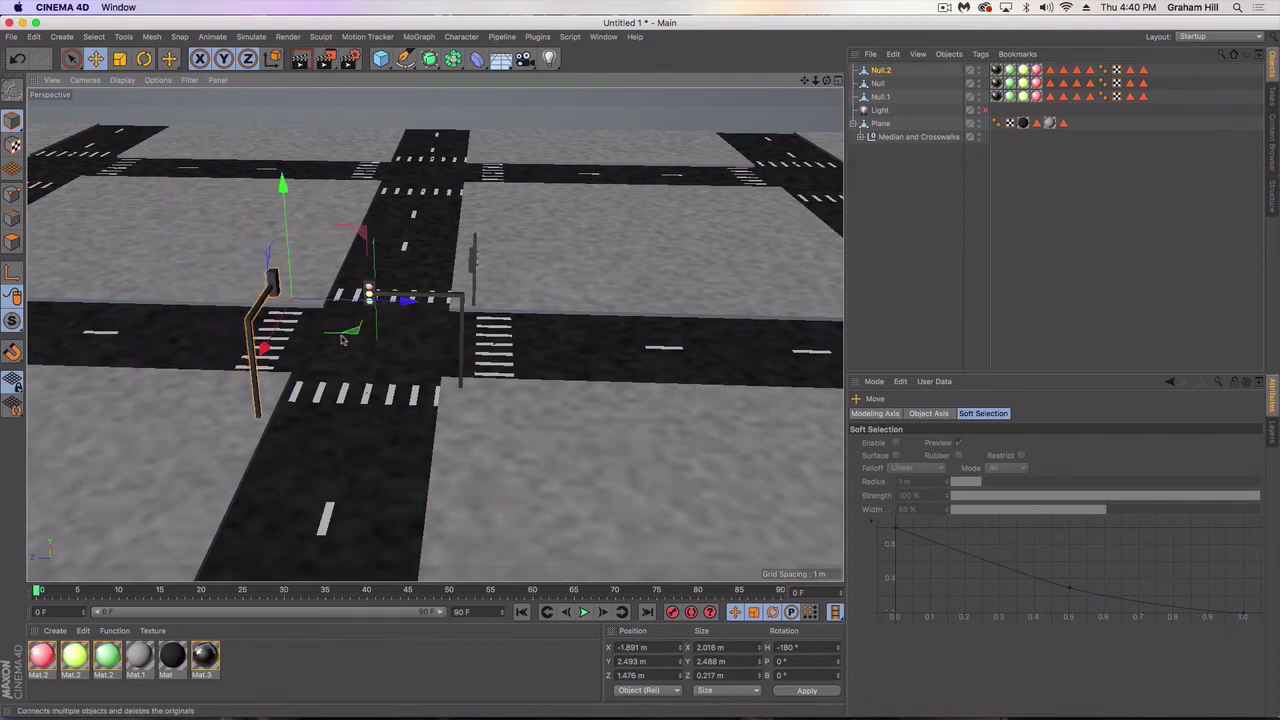
pyautogui.moveTo(271, 351); pyautogui.dragTo(514, 354)
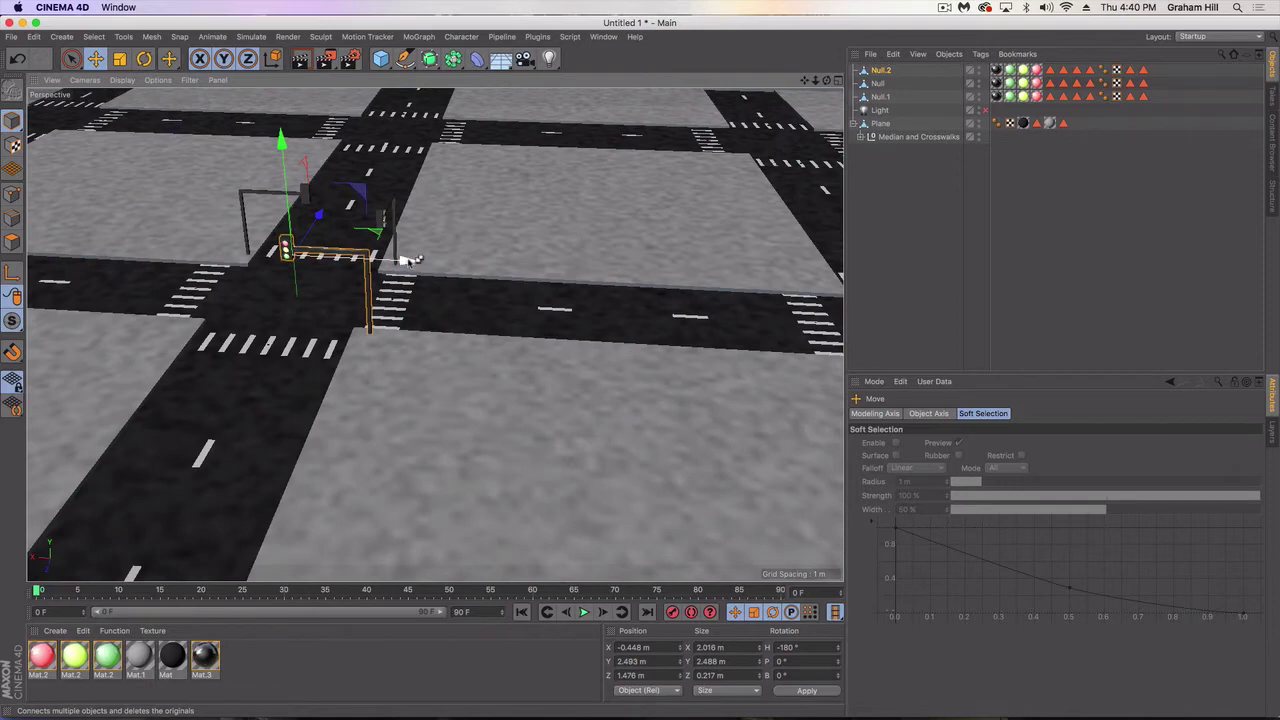
# Make a fourth traffic light with a heading of -270° and place it at the remaining corner, about X 1.83 m, Z 0.39 m.
pyautogui.keyDown('ctrl'); pyautogui.moveTo(400, 257); pyautogui.dragTo(310, 268); pyautogui.keyUp('ctrl')
pyautogui.press('r')
pyautogui.press('e')
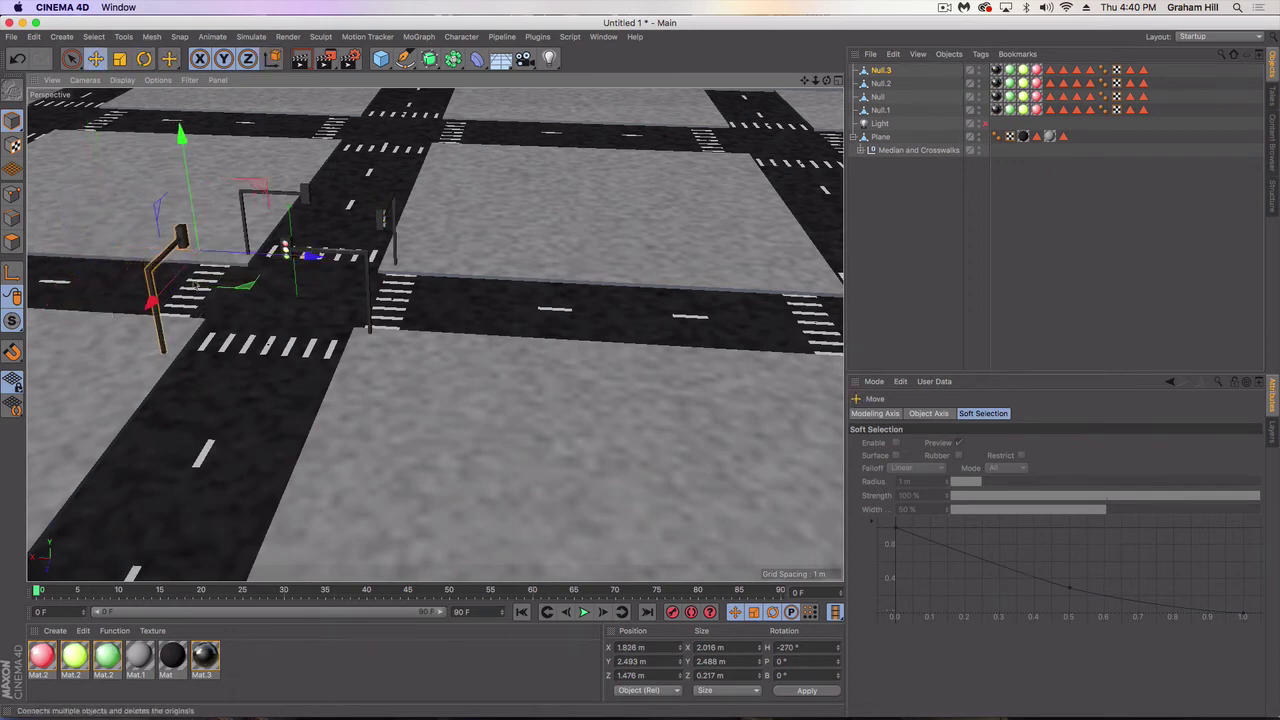
pyautogui.moveTo(168, 302); pyautogui.dragTo(224, 290)
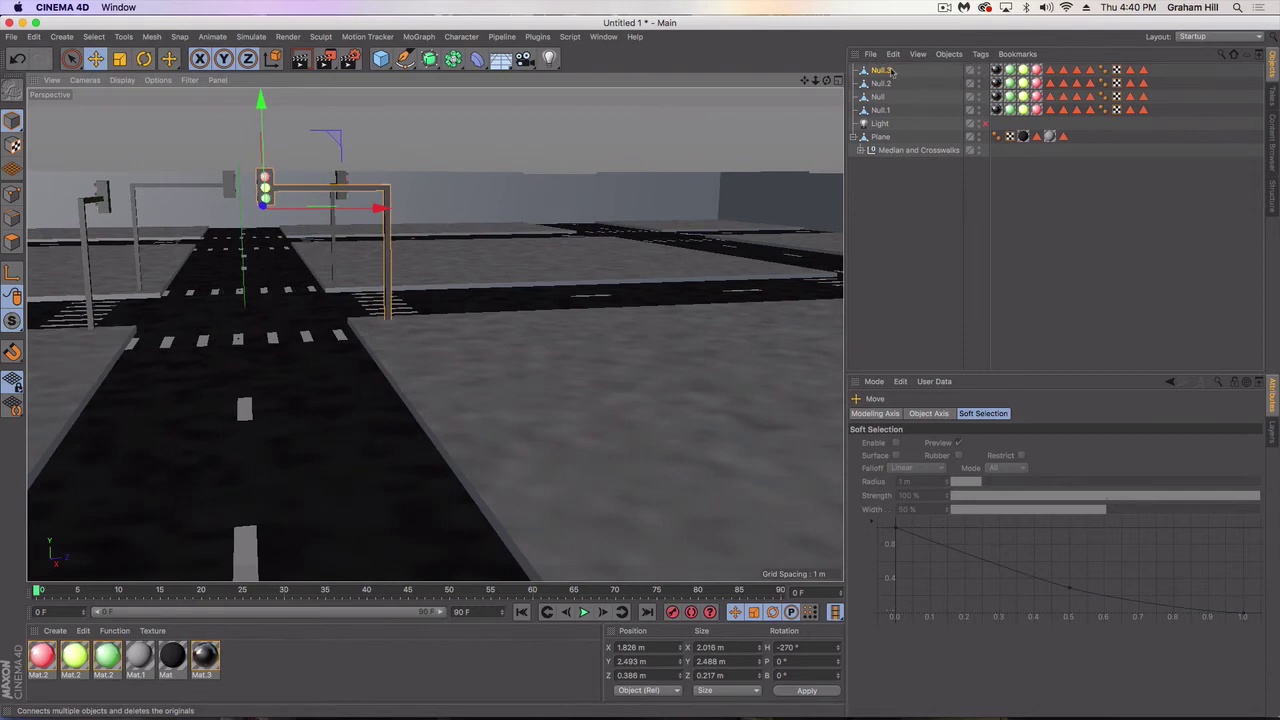
# Group the four traffic lights of the intersection under one null.
pyautogui.keyDown('shift'); pyautogui.click(880, 110); pyautogui.keyUp('shift')
pyautogui.rightClick(881, 112)
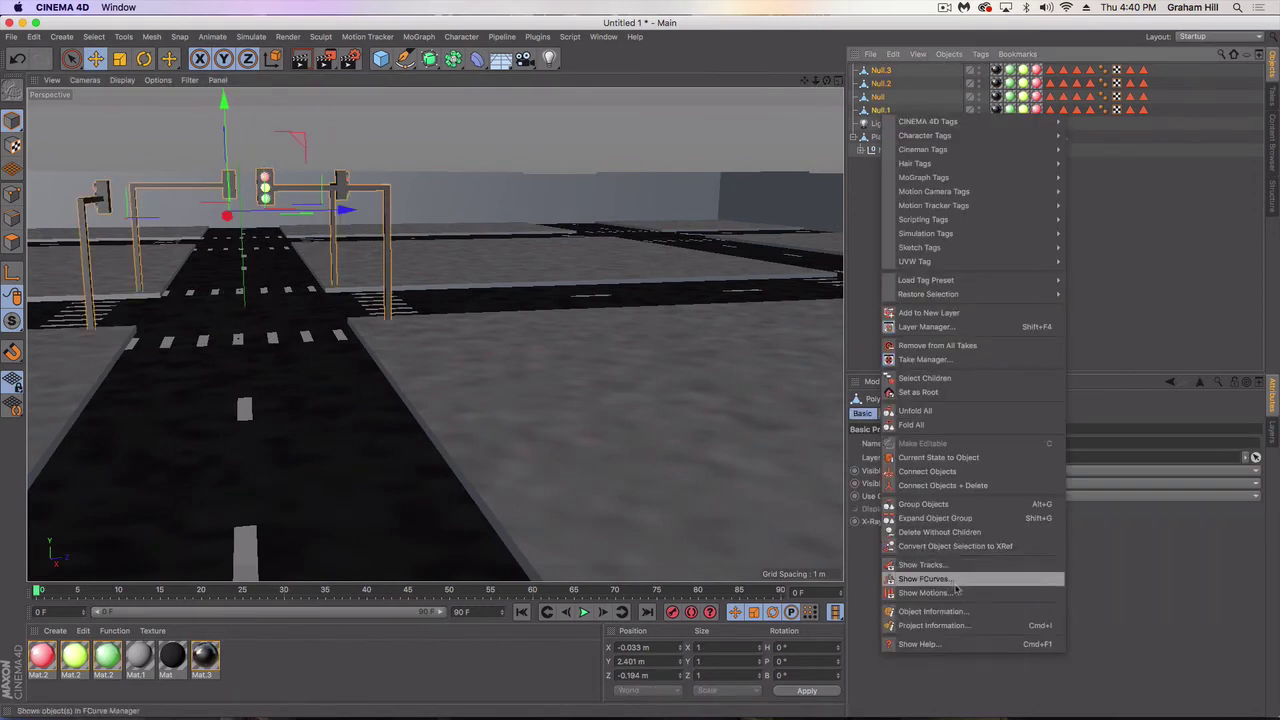
pyautogui.click(953, 506)
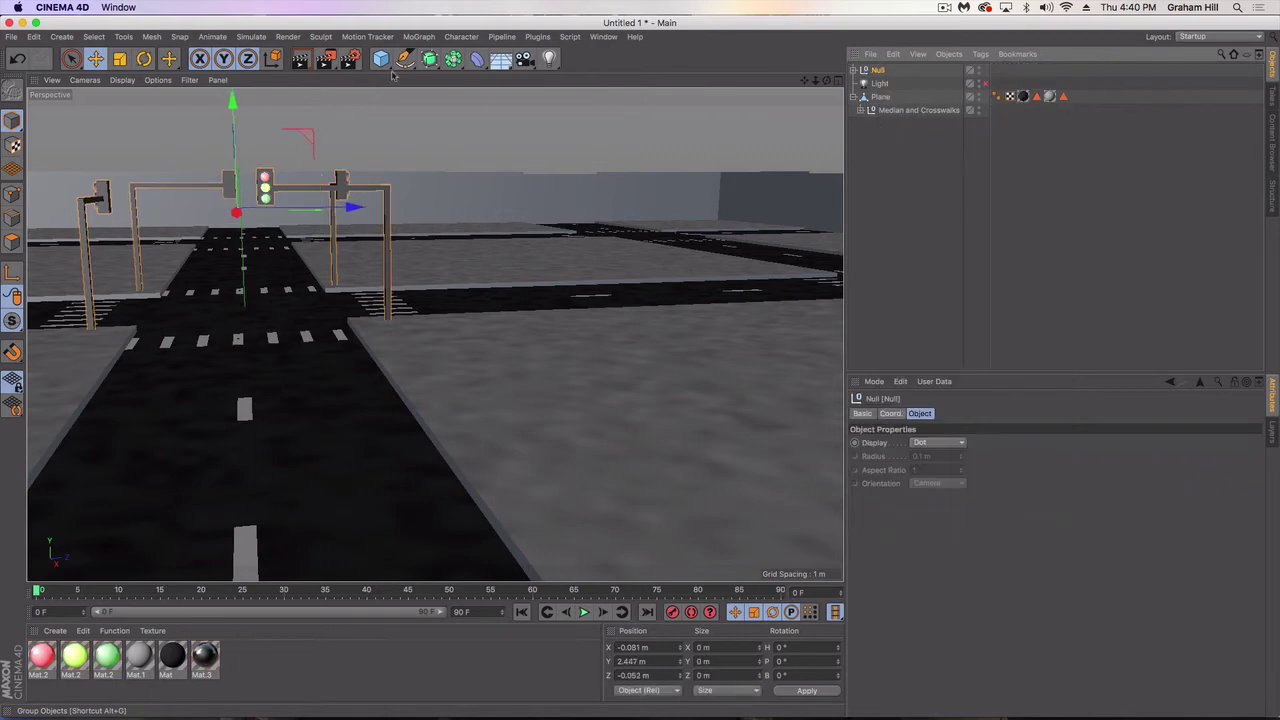
# Add a MoGraph Cloner and make the traffic light group its child.
pyautogui.click(418, 37)
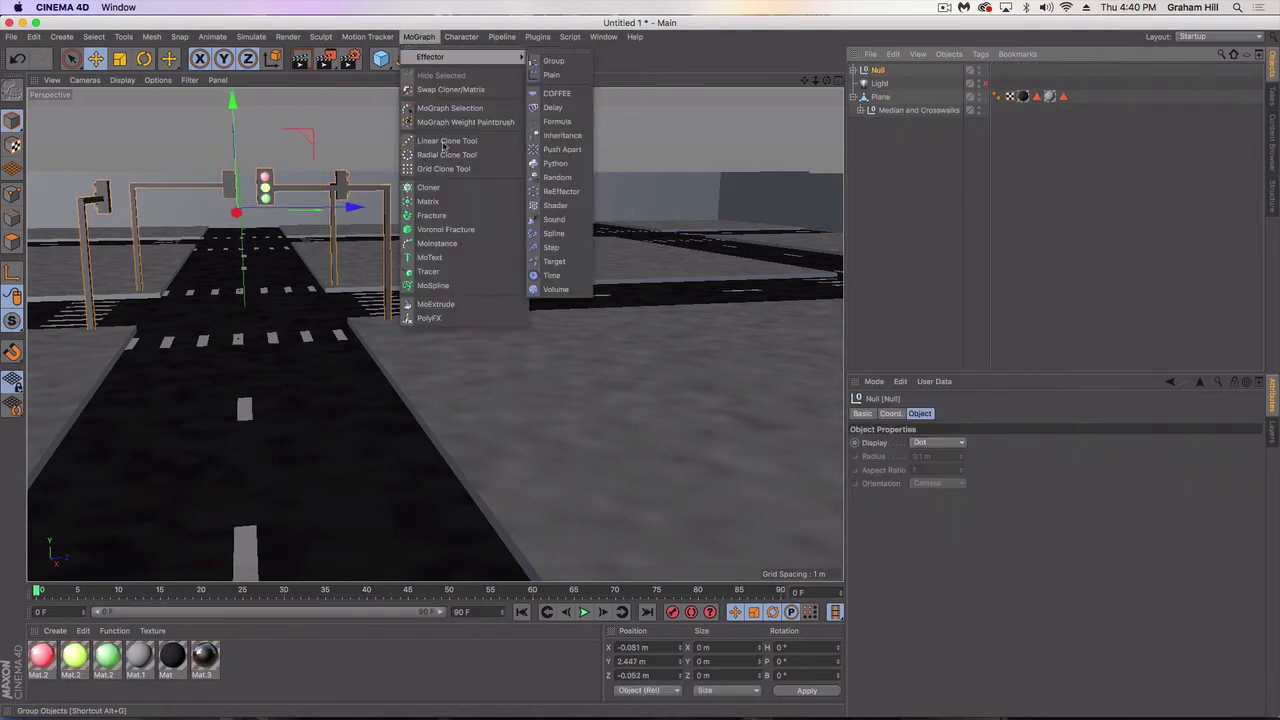
pyautogui.click(430, 189)
pyautogui.keyDown('alt'); pyautogui.moveTo(403, 226); pyautogui.dragTo(733, 139); pyautogui.keyUp('alt')
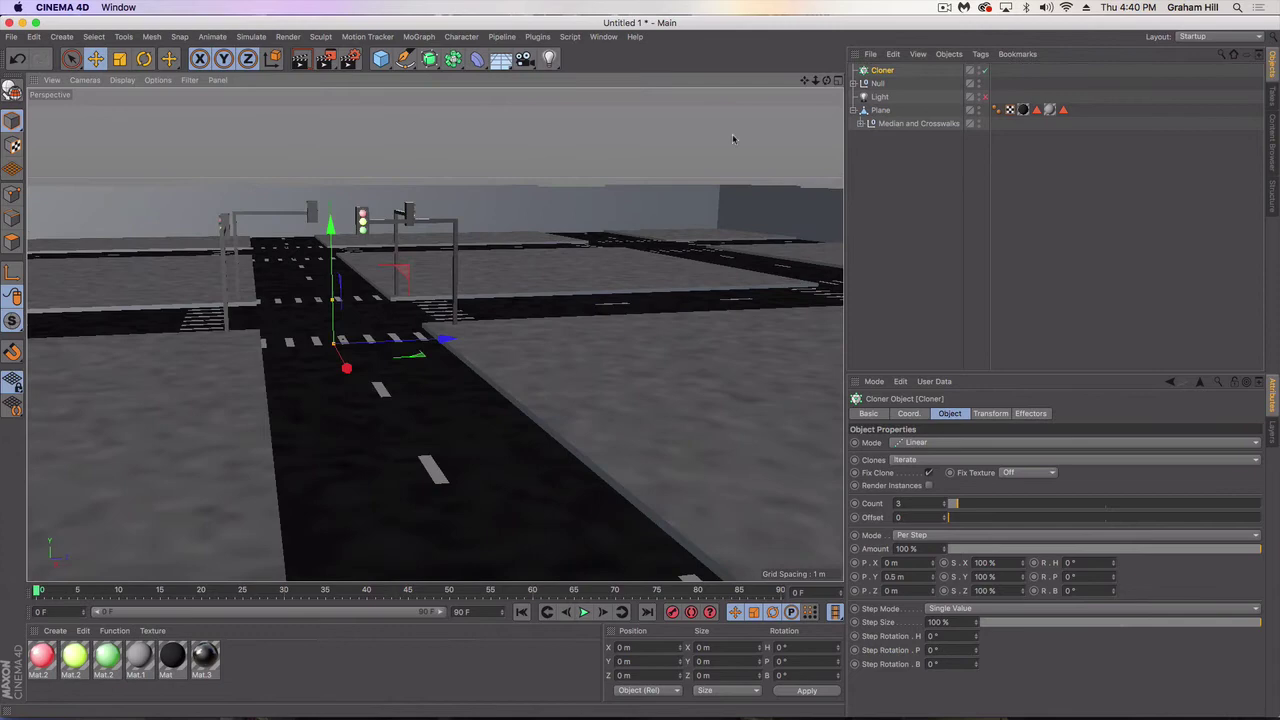
pyautogui.moveTo(866, 85); pyautogui.dragTo(882, 72)
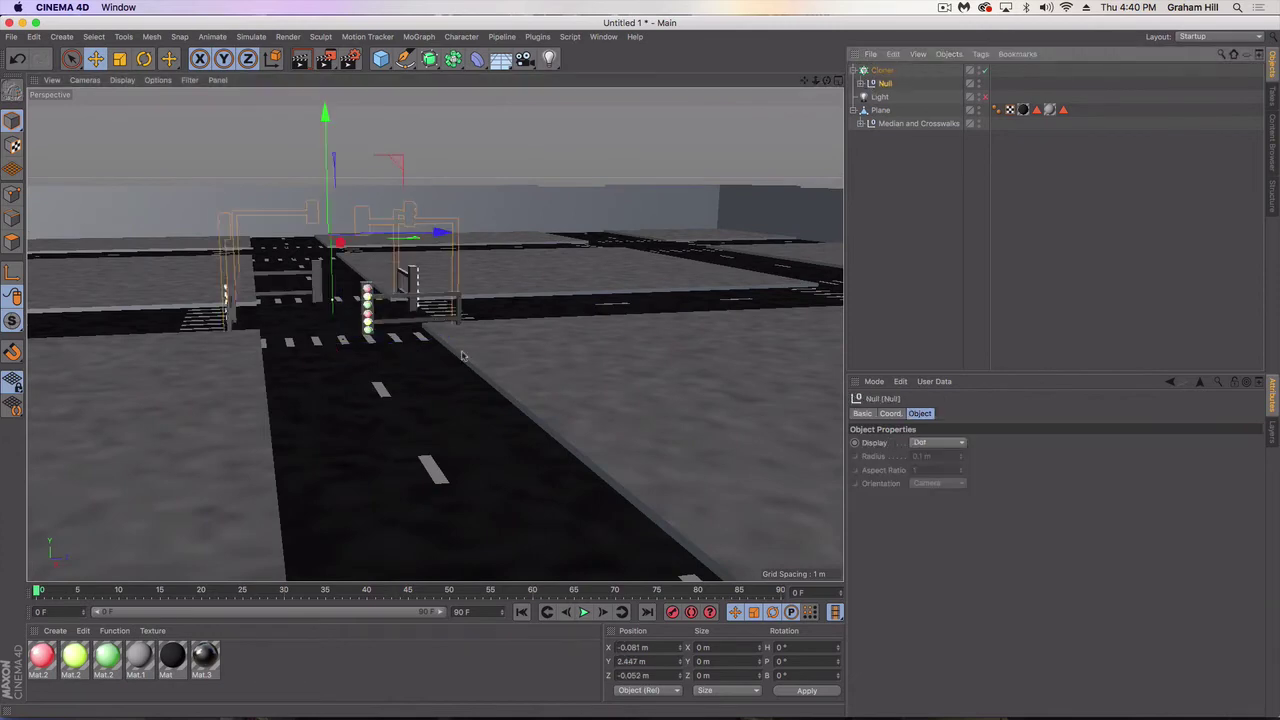
pyautogui.scroll(-3, 392, 337)
pyautogui.keyDown('alt'); pyautogui.moveTo(392, 336); pyautogui.dragTo(386, 355); pyautogui.keyUp('alt')
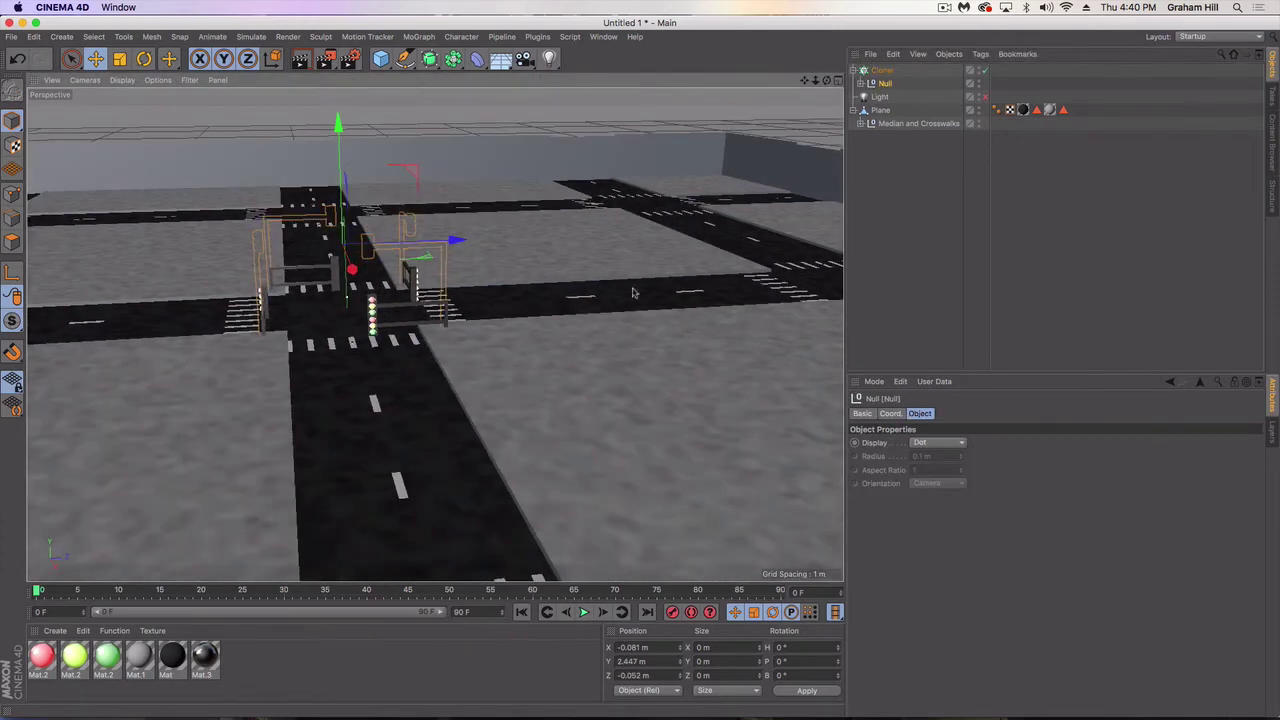
# Set the cloner to Grid Array mode with an X size of 22 m.
pyautogui.click(882, 71)
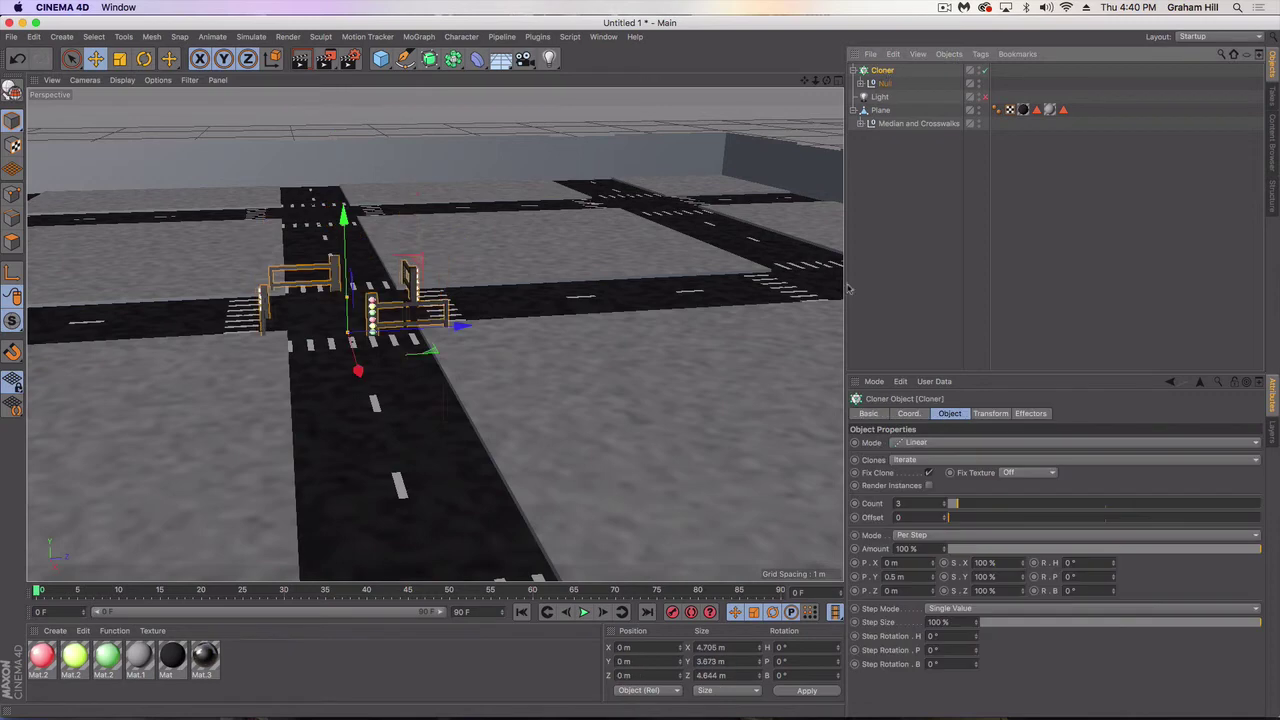
pyautogui.click(928, 443)
pyautogui.click(920, 487)
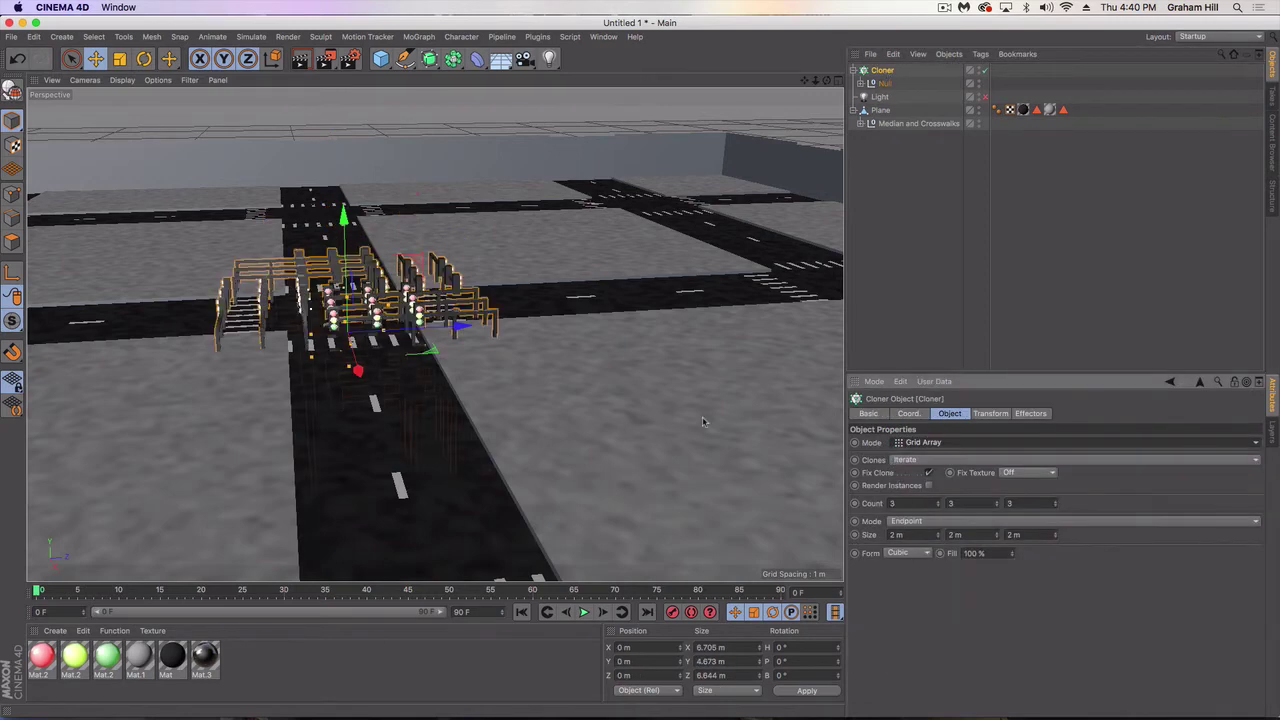
pyautogui.moveTo(940, 535); pyautogui.dragTo(940, 533)
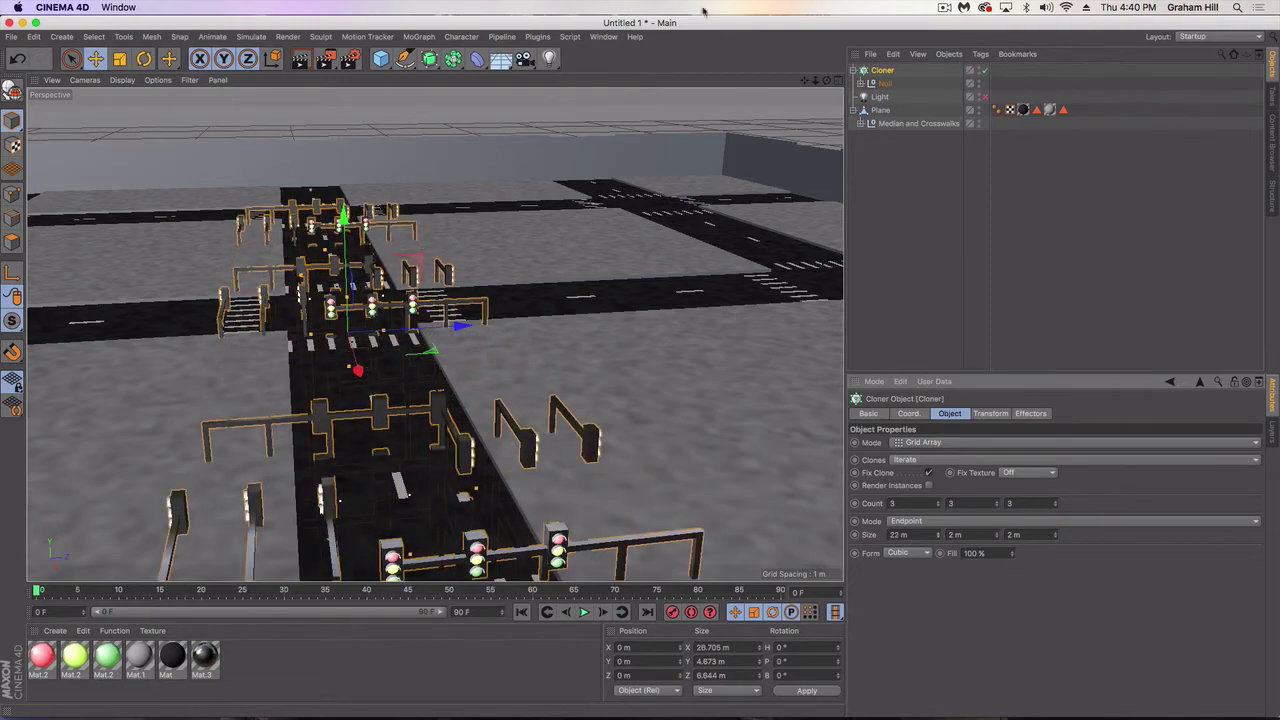
# Set the cloner's Y and Z counts to 1 and raise it to about Y 2.09 m.
pyautogui.scroll(-6, 550, 226)
pyautogui.moveTo(551, 268)
pyautogui.keyDown('alt'); pyautogui.mouseDown()
pyautogui.moveTo(546, 302)
pyautogui.moveTo(759, 443)
pyautogui.mouseUp(); pyautogui.keyUp('alt')
pyautogui.scroll(-3, 545, 298)
pyautogui.click(997, 506)
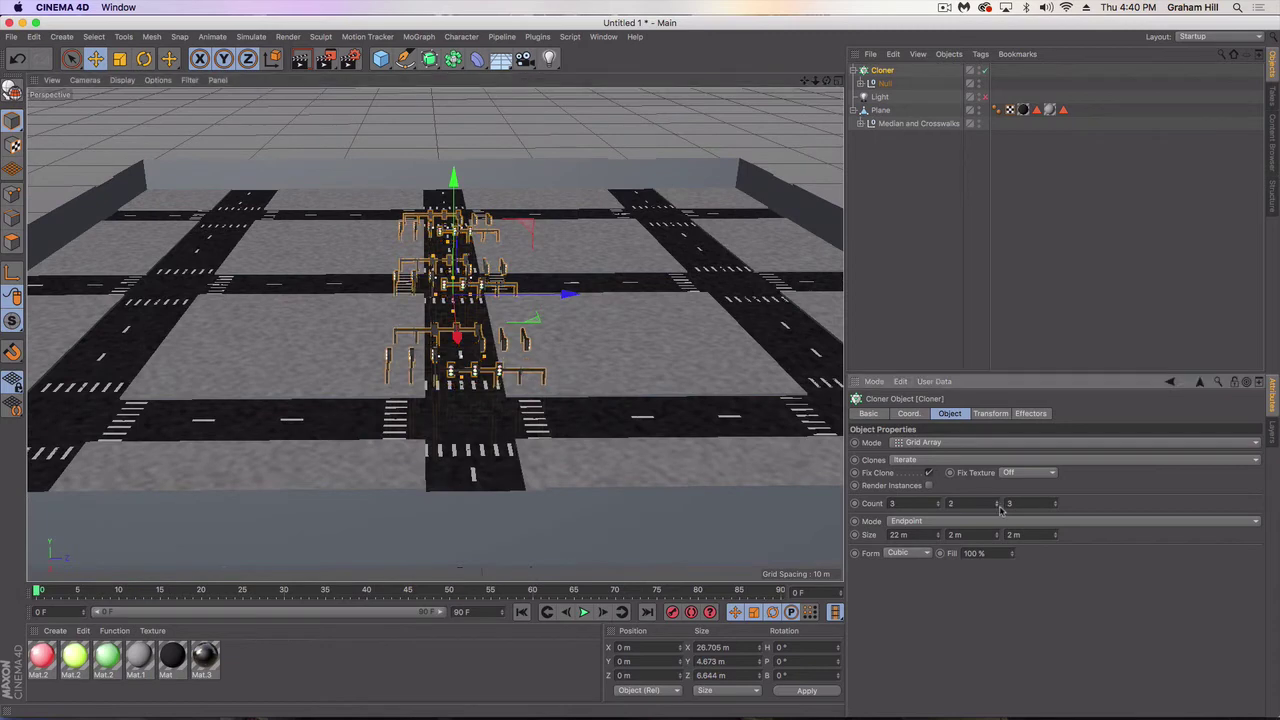
pyautogui.click(997, 506)
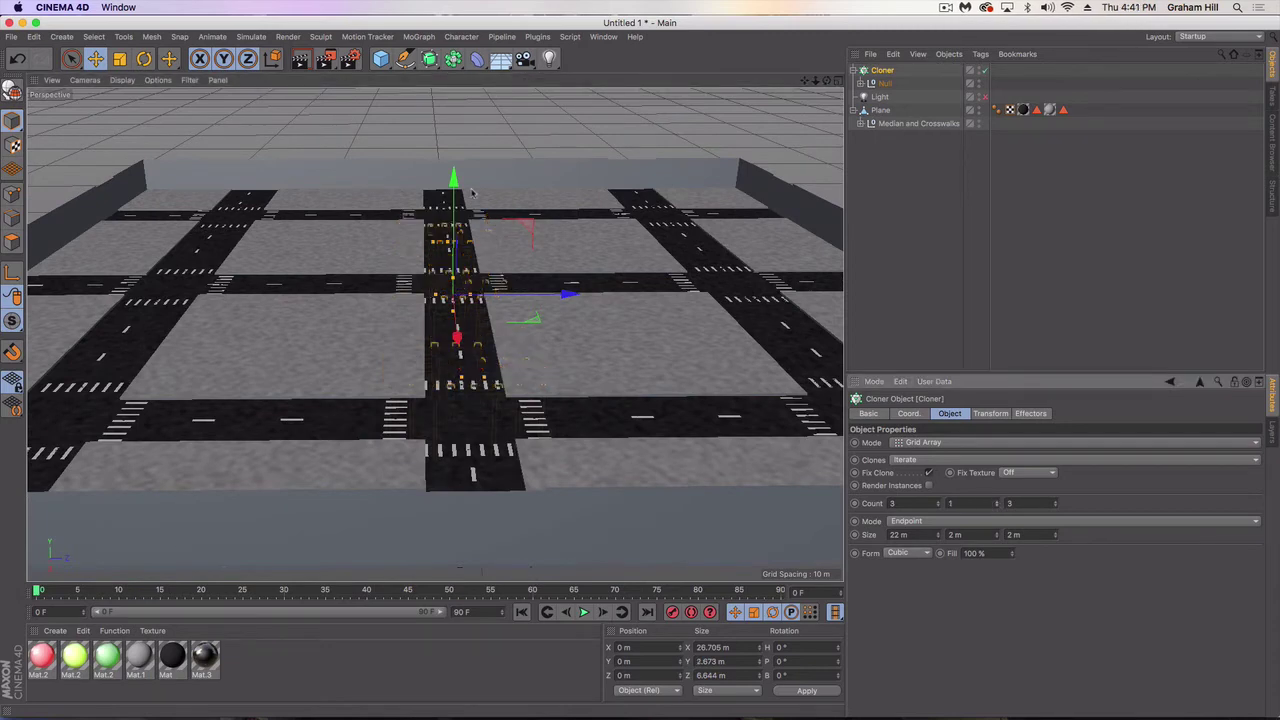
pyautogui.moveTo(453, 177); pyautogui.dragTo(453, 142)
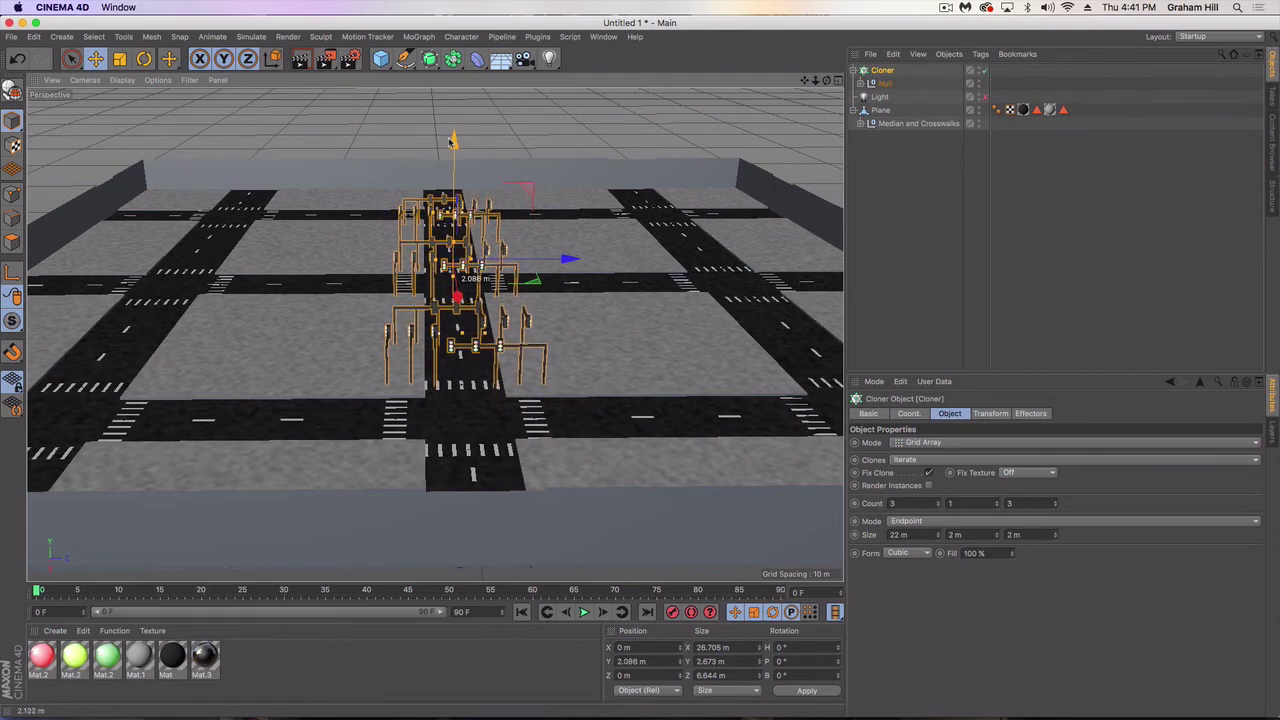
pyautogui.click(1055, 507)
pyautogui.click(1055, 507)
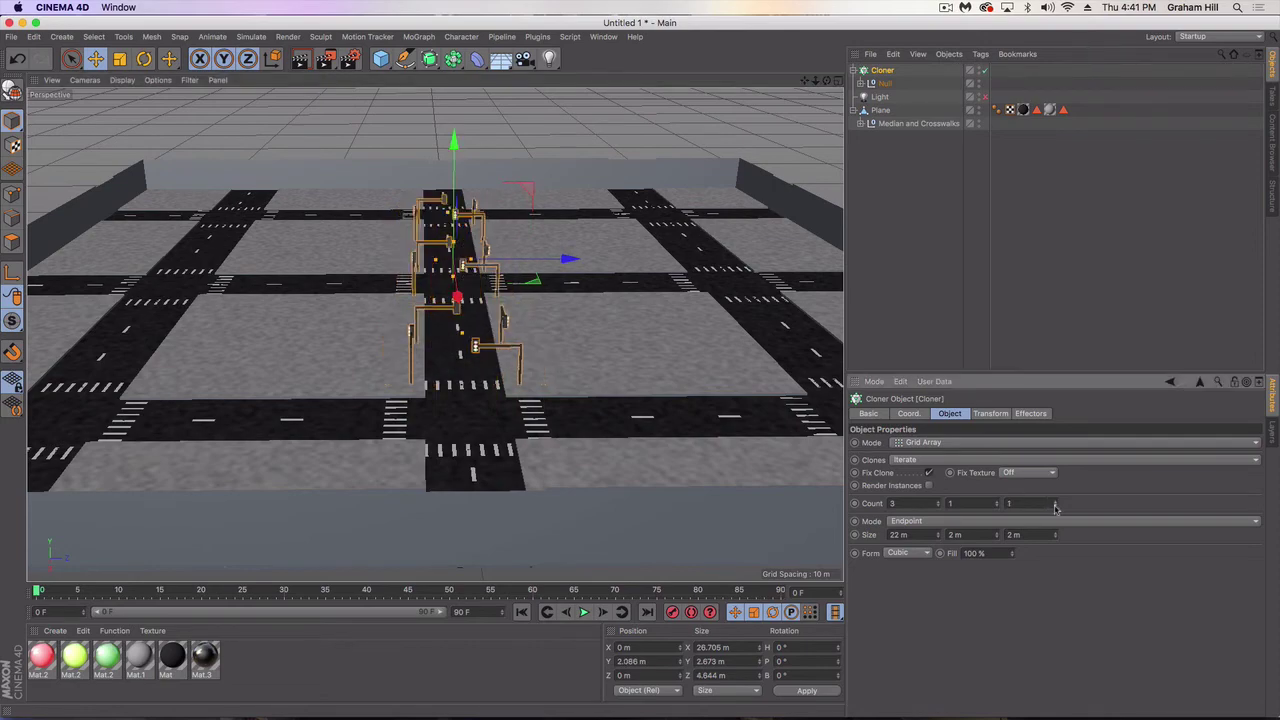
# Set the cloner's X size to 32 m to line the clones up with the intersections.
pyautogui.keyDown('alt'); pyautogui.moveTo(555, 345); pyautogui.dragTo(258, 309); pyautogui.keyUp('alt')
pyautogui.keyDown('alt'); pyautogui.moveTo(262, 345); pyautogui.dragTo(476, 401, button='middle'); pyautogui.keyUp('alt')
pyautogui.scroll(-5, 360, 350)
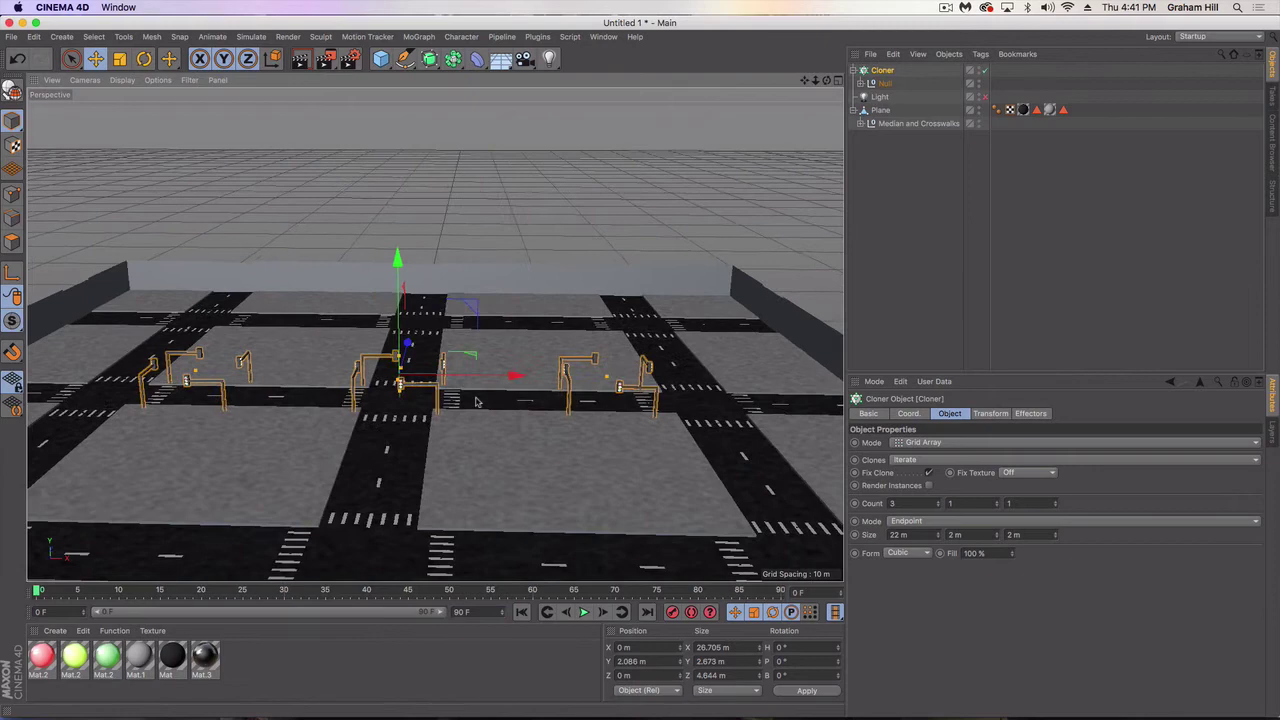
pyautogui.click(939, 532)
pyautogui.click(939, 532)
pyautogui.click(939, 532)
pyautogui.click(939, 532)
pyautogui.click(939, 532)
pyautogui.click(939, 532)
pyautogui.click(939, 532)
pyautogui.click(939, 532)
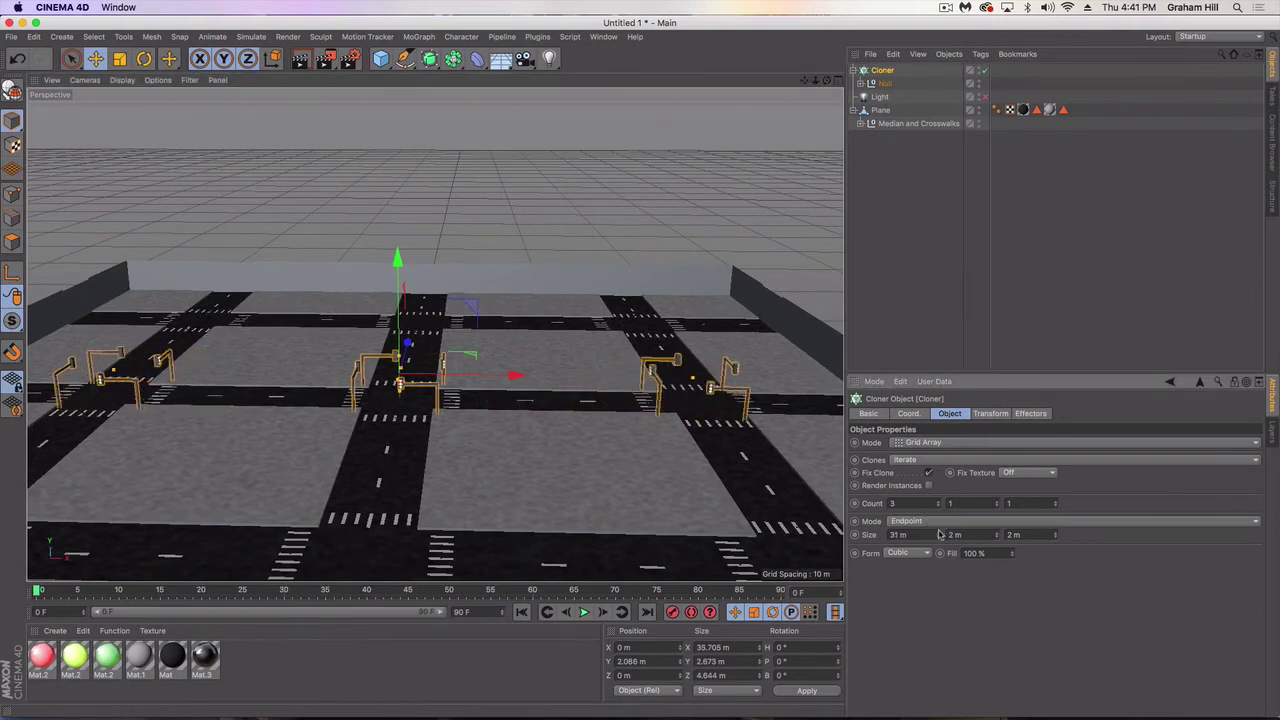
pyautogui.moveTo(940, 535); pyautogui.dragTo(940, 537)
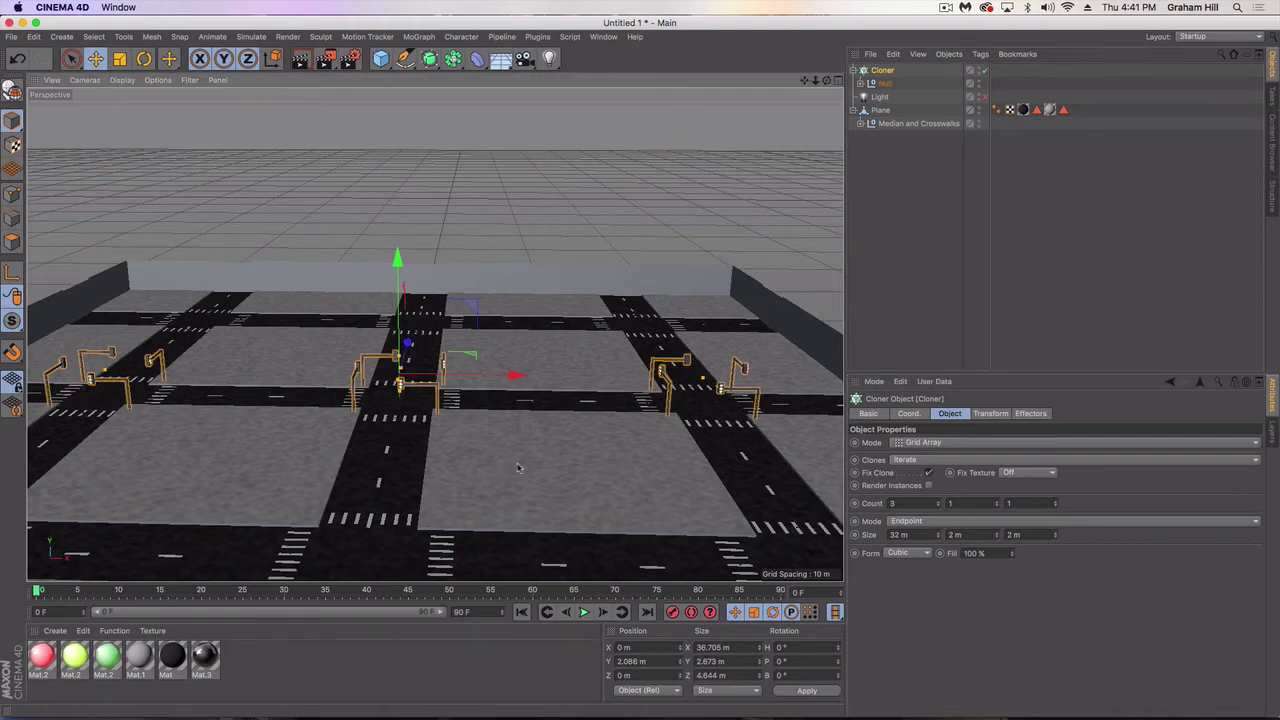
# Set the cloner's Z count to 3 and its Z size to 32 m.
pyautogui.keyDown('alt'); pyautogui.moveTo(522, 469); pyautogui.dragTo(363, 444); pyautogui.keyUp('alt')
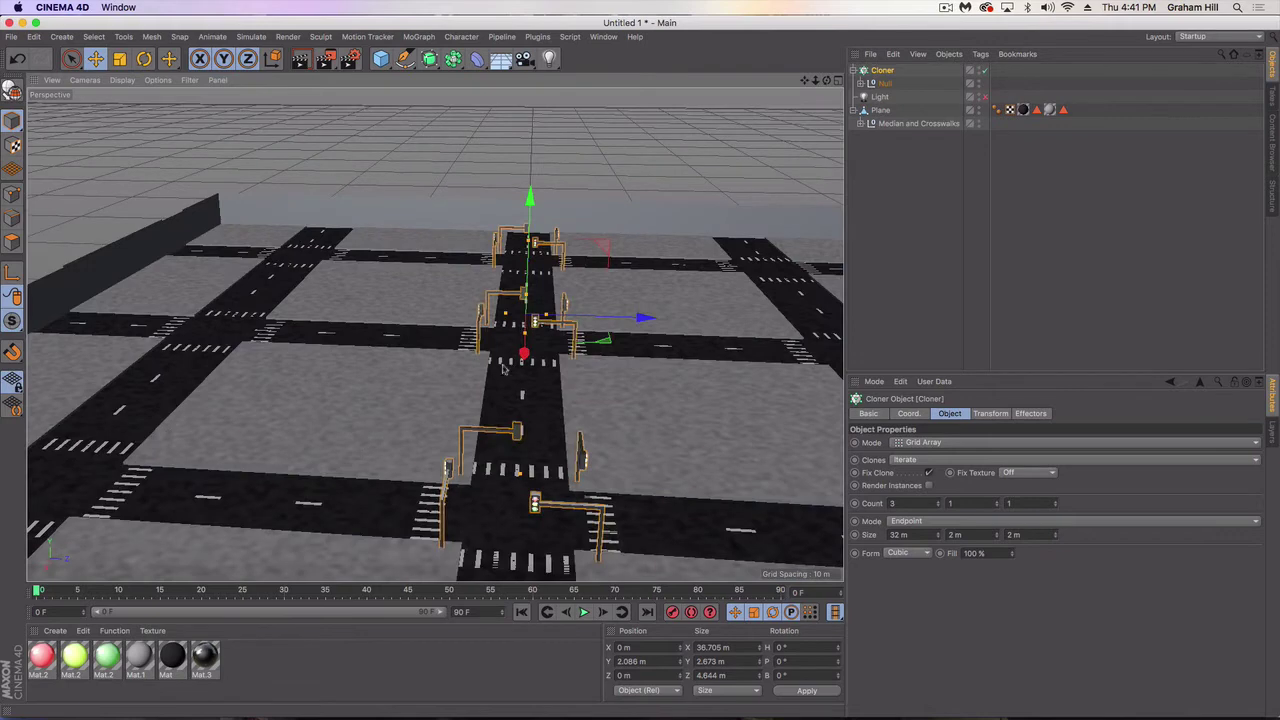
pyautogui.click(883, 72)
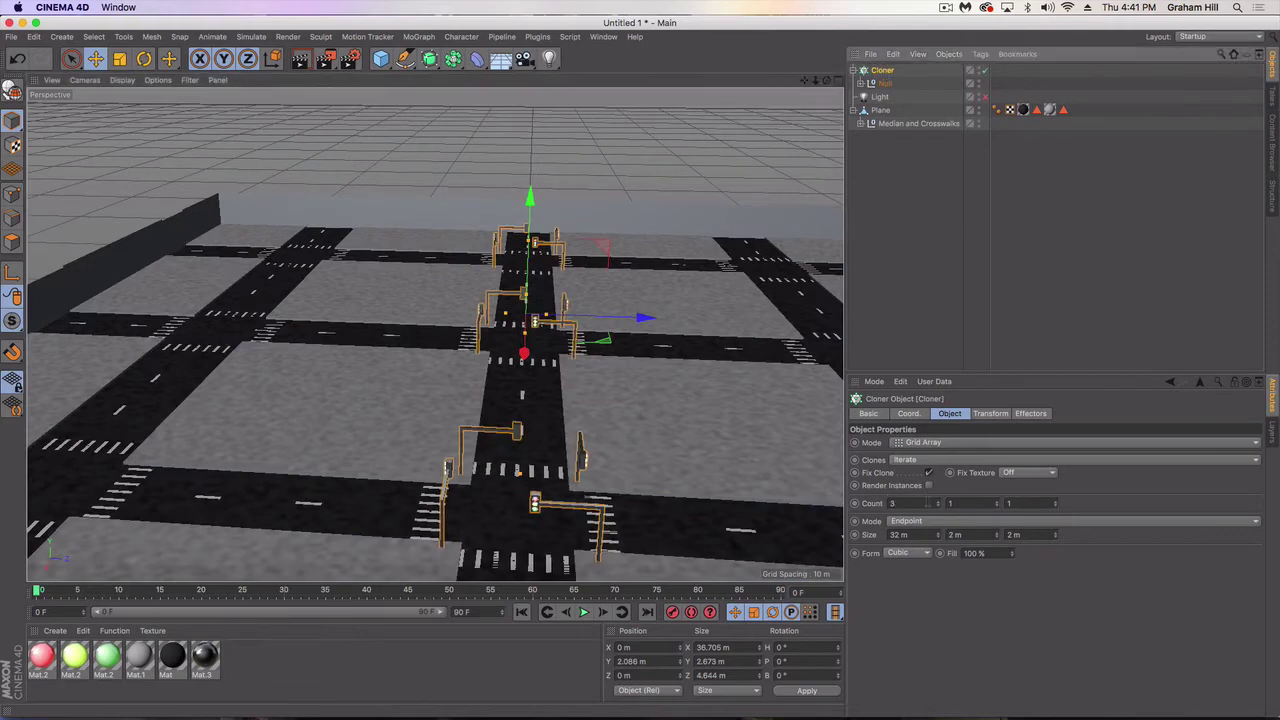
pyautogui.click(997, 503)
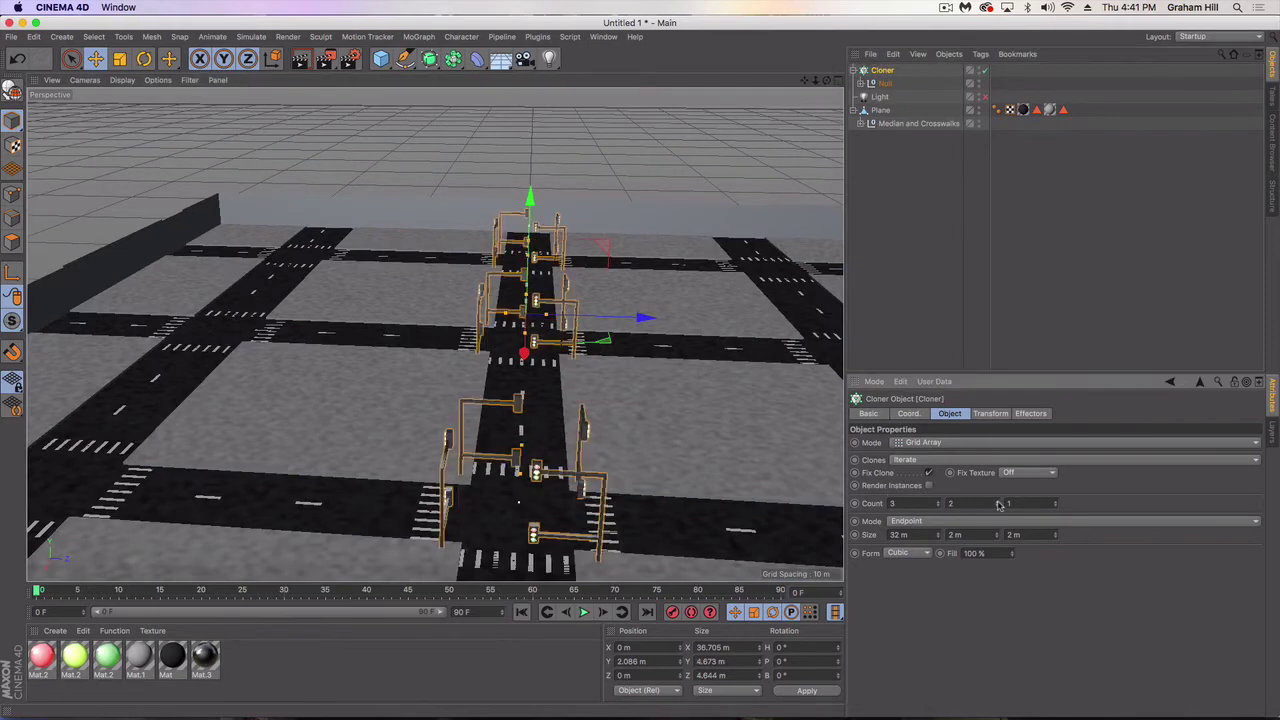
pyautogui.click(997, 507)
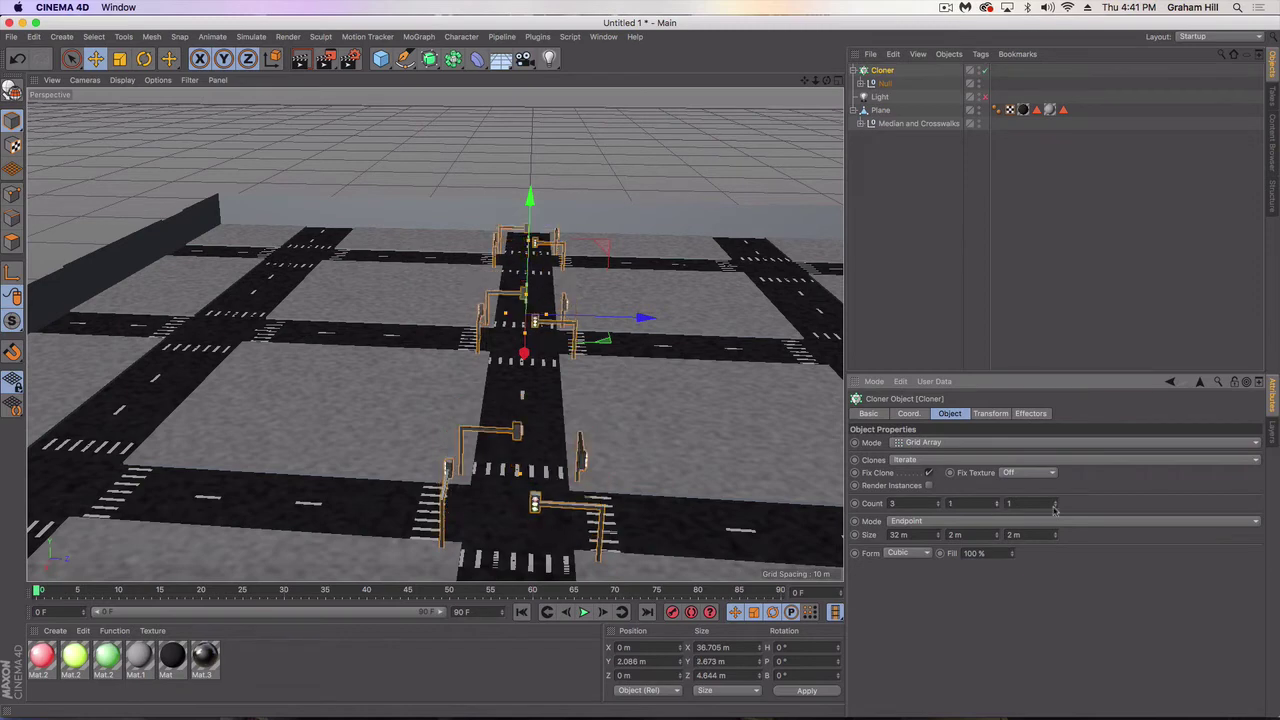
pyautogui.click(1056, 503)
pyautogui.click(1056, 503)
pyautogui.click(1056, 503)
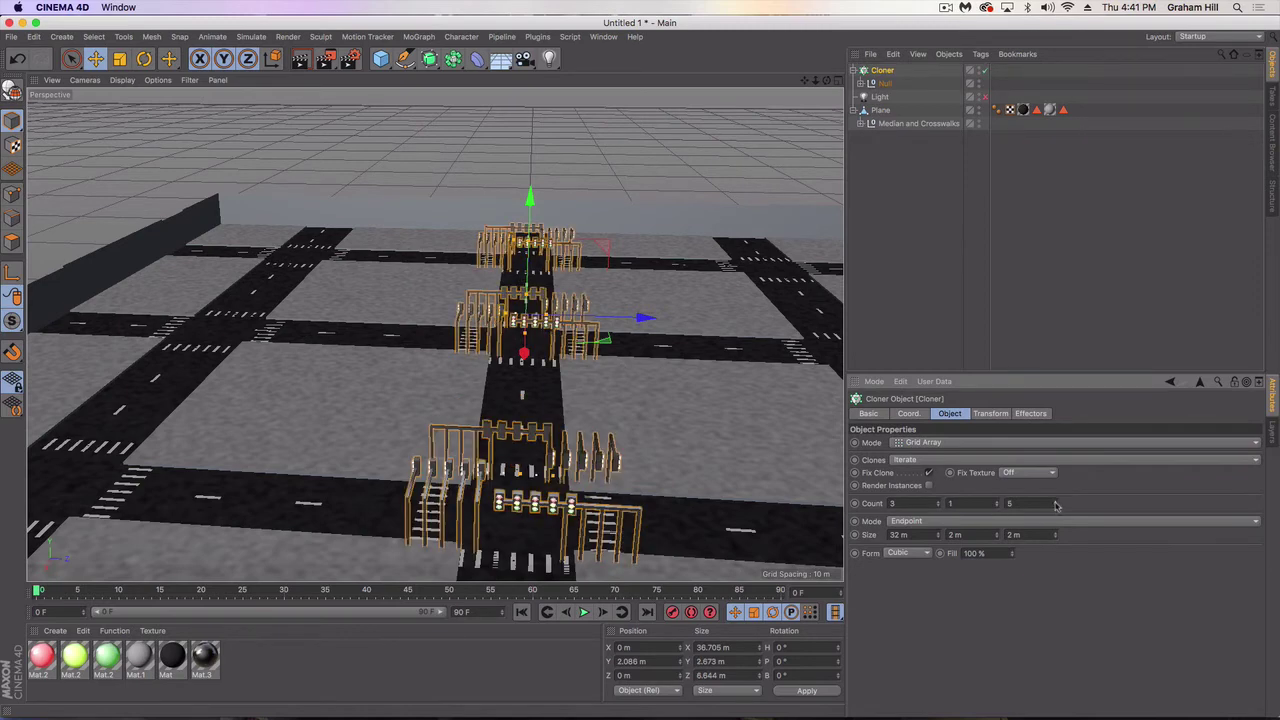
pyautogui.moveTo(1056, 505); pyautogui.dragTo(1055, 538)
pyautogui.scroll(-3, 455, 431)
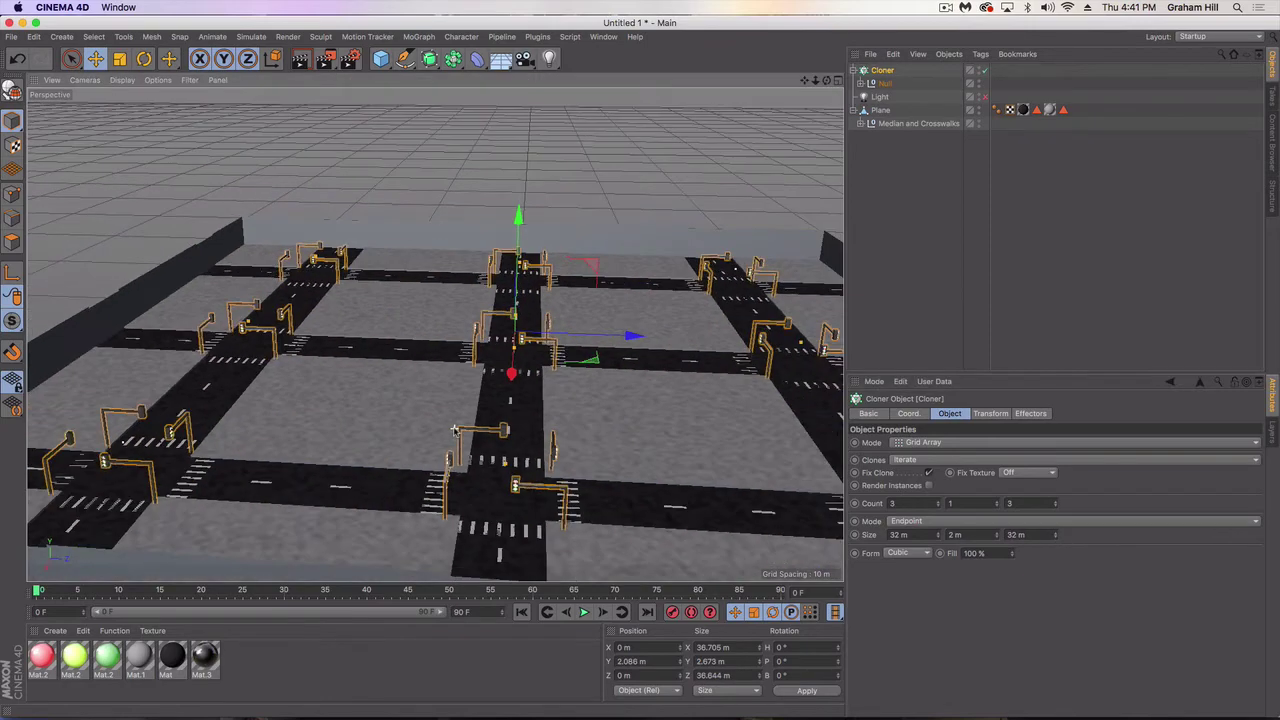
pyautogui.scroll(-2, 710, 436)
pyautogui.moveTo(632, 430)
pyautogui.keyDown('alt'); pyautogui.mouseDown()
pyautogui.moveTo(617, 111)
pyautogui.moveTo(555, 350)
pyautogui.moveTo(492, 415)
pyautogui.moveTo(634, 420)
pyautogui.moveTo(620, 425)
pyautogui.mouseUp(); pyautogui.keyUp('alt')
pyautogui.scroll(3, 571, 418)
pyautogui.keyDown('alt'); pyautogui.moveTo(559, 420); pyautogui.dragTo(570, 397, button='middle'); pyautogui.keyUp('alt')
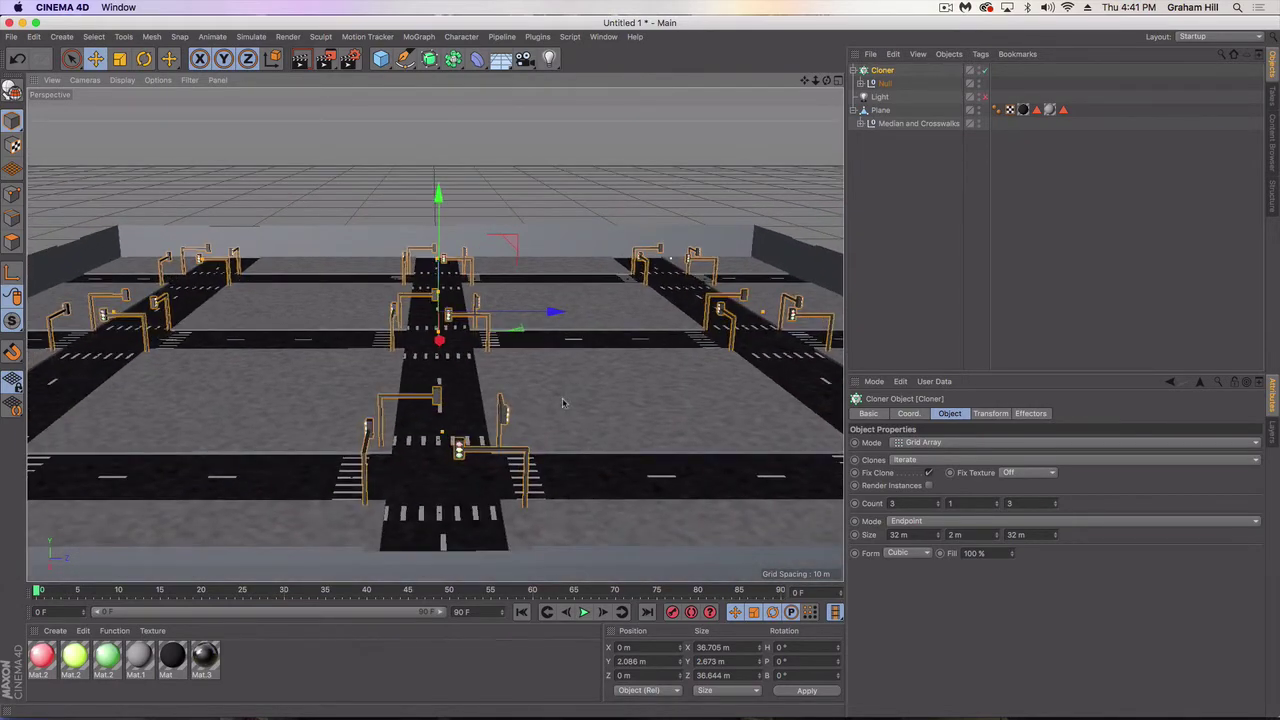
pyautogui.keyDown('alt'); pyautogui.moveTo(562, 400); pyautogui.dragTo(558, 433); pyautogui.keyUp('alt')
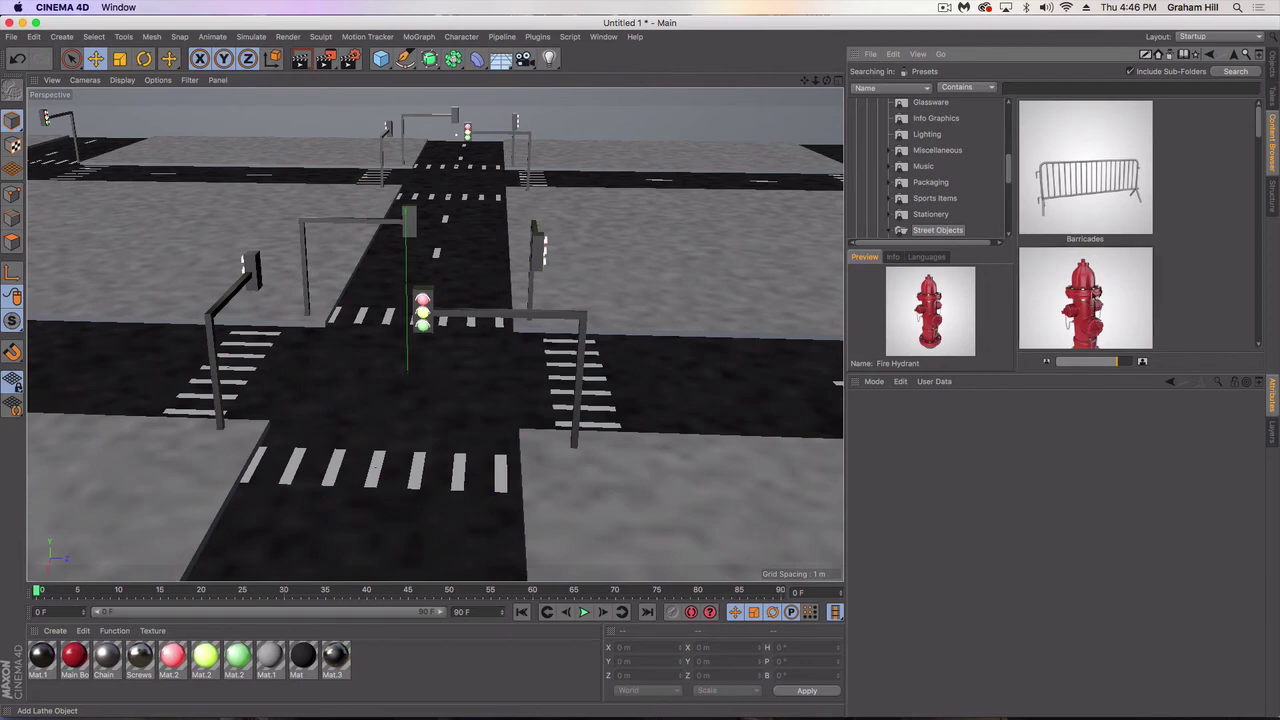
# Frame the imported fire hydrant in a full-size Front view as a tracing reference.
pyautogui.click(1269, 62)
pyautogui.moveTo(926, 172); pyautogui.dragTo(928, 173)
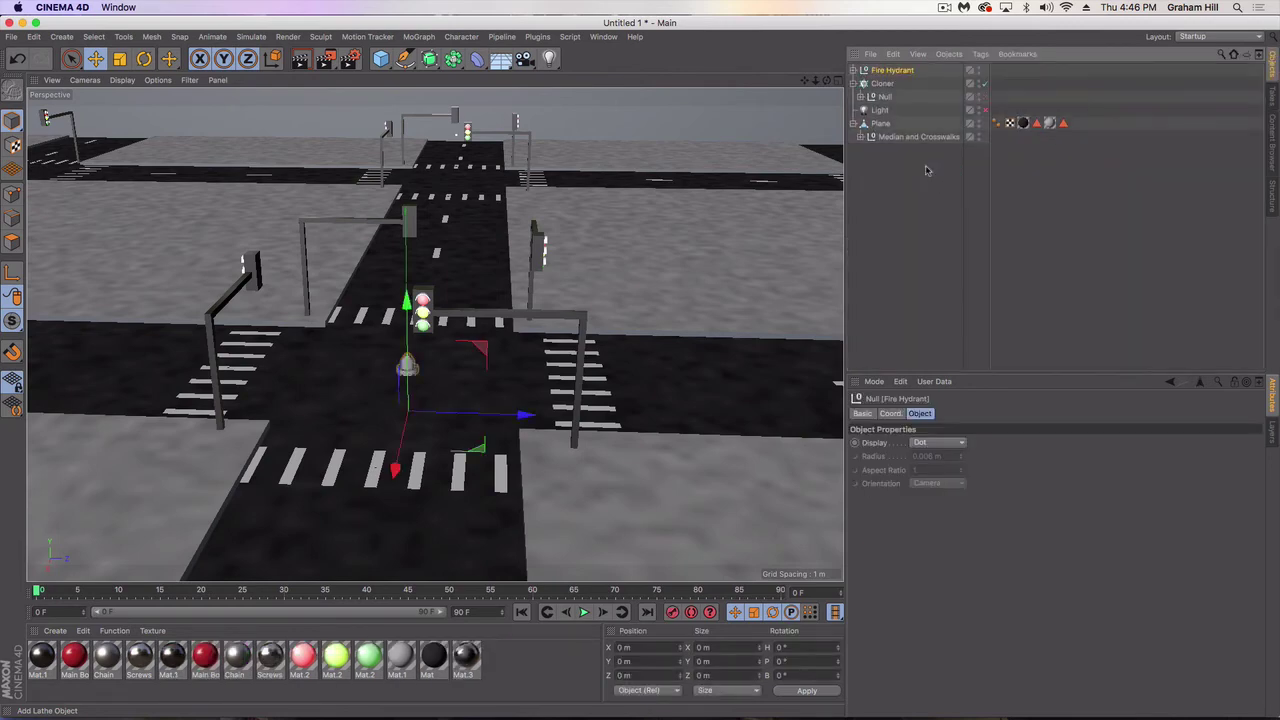
pyautogui.press('o')
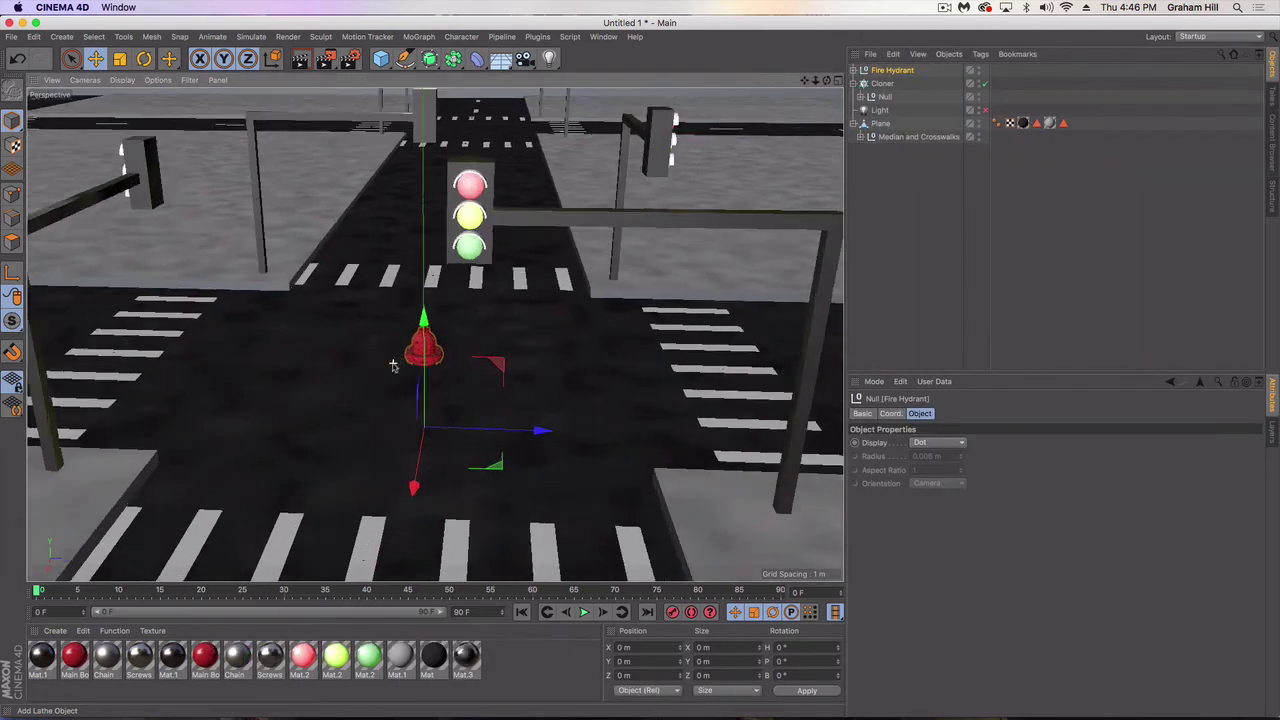
pyautogui.click(839, 80)
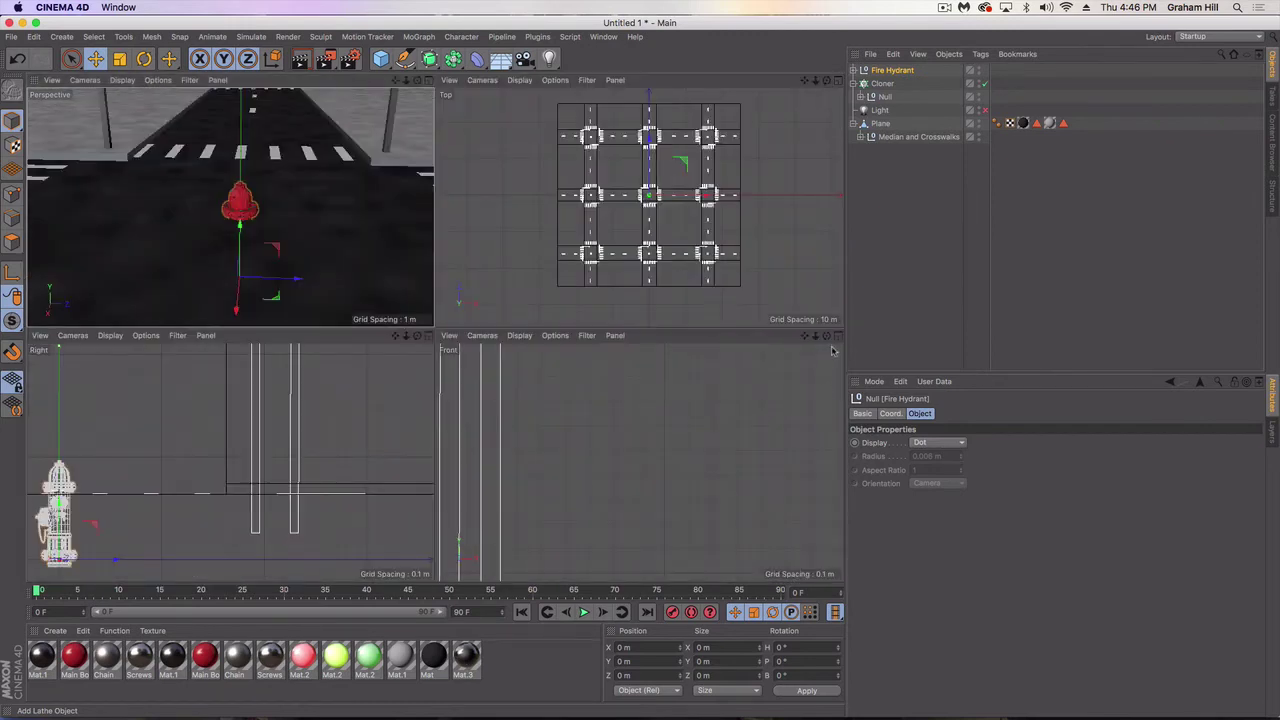
pyautogui.click(838, 336)
pyautogui.scroll(-5, 663, 423)
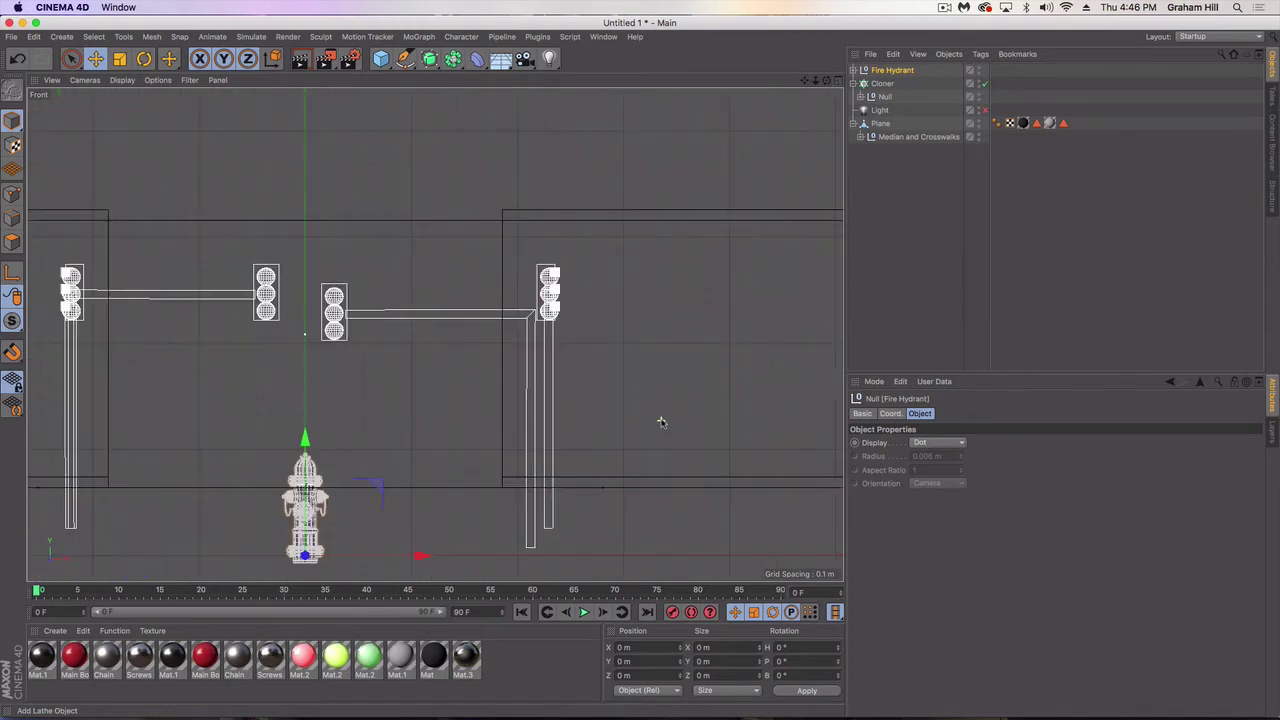
pyautogui.scroll(5, 252, 505)
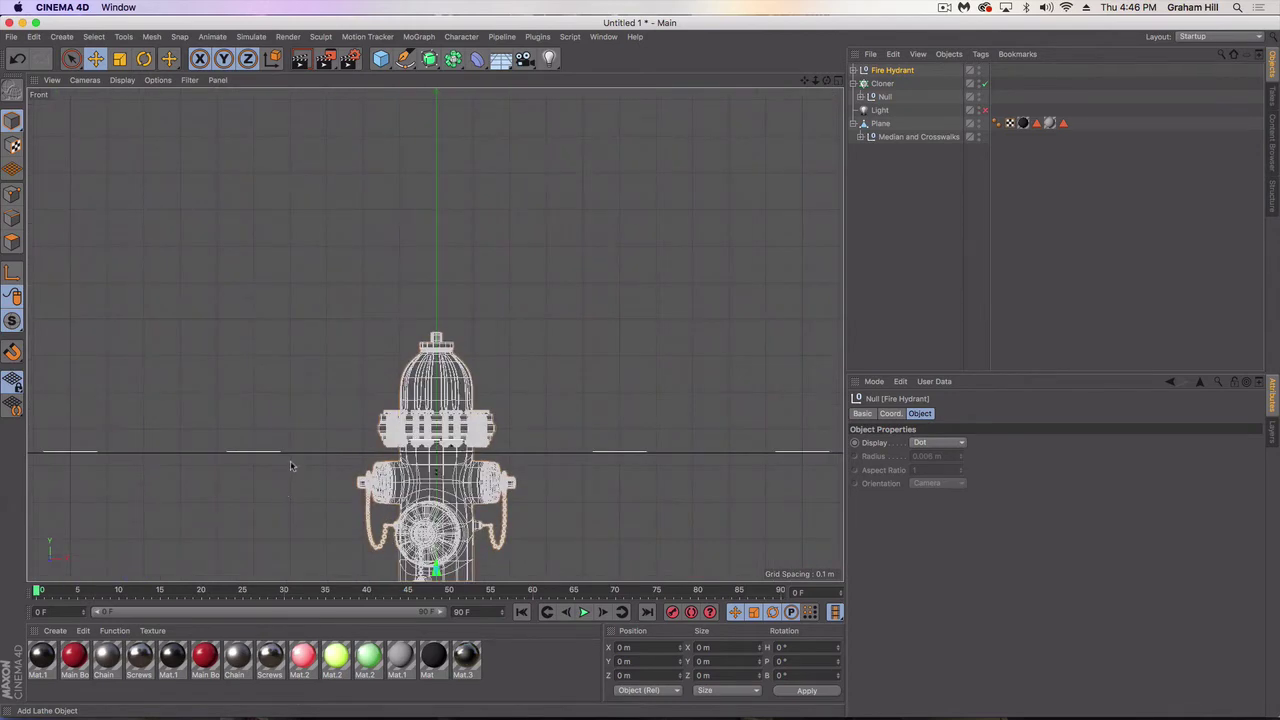
pyautogui.scroll(-4, 434, 334)
pyautogui.scroll(6, 577, 430)
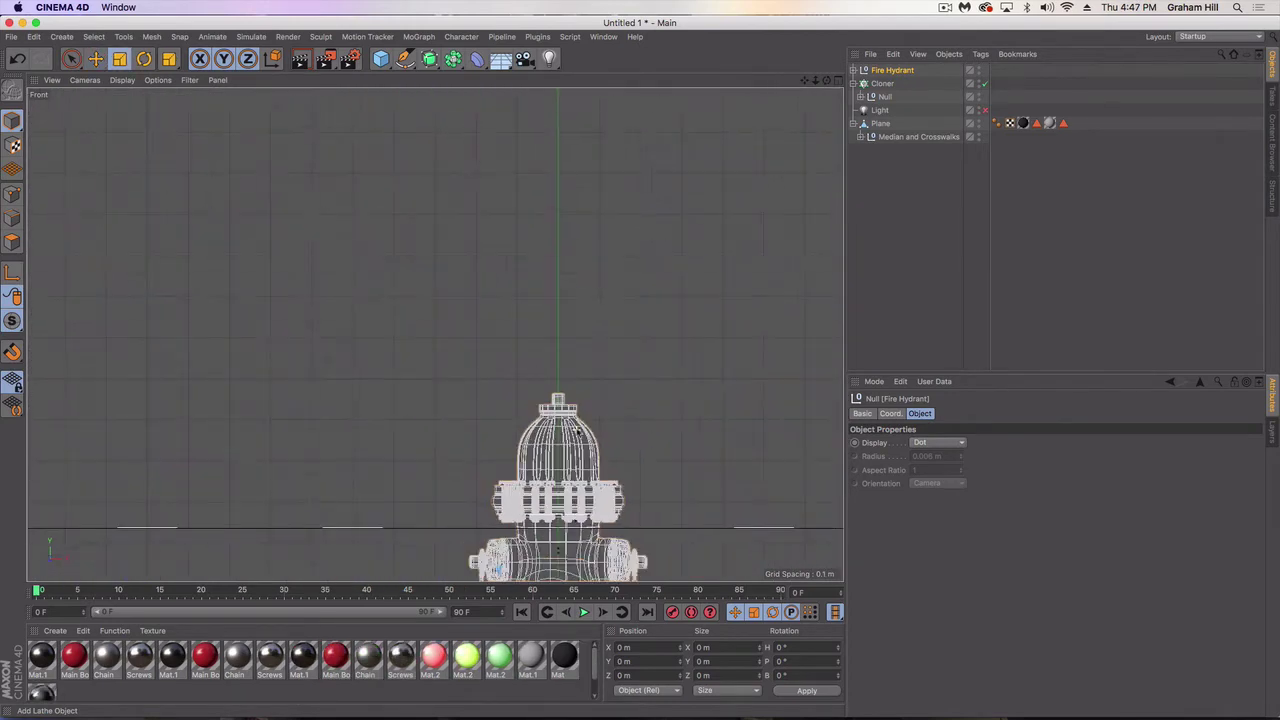
pyautogui.moveTo(574, 512)
pyautogui.keyDown('alt'); pyautogui.mouseDown(button='middle')
pyautogui.moveTo(562, 368)
pyautogui.moveTo(545, 326)
pyautogui.mouseUp(button='middle'); pyautogui.keyUp('alt')
pyautogui.moveTo(534, 400)
pyautogui.keyDown('alt'); pyautogui.mouseDown(button='middle')
pyautogui.moveTo(478, 365)
pyautogui.moveTo(467, 337)
pyautogui.mouseUp(button='middle'); pyautogui.keyUp('alt')
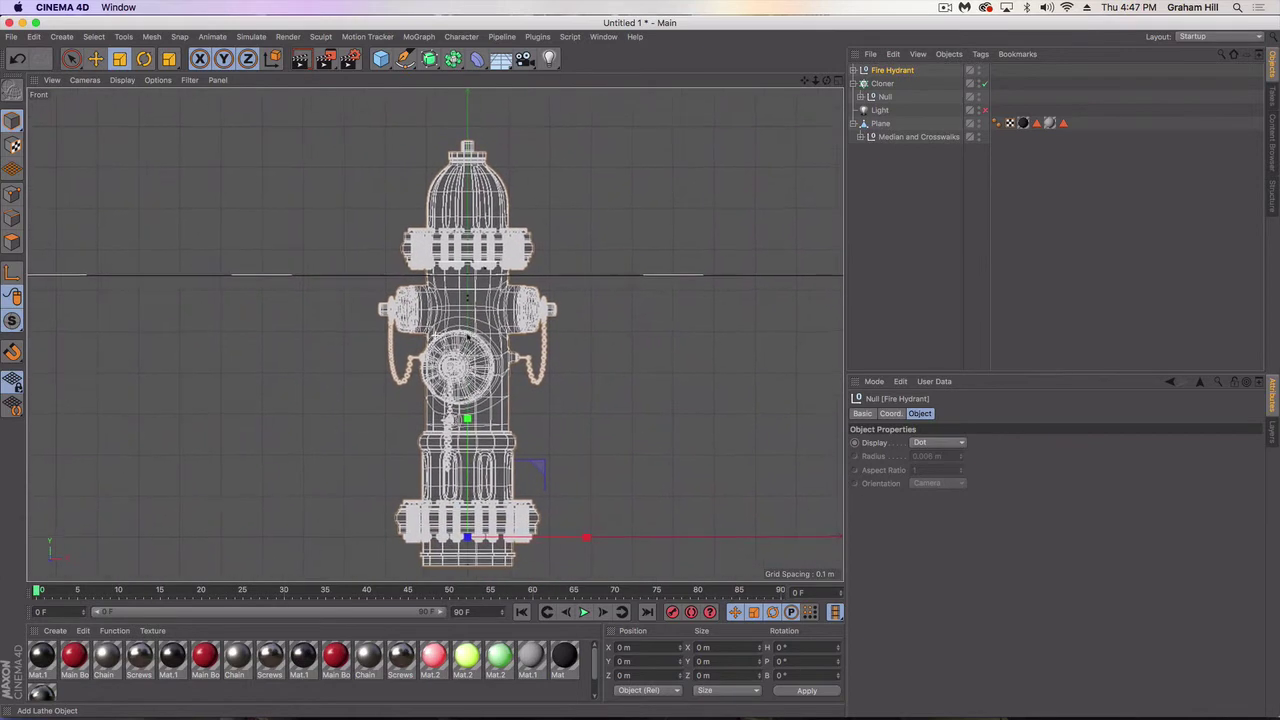
# Add a circle spline and set its plane to XZ.
pyautogui.moveTo(405, 58); pyautogui.dragTo(557, 100)
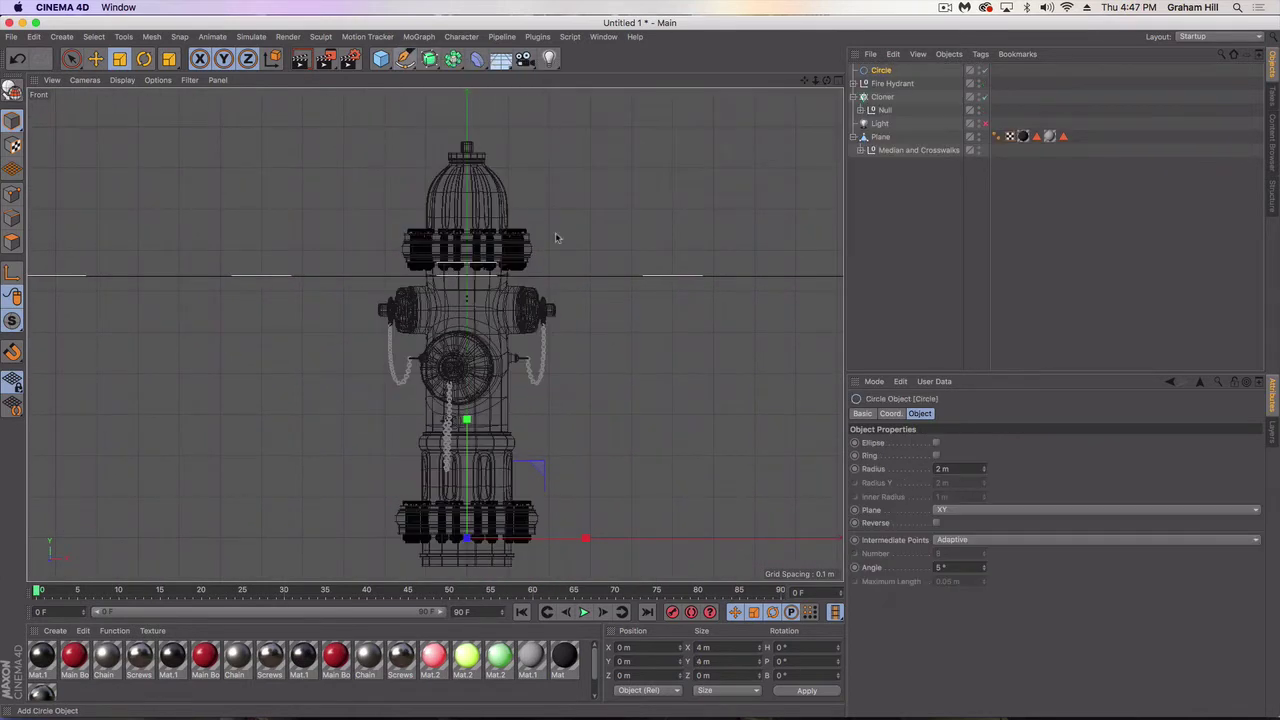
pyautogui.click(975, 509)
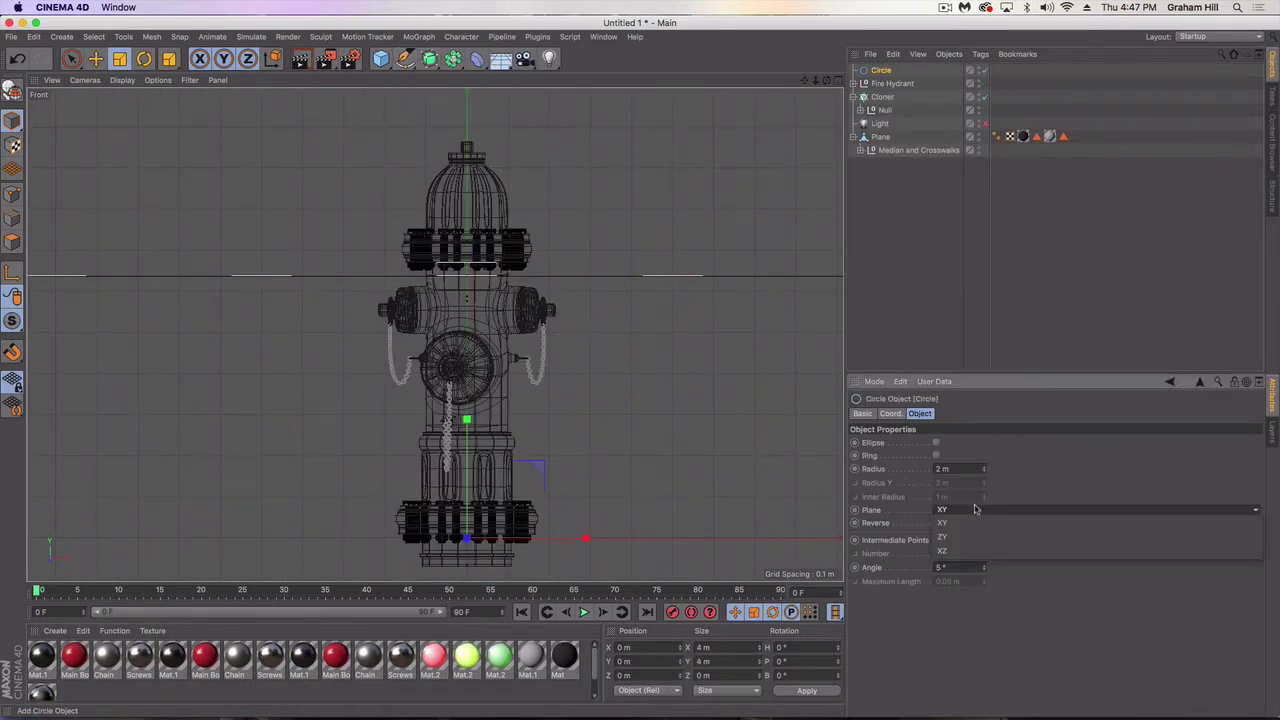
pyautogui.click(935, 539)
# Move the circle to the hydrant's top at about Y 0.965 m and scale it to about 0.032 m across.
pyautogui.press('e')
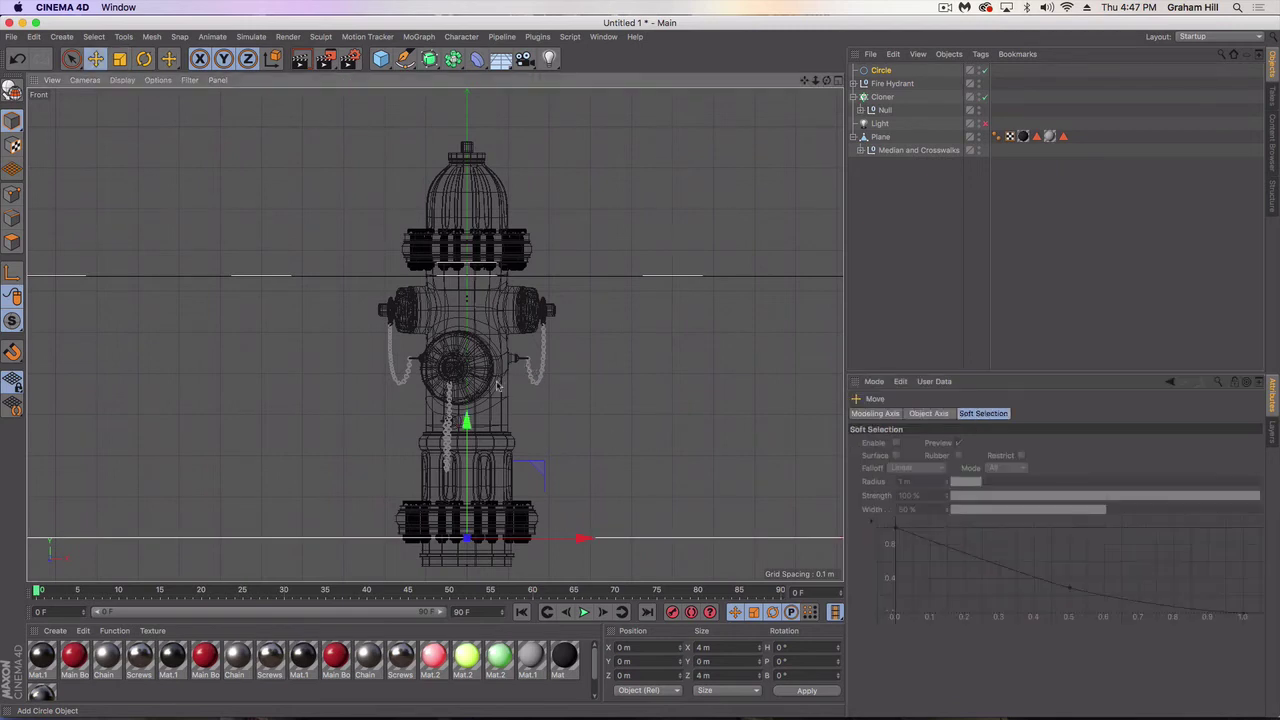
pyautogui.moveTo(466, 420); pyautogui.dragTo(466, 20)
pyautogui.press('t')
pyautogui.moveTo(724, 573); pyautogui.dragTo(490, 573)
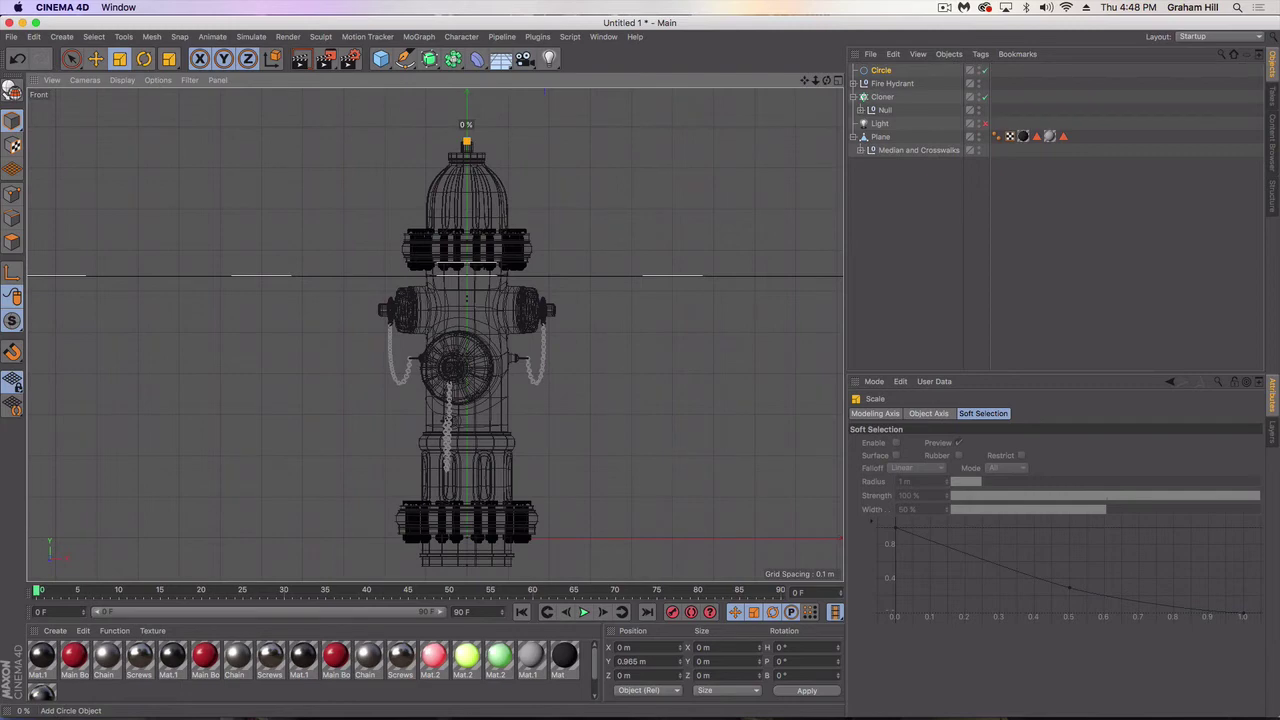
pyautogui.moveTo(466, 132); pyautogui.dragTo(466, 140)
# Add a Loft object and make the circle its child.
pyautogui.scroll(5, 450, 150)
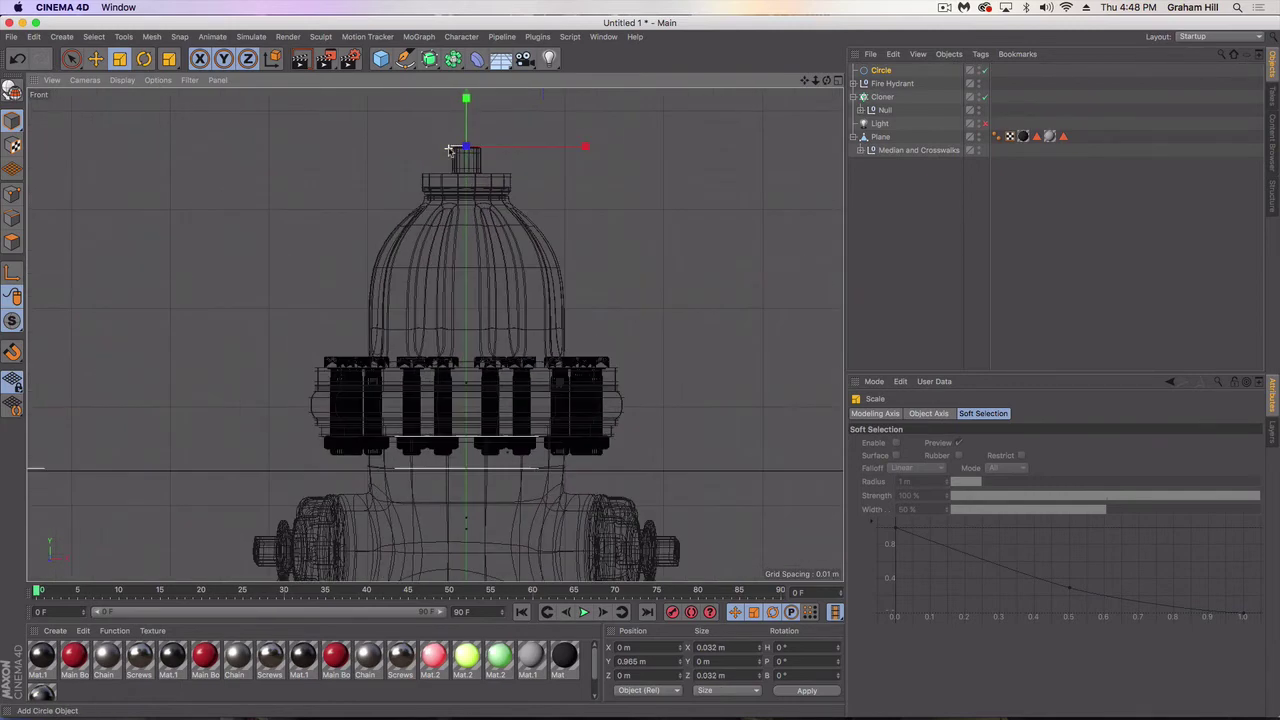
pyautogui.keyDown('alt'); pyautogui.moveTo(482, 183); pyautogui.dragTo(476, 223, button='middle'); pyautogui.keyUp('alt')
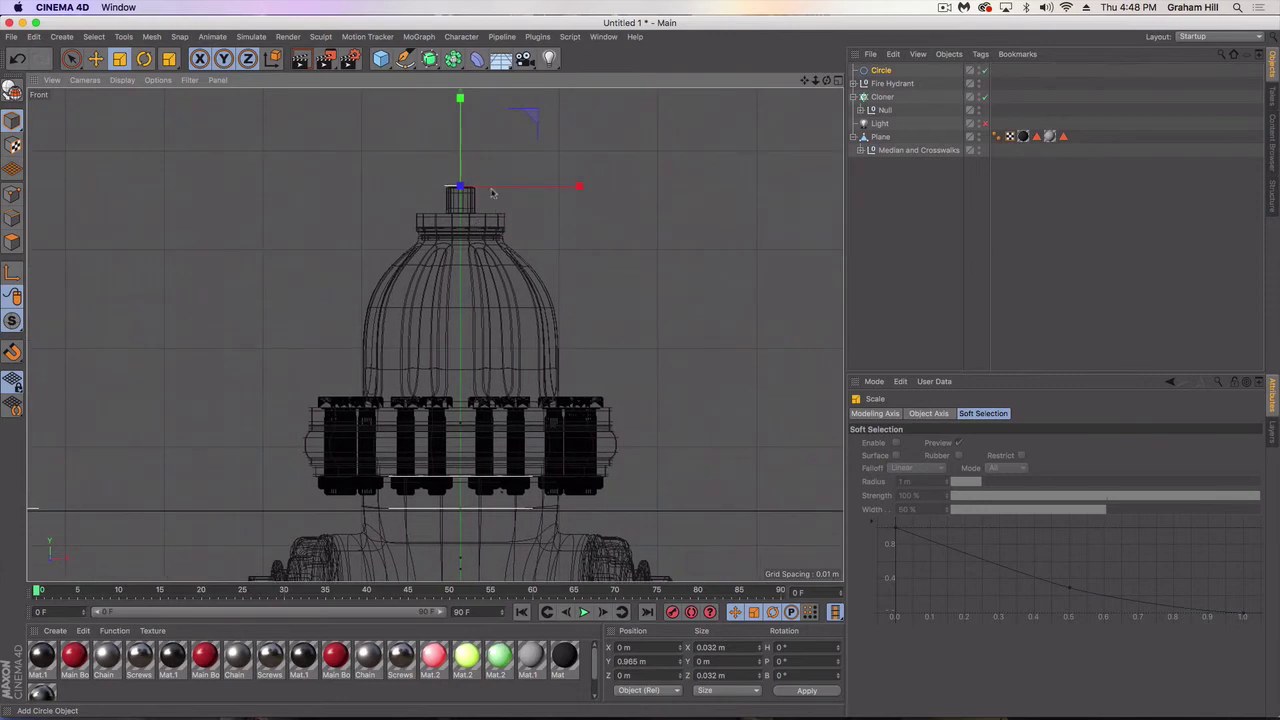
pyautogui.moveTo(432, 62); pyautogui.dragTo(570, 108)
pyautogui.moveTo(880, 86); pyautogui.dragTo(873, 77)
# Duplicate the circle down the hydrant's top nut and cap, scaling the copies to match the outline.
pyautogui.press('e')
pyautogui.keyDown('ctrl'); pyautogui.moveTo(460, 106); pyautogui.dragTo(462, 191); pyautogui.keyUp('ctrl')
pyautogui.press('t')
pyautogui.press('super+z')
pyautogui.press('e')
pyautogui.press('t')
pyautogui.press('e')
pyautogui.press('t')
pyautogui.press('e')
pyautogui.press('t')
pyautogui.moveTo(587, 235); pyautogui.dragTo(702, 237)
# Place circles at the top and bottom of the upper flange and widen them to about 0.30 m.
pyautogui.press('e')
pyautogui.moveTo(460, 189); pyautogui.dragTo(461, 283)
pyautogui.press('t')
pyautogui.moveTo(620, 313); pyautogui.dragTo(632, 314)
pyautogui.press('e')
pyautogui.keyDown('ctrl'); pyautogui.moveTo(460, 285); pyautogui.dragTo(461, 373); pyautogui.keyUp('ctrl')
pyautogui.press('t')
pyautogui.moveTo(560, 402); pyautogui.dragTo(640, 403)
pyautogui.press('e')
pyautogui.moveTo(461, 371)
pyautogui.mouseDown()
pyautogui.moveTo(461, 293)
pyautogui.moveTo(461, 378)
pyautogui.mouseUp()
pyautogui.press('super+z')
pyautogui.keyDown('ctrl'); pyautogui.moveTo(461, 292); pyautogui.dragTo(446, 103); pyautogui.keyUp('ctrl')
pyautogui.press('t')
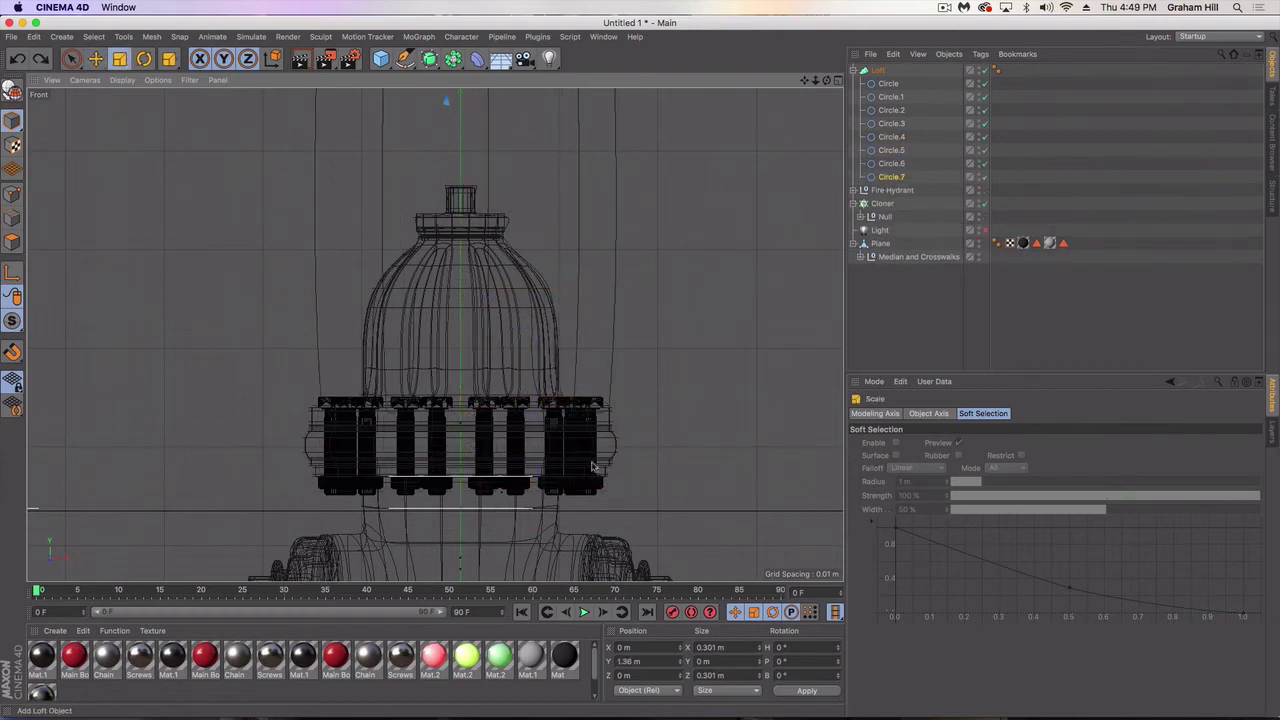
pyautogui.press('super+z')
# Copy the circle just below the upper flange and narrow it to about 0.21 m to fit the neck.
pyautogui.press('e')
pyautogui.keyDown('ctrl'); pyautogui.moveTo(461, 398); pyautogui.dragTo(463, 421); pyautogui.keyUp('ctrl')
pyautogui.press('t')
pyautogui.moveTo(590, 494); pyautogui.dragTo(552, 494)
pyautogui.keyDown('alt'); pyautogui.moveTo(480, 440); pyautogui.dragTo(483, 240, button='middle'); pyautogui.keyUp('alt')
# Copy the neck circle down the hydrant's barrel to about Y 0.29 m.
pyautogui.press('e')
pyautogui.scroll(-3, 480, 225)
pyautogui.keyDown('ctrl'); pyautogui.moveTo(463, 184); pyautogui.dragTo(465, 437); pyautogui.keyUp('ctrl')
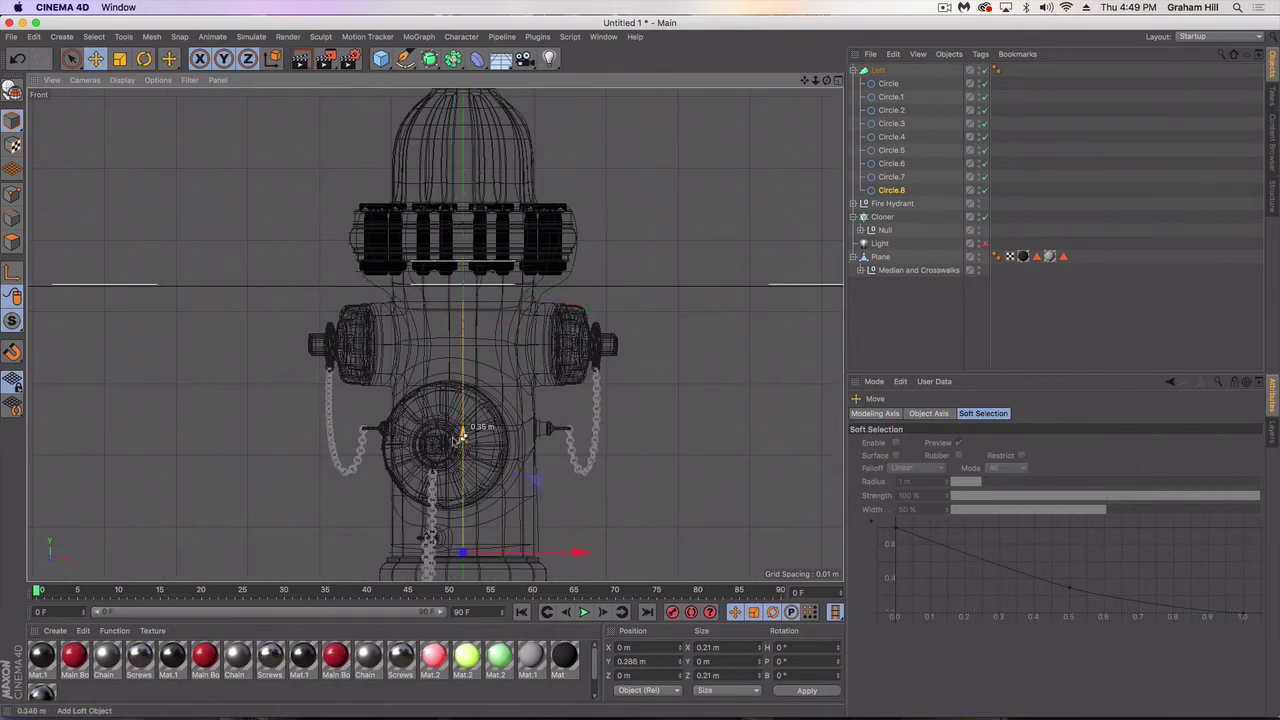
# Add circle copies around the hydrant's lower ring, ending with one about 0.22 m wide at about Y 0.21 m.
pyautogui.scroll(-3, 465, 437)
pyautogui.keyDown('ctrl'); pyautogui.moveTo(466, 273); pyautogui.dragTo(466, 295); pyautogui.keyUp('ctrl')
pyautogui.press('t')
pyautogui.press('e')
pyautogui.press('t')
pyautogui.moveTo(688, 350); pyautogui.dragTo(669, 351)
pyautogui.press('e')
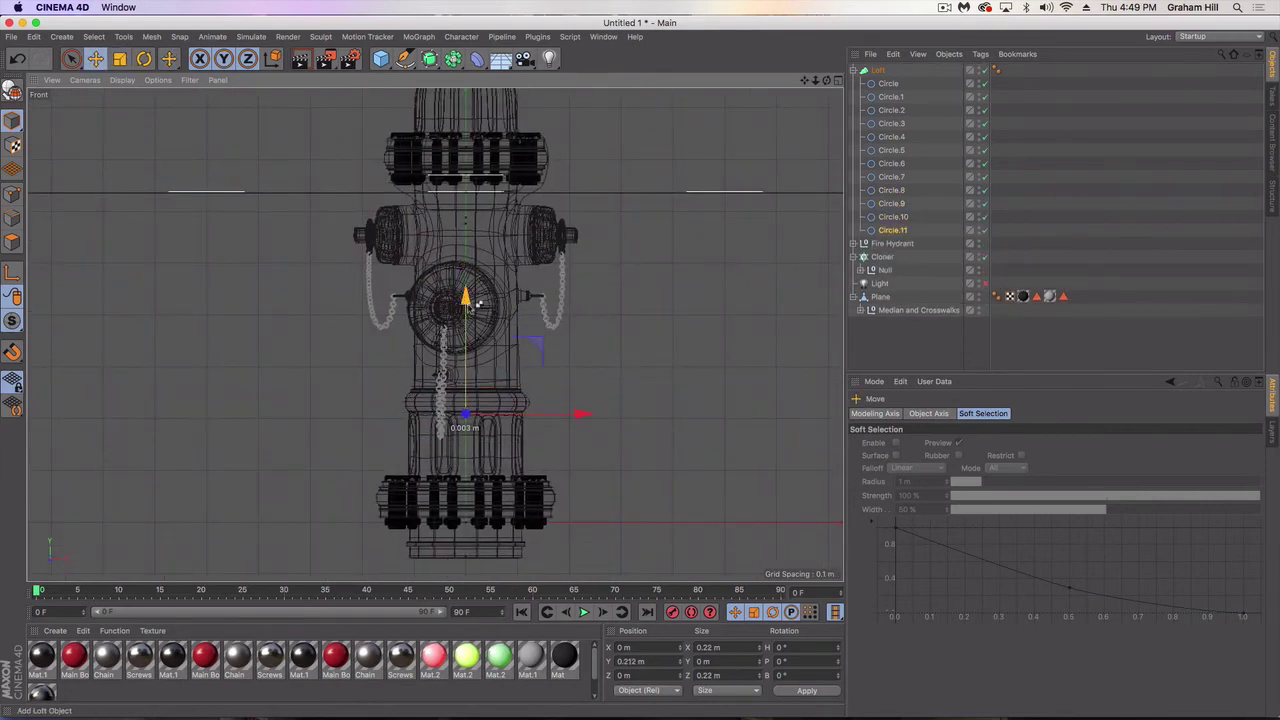
# Copy circles down around the base flange at about 0.358 m wide, ending with one about 0.226 m wide near Y -0.07 m.
pyautogui.keyDown('ctrl'); pyautogui.moveTo(466, 297); pyautogui.dragTo(466, 362); pyautogui.keyUp('ctrl')
pyautogui.keyDown('ctrl'); pyautogui.moveTo(466, 362); pyautogui.dragTo(466, 442); pyautogui.keyUp('ctrl')
pyautogui.press('t')
pyautogui.press('e')
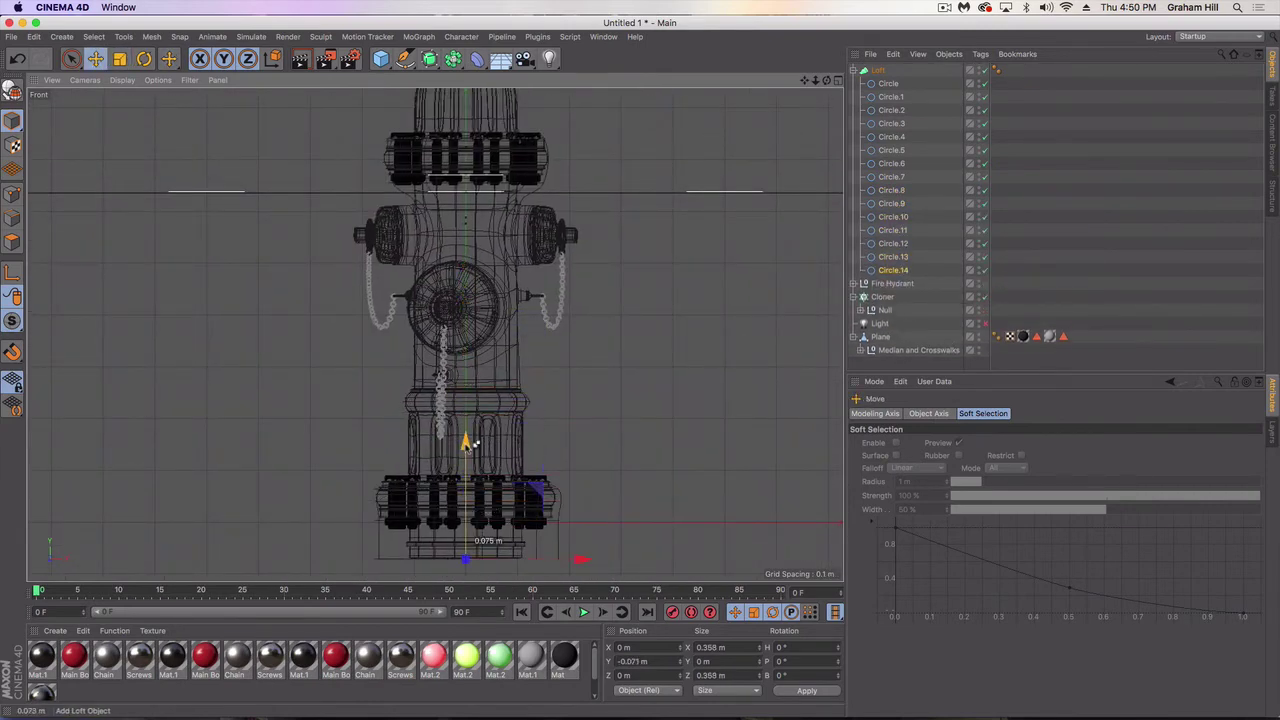
pyautogui.press('t')
pyautogui.moveTo(590, 540); pyautogui.dragTo(530, 540)
pyautogui.press('e')
pyautogui.keyDown('ctrl'); pyautogui.moveTo(466, 412); pyautogui.dragTo(465, 442); pyautogui.keyUp('ctrl')
# Raise the whole Loft object in the perspective view to about Y 0.905 m, clear of the preset hydrant.
pyautogui.middleClick(465, 438)
pyautogui.middleClick(422, 318)
pyautogui.scroll(-2, 455, 322)
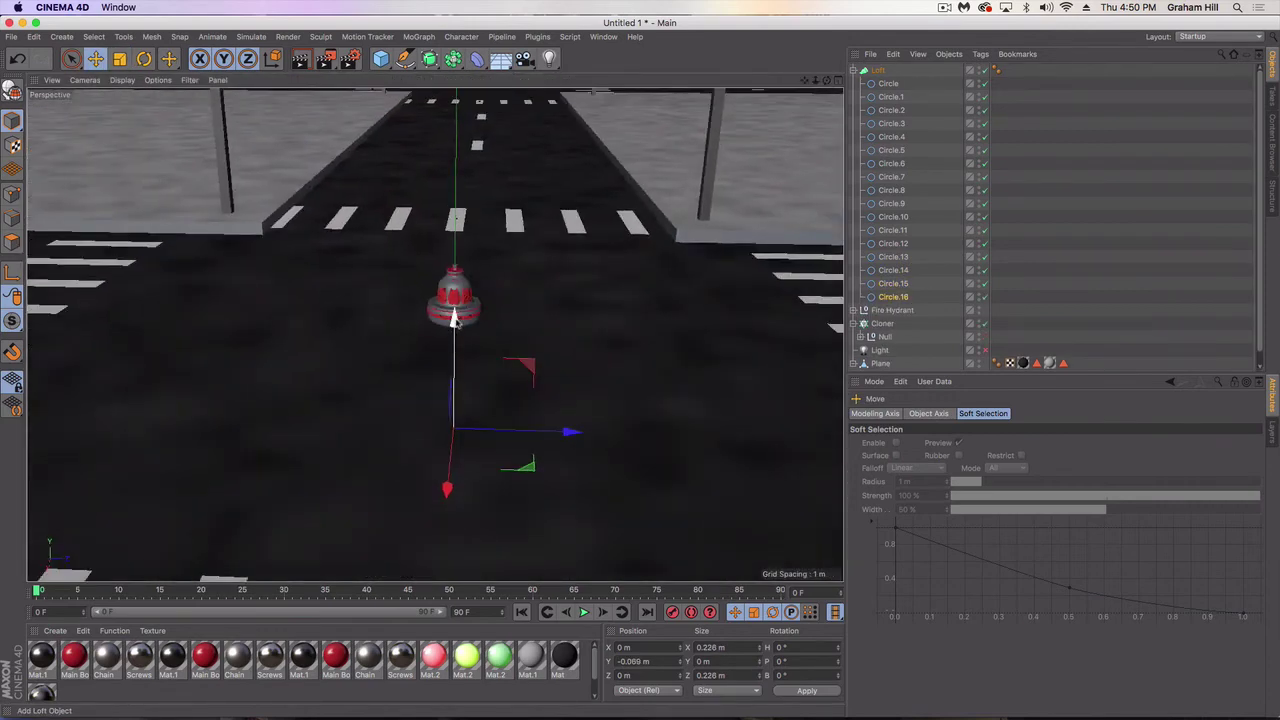
pyautogui.keyDown('alt'); pyautogui.moveTo(456, 315); pyautogui.dragTo(457, 342, button='middle'); pyautogui.keyUp('alt')
pyautogui.click(858, 70)
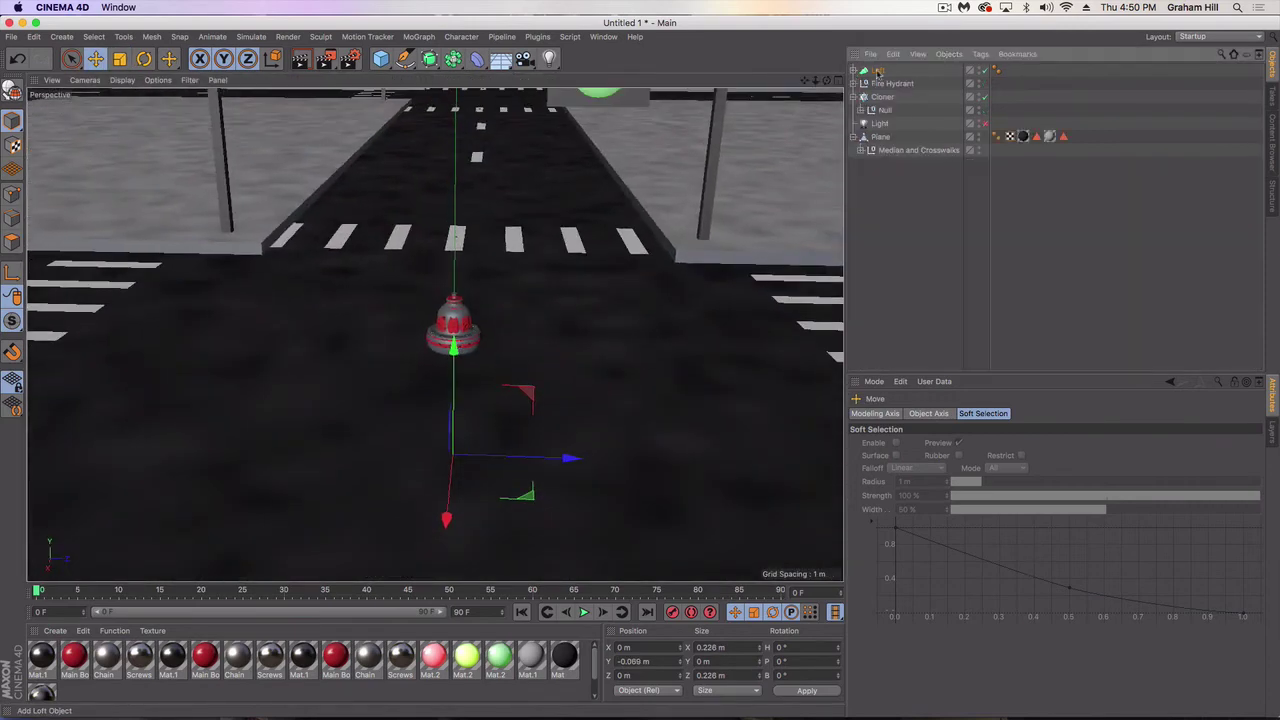
pyautogui.click(878, 70)
pyautogui.moveTo(453, 336); pyautogui.dragTo(453, 188)
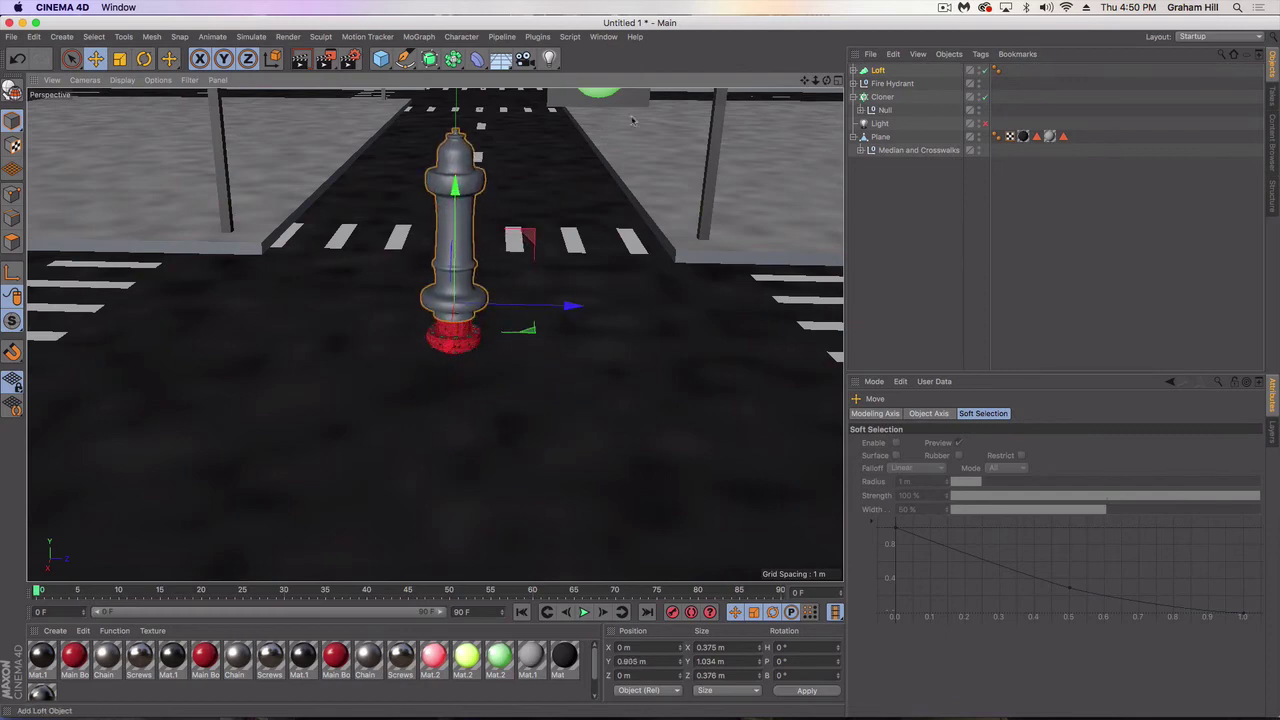
# Delete the preset Fire Hydrant null that served as the tracing reference.
pyautogui.click(891, 86)
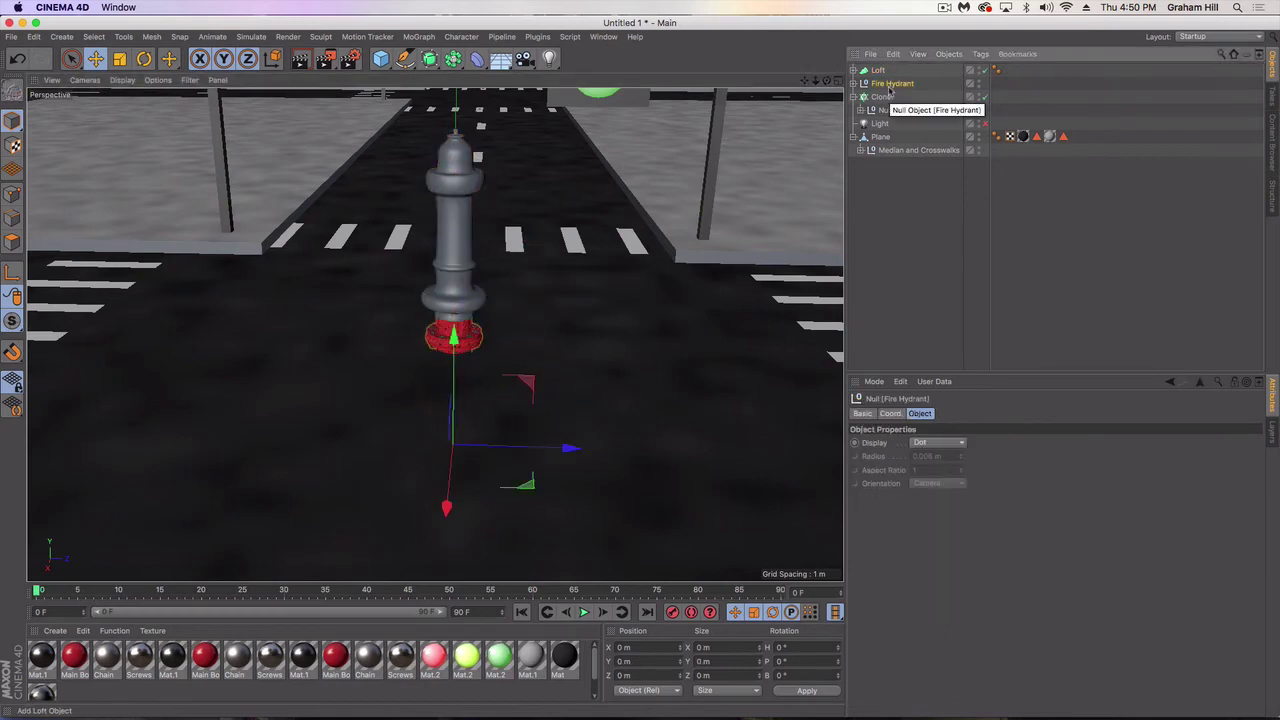
pyautogui.press('Delete')
pyautogui.scroll(-3, 468, 260)
pyautogui.keyDown('alt'); pyautogui.moveTo(434, 331); pyautogui.dragTo(440, 394, button='middle'); pyautogui.keyUp('alt')
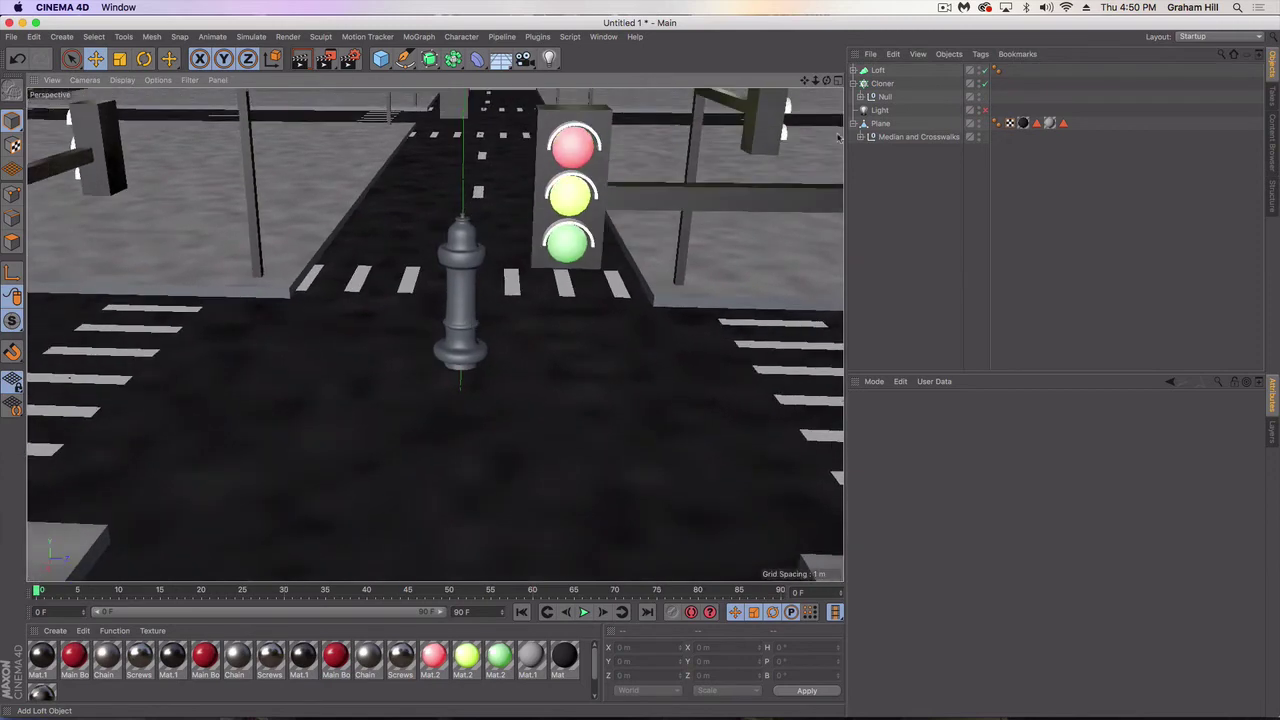
# Move the lofted hydrant from the middle of the intersection toward the street corner, to about X 2.67 m and Z 2.17 m.
pyautogui.click(878, 70)
pyautogui.scroll(-3, 640, 360)
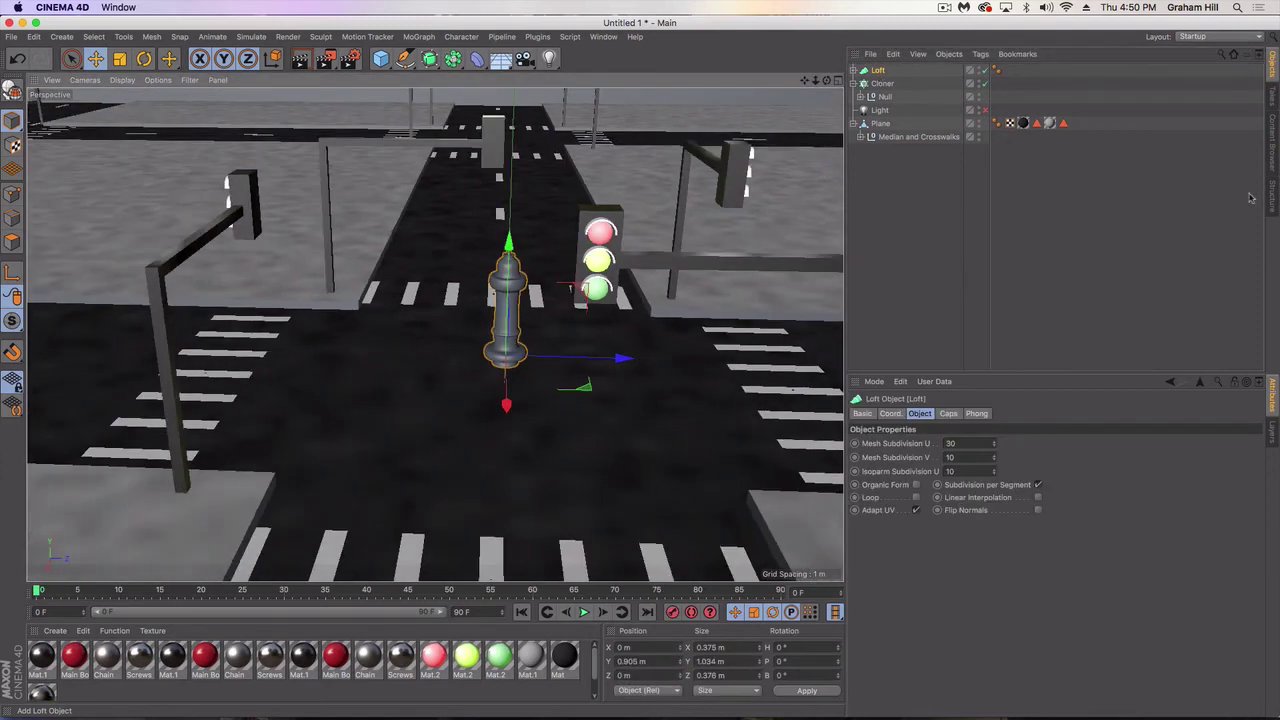
pyautogui.click(1273, 136)
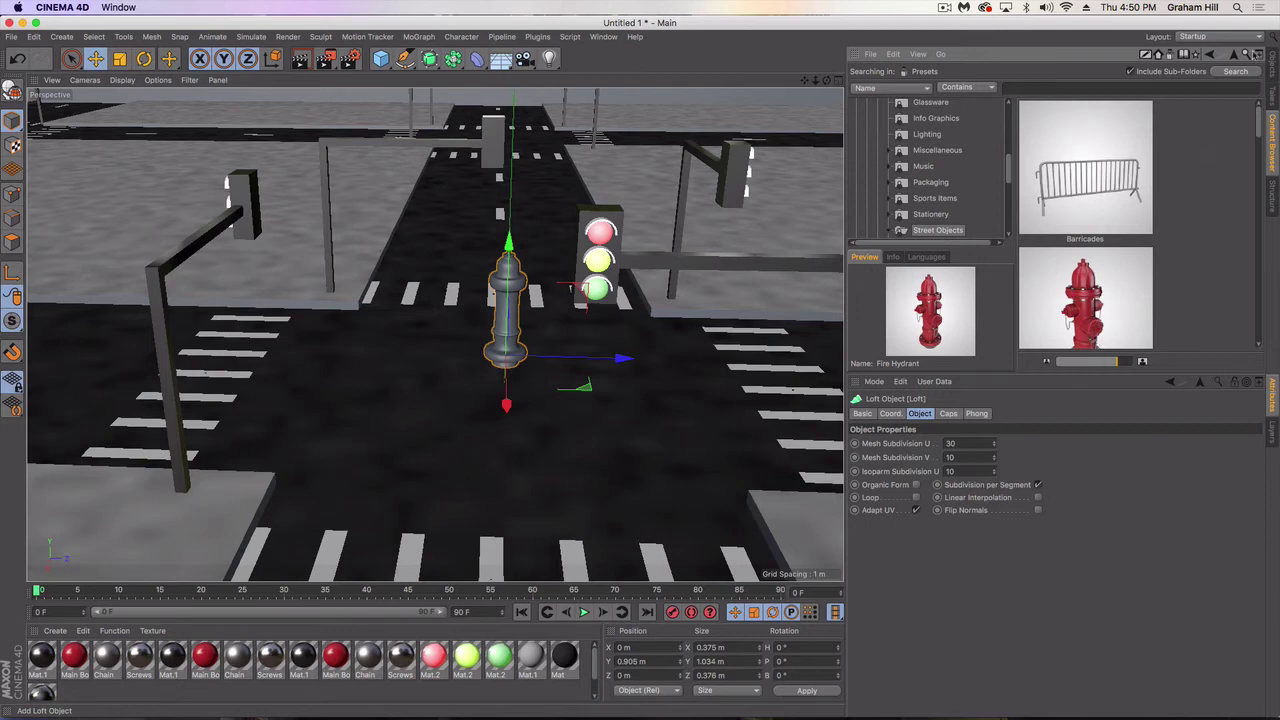
pyautogui.click(1274, 68)
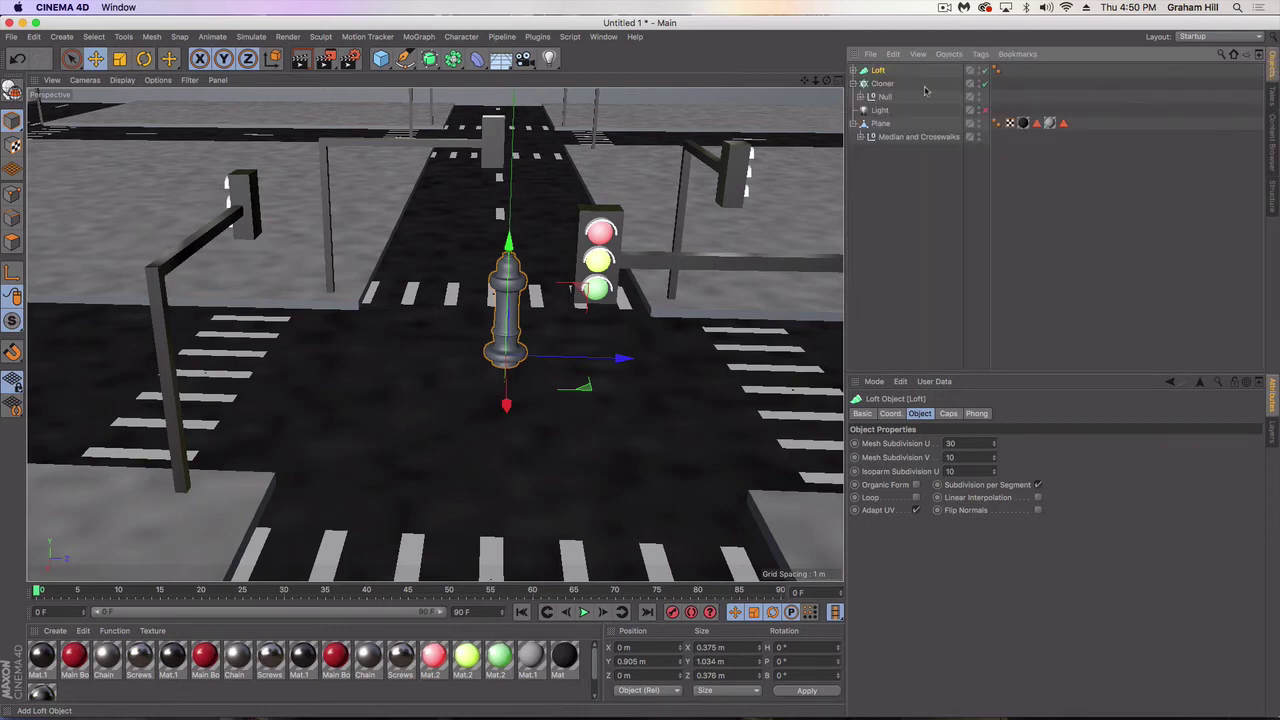
pyautogui.scroll(2, 488, 308)
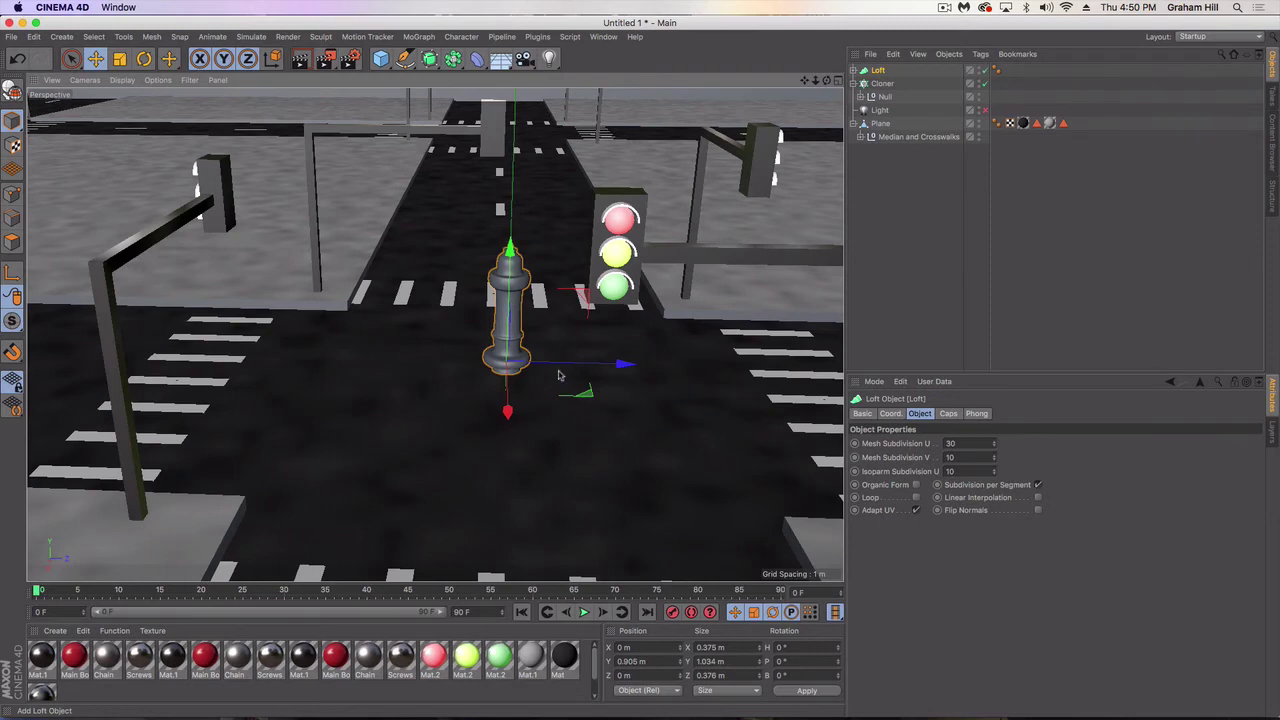
pyautogui.scroll(-4, 560, 376)
pyautogui.keyDown('alt'); pyautogui.moveTo(564, 394); pyautogui.dragTo(481, 417, button='middle'); pyautogui.keyUp('alt')
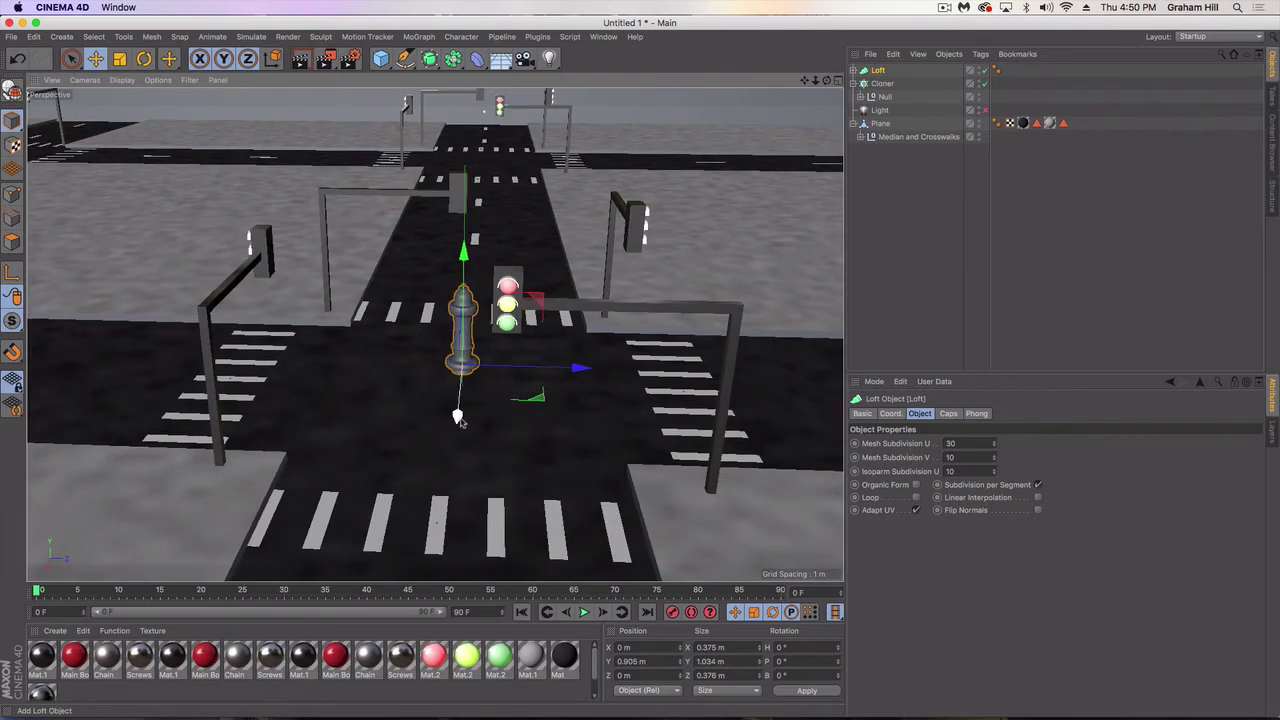
pyautogui.moveTo(458, 418); pyautogui.dragTo(463, 567)
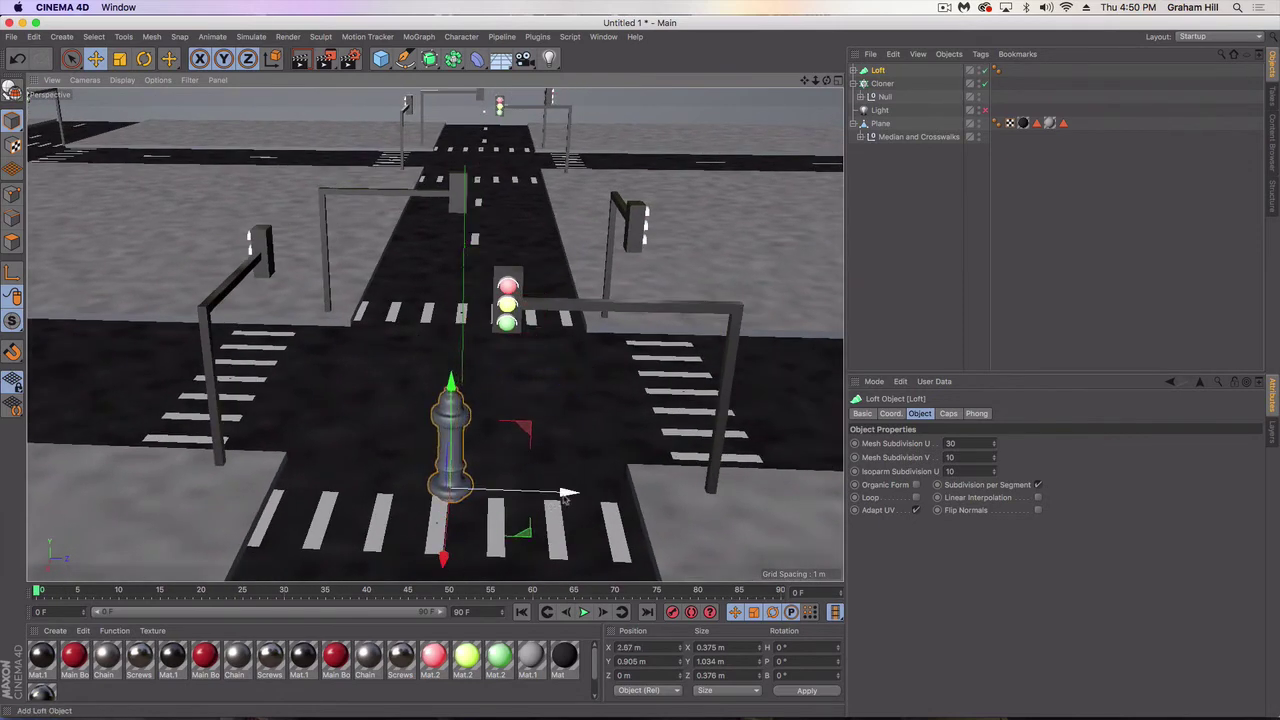
pyautogui.moveTo(568, 493); pyautogui.dragTo(835, 507)
# Scale the hydrant down to about 0.35 m tall and set it on the sidewalk corner near X 3.14 m, Y 0.74 m, Z 2.45 m.
pyautogui.keyDown('alt'); pyautogui.moveTo(793, 512); pyautogui.dragTo(569, 435, button='middle'); pyautogui.keyUp('alt')
pyautogui.keyDown('alt'); pyautogui.moveTo(568, 436); pyautogui.dragTo(177, 474); pyautogui.keyUp('alt')
pyautogui.press('t')
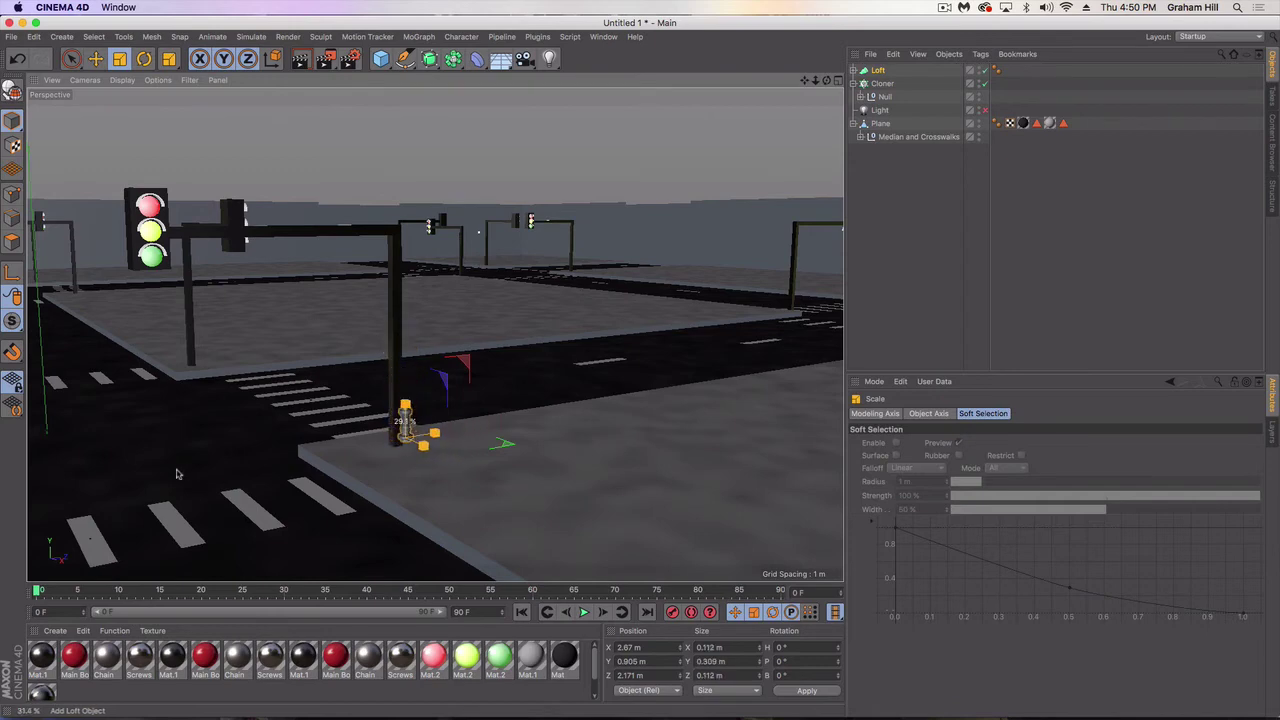
pyautogui.press('e')
pyautogui.moveTo(406, 322); pyautogui.dragTo(404, 344)
pyautogui.moveTo(470, 492); pyautogui.dragTo(561, 453)
pyautogui.keyDown('alt'); pyautogui.moveTo(673, 505); pyautogui.dragTo(614, 514); pyautogui.keyUp('alt')
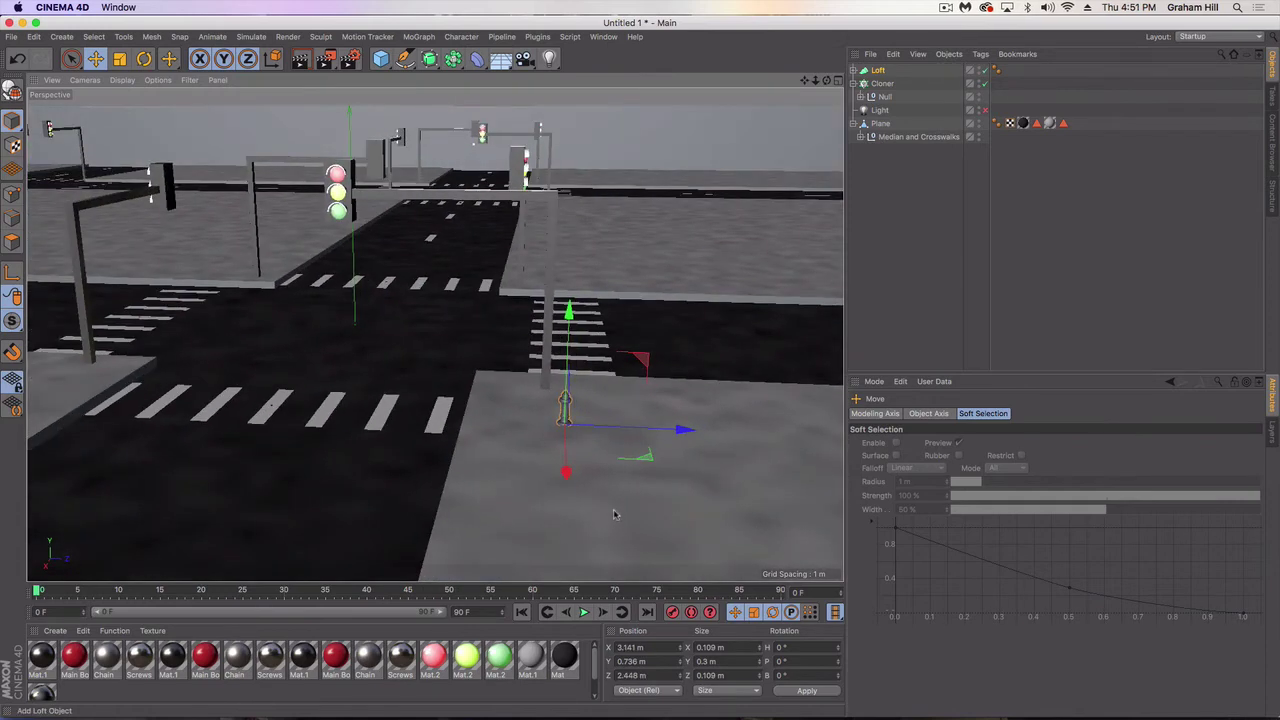
pyautogui.press('t')
pyautogui.moveTo(689, 306); pyautogui.dragTo(812, 115)
# Select the loft with all its child circles and merge them into one polygon object using Connect Objects + Delete.
pyautogui.rightClick(868, 70)
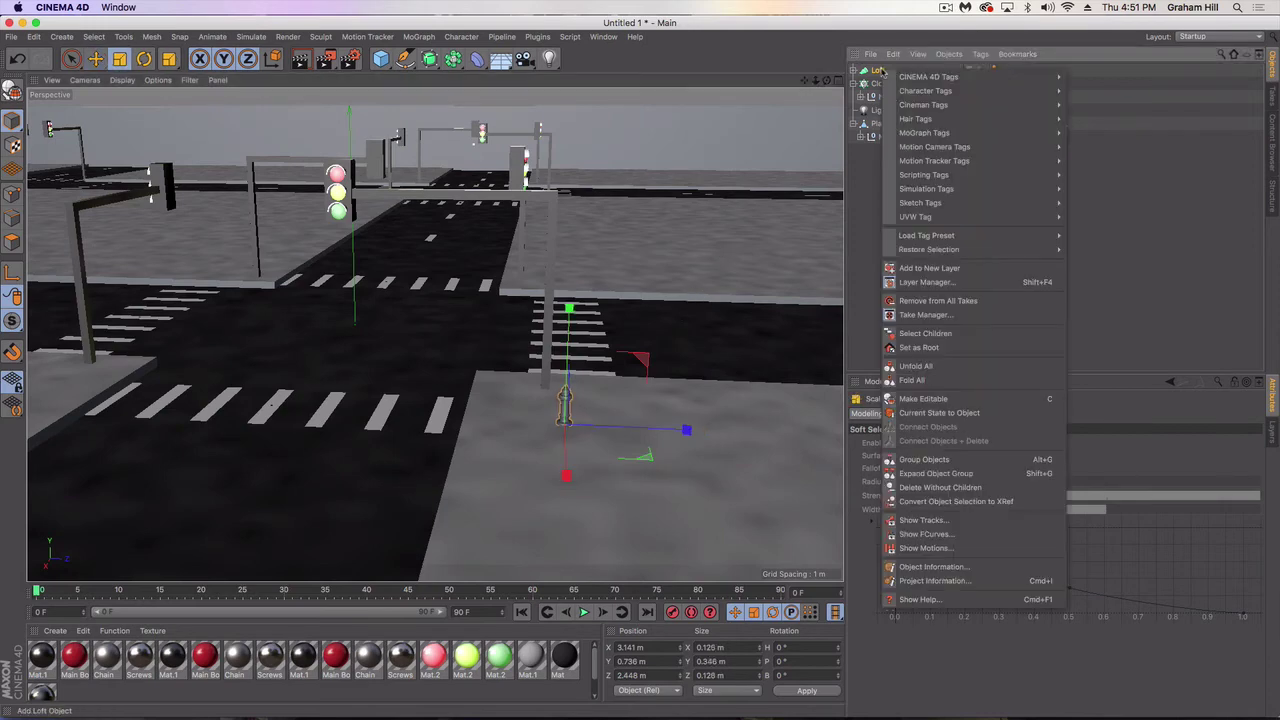
pyautogui.click(925, 336)
pyautogui.rightClick(872, 68)
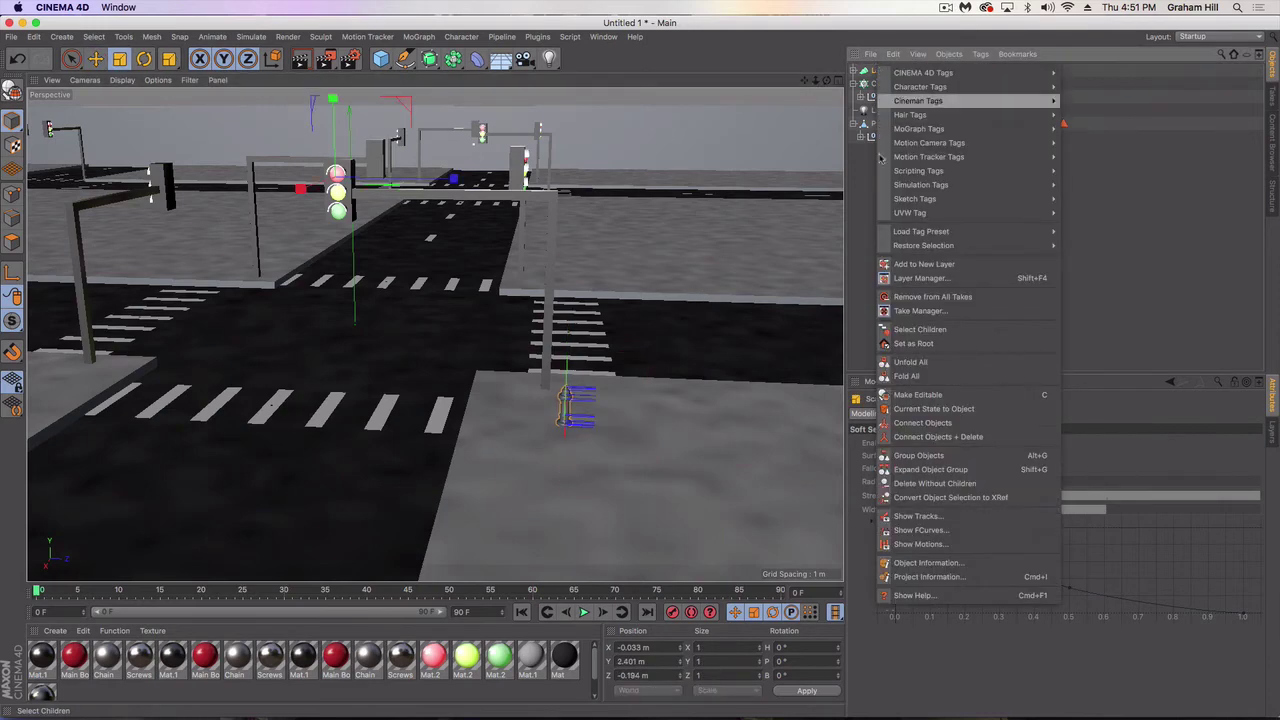
pyautogui.click(920, 445)
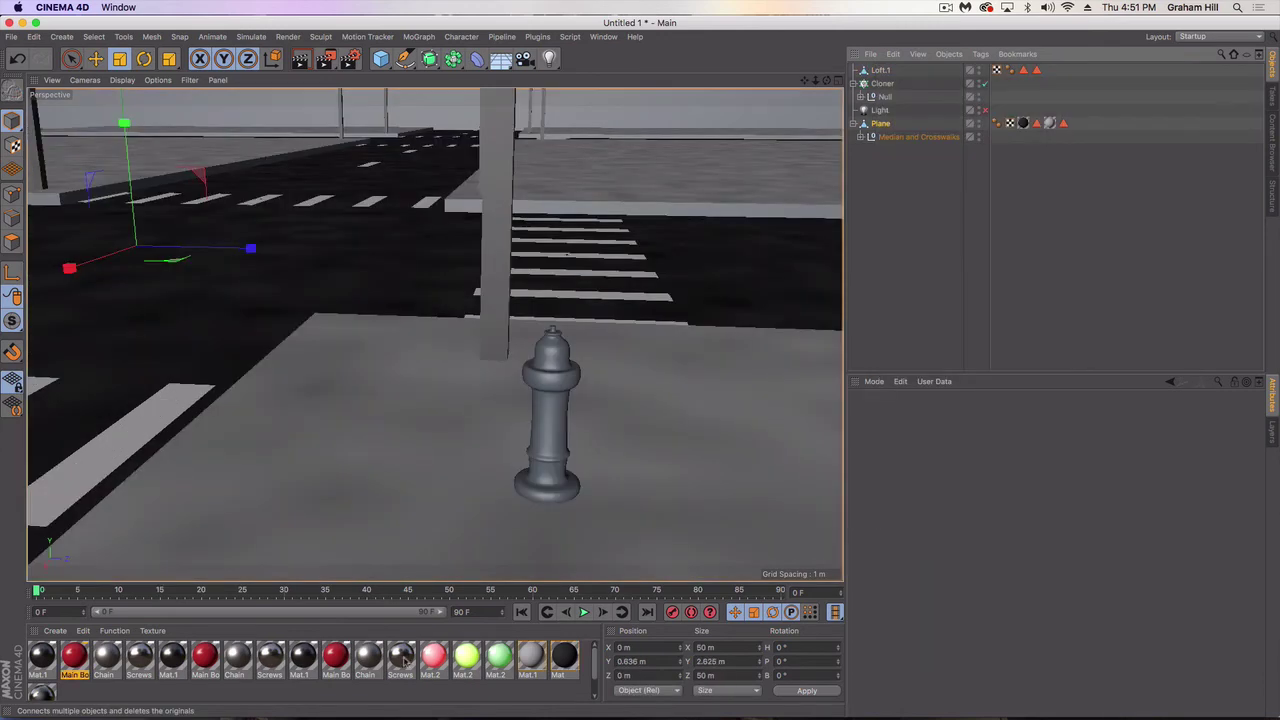
# Duplicate the red Mat.2 material, disable its luminance, set its color saturation to 100%, and apply it to the hydrant.
pyautogui.click(433, 656)
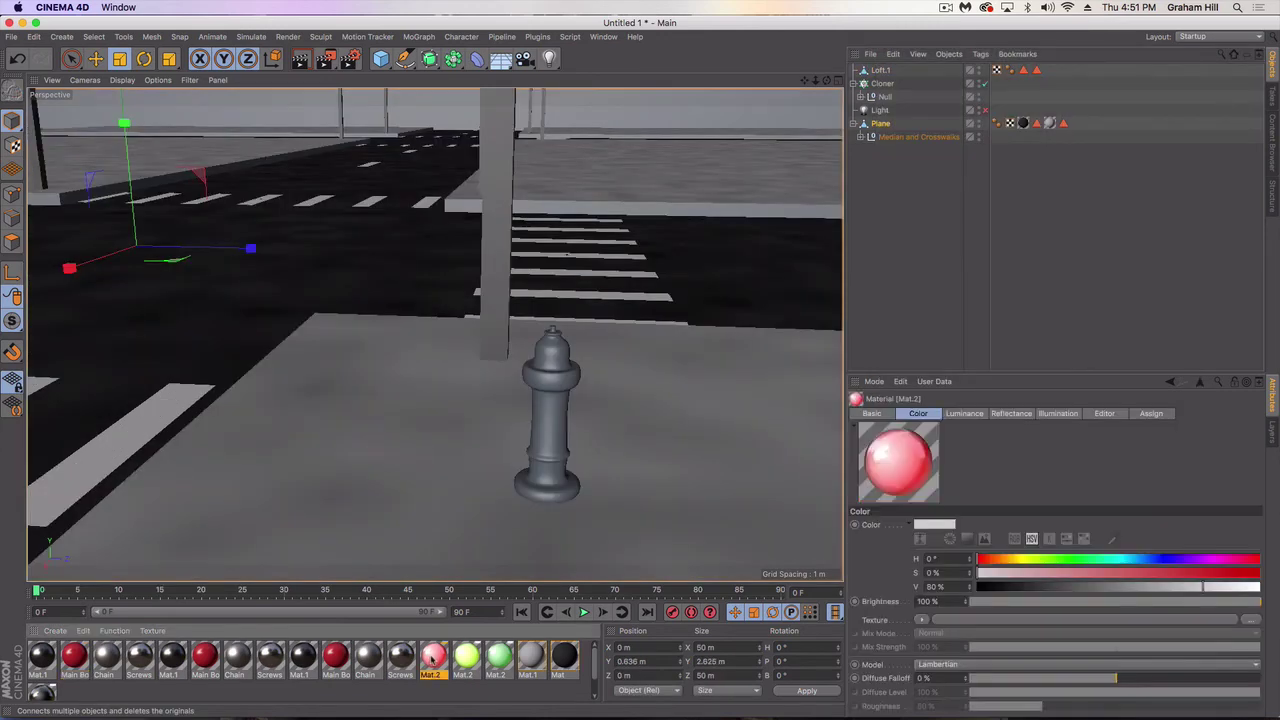
pyautogui.doubleClick(433, 656)
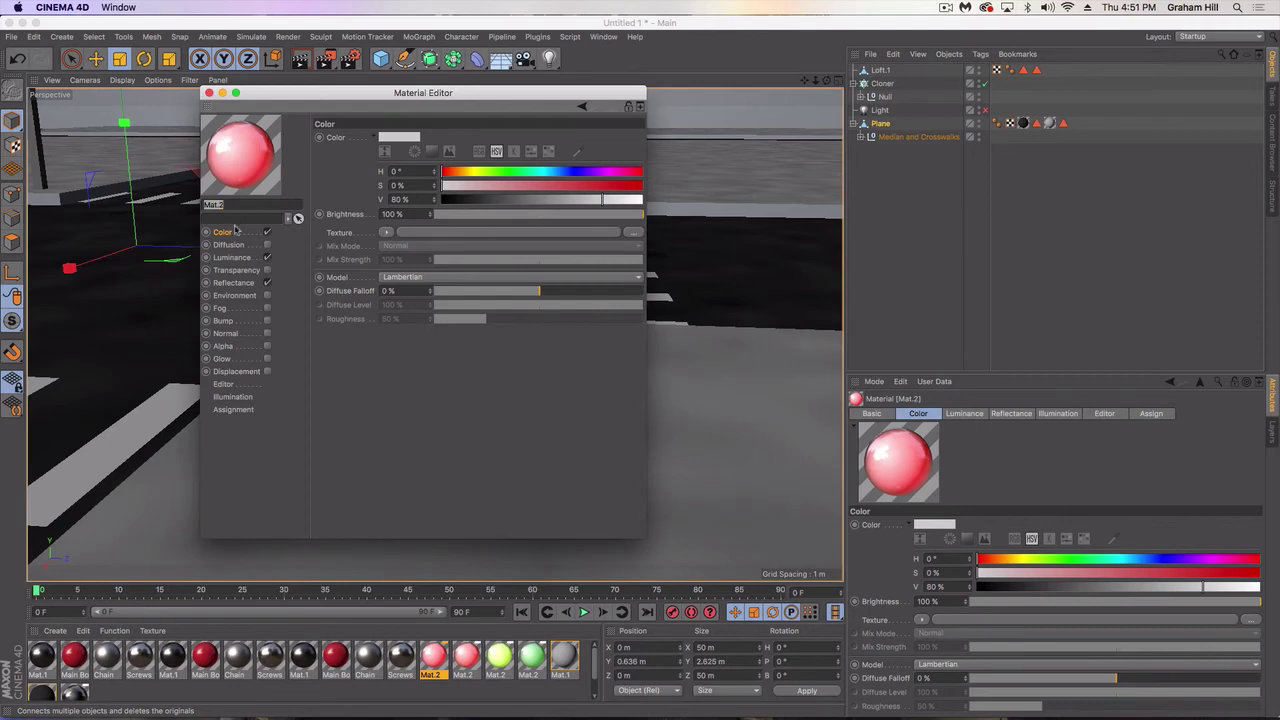
pyautogui.click(267, 257)
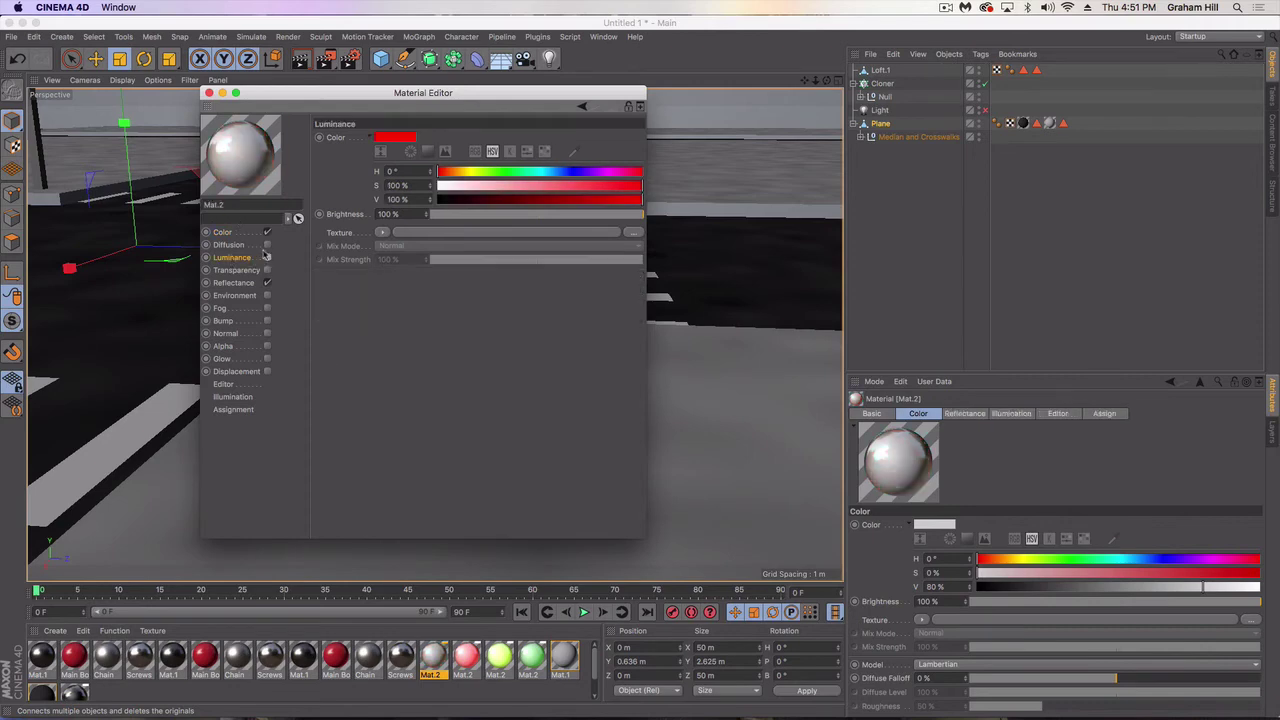
pyautogui.moveTo(460, 179); pyautogui.dragTo(650, 185)
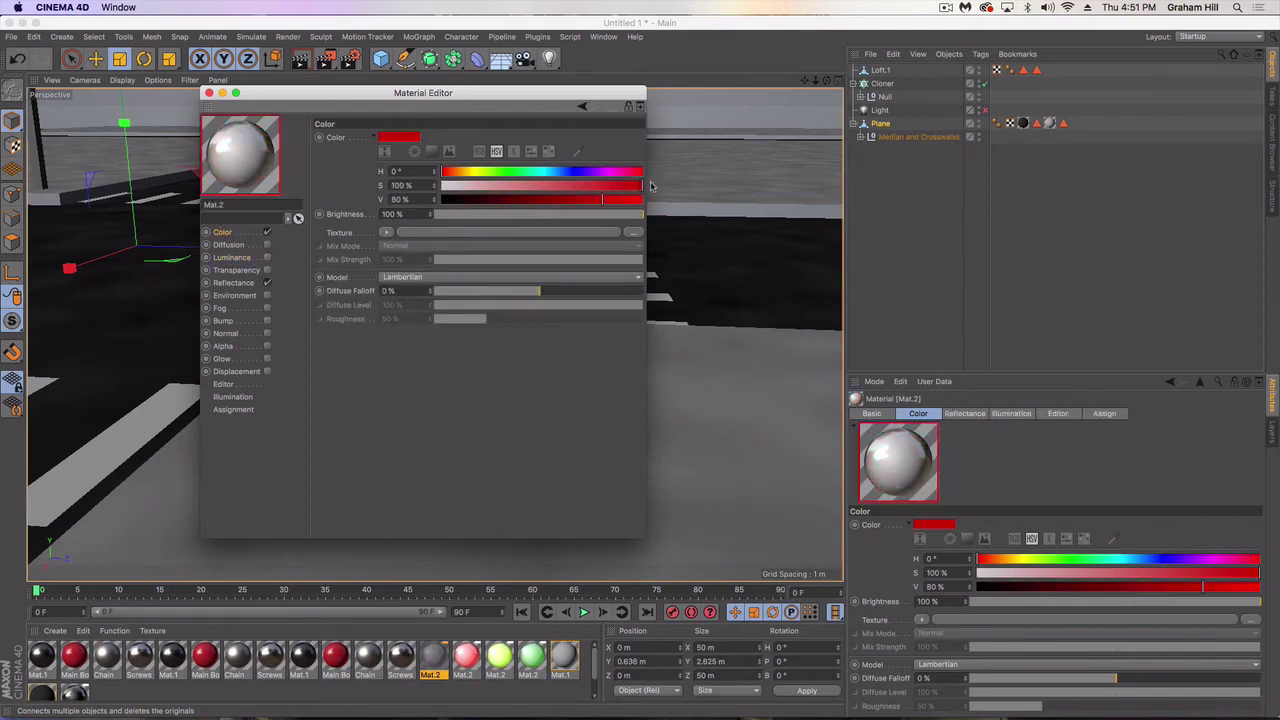
pyautogui.click(208, 93)
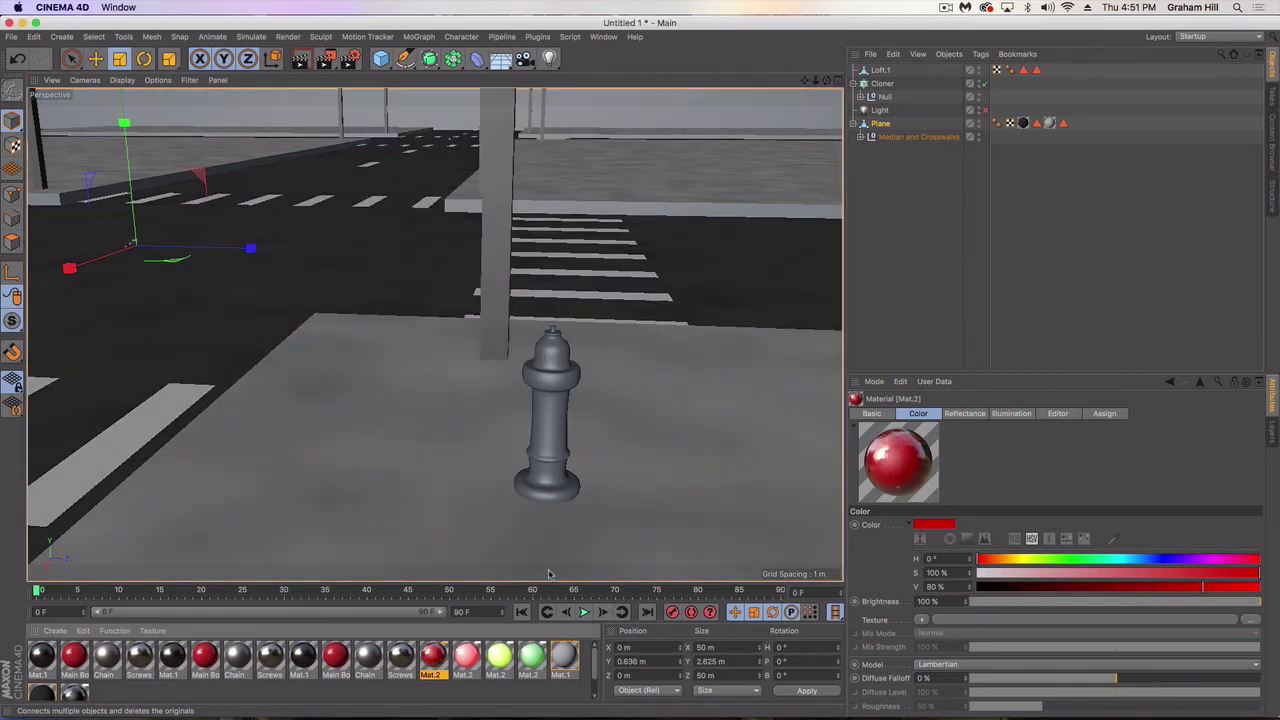
pyautogui.moveTo(434, 655); pyautogui.dragTo(876, 72)
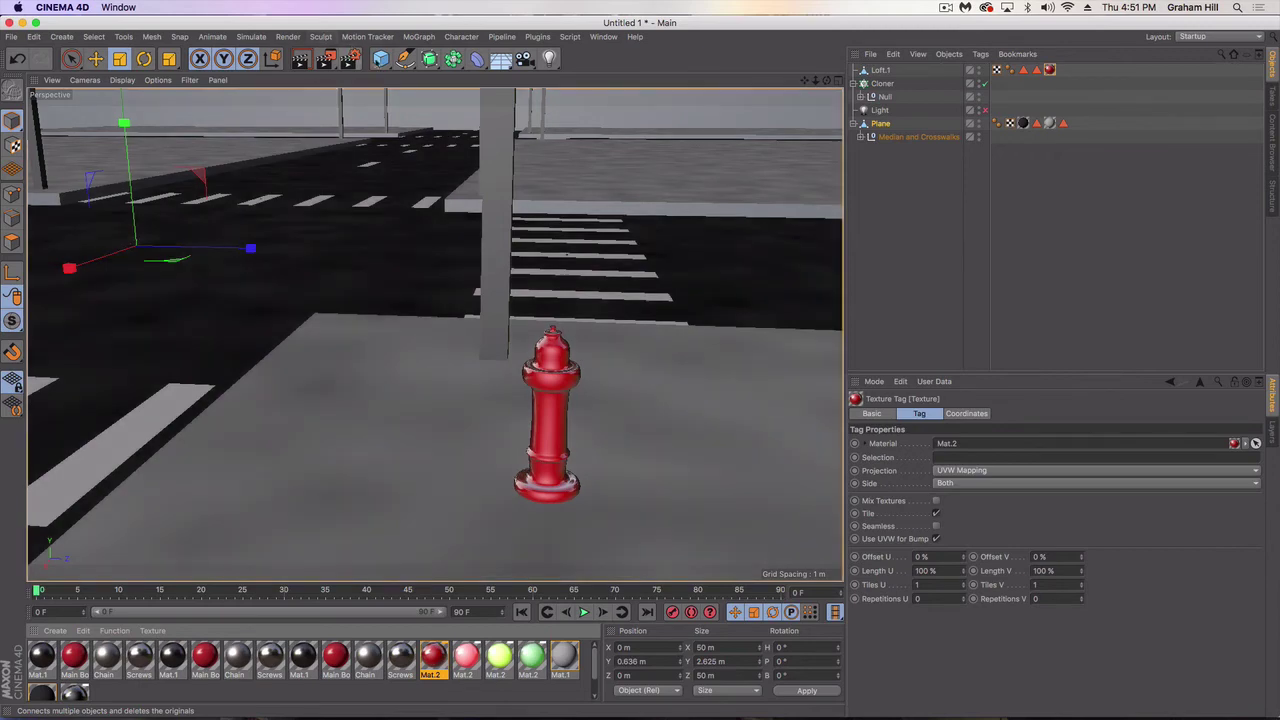
# Add a cylinder, rotate it to 90° bank, and move it along Z to about 2.52 m, in line with the hydrant.
pyautogui.moveTo(380, 58); pyautogui.dragTo(655, 77)
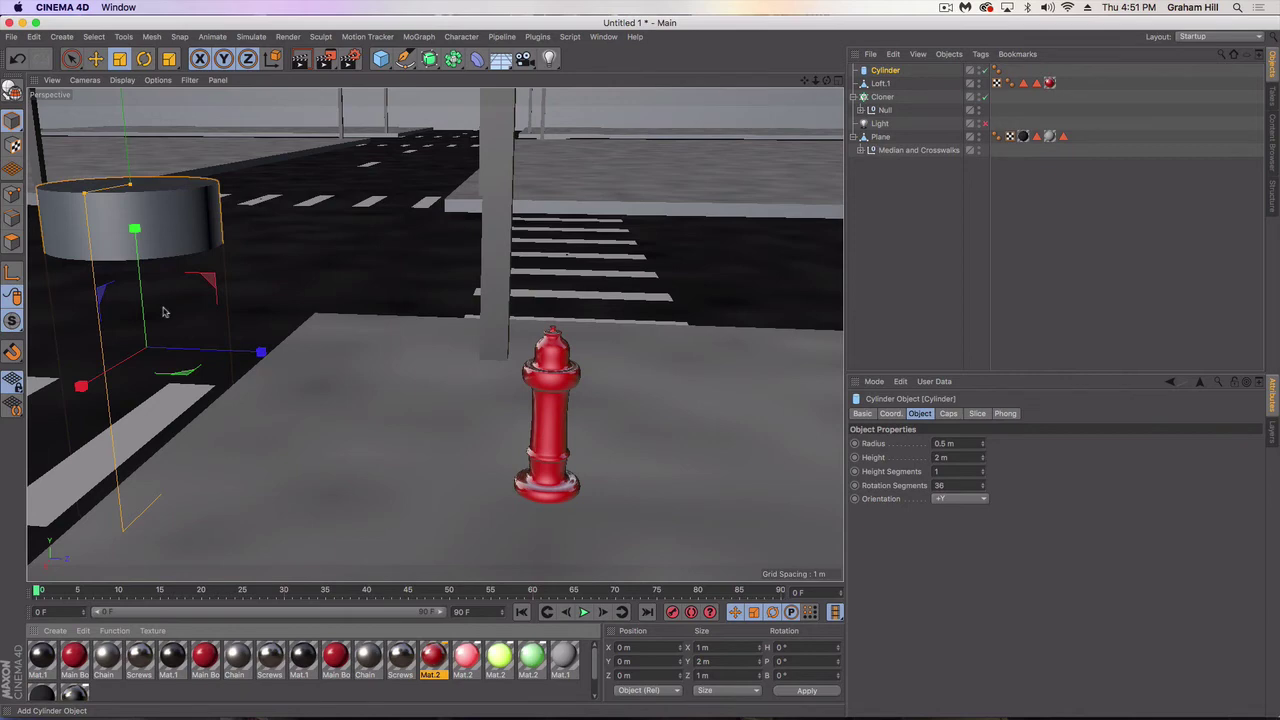
pyautogui.press('r')
pyautogui.moveTo(130, 288); pyautogui.dragTo(92, 432)
pyautogui.press('e')
pyautogui.moveTo(257, 349); pyautogui.dragTo(688, 374)
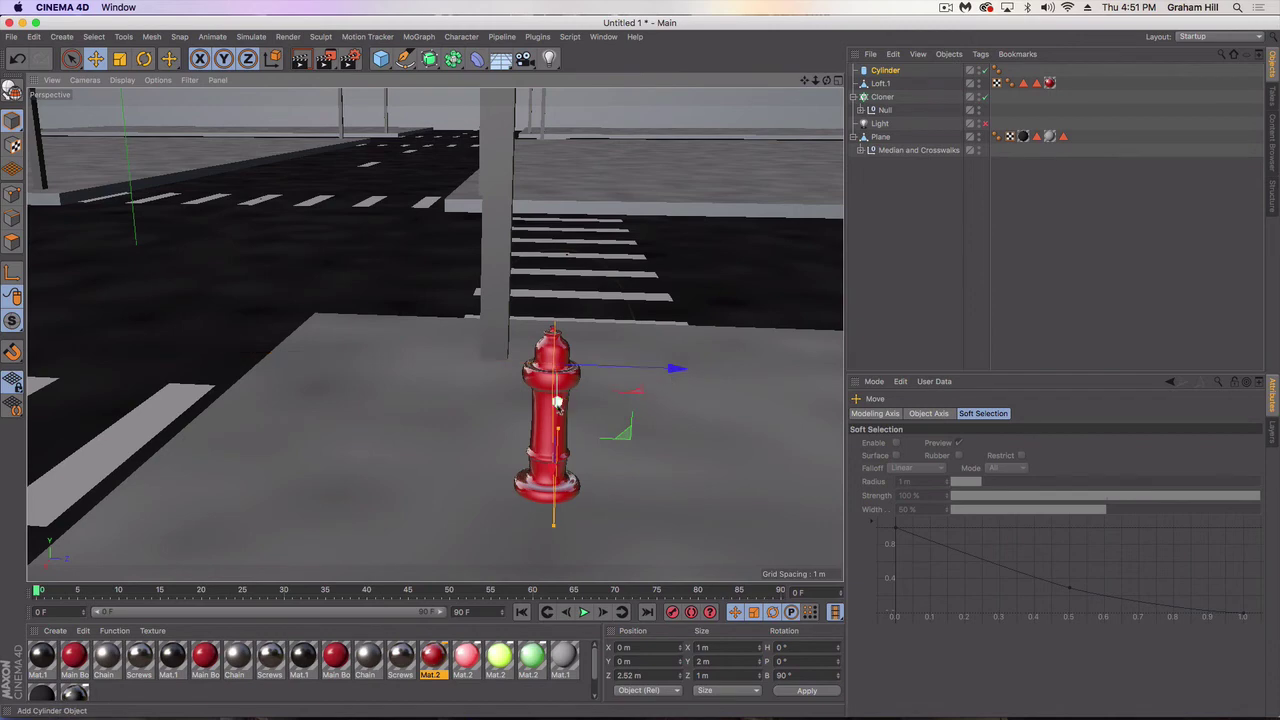
# Shrink the cylinder to about 0.044 m in diameter and 0.088 m long, and bring it next to the hydrant.
pyautogui.moveTo(557, 404); pyautogui.dragTo(552, 492)
pyautogui.moveTo(551, 542); pyautogui.dragTo(118, 438)
pyautogui.press('t')
pyautogui.press('e')
pyautogui.moveTo(579, 398); pyautogui.dragTo(681, 453)
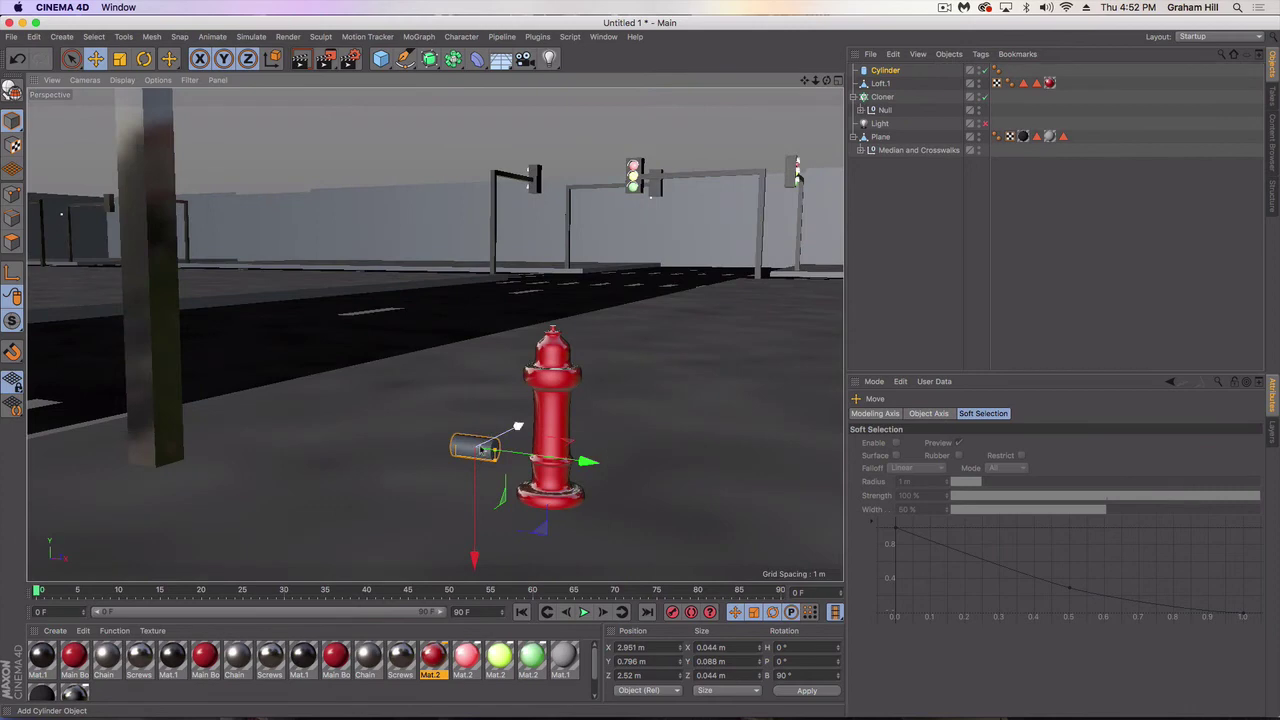
# Seat the small cylinder in the hydrant's barrel as the front nozzle, at about Y 0.895 m and Z 2.44 m.
pyautogui.moveTo(474, 557); pyautogui.dragTo(472, 500)
pyautogui.moveTo(596, 400); pyautogui.dragTo(697, 434)
pyautogui.moveTo(568, 434); pyautogui.dragTo(446, 464)
pyautogui.moveTo(686, 409)
pyautogui.mouseDown()
pyautogui.moveTo(588, 450)
pyautogui.moveTo(595, 460)
pyautogui.moveTo(678, 426)
pyautogui.mouseUp()
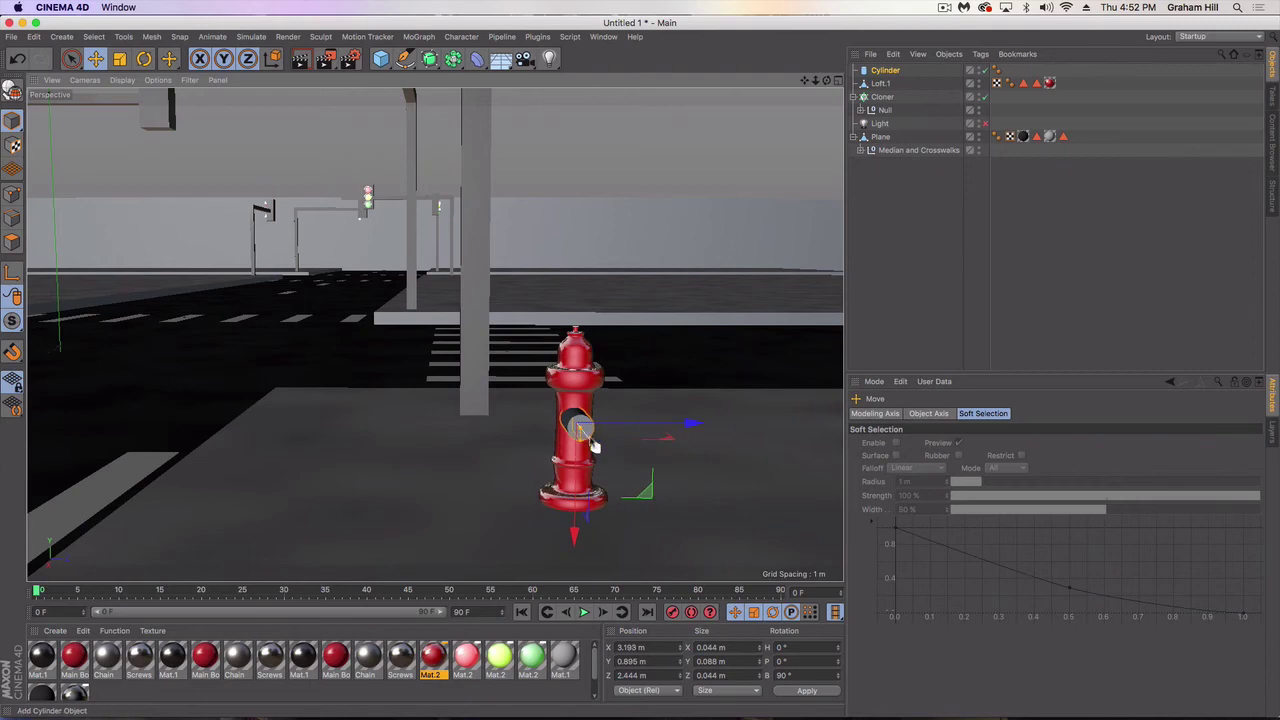
pyautogui.keyDown('alt'); pyautogui.moveTo(595, 446); pyautogui.dragTo(651, 457); pyautogui.keyUp('alt')
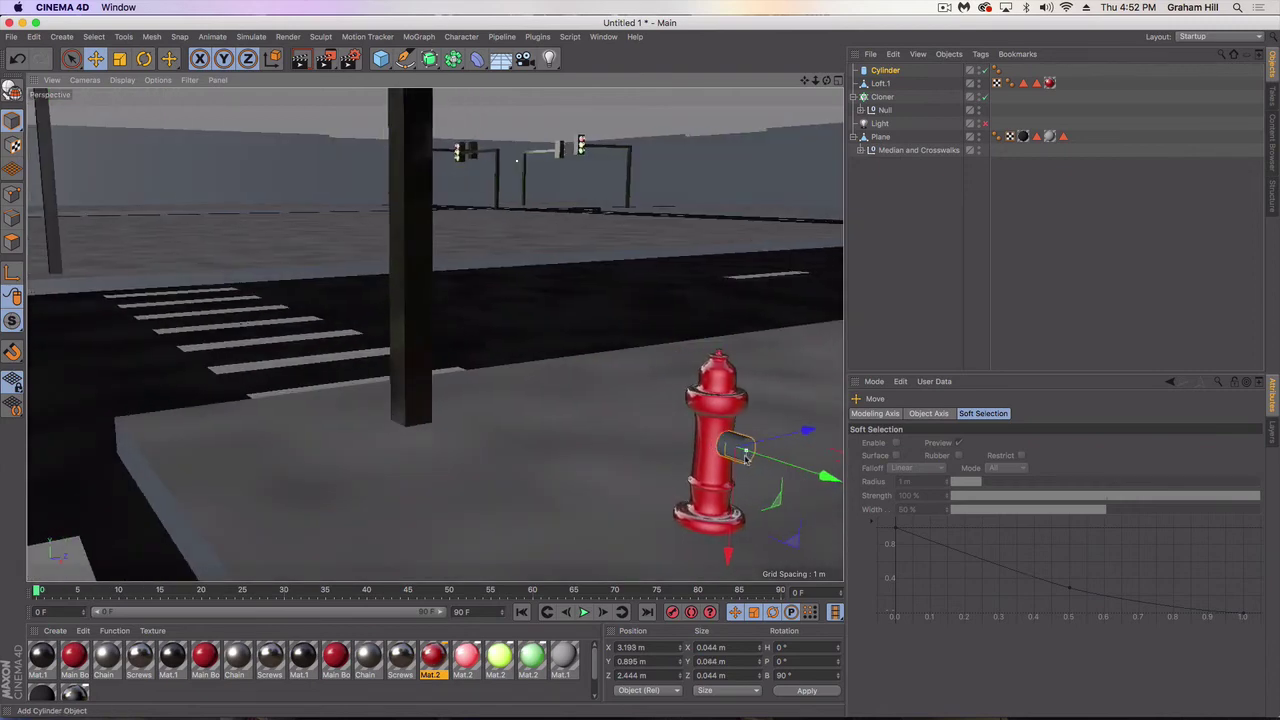
pyautogui.moveTo(829, 477); pyautogui.dragTo(710, 387)
# Copy the nozzle beside the hydrant, resize it to about 0.036 m thick and 0.151 m long, and rotate its heading to 90°.
pyautogui.press('t')
pyautogui.scroll(5, 605, 428)
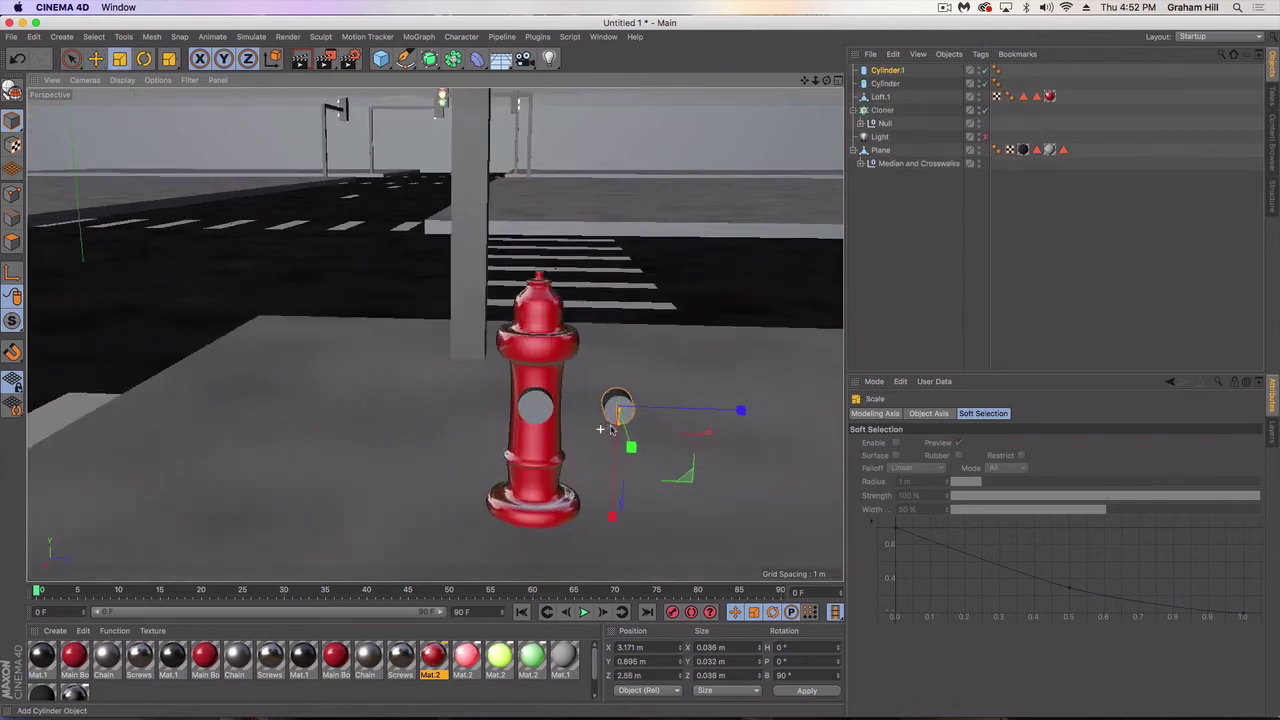
pyautogui.moveTo(623, 412); pyautogui.dragTo(708, 416)
pyautogui.press('r')
pyautogui.press('super+z')
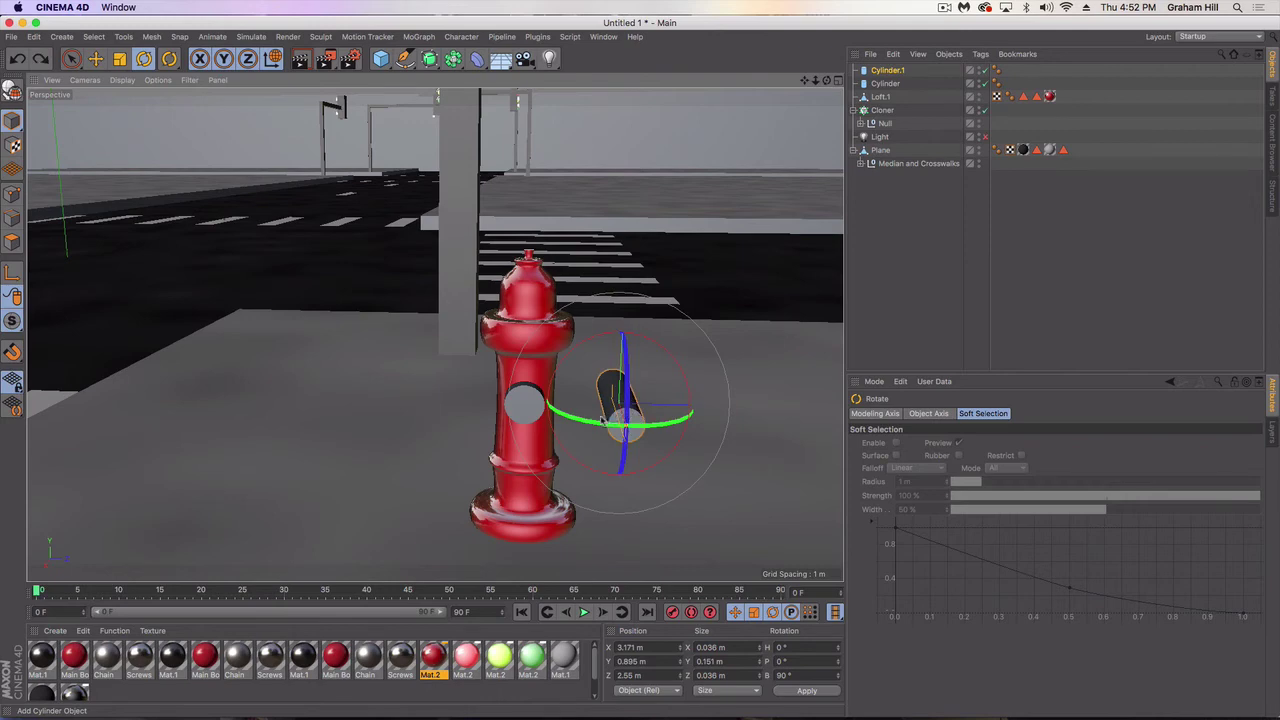
pyautogui.moveTo(601, 420); pyautogui.dragTo(641, 399)
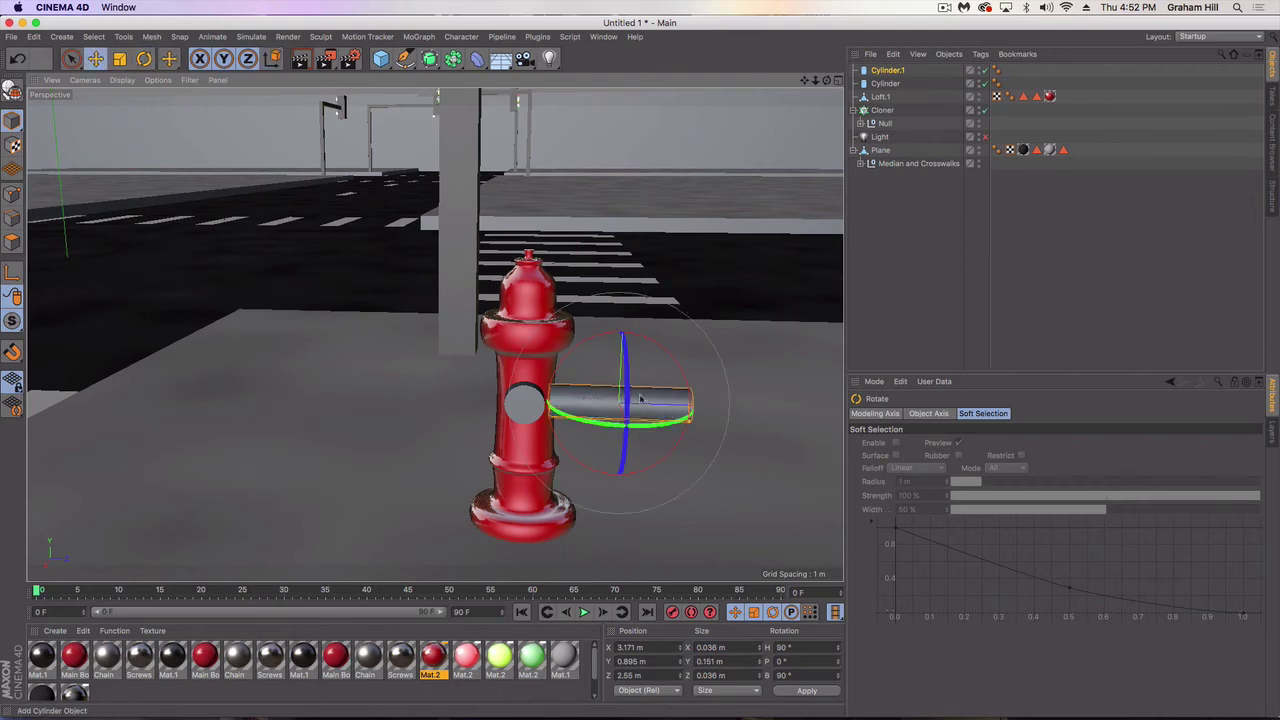
# Pass the long cylinder crosswise through the upper barrel, centered at about X 3.14 m, Y 0.93 m, Z 2.45 m.
pyautogui.press('e')
pyautogui.moveTo(617, 512); pyautogui.dragTo(660, 445)
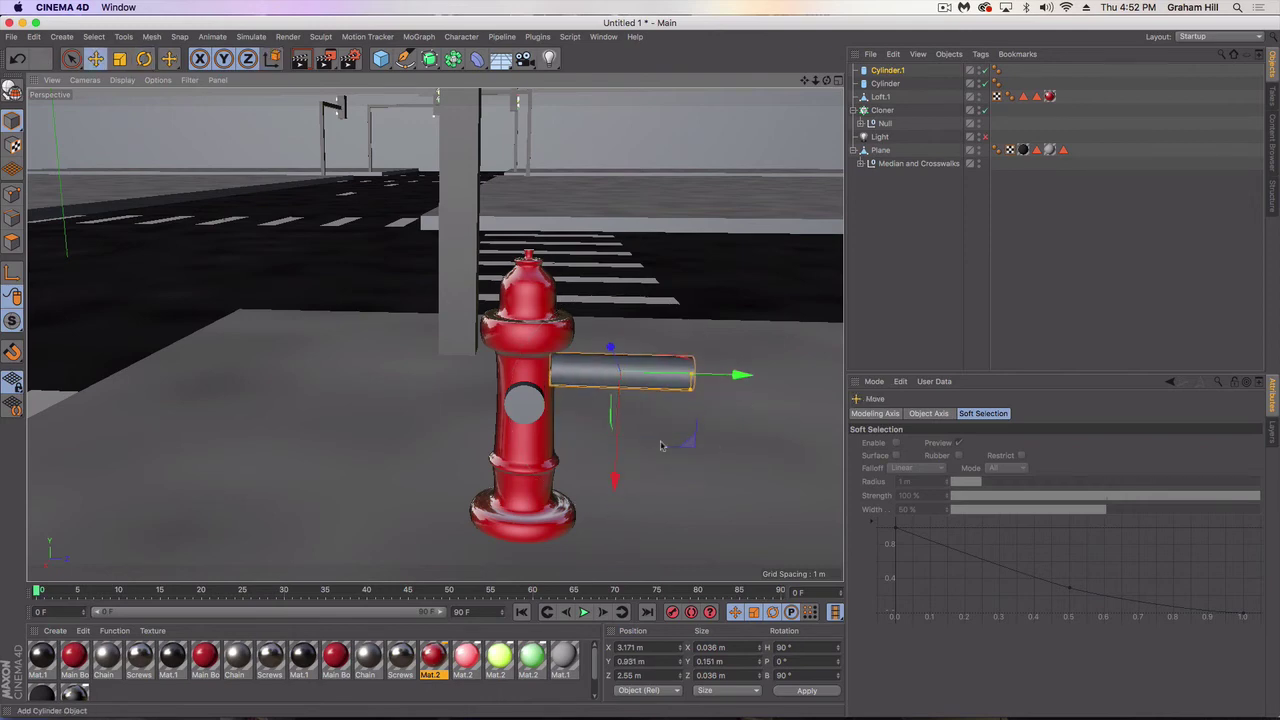
pyautogui.moveTo(738, 373); pyautogui.dragTo(641, 371)
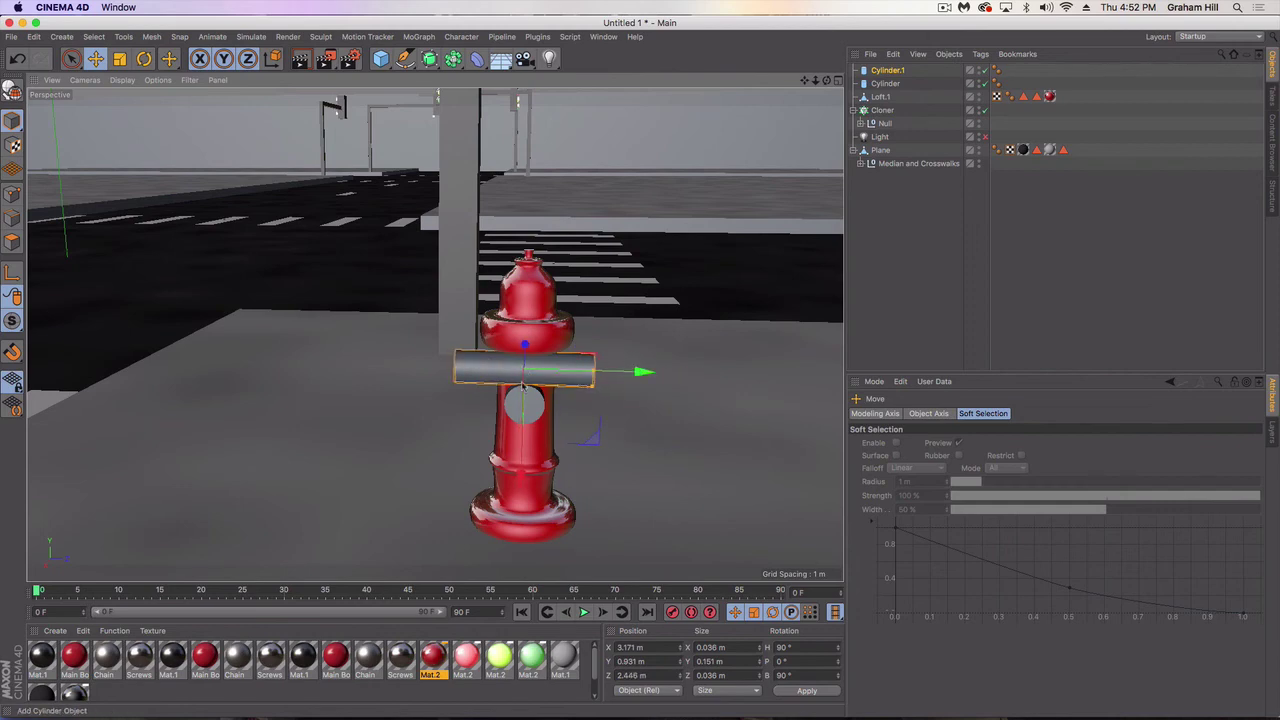
pyautogui.keyDown('alt'); pyautogui.moveTo(522, 385); pyautogui.dragTo(614, 352); pyautogui.keyUp('alt')
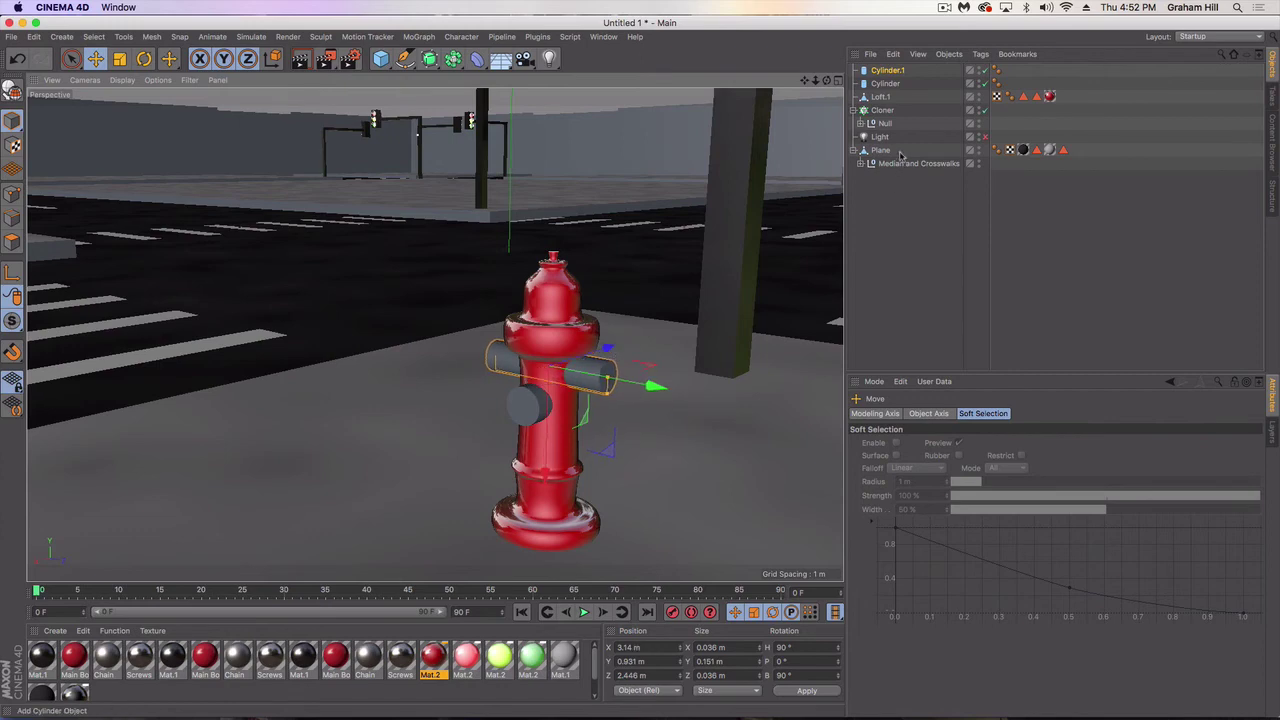
# Merge the two nozzle cylinders and the lofted hydrant body into one object with Connect Objects + Delete.
pyautogui.click(883, 85)
pyautogui.keyDown('shift'); pyautogui.click(882, 74); pyautogui.keyUp('shift')
pyautogui.click(882, 97)
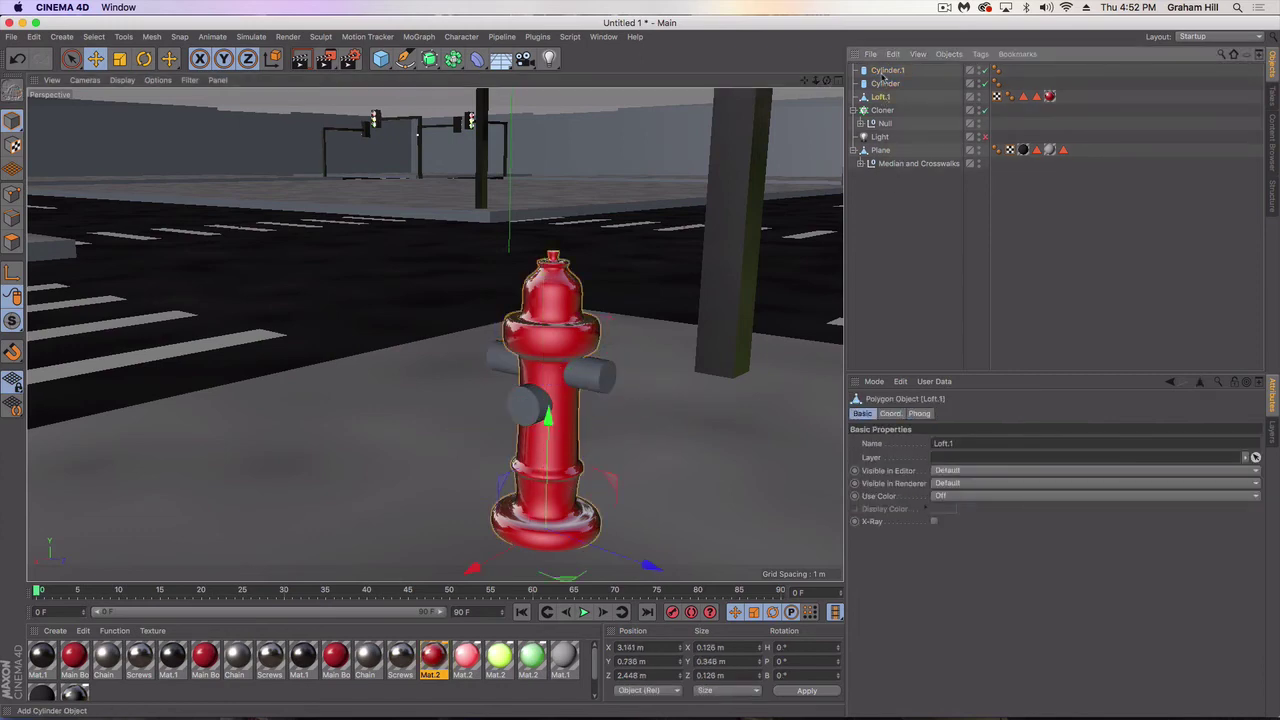
pyautogui.keyDown('shift'); pyautogui.click(882, 74); pyautogui.keyUp('shift')
pyautogui.rightClick(884, 72)
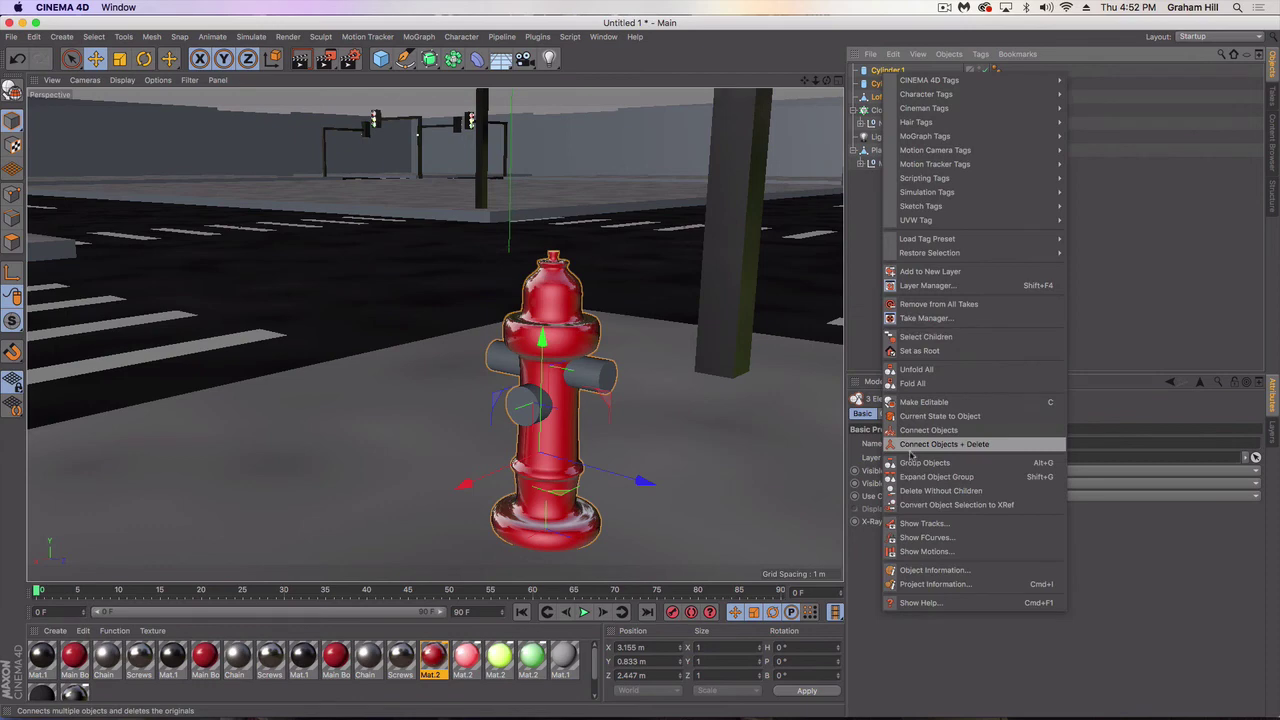
pyautogui.click(916, 443)
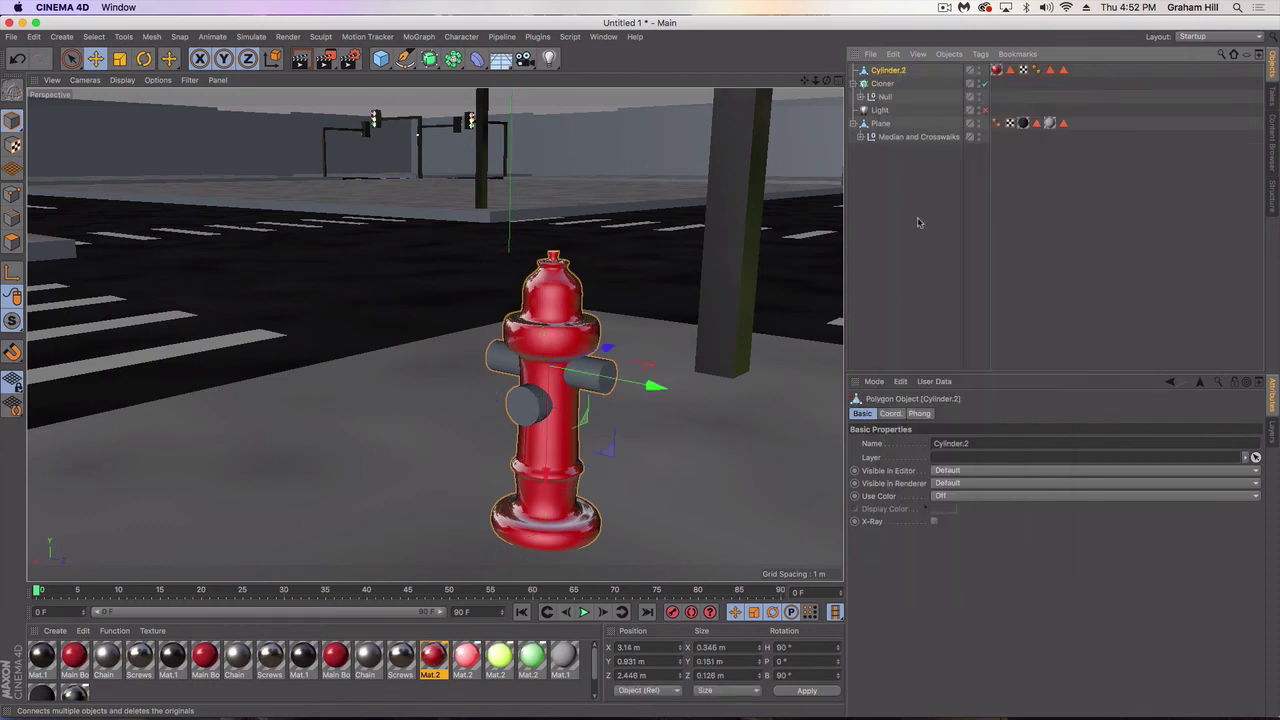
# Apply the red Mat.2 material to the whole merged hydrant and deselect it.
pyautogui.moveTo(431, 655); pyautogui.dragTo(547, 443)
pyautogui.scroll(-4, 575, 400)
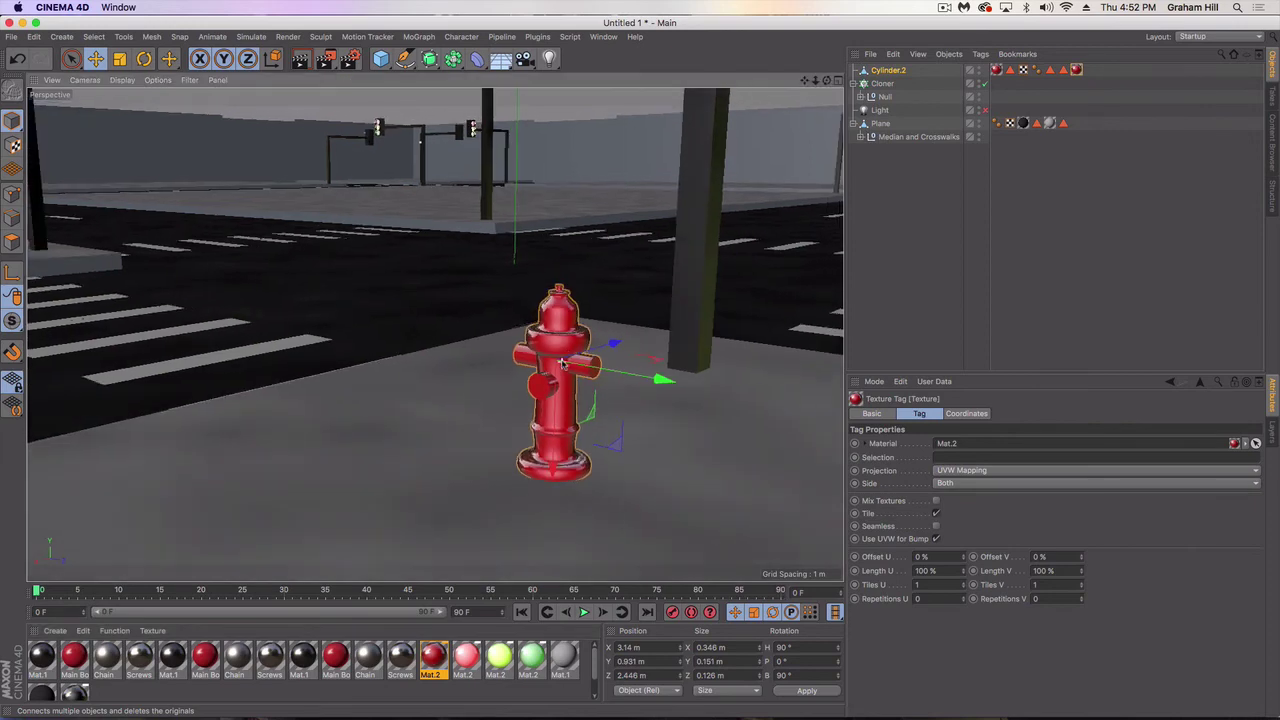
pyautogui.keyDown('alt'); pyautogui.moveTo(560, 390); pyautogui.dragTo(726, 258); pyautogui.keyUp('alt')
pyautogui.scroll(-2, 627, 362)
pyautogui.scroll(-5, 627, 362)
pyautogui.click(886, 298)
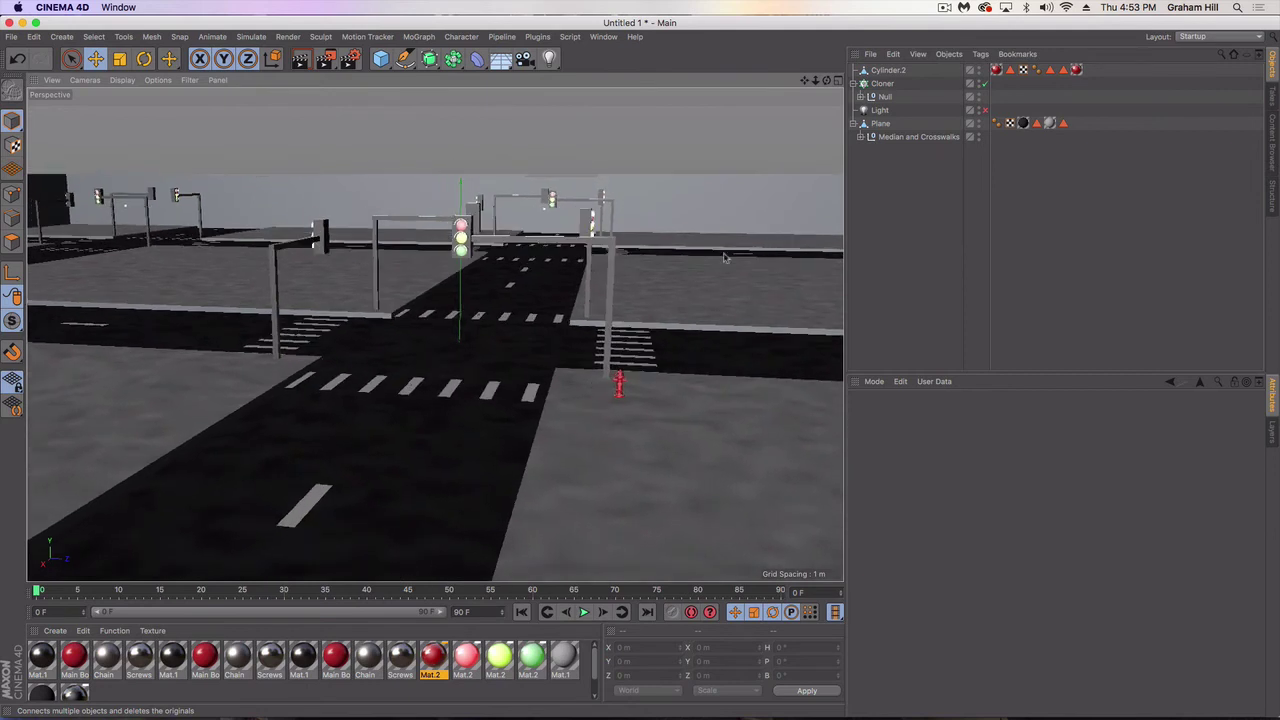
# Rename the merged object "fire hydrant" and nudge it toward the street to about Z 2.265 m.
pyautogui.click(889, 71)
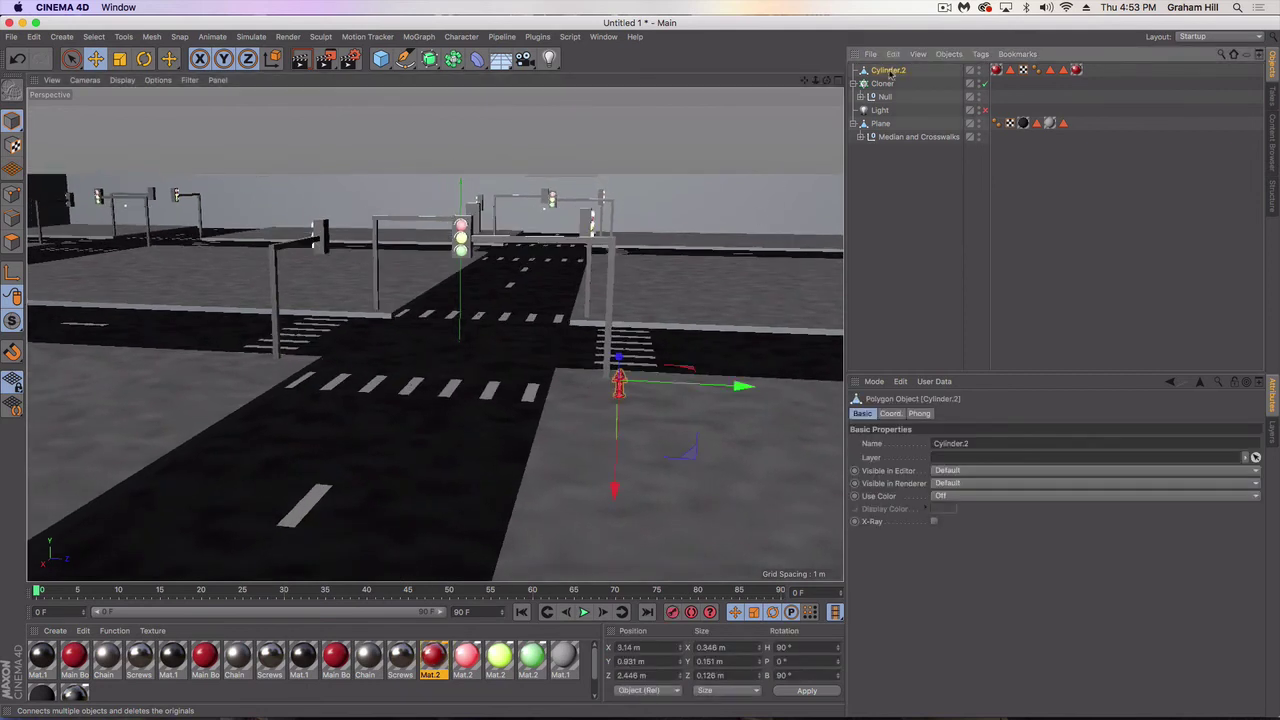
pyautogui.doubleClick(981, 445)
pyautogui.write('f')
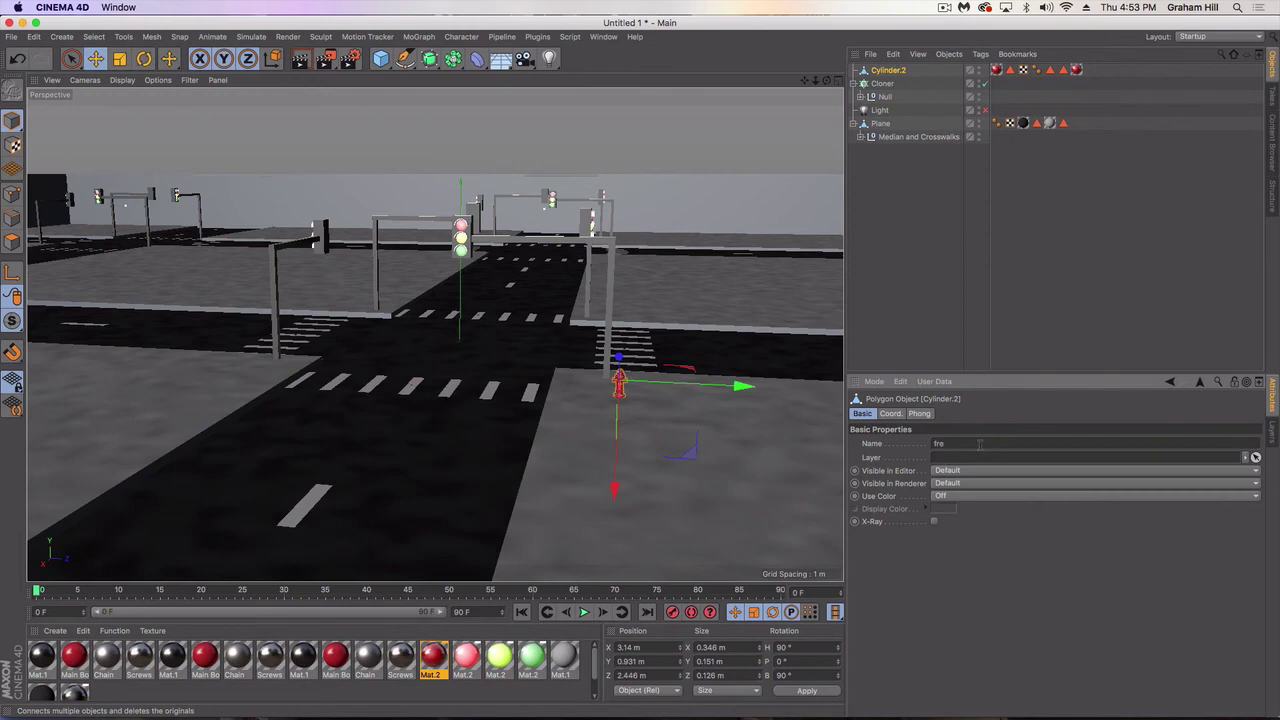
pyautogui.write('fire hydrant')
pyautogui.press('Return')
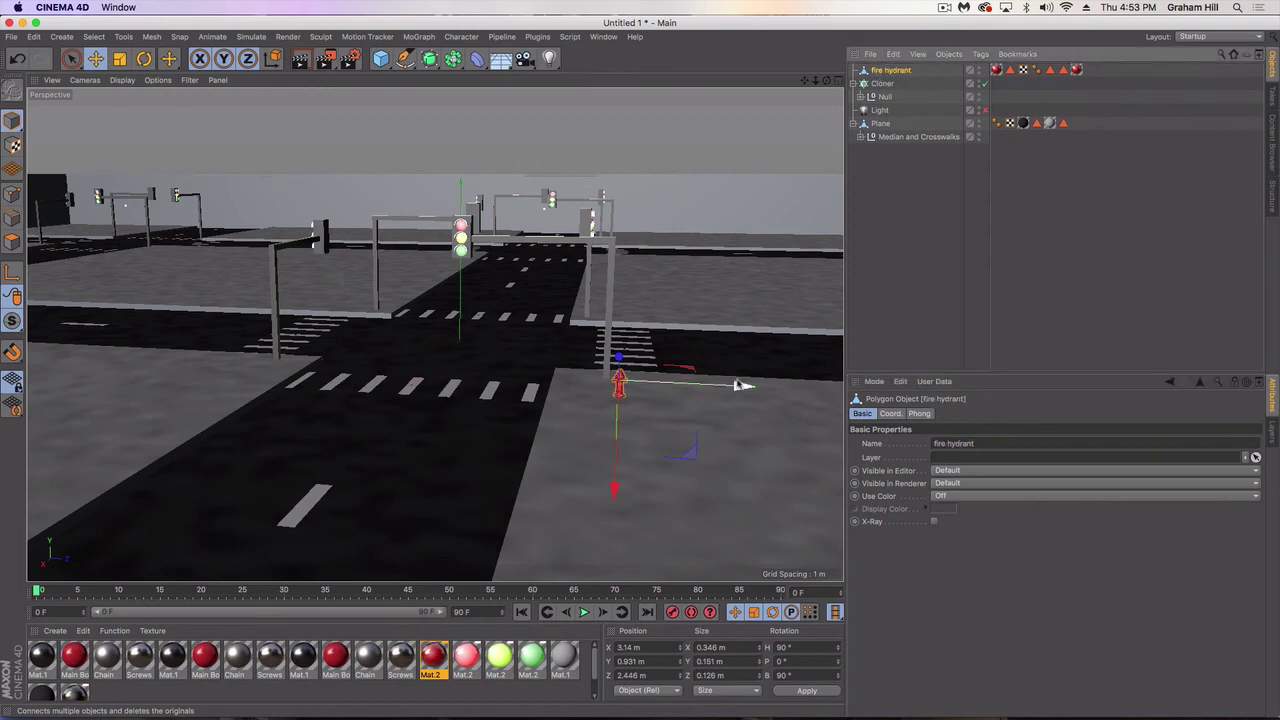
pyautogui.moveTo(740, 384); pyautogui.dragTo(723, 382)
pyautogui.scroll(-3, 602, 470)
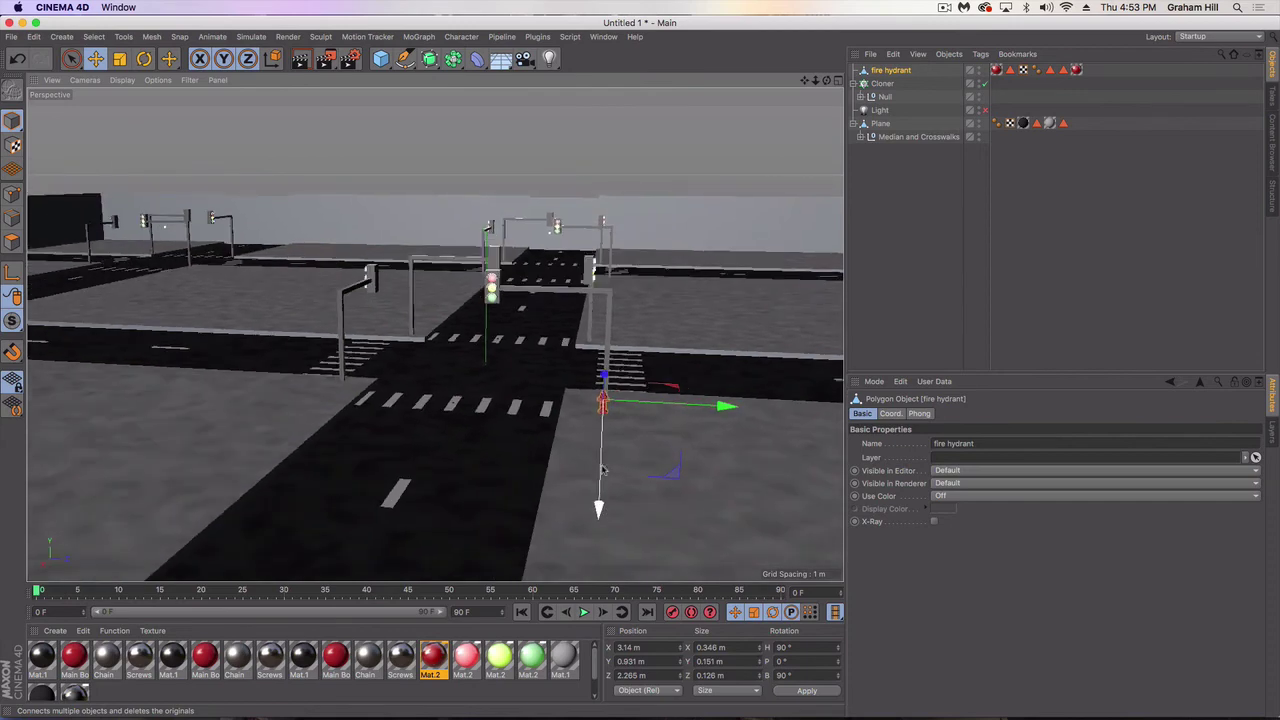
# Add a Cloner with the fire hydrant as its child and set its mode to Grid Array.
pyautogui.scroll(-4, 603, 458)
pyautogui.scroll(-2, 603, 454)
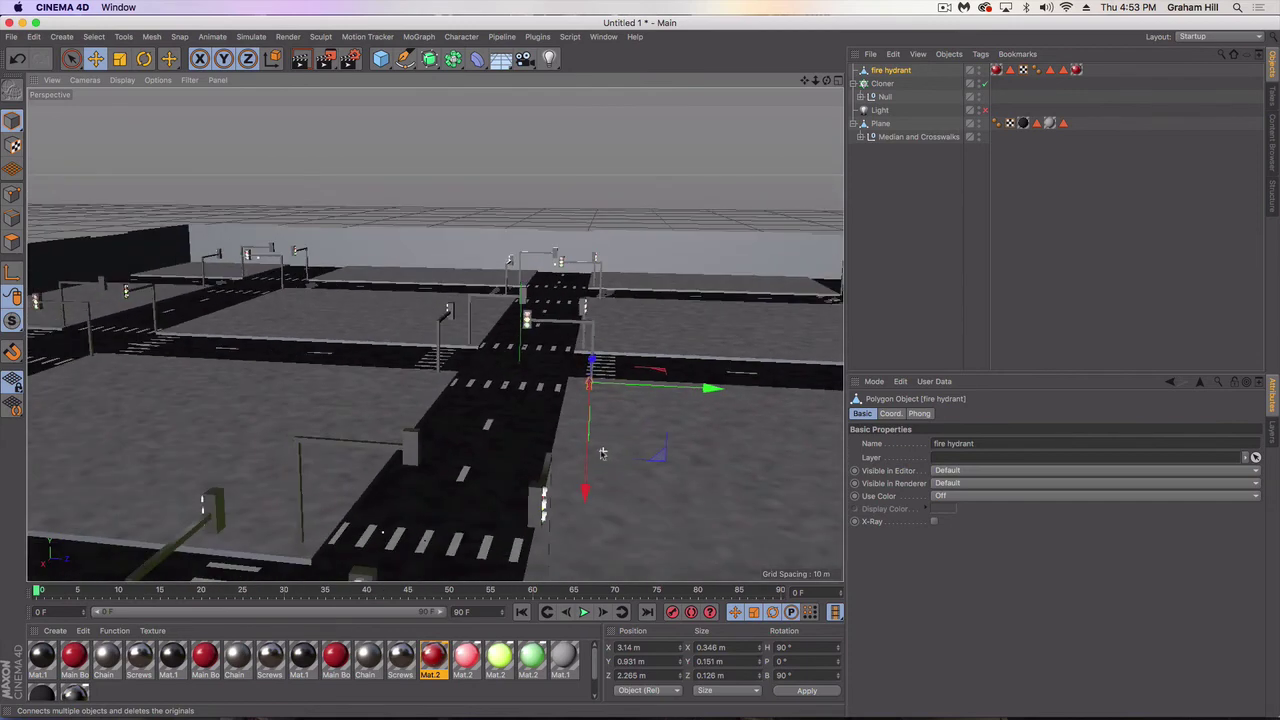
pyautogui.moveTo(453, 52); pyautogui.dragTo(438, 188)
pyautogui.moveTo(890, 85); pyautogui.dragTo(883, 72)
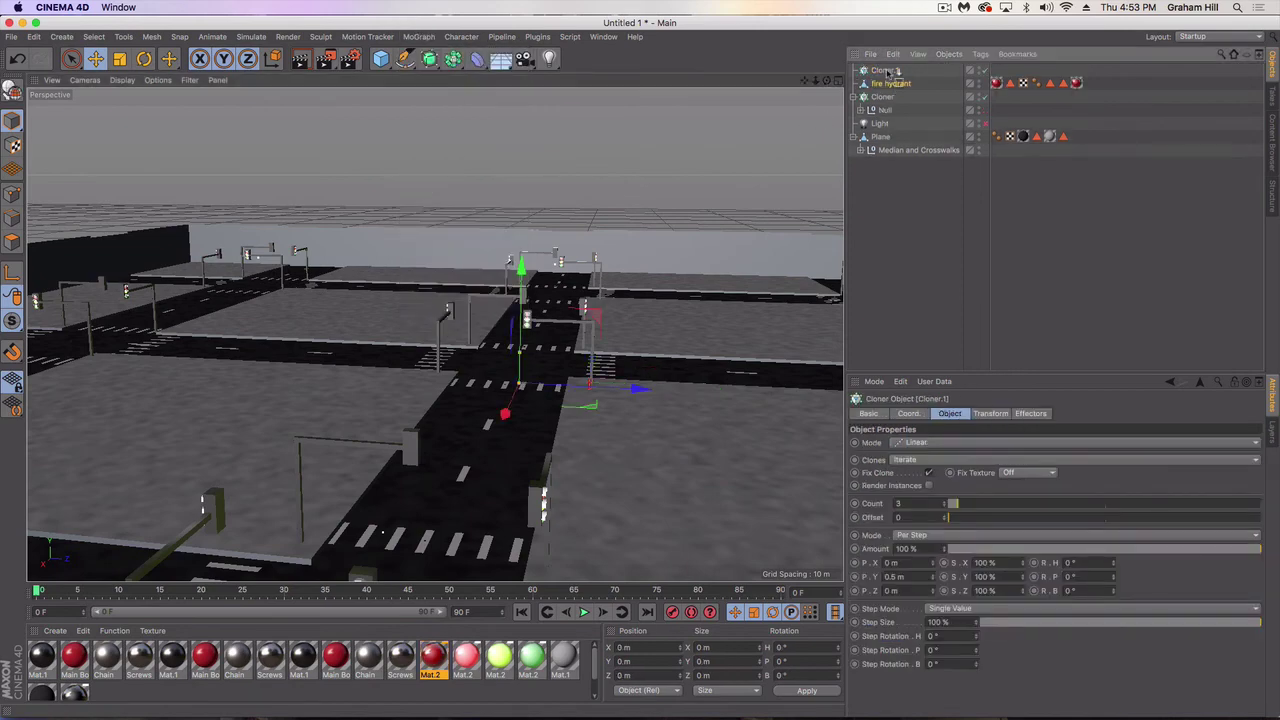
pyautogui.click(926, 443)
pyautogui.click(922, 500)
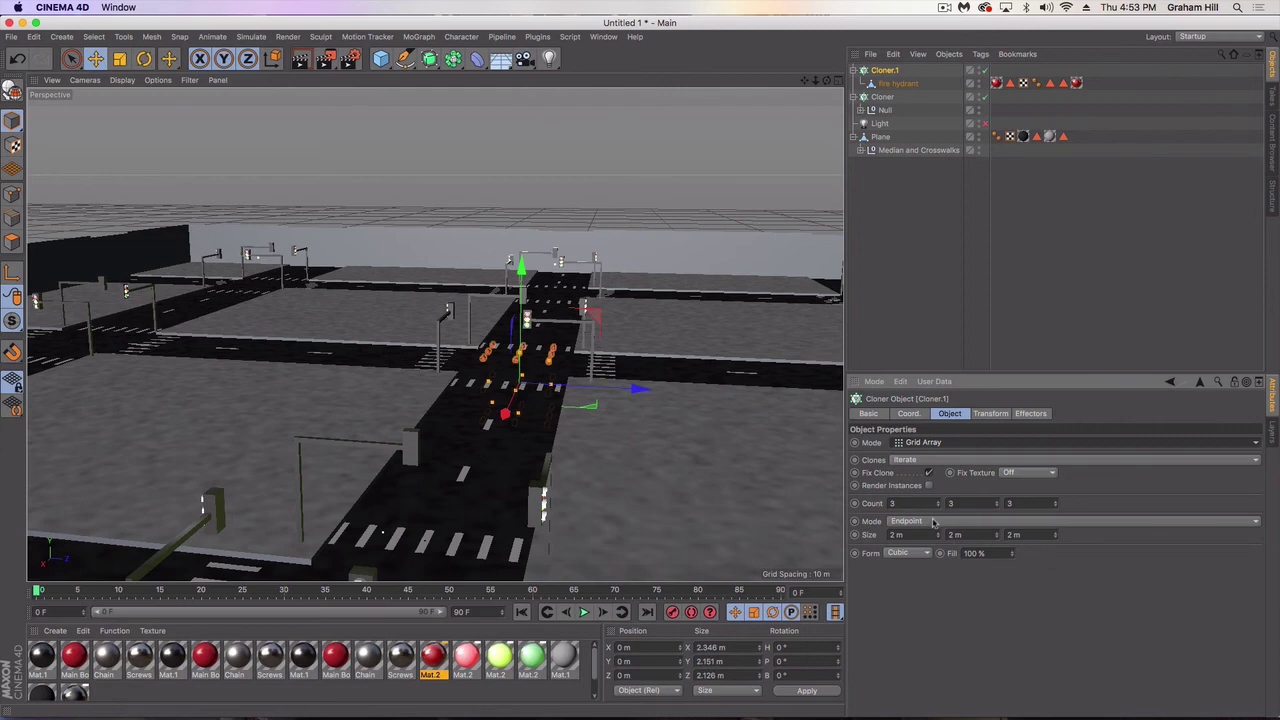
# Set the hydrant grid's X size to 10 m and its count to 6 by 1 by 2.
pyautogui.moveTo(940, 538); pyautogui.dragTo(940, 538)
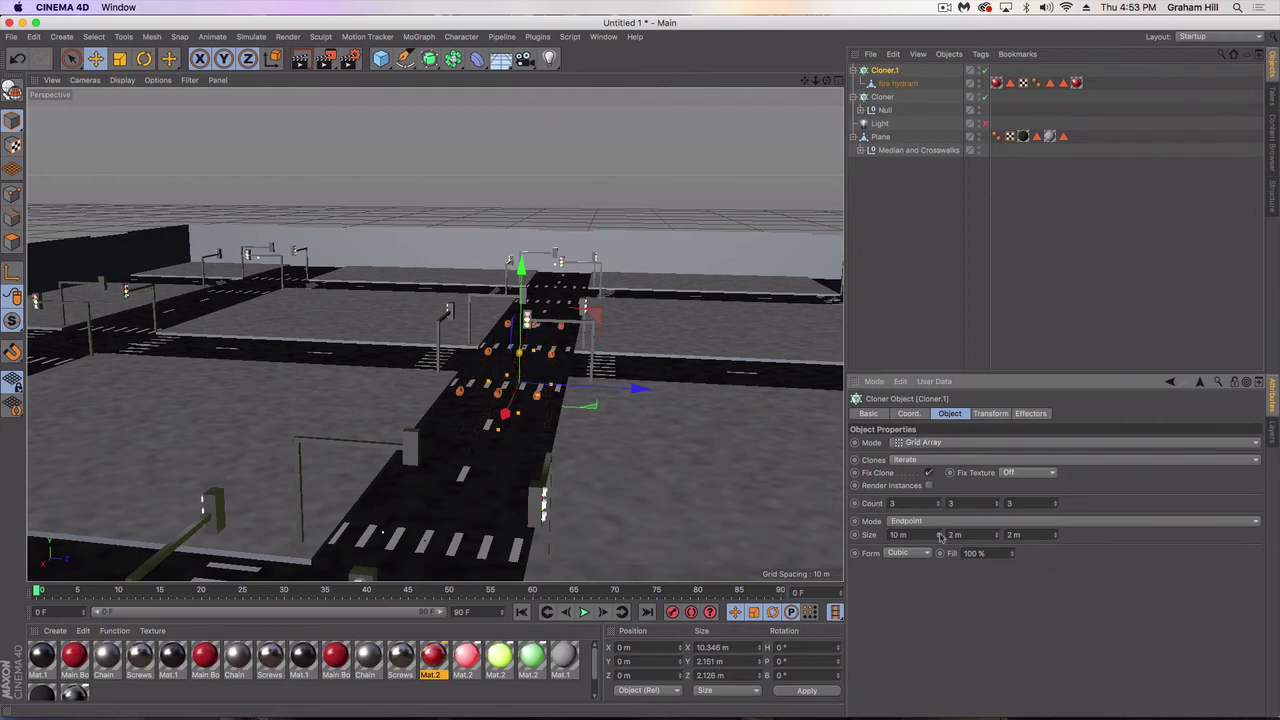
pyautogui.click(996, 508)
pyautogui.click(996, 508)
pyautogui.scroll(-3, 556, 405)
pyautogui.keyDown('alt'); pyautogui.moveTo(557, 408); pyautogui.dragTo(560, 374); pyautogui.keyUp('alt')
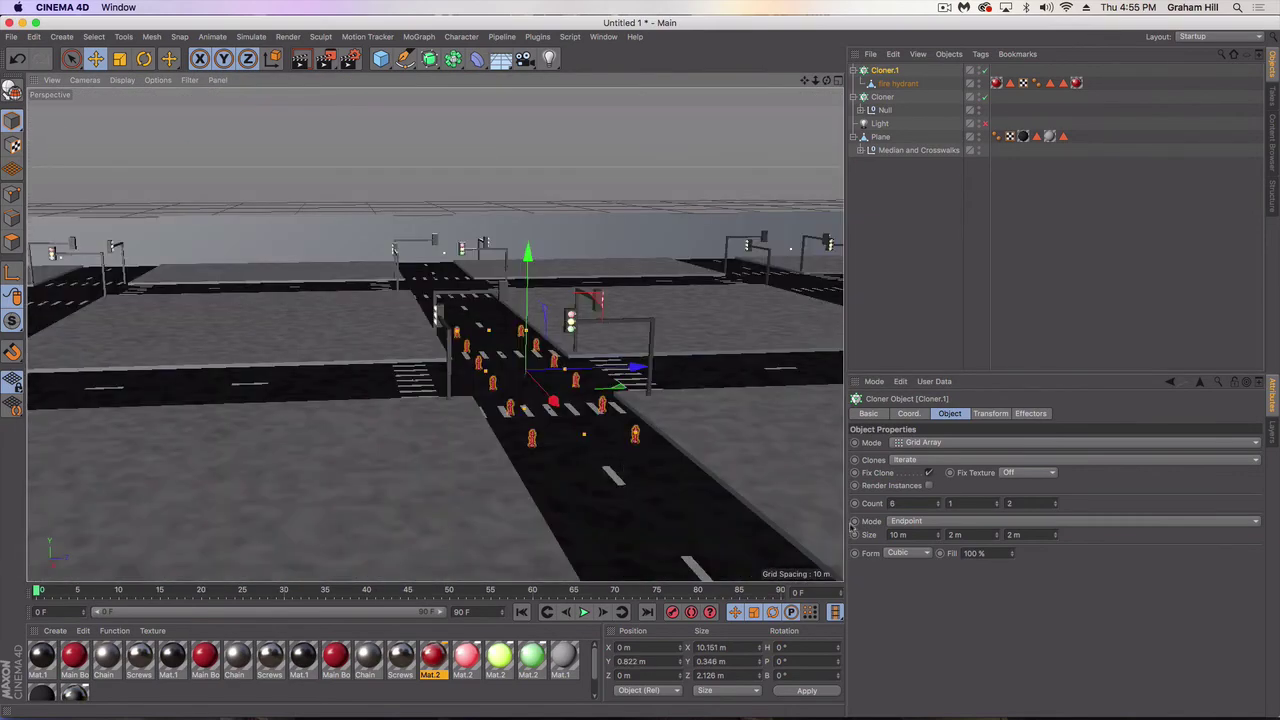
# Stretch the hydrant grid along the central street by setting its X size to 47 m.
pyautogui.moveTo(936, 537); pyautogui.dragTo(938, 537)
pyautogui.keyDown('alt'); pyautogui.moveTo(660, 457); pyautogui.dragTo(615, 444); pyautogui.keyUp('alt')
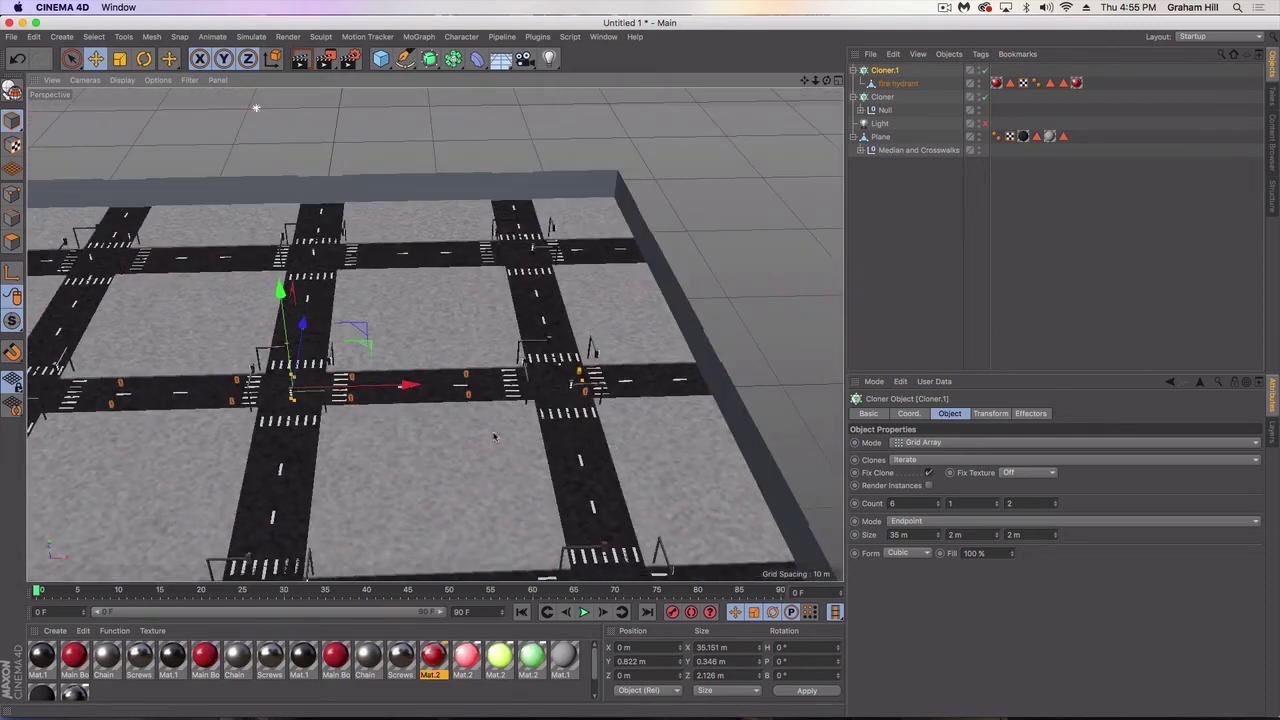
pyautogui.keyDown('alt'); pyautogui.moveTo(494, 435); pyautogui.dragTo(653, 444, button='middle'); pyautogui.keyUp('alt')
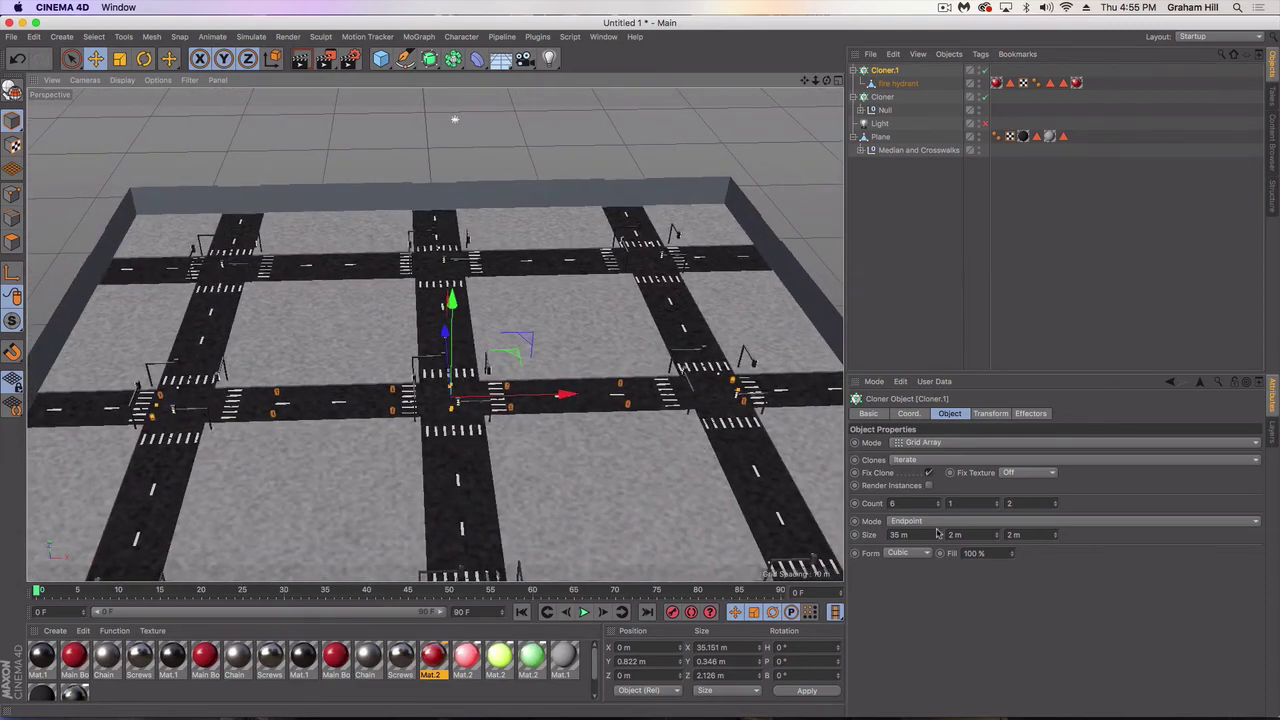
pyautogui.moveTo(937, 533); pyautogui.dragTo(937, 533)
pyautogui.scroll(-3, 443, 444)
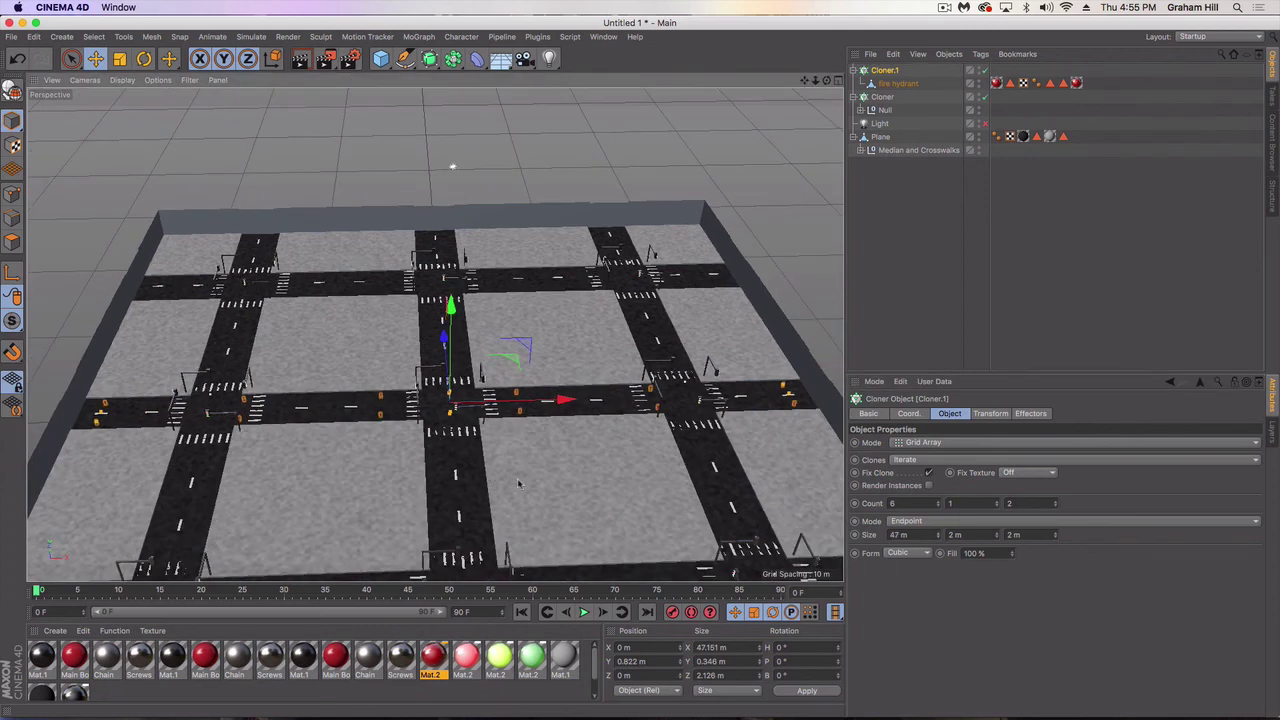
pyautogui.keyDown('alt'); pyautogui.moveTo(518, 484); pyautogui.dragTo(498, 479, button='middle'); pyautogui.keyUp('alt')
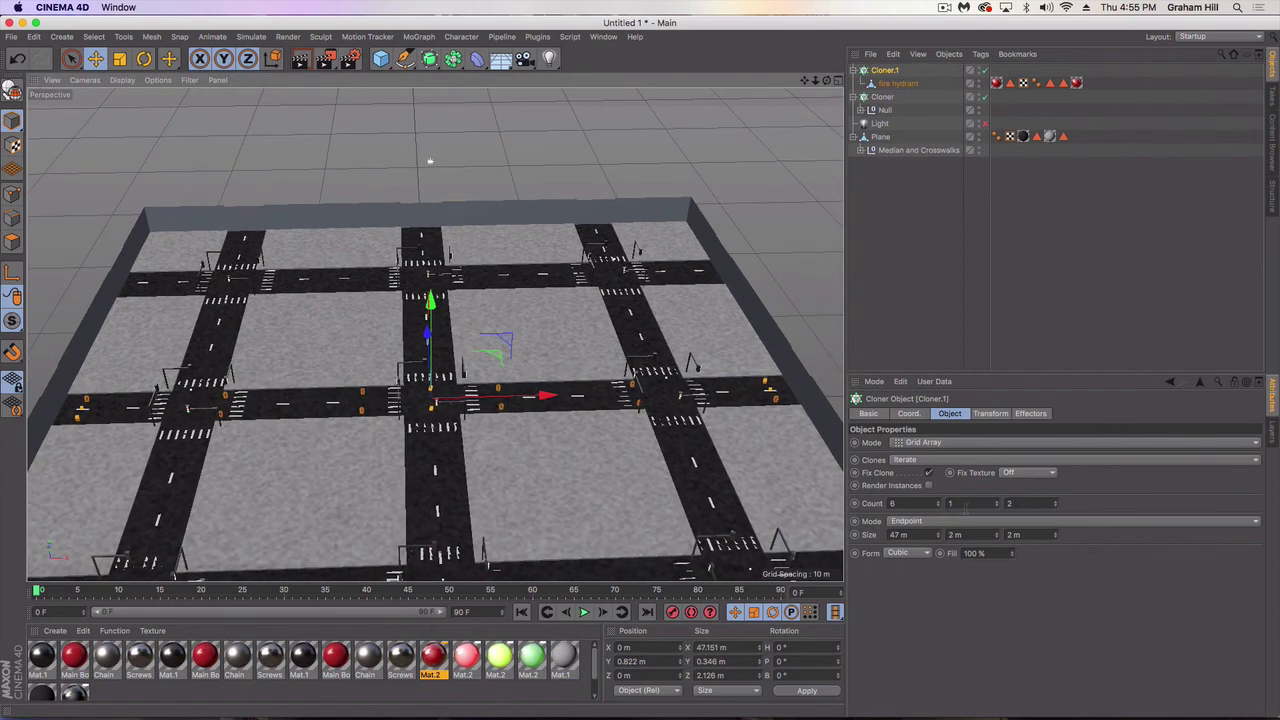
# Try seven hydrants along X, return the count to 6, and set the grid's Z size to 4 m.
pyautogui.click(937, 501)
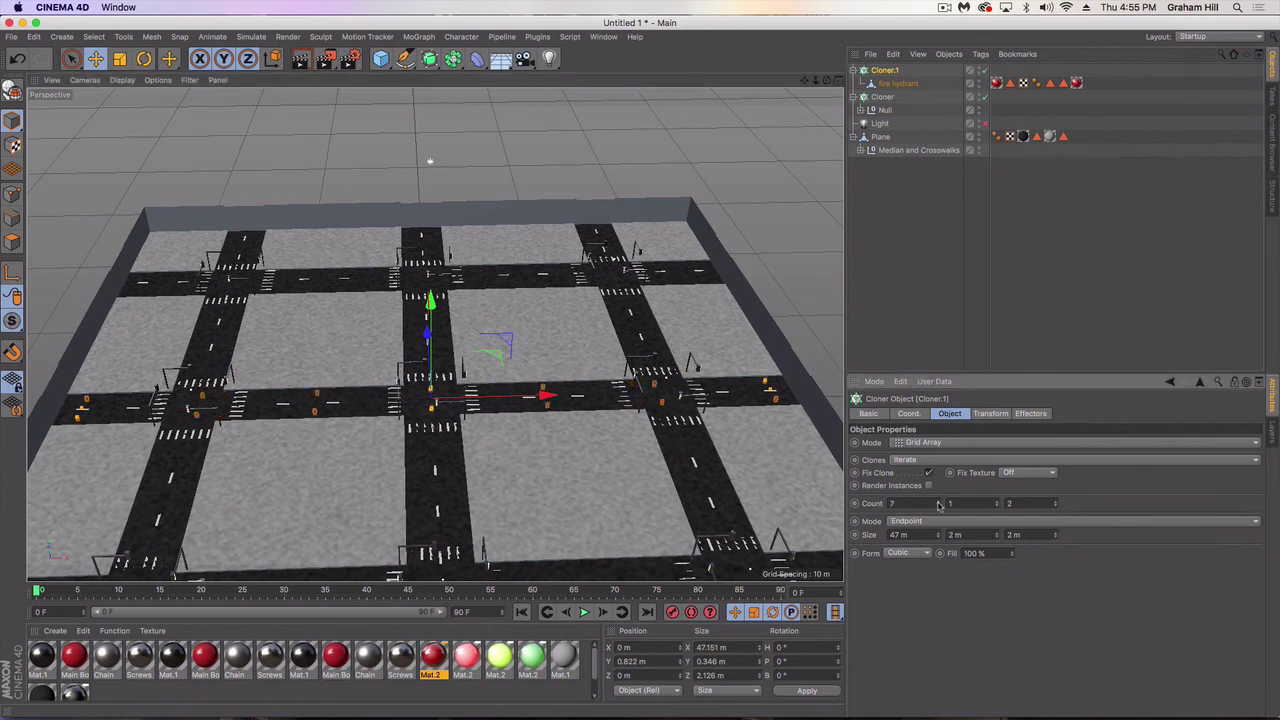
pyautogui.click(1058, 537)
pyautogui.moveTo(528, 448)
pyautogui.keyDown('alt'); pyautogui.mouseDown()
pyautogui.moveTo(293, 390)
pyautogui.moveTo(522, 459)
pyautogui.moveTo(505, 458)
pyautogui.mouseUp(); pyautogui.keyUp('alt')
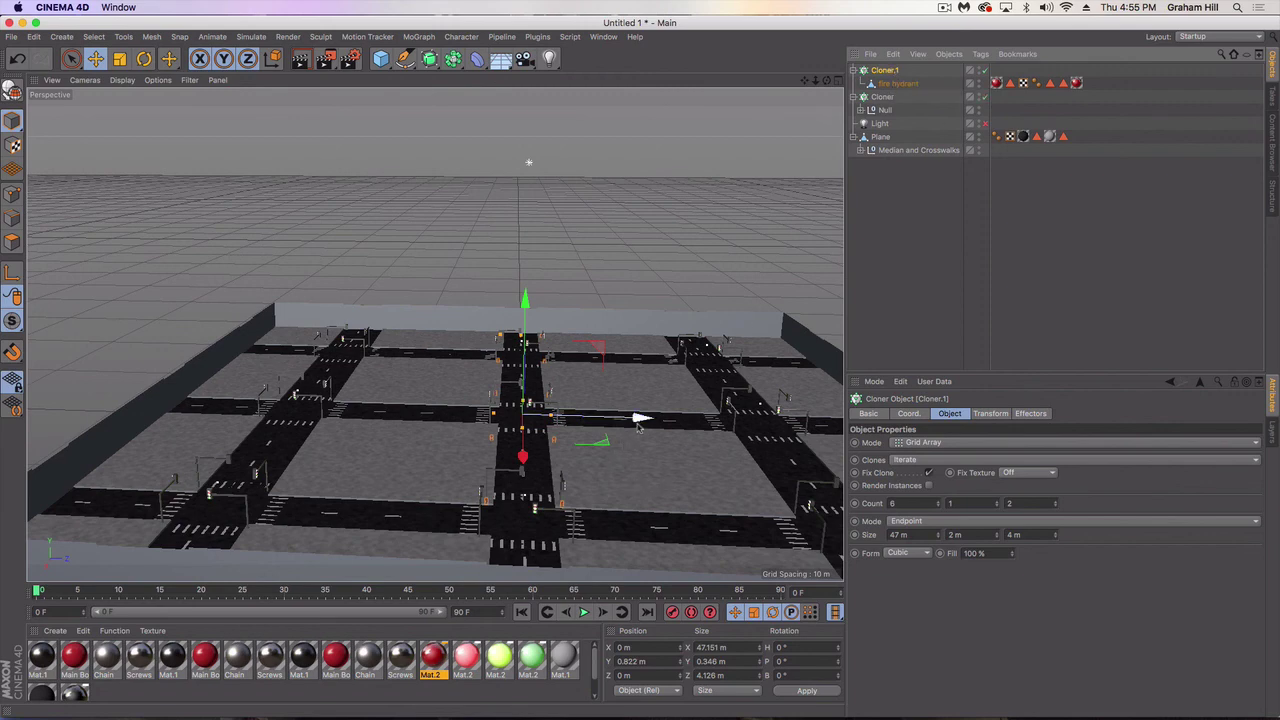
# Copy the hydrant cloner onto both outer parallel streets, at about Z -15.6 m and Z 16 m, giving the latter a 5 m Z size.
pyautogui.keyDown('ctrl'); pyautogui.moveTo(642, 420); pyautogui.dragTo(845, 419); pyautogui.keyUp('ctrl')
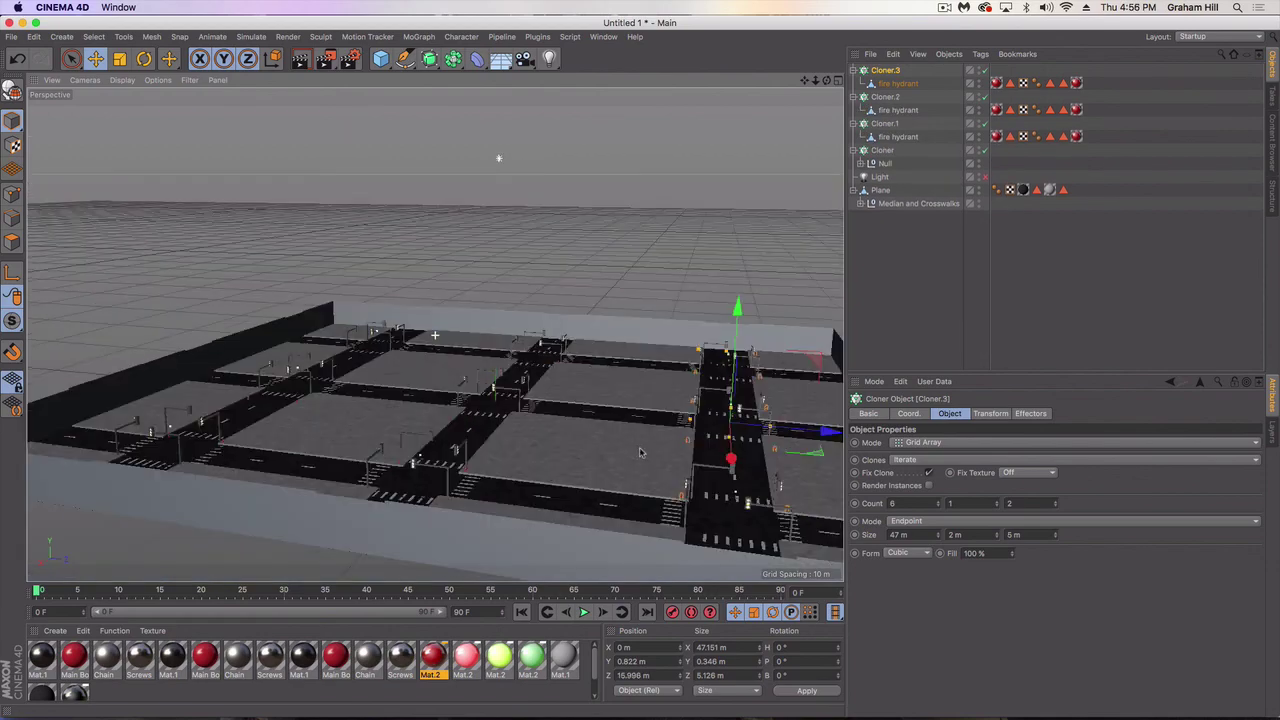
pyautogui.keyDown('alt'); pyautogui.moveTo(643, 450); pyautogui.dragTo(701, 455); pyautogui.keyUp('alt')
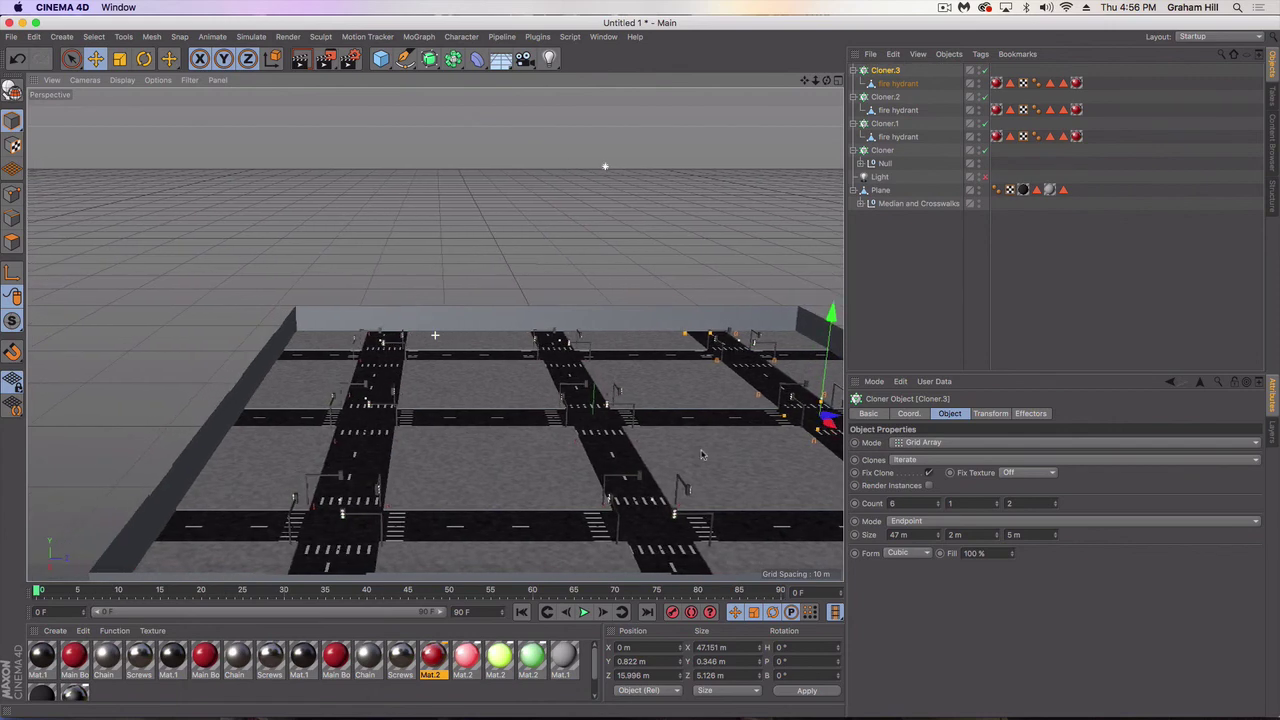
# Set Cloner.2's Z size to 5 m and shift it along its street to about Z -16.05 m.
pyautogui.click(888, 97)
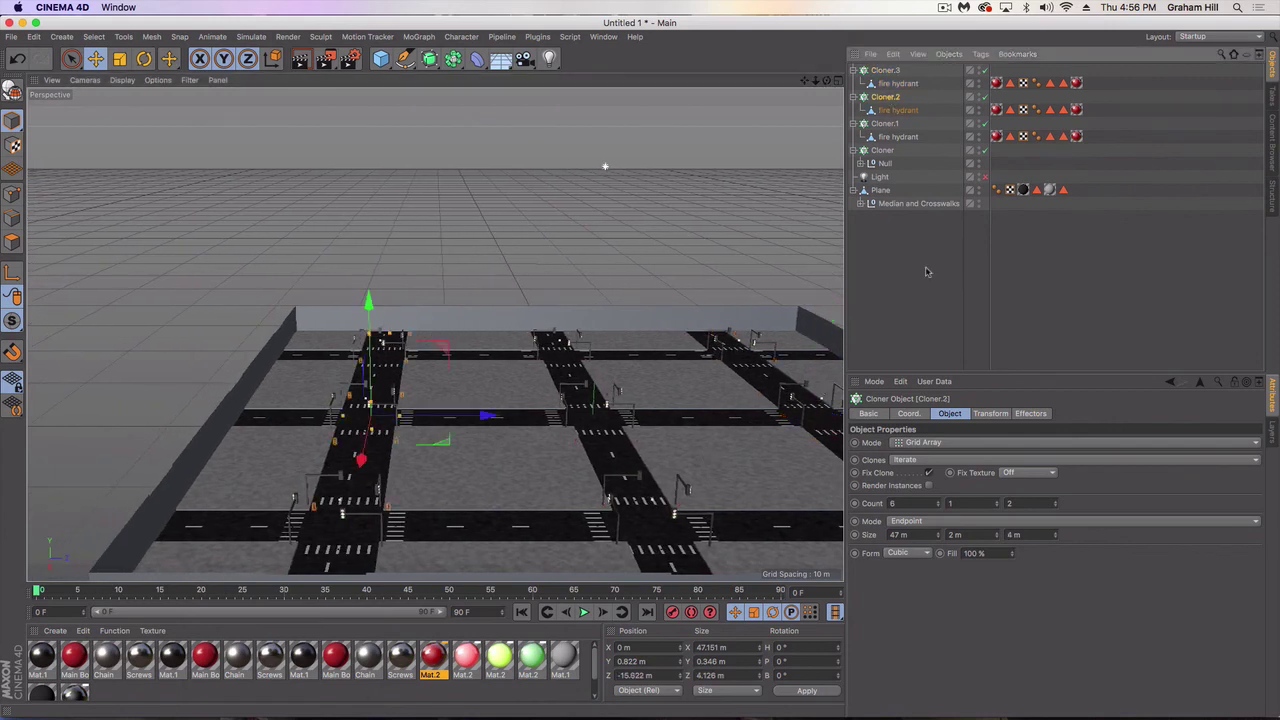
pyautogui.click(1054, 534)
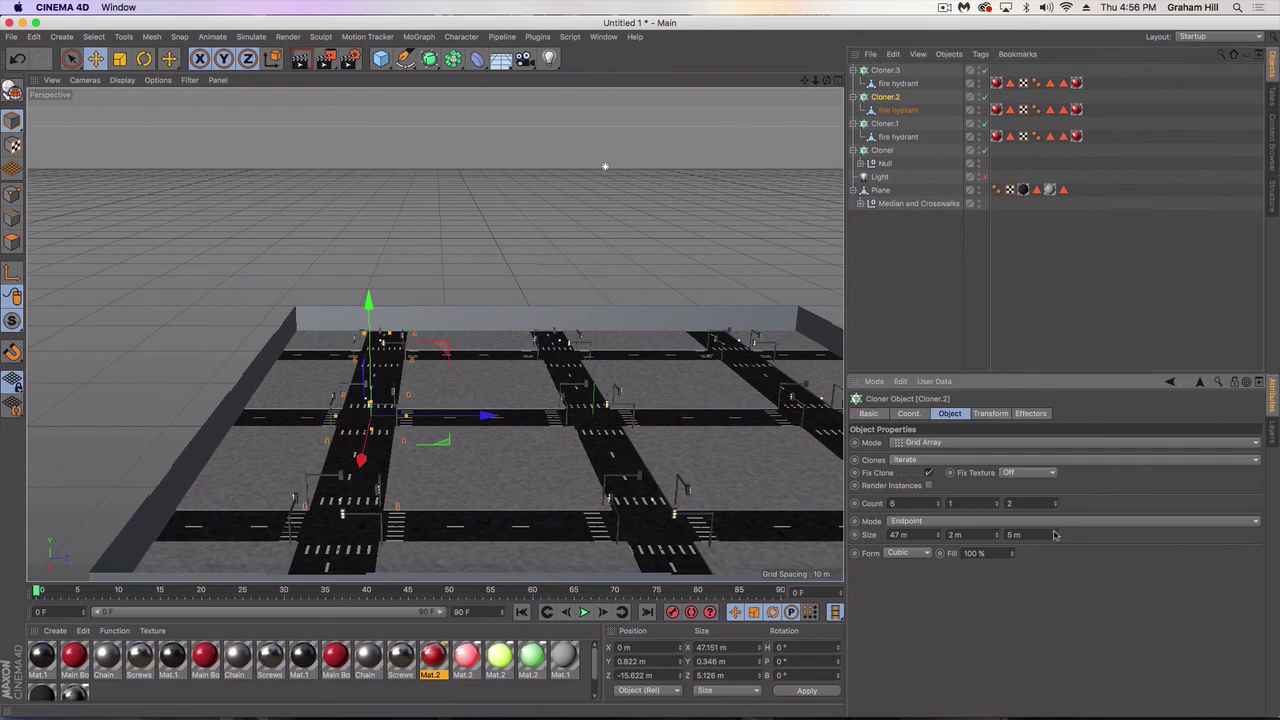
pyautogui.moveTo(486, 416); pyautogui.dragTo(480, 422)
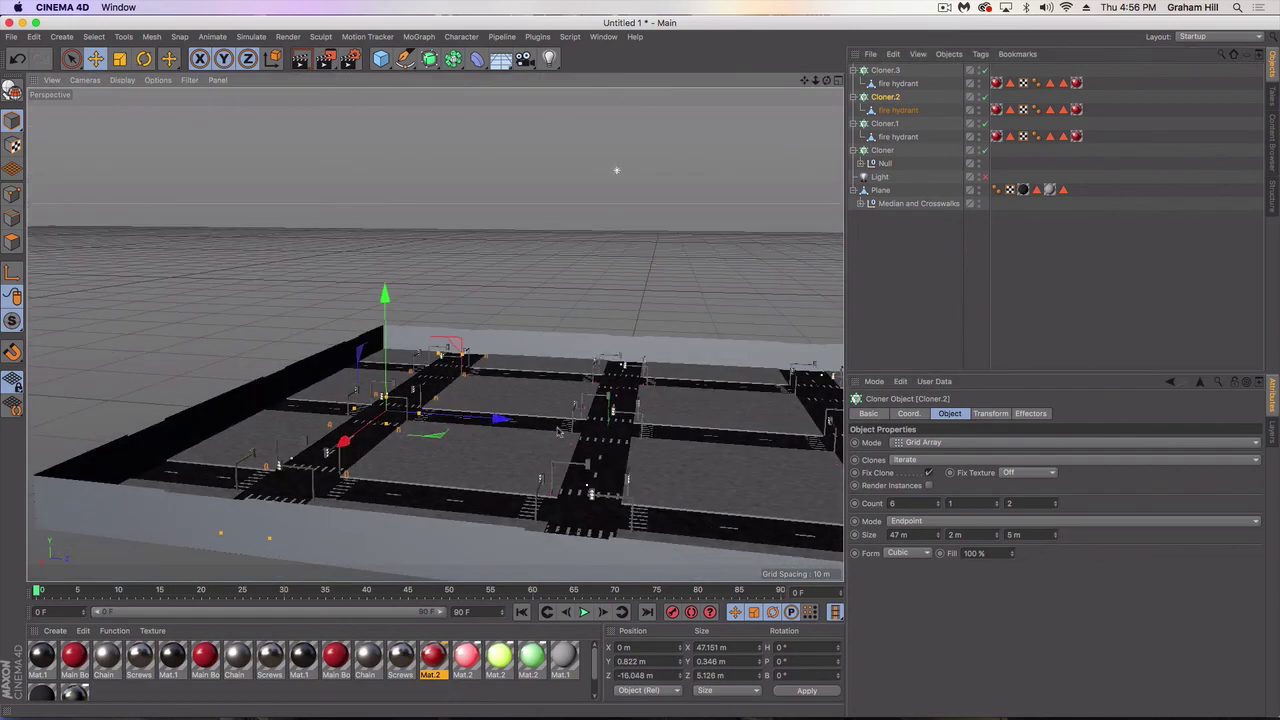
# Bring the view down to street level at an intersection and enable the scene's Light.
pyautogui.keyDown('alt'); pyautogui.moveTo(581, 428); pyautogui.dragTo(634, 447, button='right'); pyautogui.keyUp('alt')
pyautogui.keyDown('alt'); pyautogui.moveTo(634, 450); pyautogui.dragTo(631, 475); pyautogui.keyUp('alt')
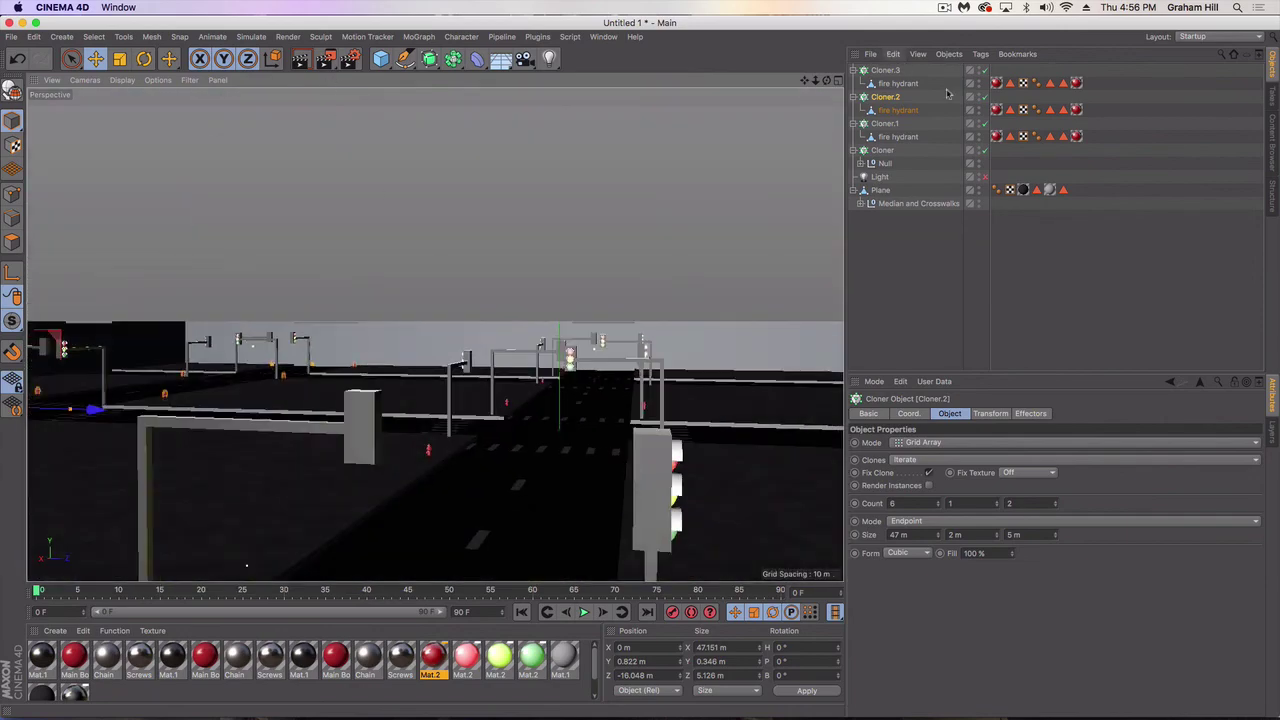
pyautogui.click(985, 178)
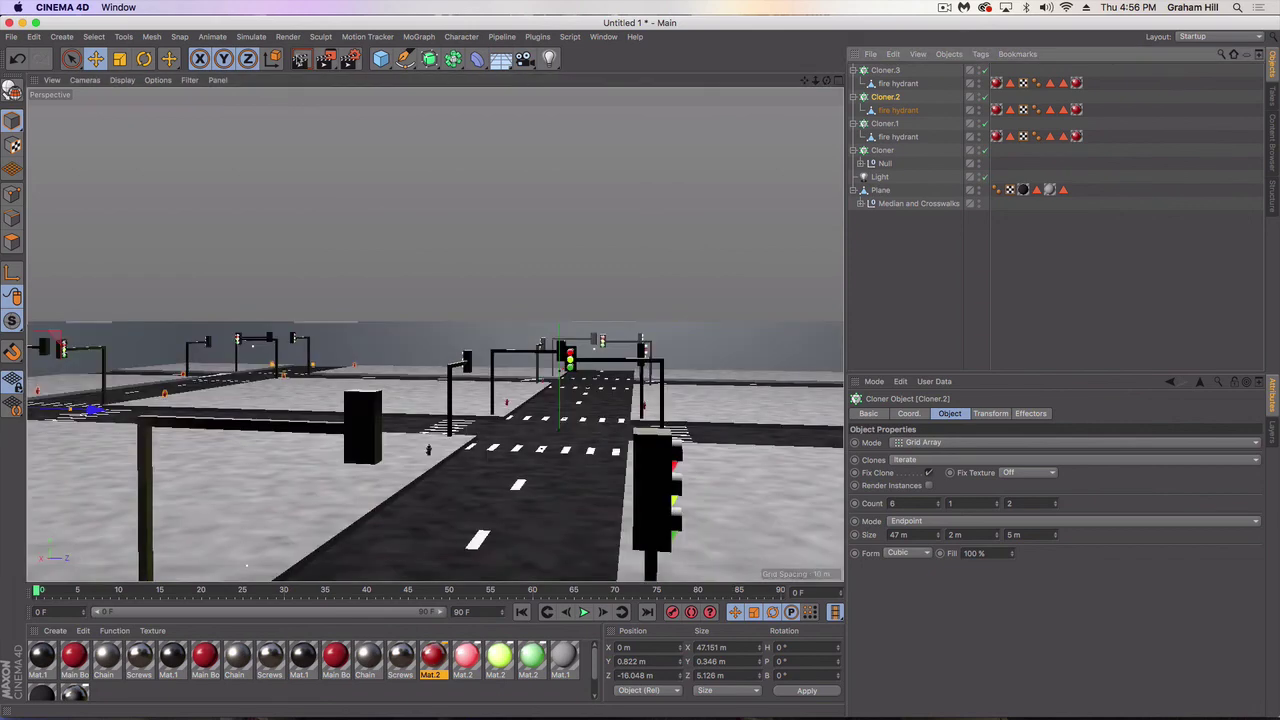